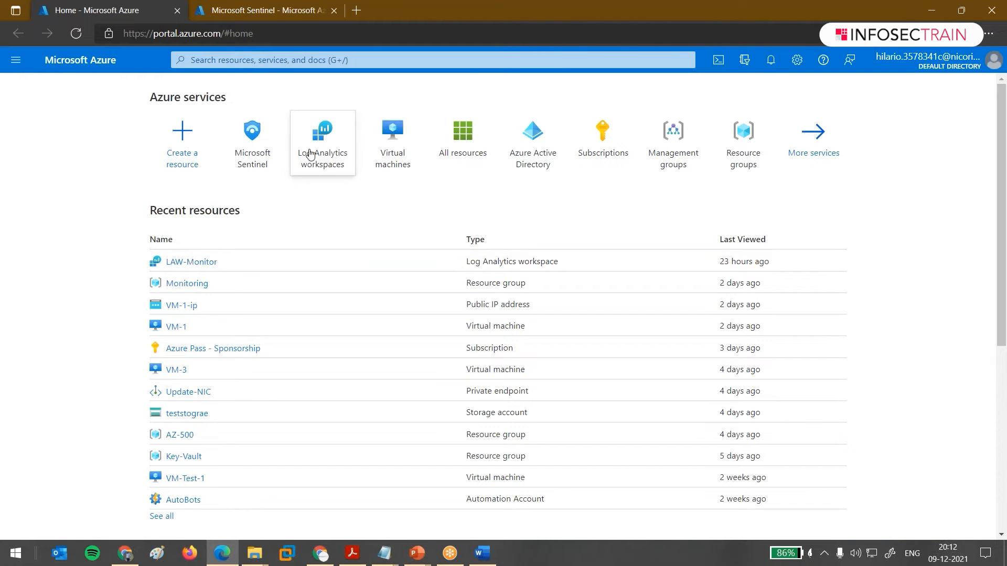
Open the LAW-Monitor Log Analytics workspace from the recent resources and look over its overview page.
click(193, 262)
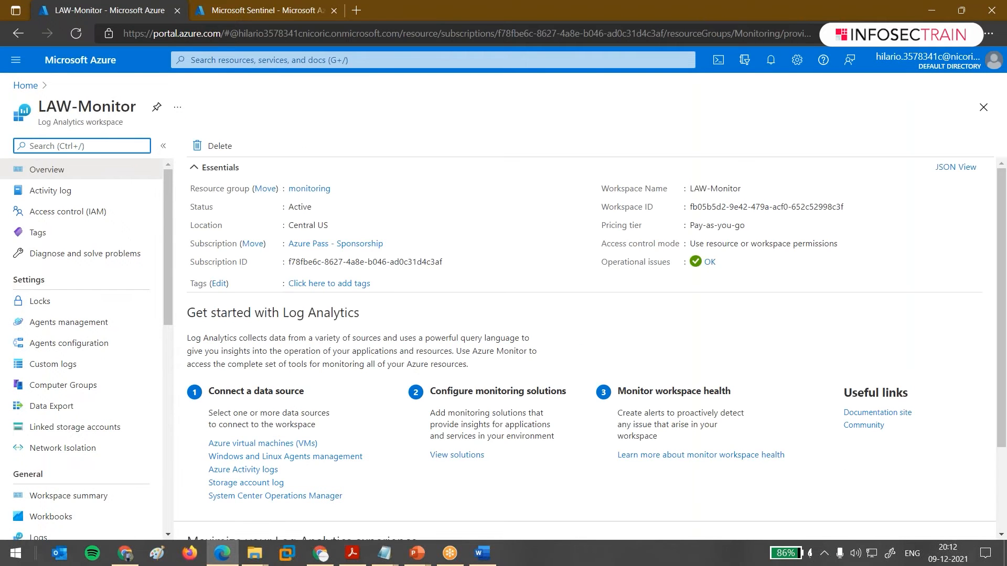
scroll(117, 364, down, 2)
scroll(117, 363, up, 2)
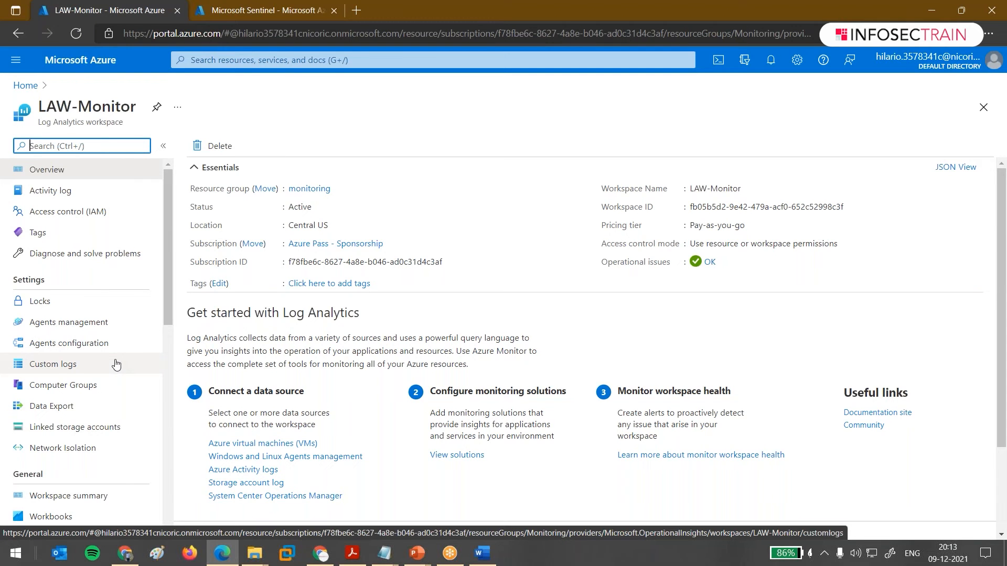
Open the portal home page in a separate browser tab and bring up the virtual machines list there.
click(26, 87)
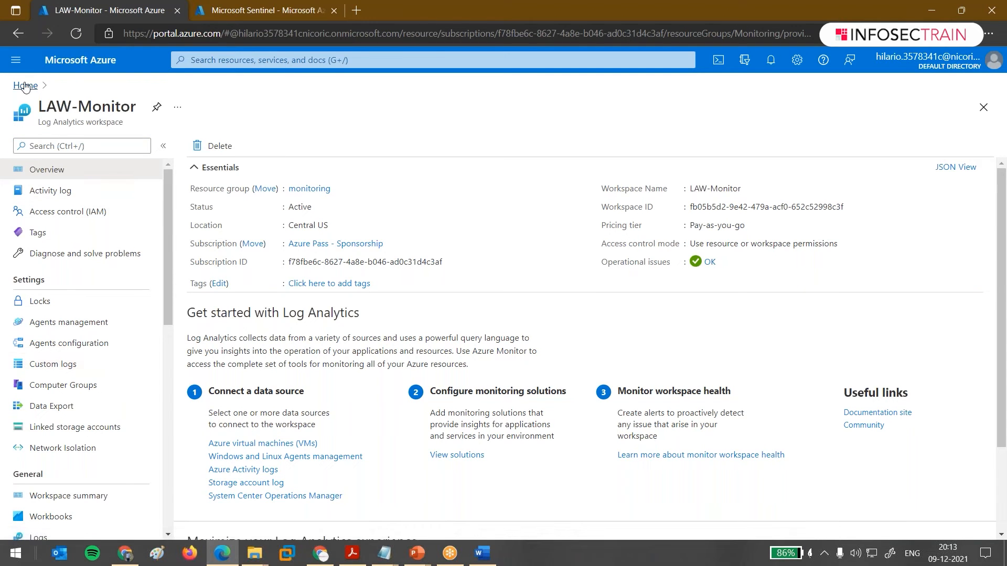
right_click(25, 87)
click(69, 97)
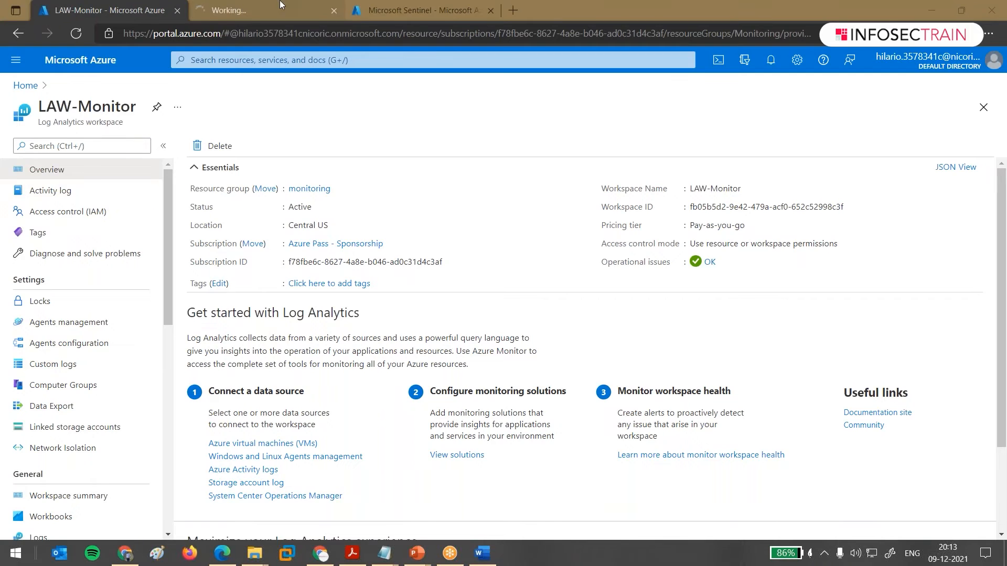
click(252, 10)
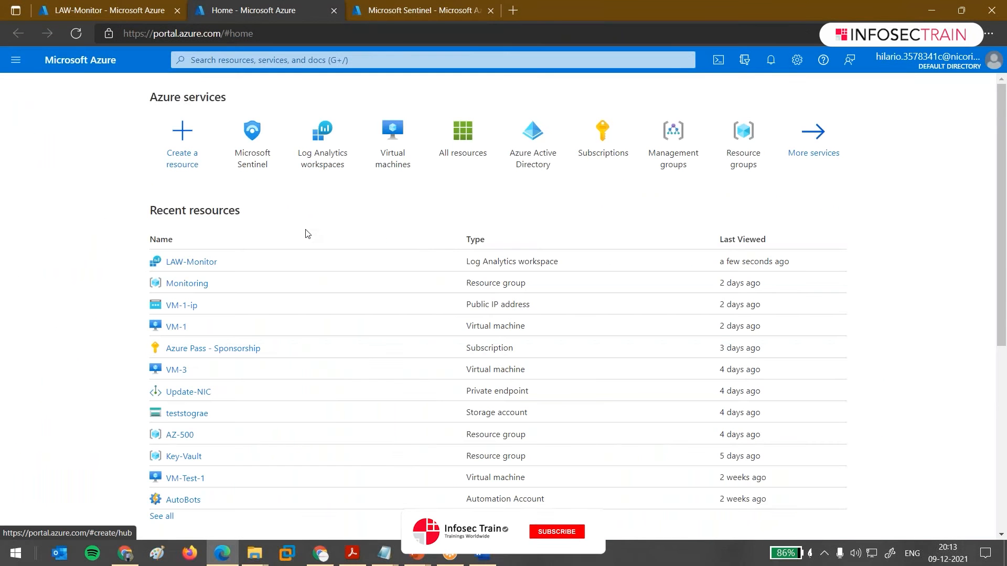
click(393, 158)
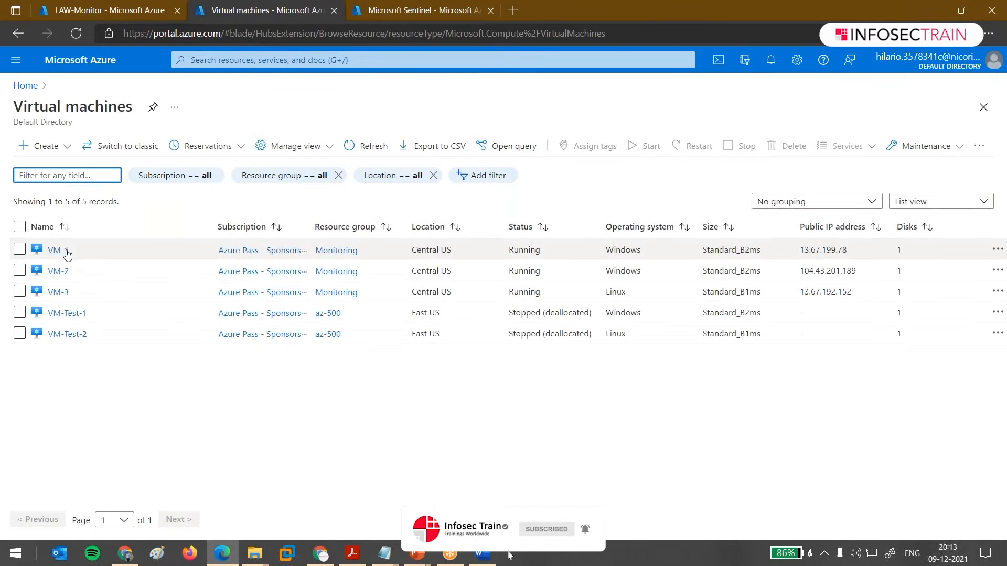
Open VM-1 and VM-2 from the virtual machines list in separate browser tabs and view their overviews.
right_click(65, 251)
click(88, 259)
right_click(59, 272)
click(86, 280)
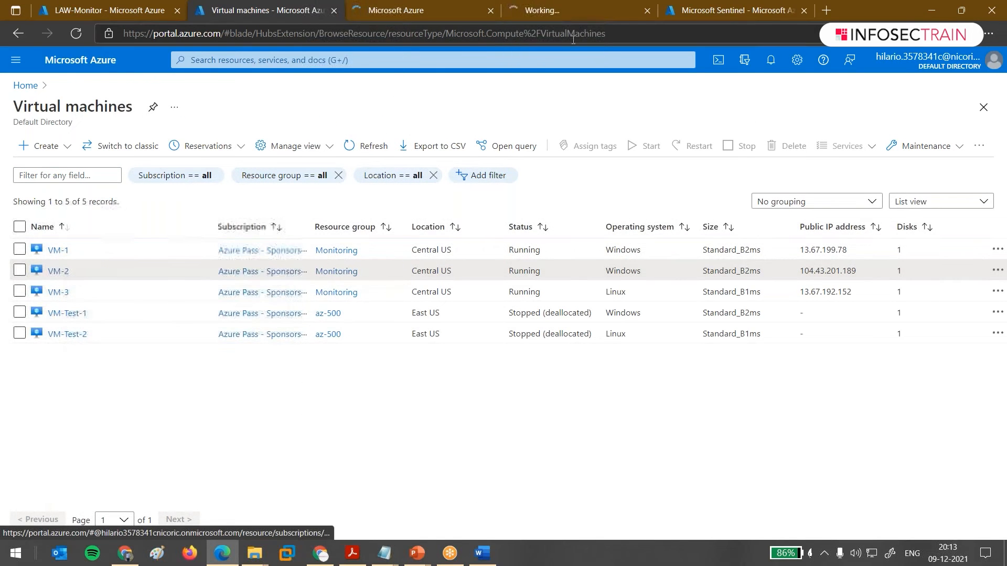
click(455, 4)
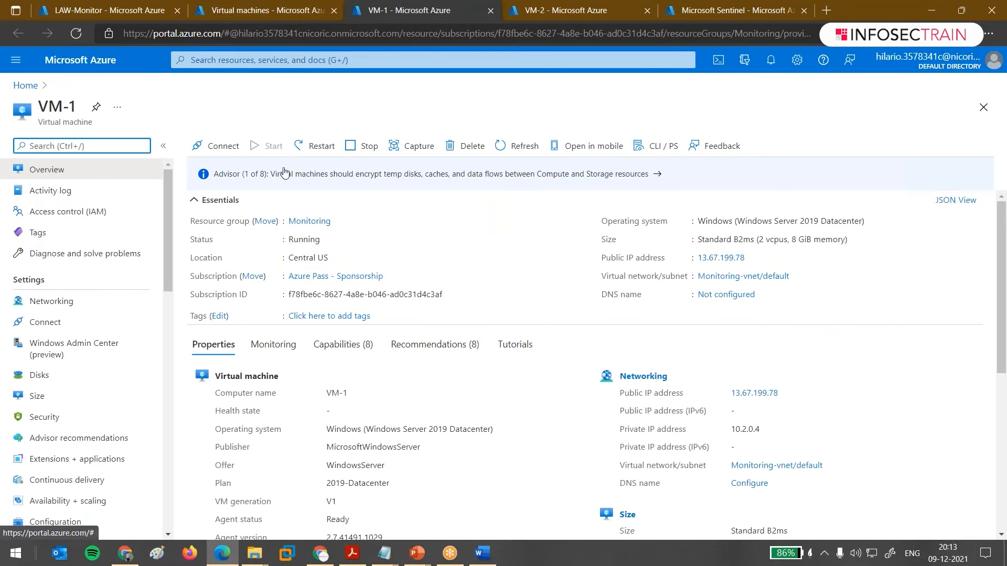
click(554, 4)
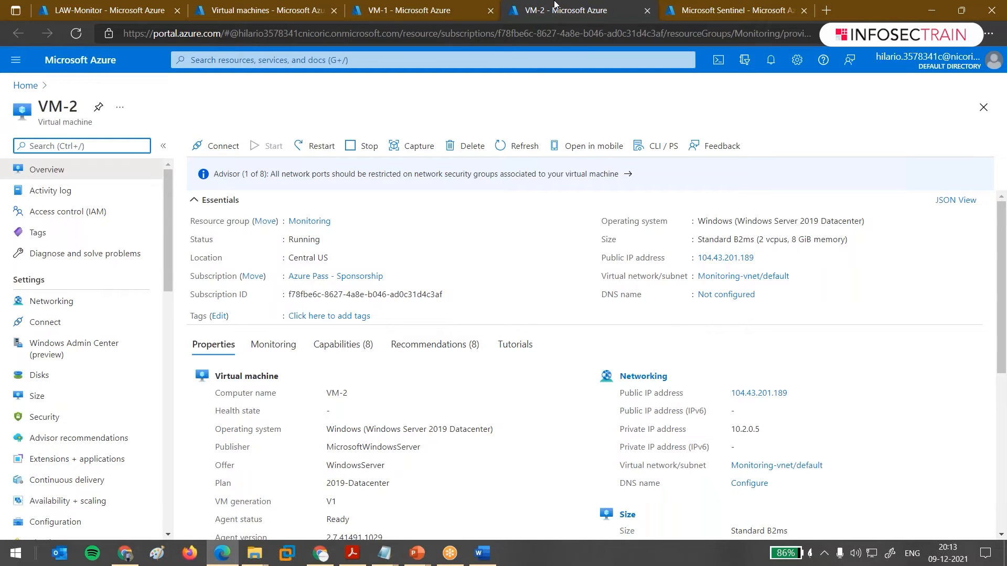
Open VM-3 from the virtual machines list in its own browser tab and view its overview.
click(259, 6)
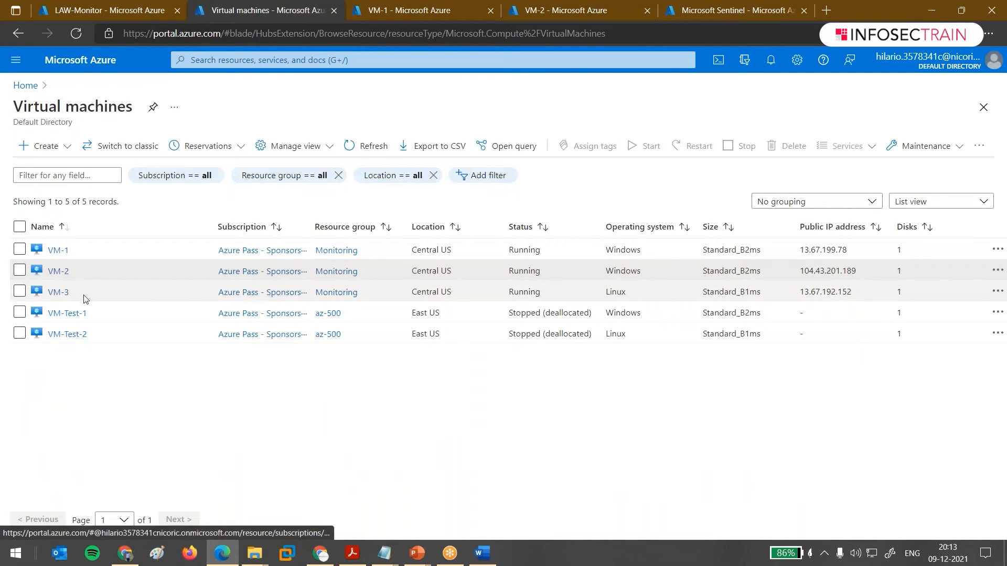
right_click(57, 295)
click(120, 304)
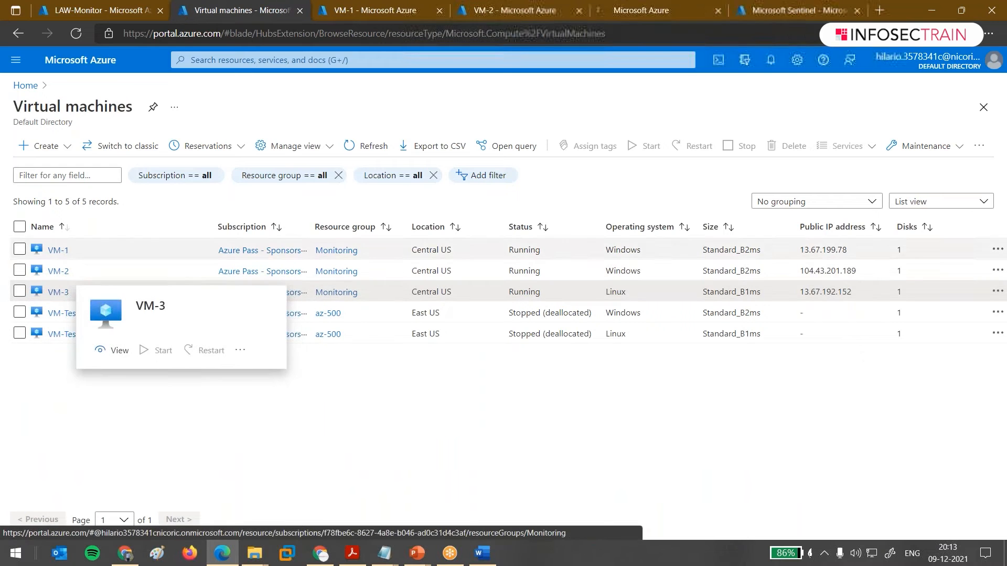
click(624, 8)
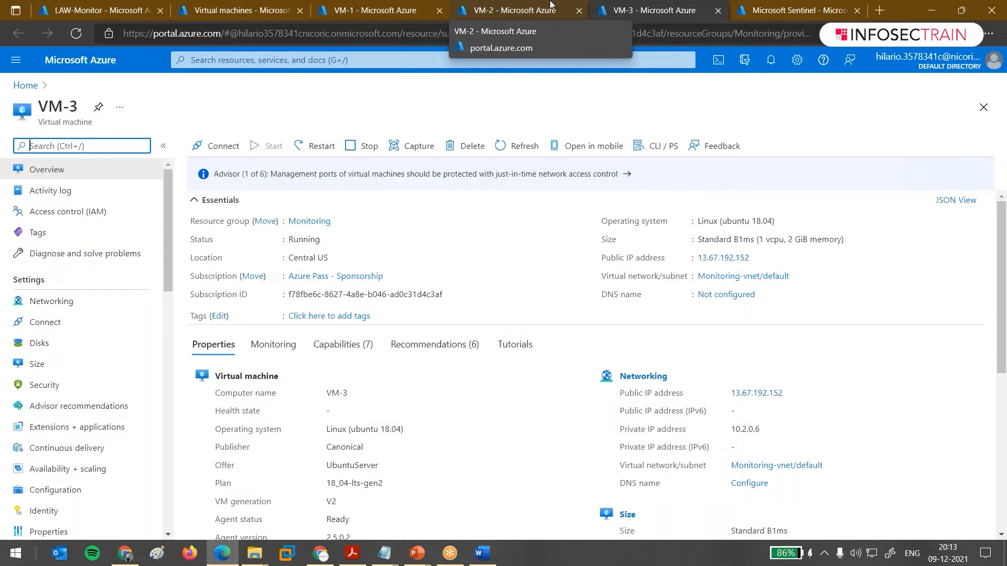
Compare the overview pages of VM-1, VM-2 and VM-3 across their open browser tabs.
click(528, 5)
click(382, 4)
click(513, 4)
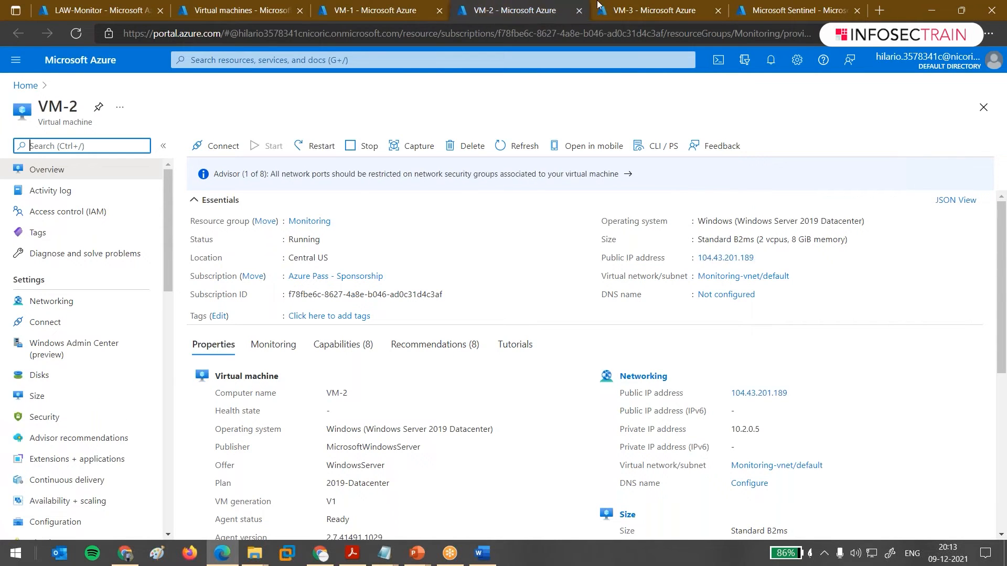
click(652, 5)
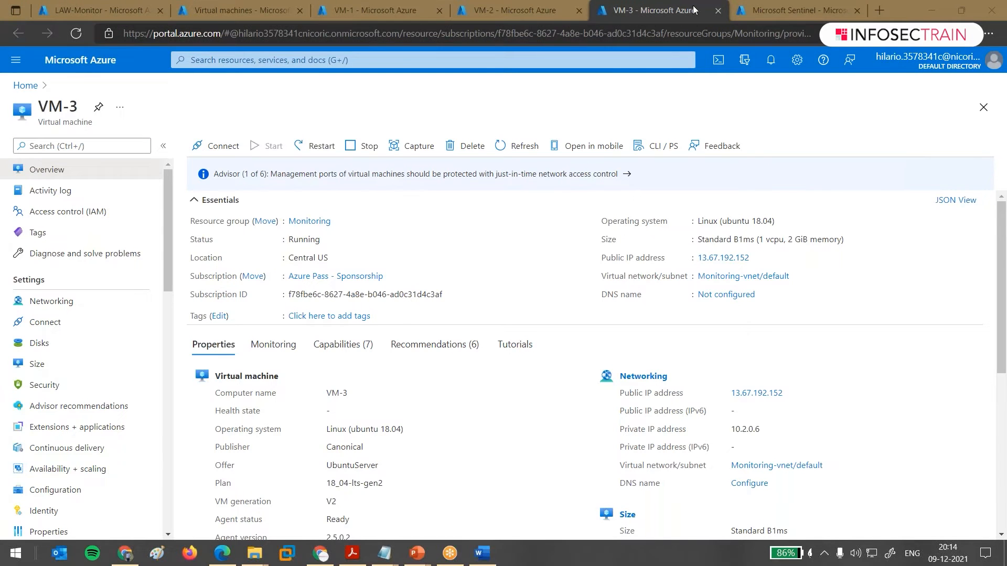
Open LAW-Monitor from the Microsoft Sentinel workspace list, checking its name against the Log Analytics workspace.
click(771, 4)
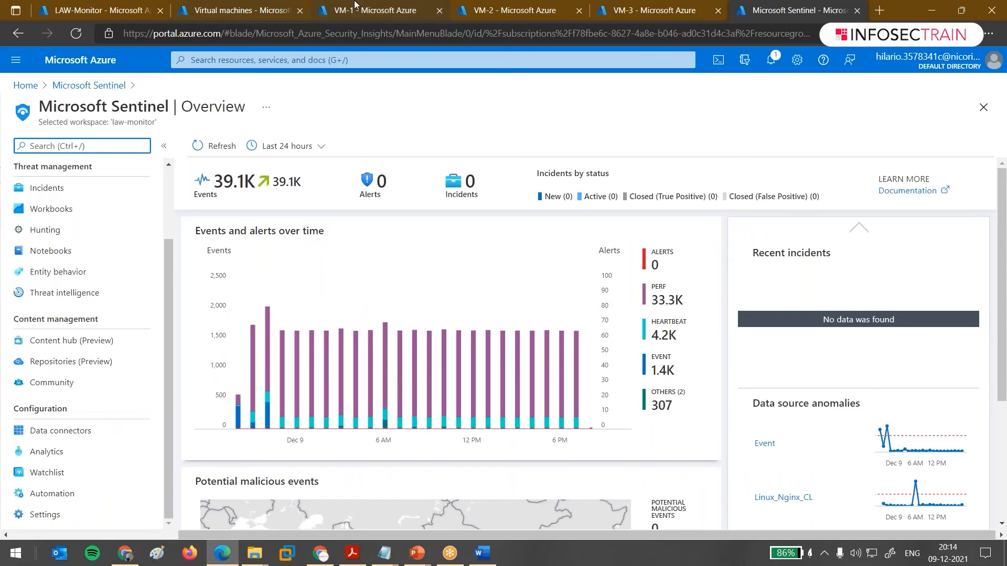
click(86, 86)
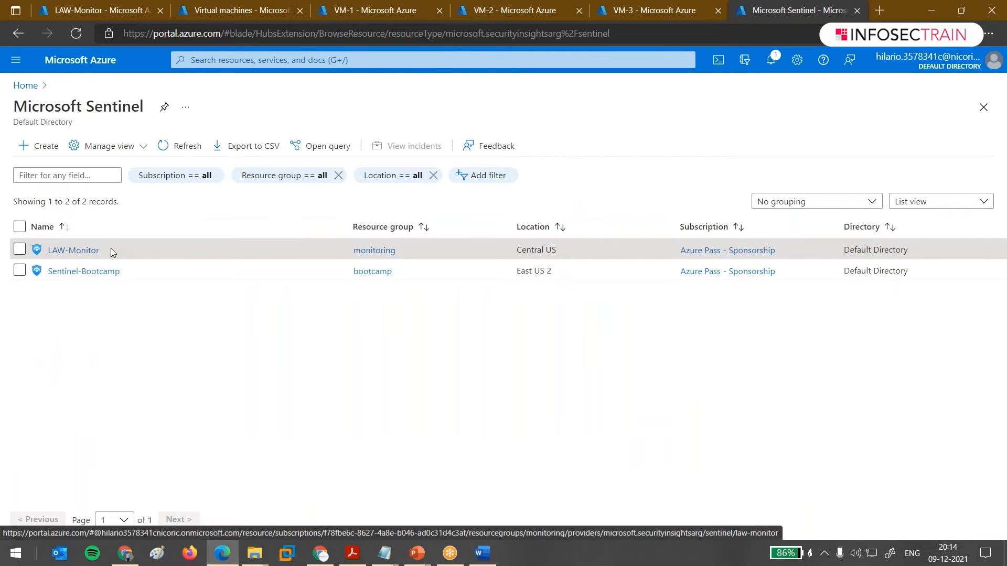
click(95, 250)
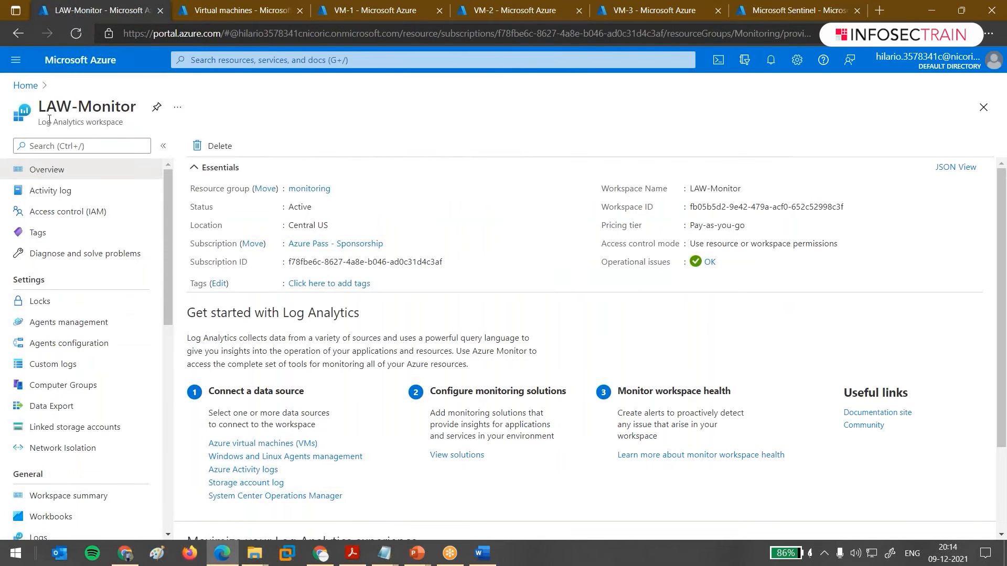
mouse_move(38, 122)
mouse_down()
mouse_move(141, 133)
mouse_move(128, 108)
mouse_move(39, 108)
mouse_up()
click(780, 7)
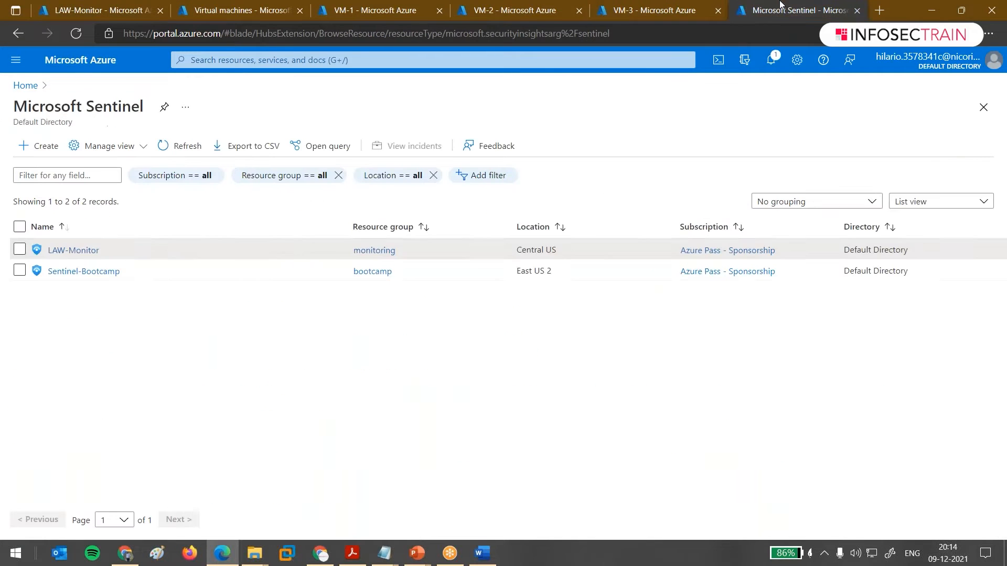
click(84, 257)
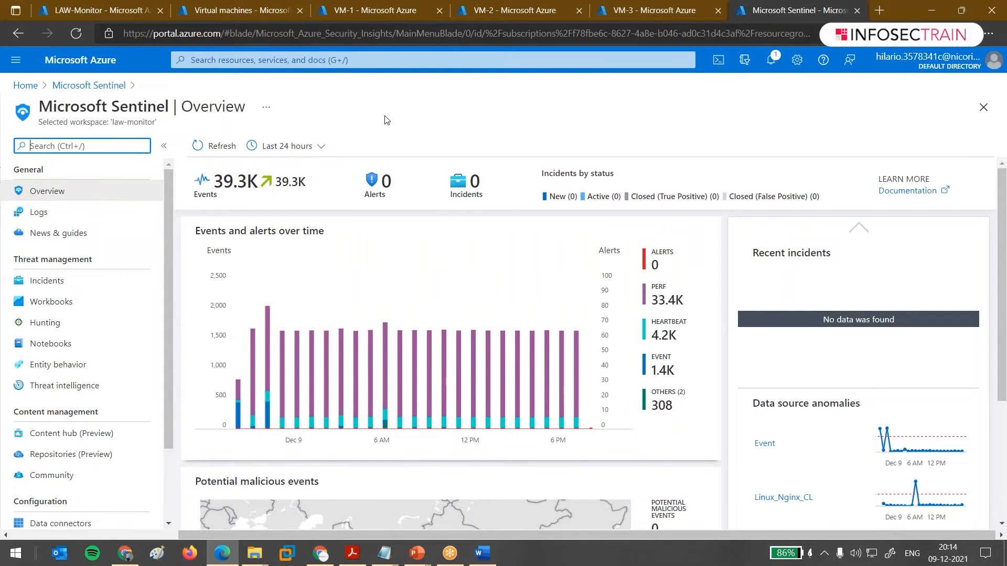
Examine the Sentinel overview's event totals, activity chart and potential malicious events, along with the available threat management and configuration sections.
drag(315, 187, 212, 187)
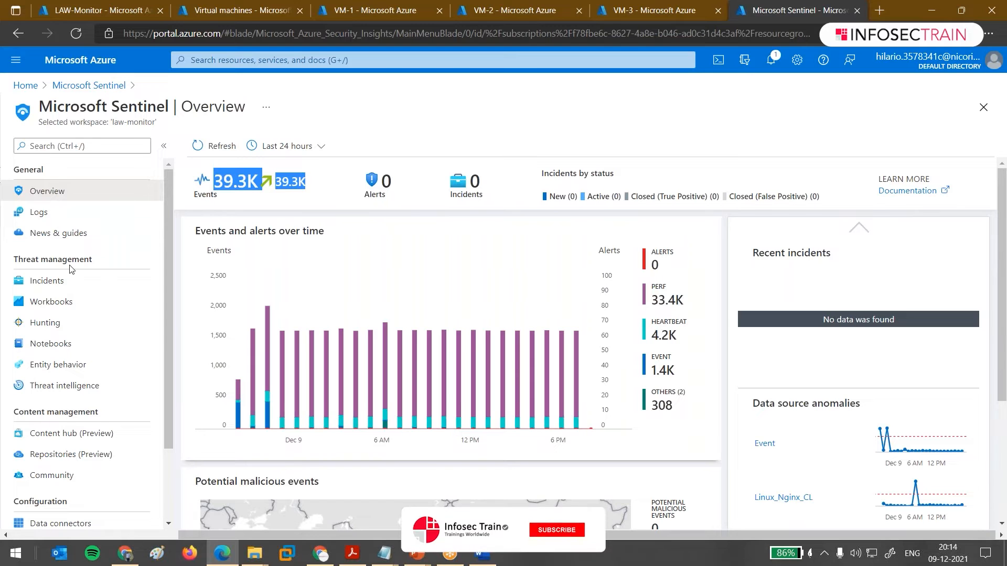
scroll(93, 341, down, 3)
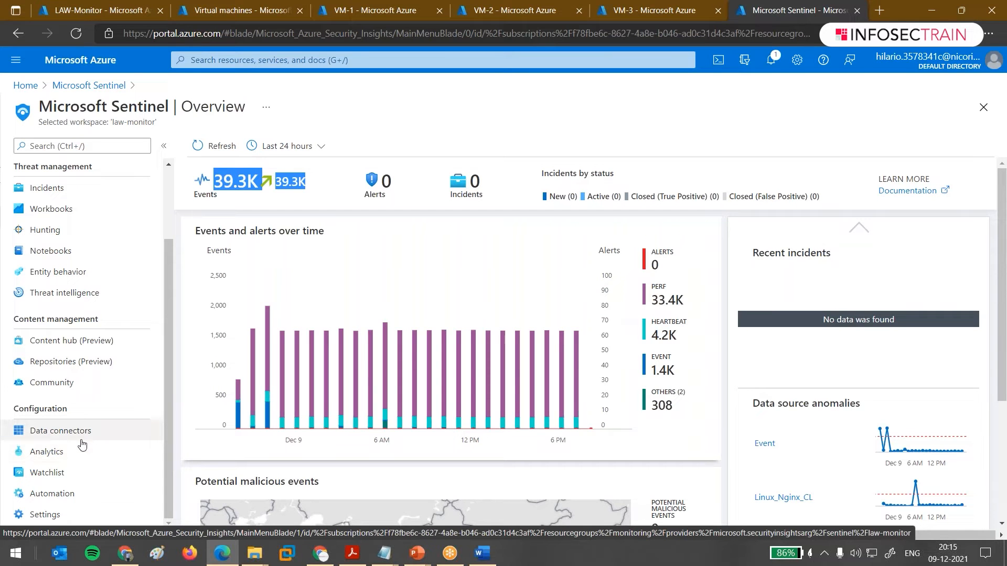
mouse_move(343, 388)
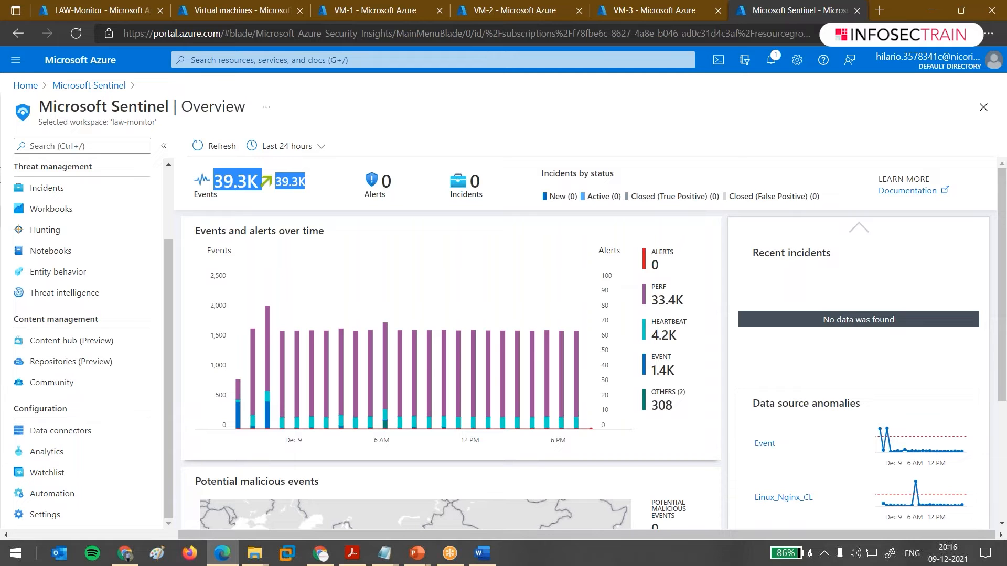
click(322, 193)
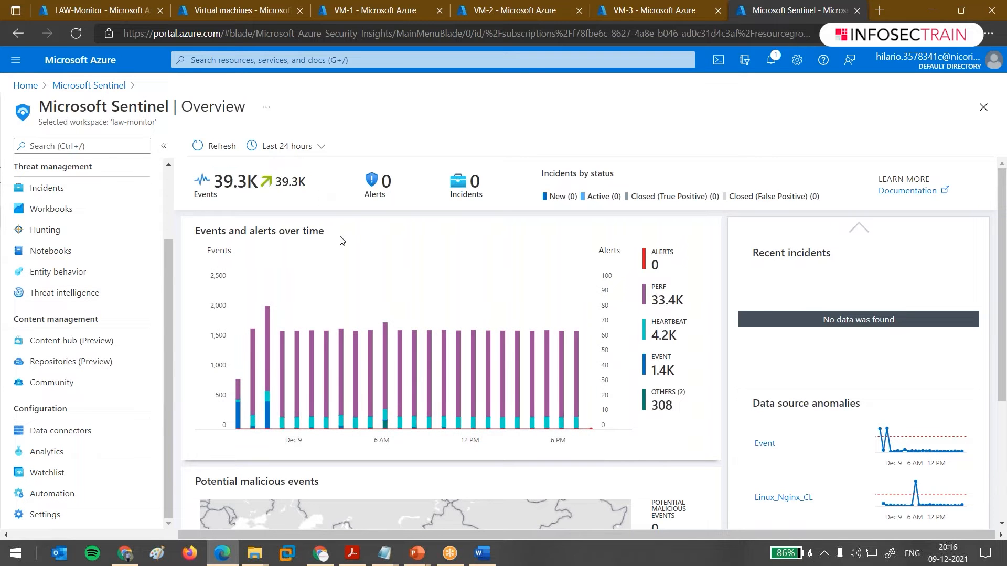
scroll(446, 367, down, 3)
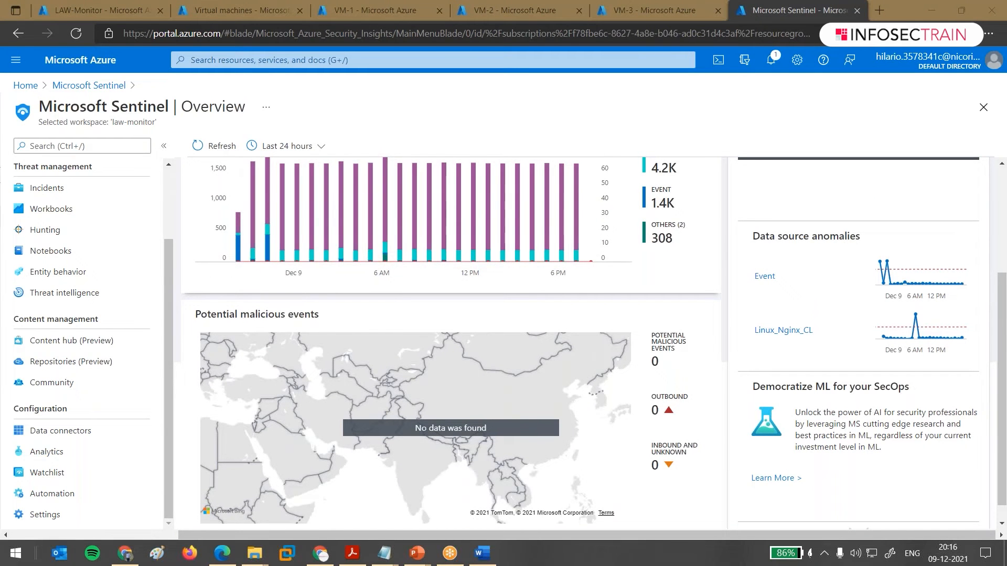
scroll(162, 232, up, 3)
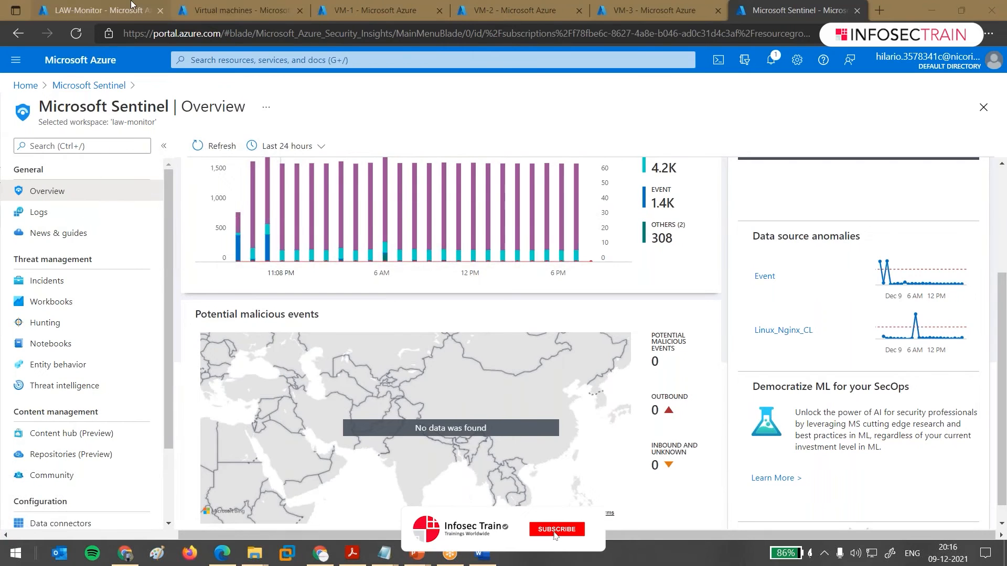
Return to the LAW-Monitor Log Analytics workspace and open its agents configuration to view the collected Windows event logs.
click(131, 4)
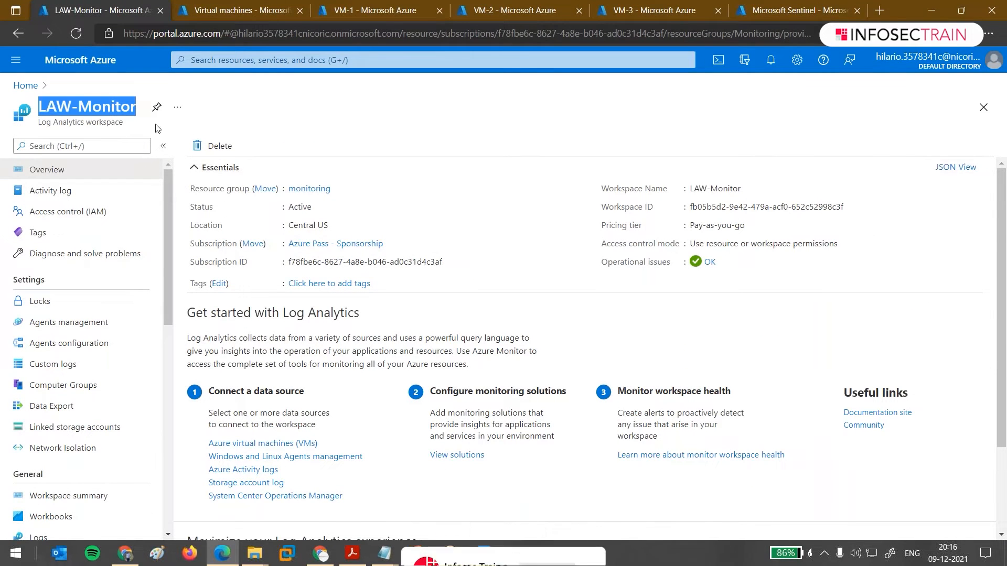
click(137, 100)
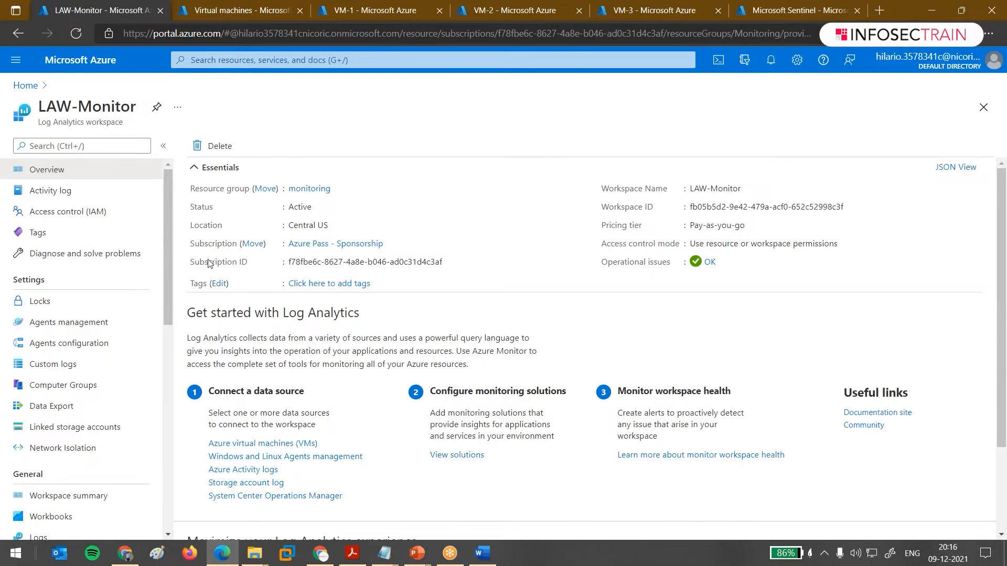
scroll(61, 349, down, 1)
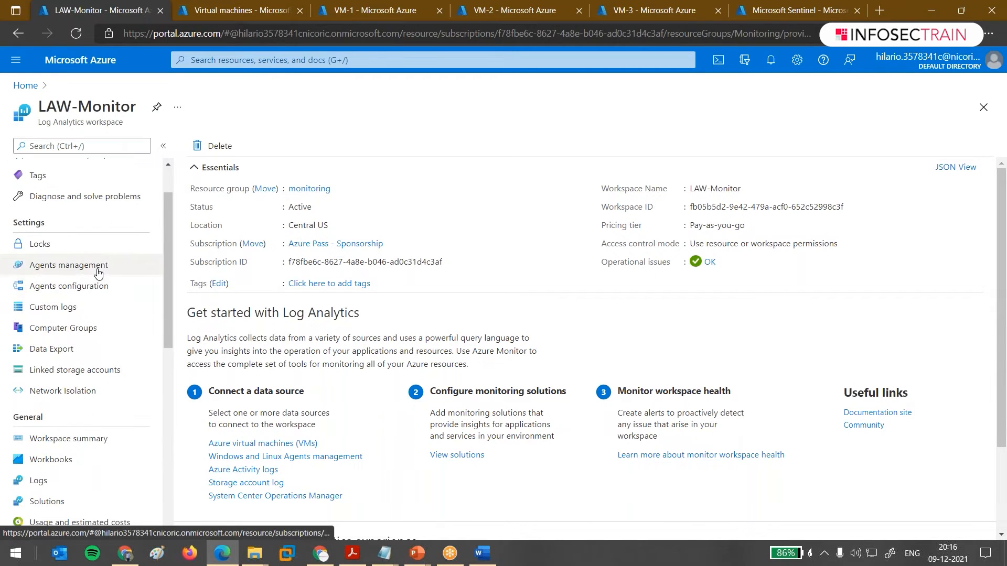
click(100, 286)
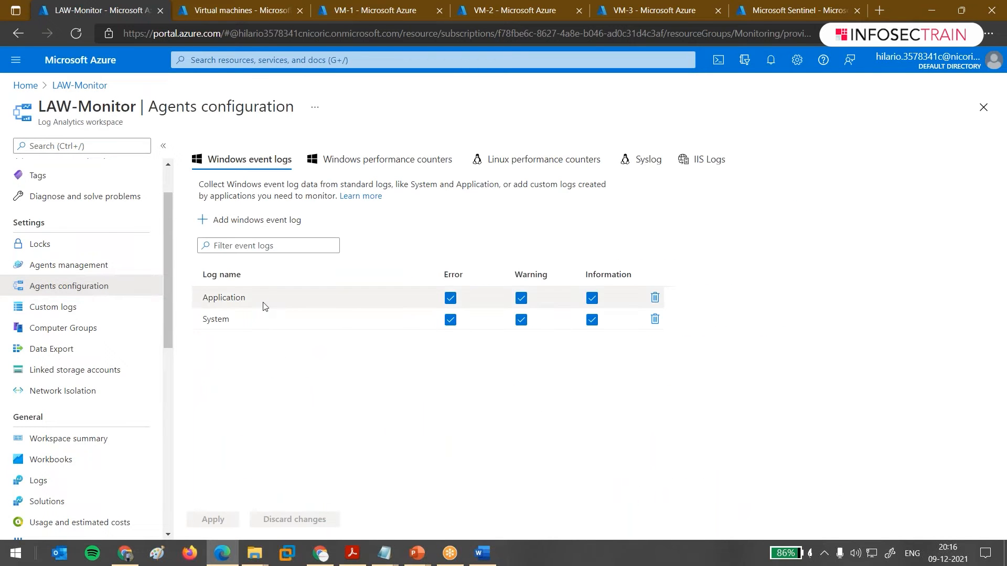
Review the workspace's Windows and Linux performance counters, its custom logs and its agents management page.
click(386, 160)
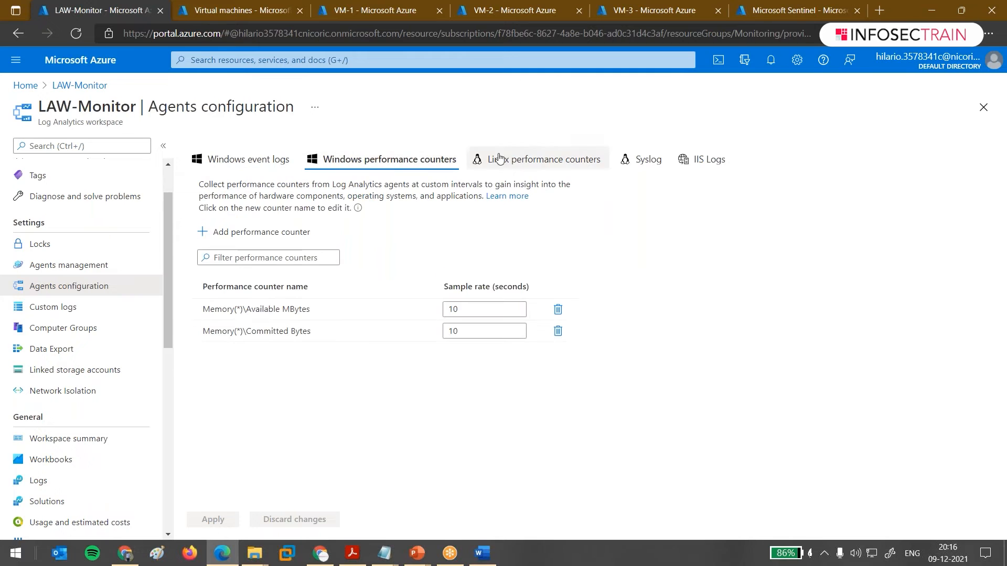
click(531, 160)
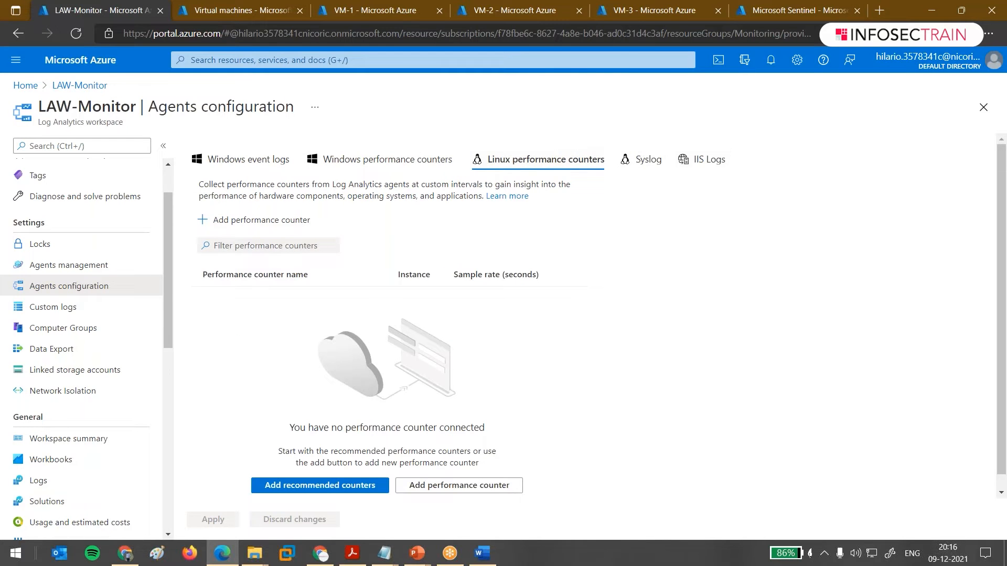
click(71, 315)
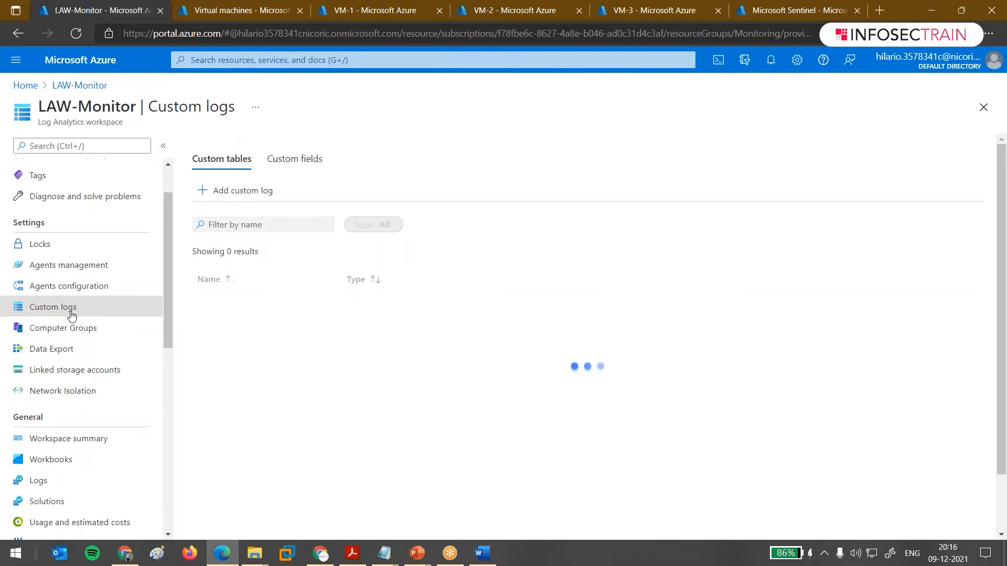
click(82, 266)
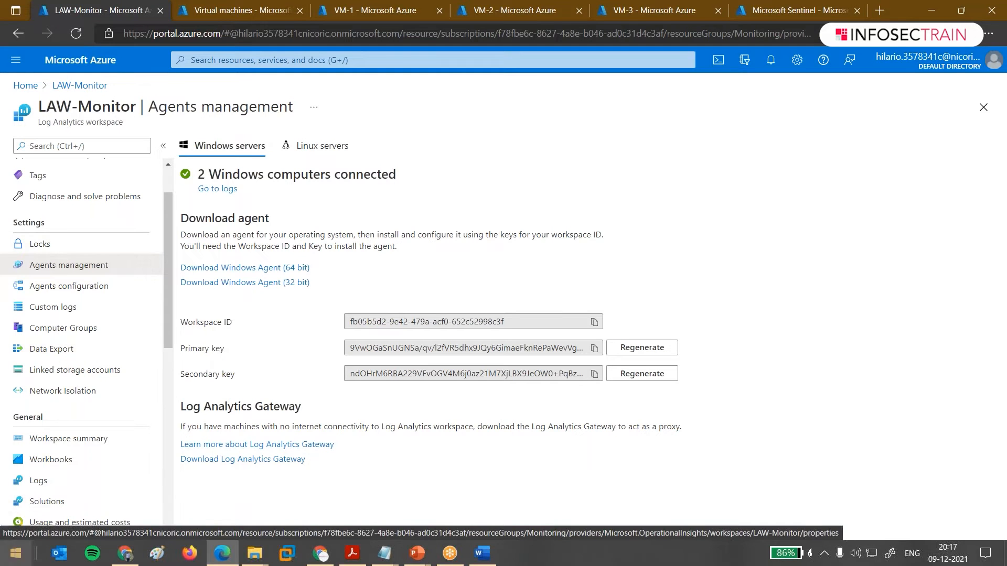
Open the workspace's logs and skim the Log Analytics tutorial from the welcome page, closing the tutorial when done.
click(53, 480)
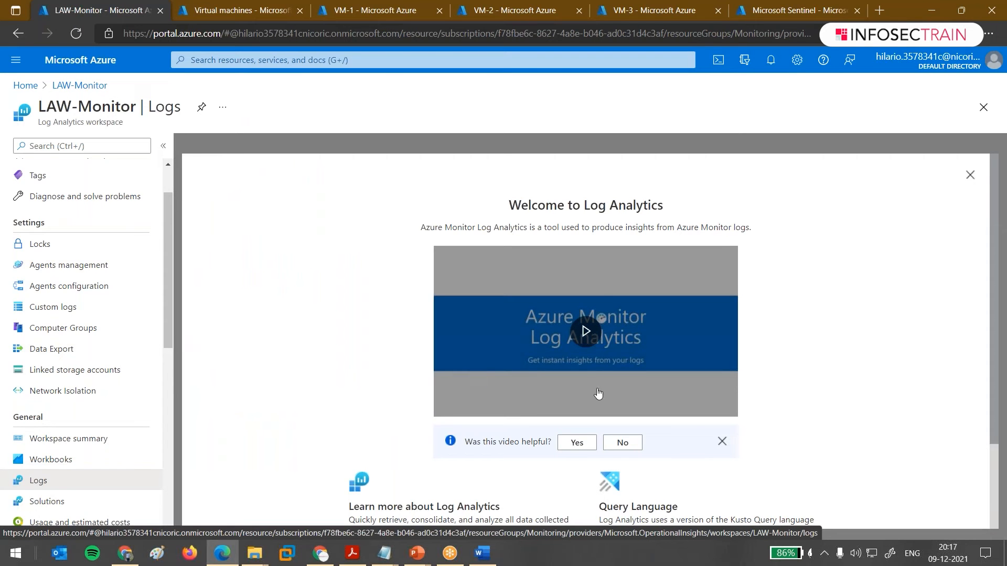
scroll(596, 393, down, 2)
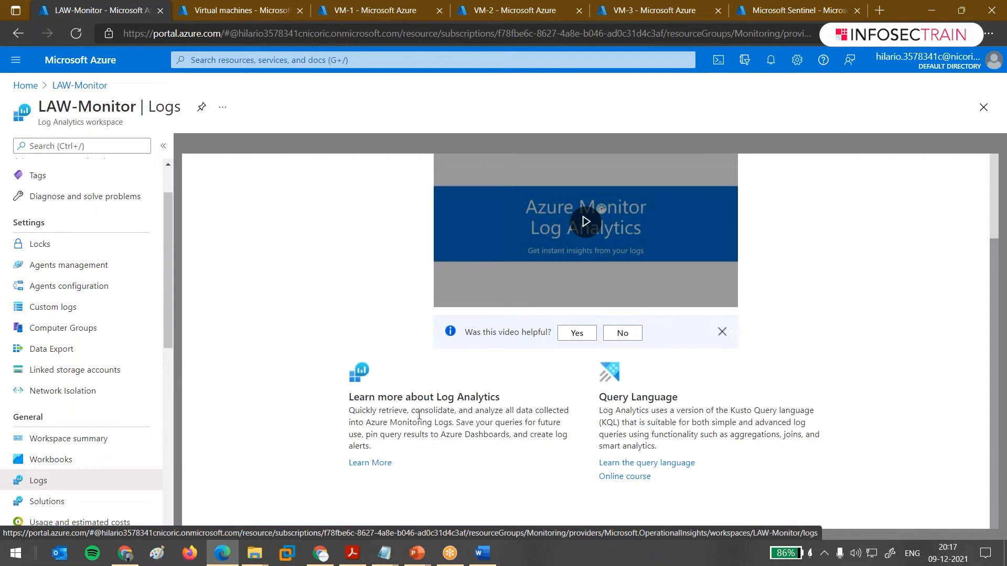
click(381, 462)
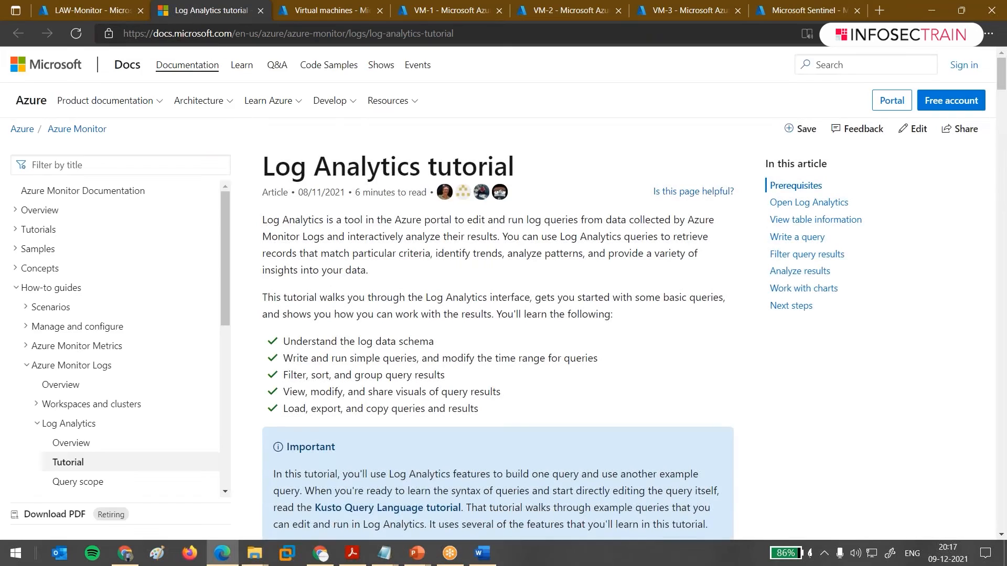
scroll(498, 294, down, 10)
scroll(303, 202, down, 15)
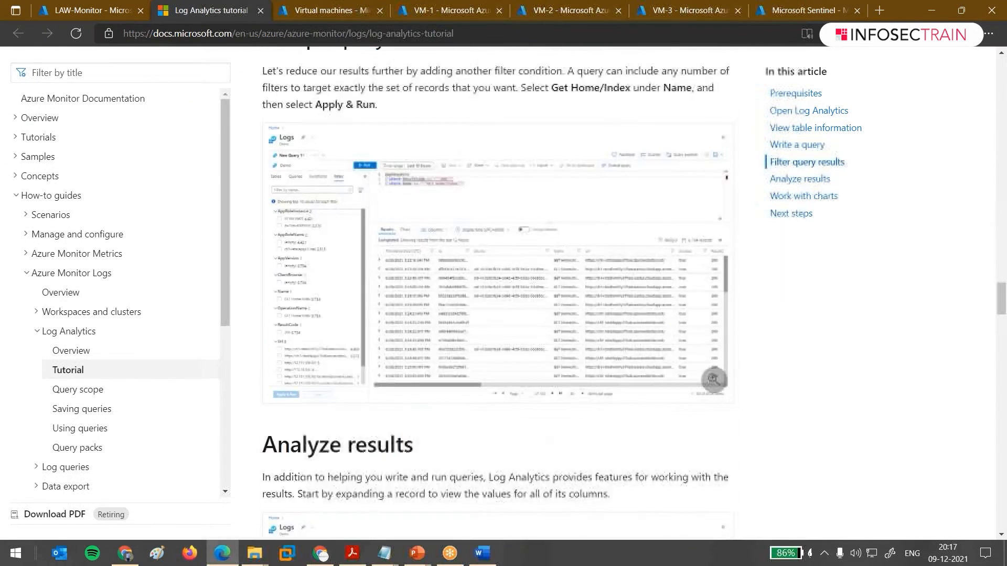
scroll(498, 293, down, 12)
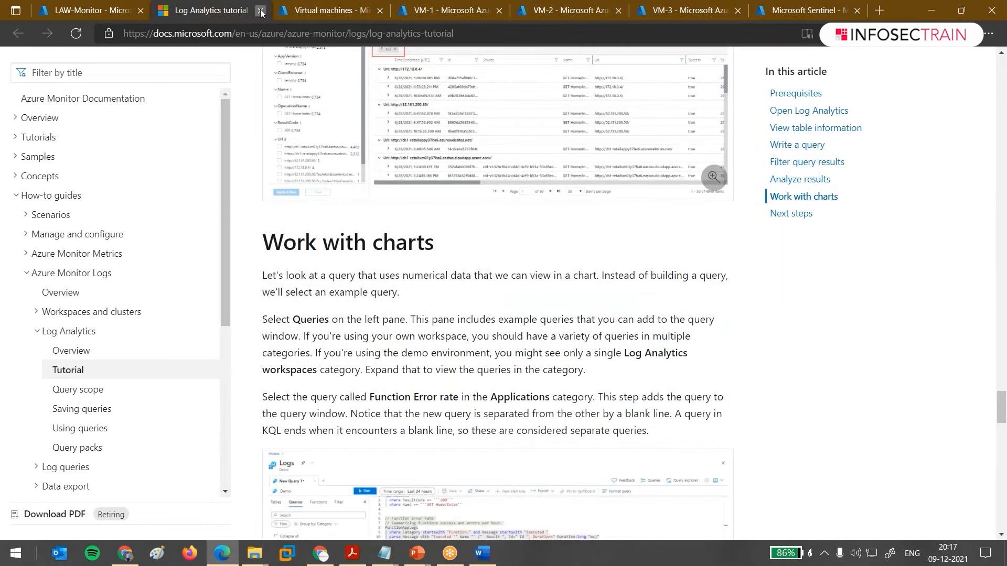
click(261, 11)
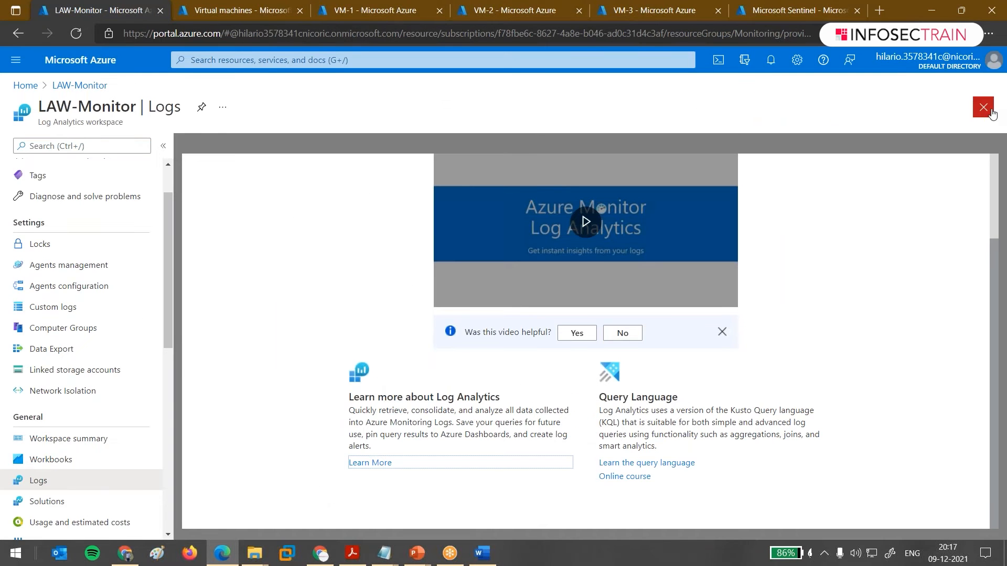
Dismiss the Log Analytics welcome page and the example queries collection to reach the empty query editor.
scroll(891, 236, up, 3)
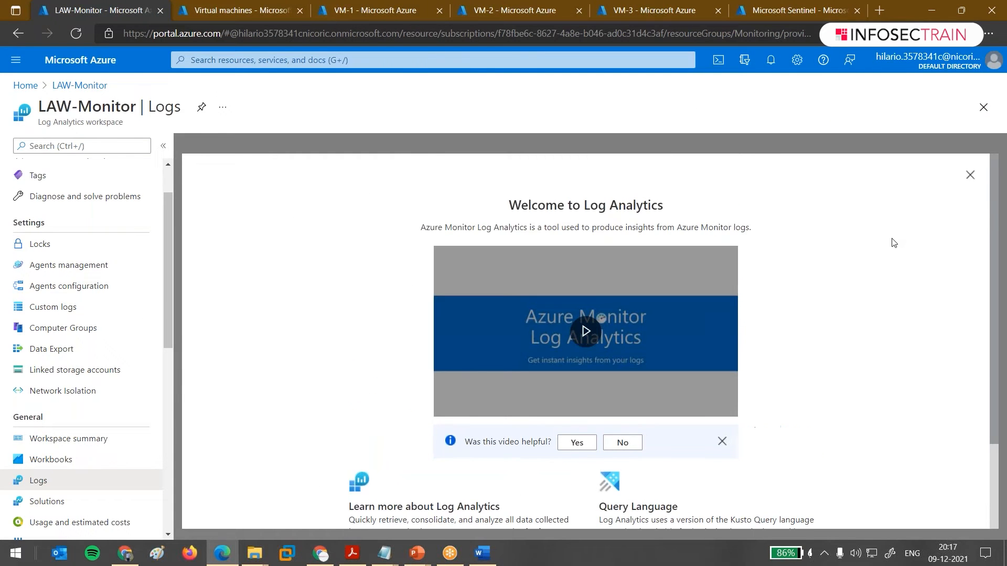
click(971, 174)
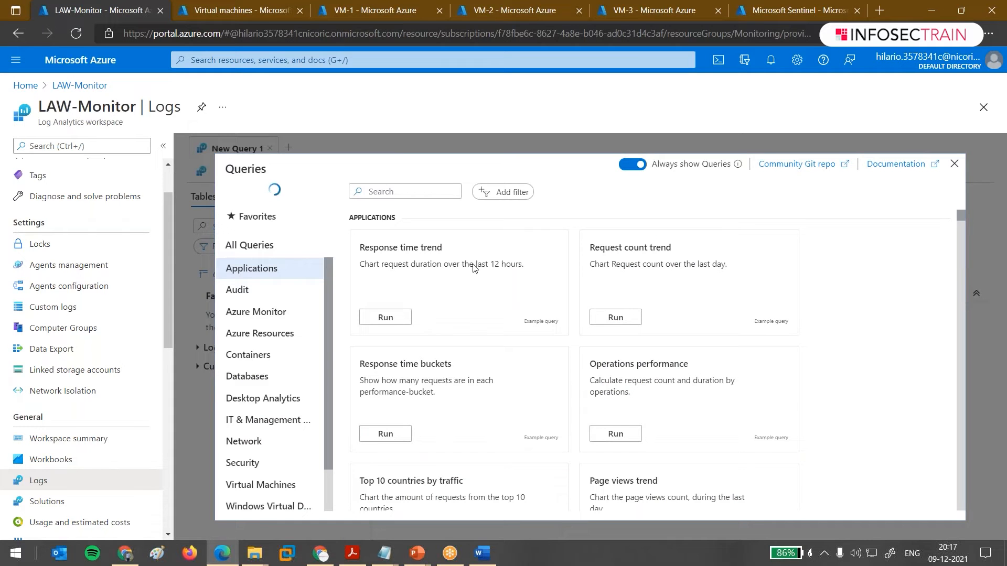
scroll(267, 330, down, 2)
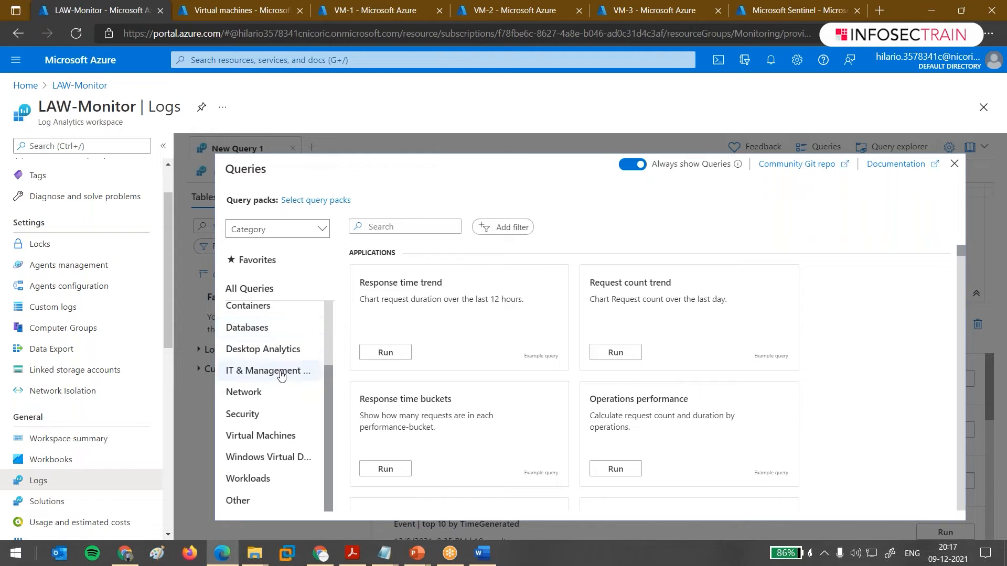
click(955, 164)
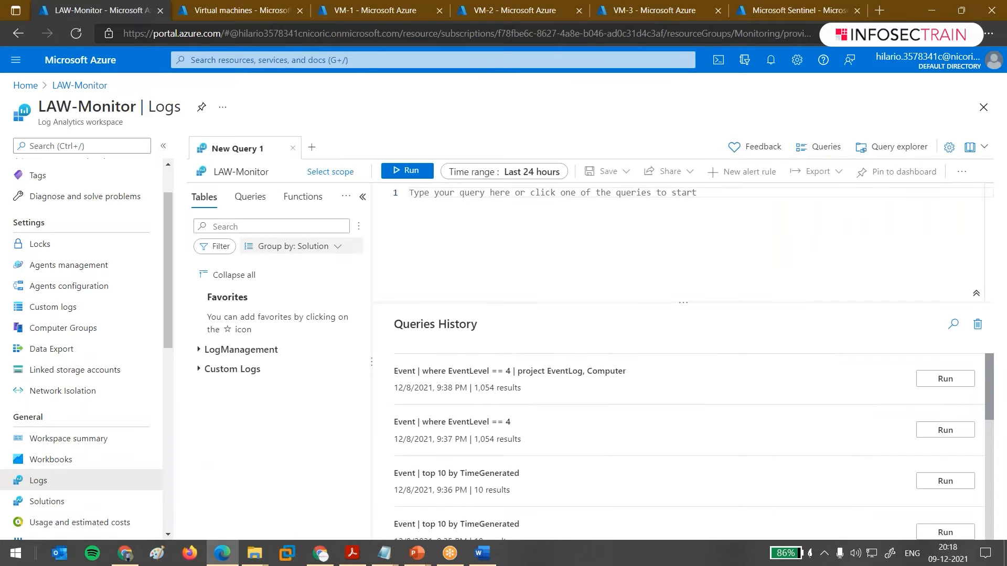
Review the queries history and rerun the query "Event | where EventLevel == 4 | project EventLog, Computer".
click(503, 295)
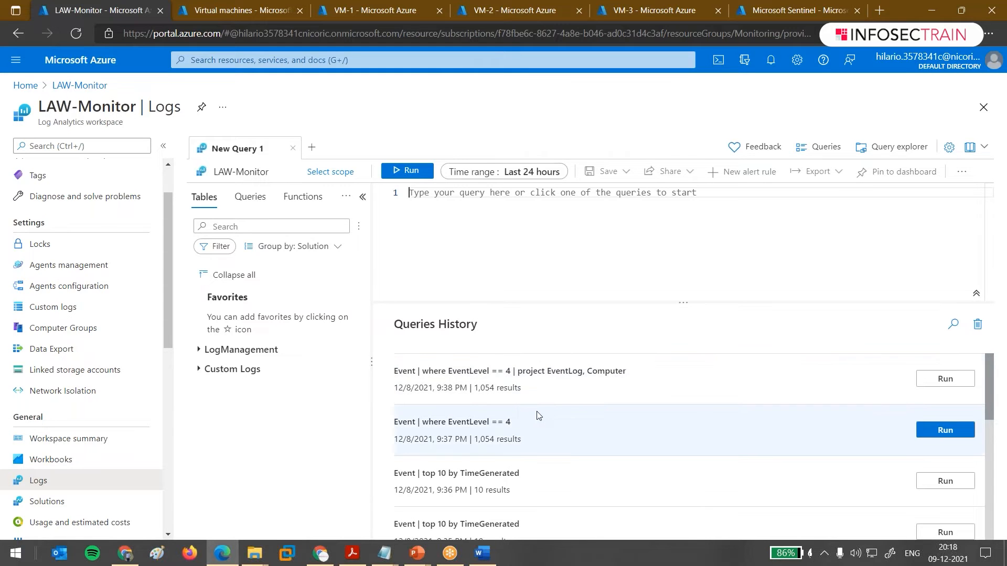
scroll(536, 416, down, 6)
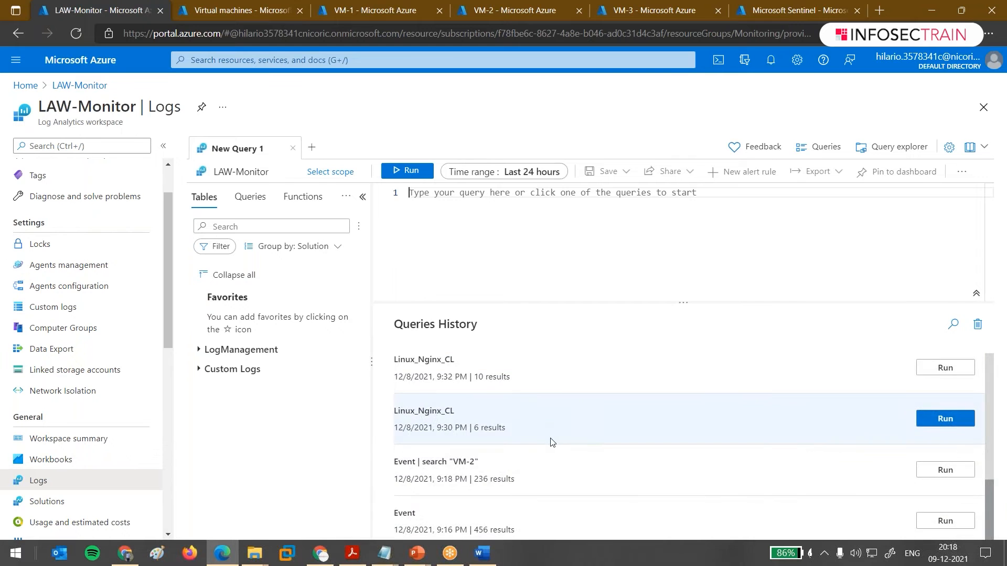
scroll(548, 438, up, 5)
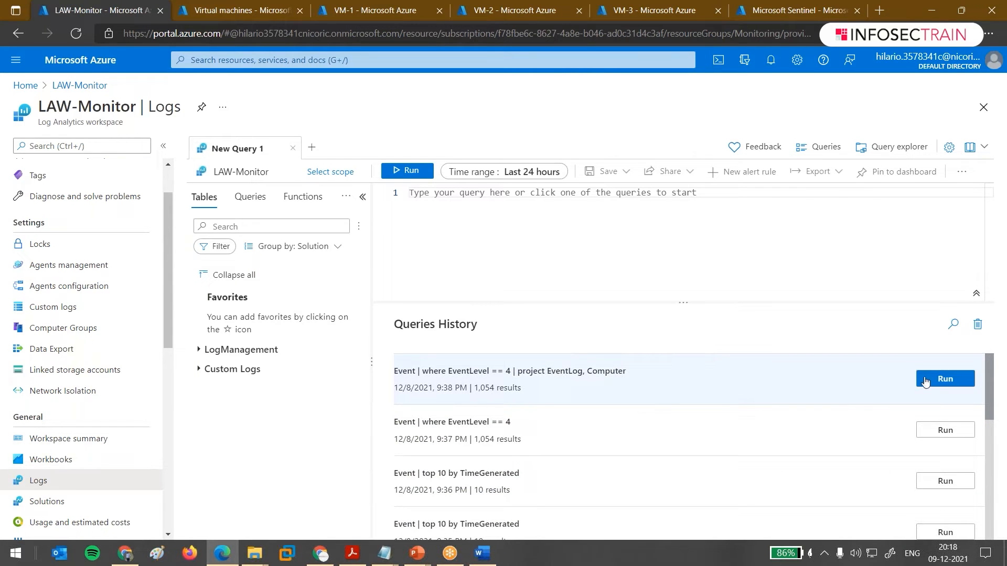
click(963, 382)
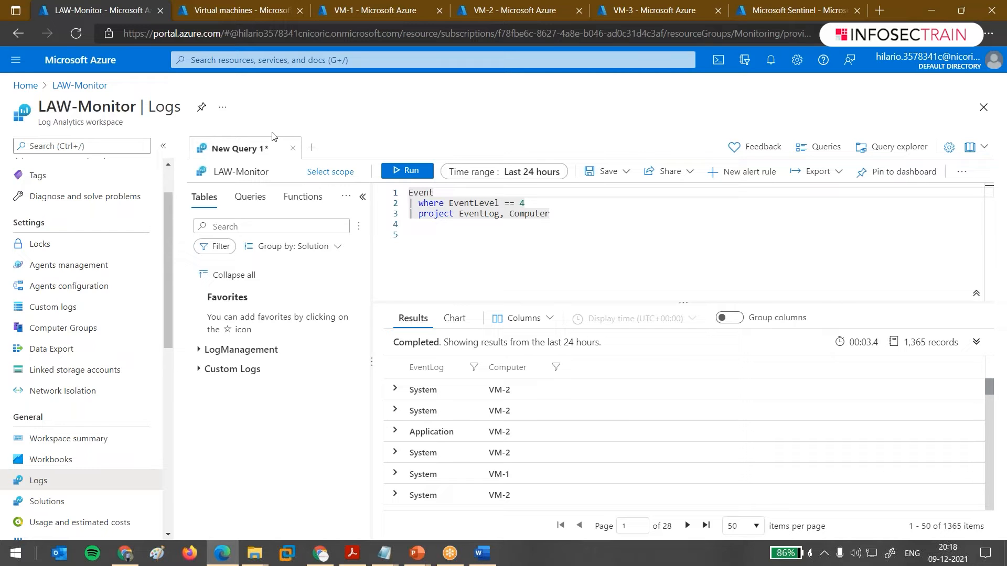
Go back to the workspace's agents configuration, discarding the unsaved query edits.
click(95, 285)
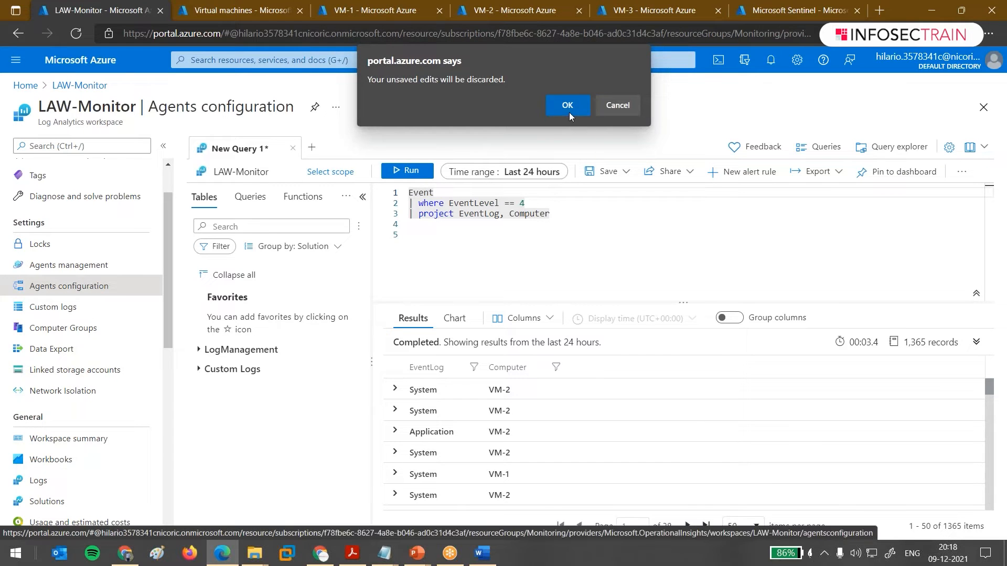
click(569, 112)
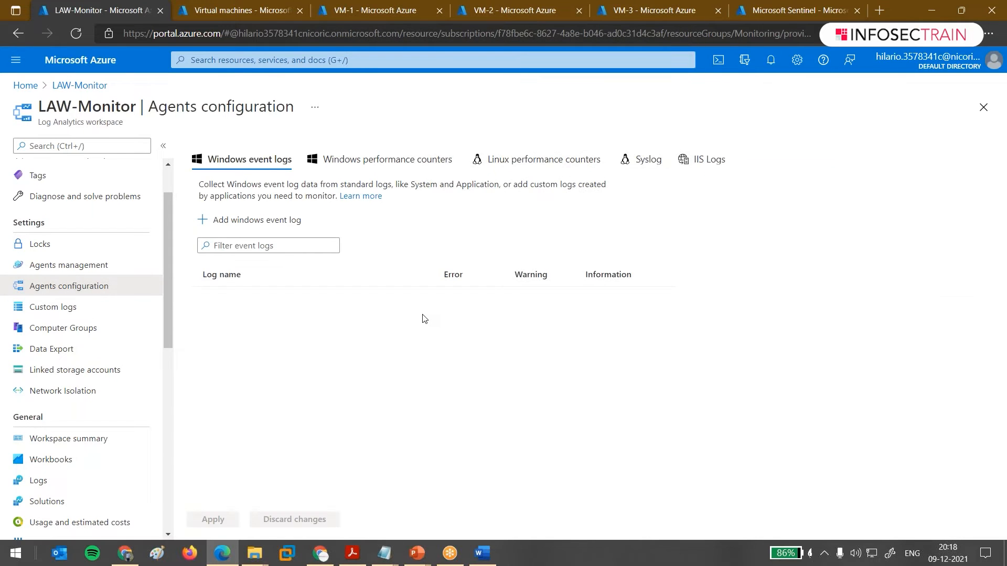
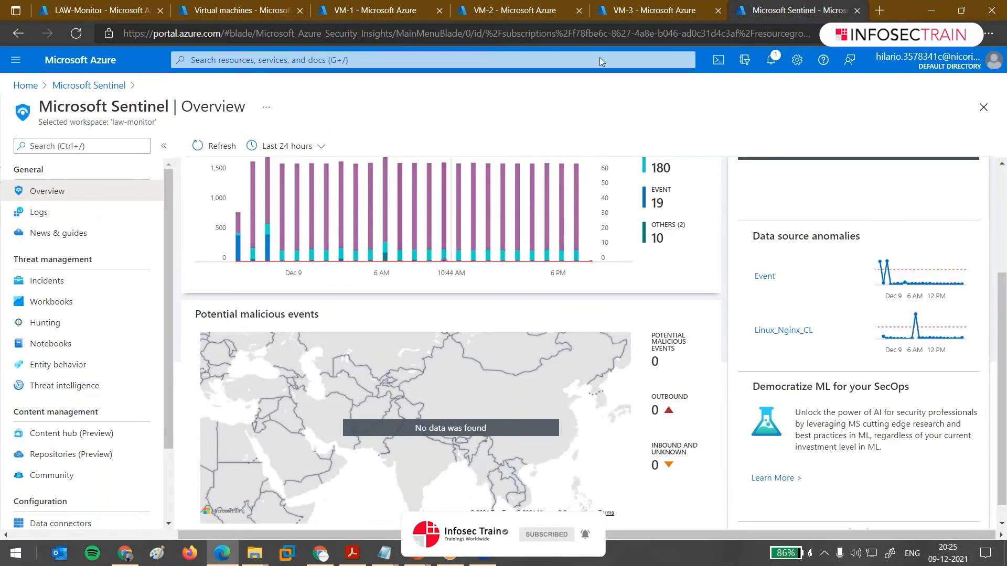
From the Microsoft Sentinel workspace list, view the workspaces available for adding Sentinel, and return to the list without adding one.
click(90, 86)
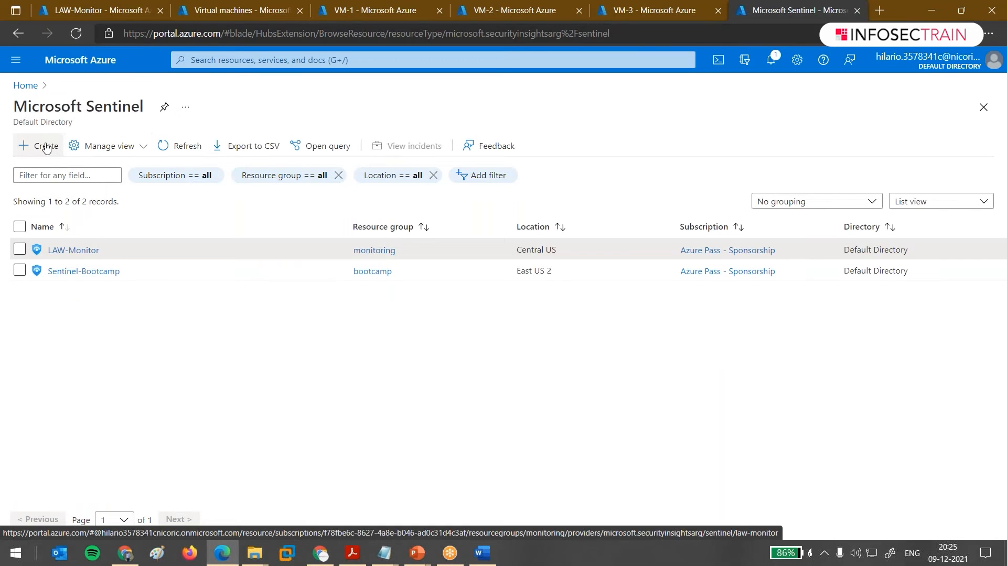
click(53, 145)
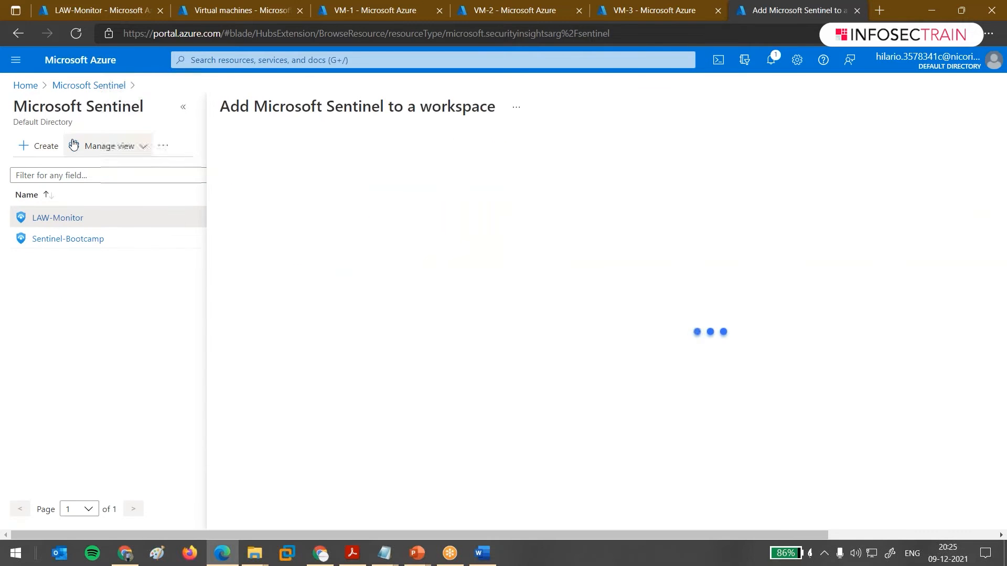
click(185, 108)
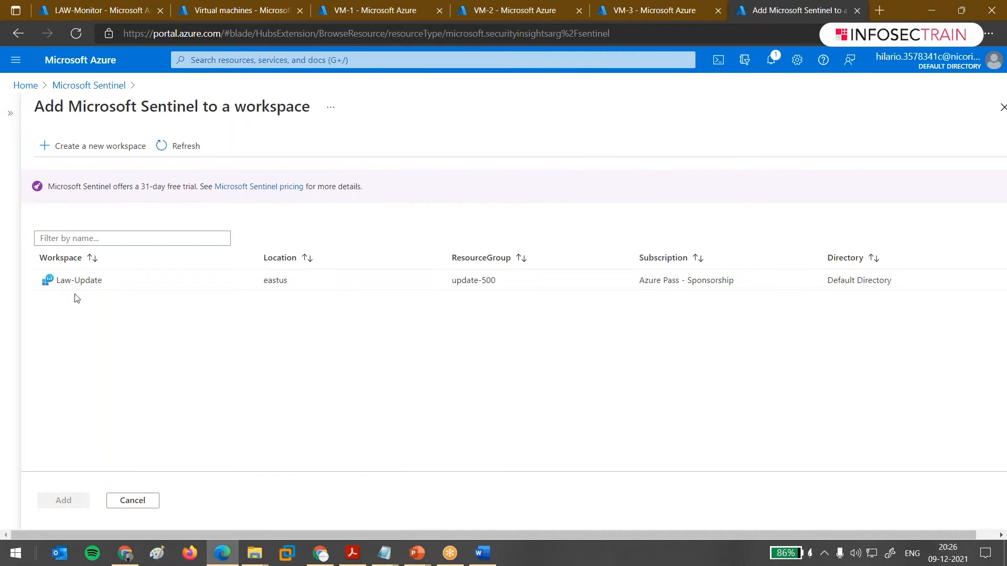
click(113, 86)
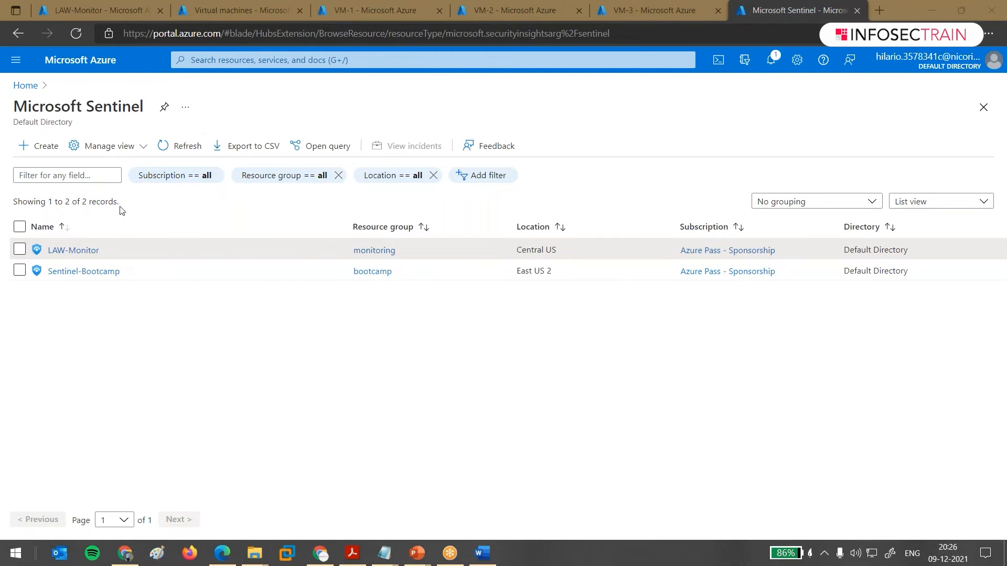
Open the LAW-Monitor Sentinel workspace and review its overview event total and the threat management, content management and configuration sections.
click(89, 250)
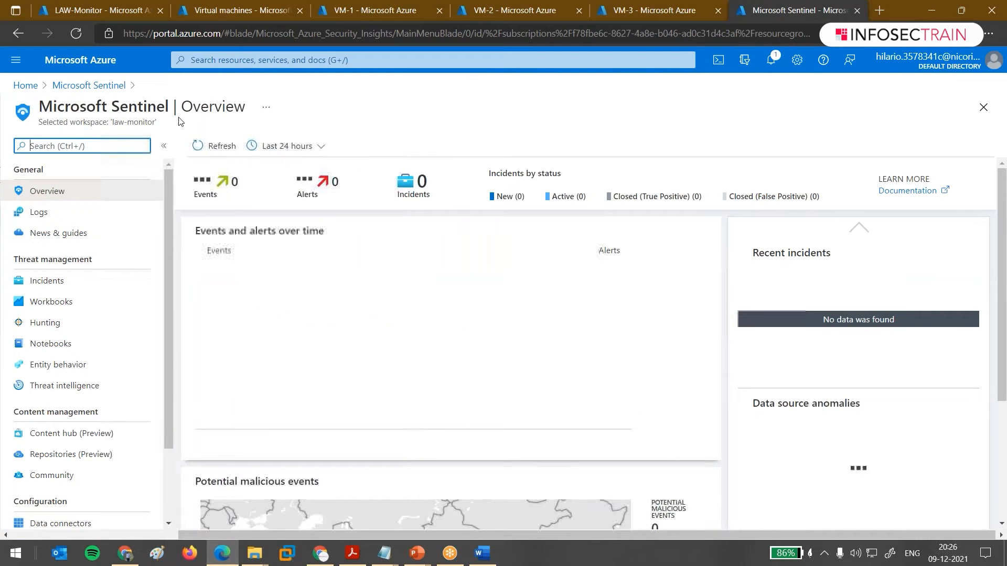
drag(221, 181, 259, 183)
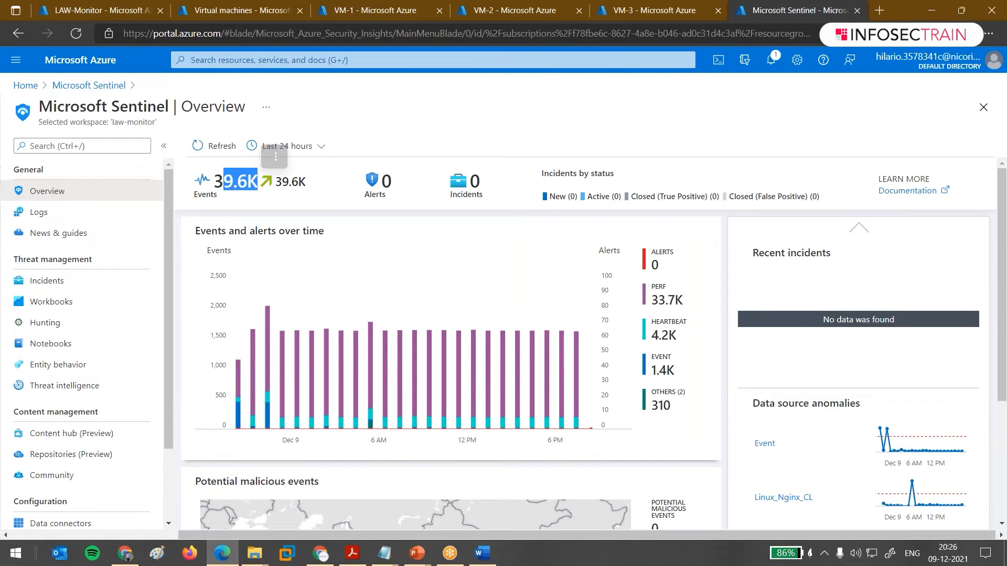
click(257, 201)
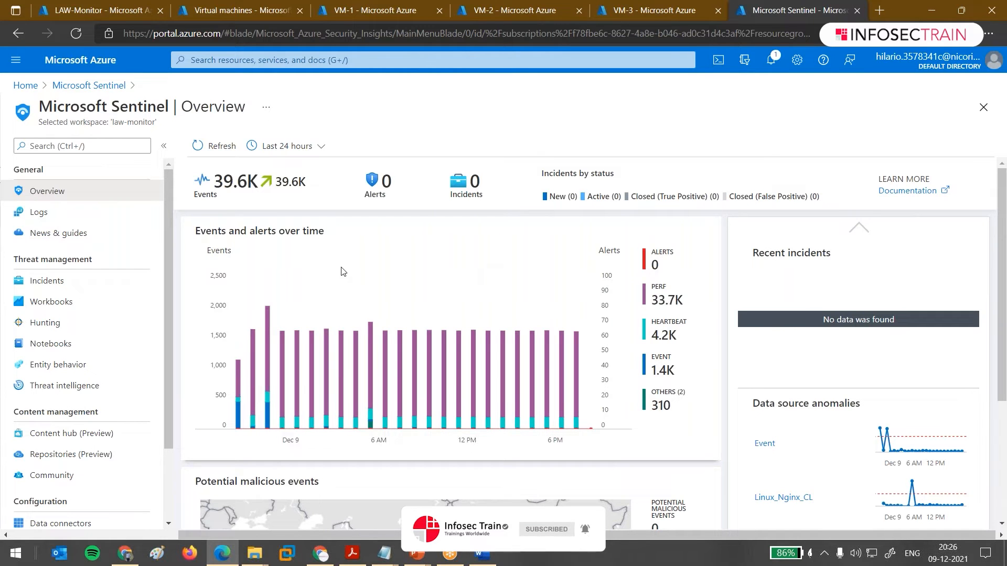
scroll(114, 209, down, 2)
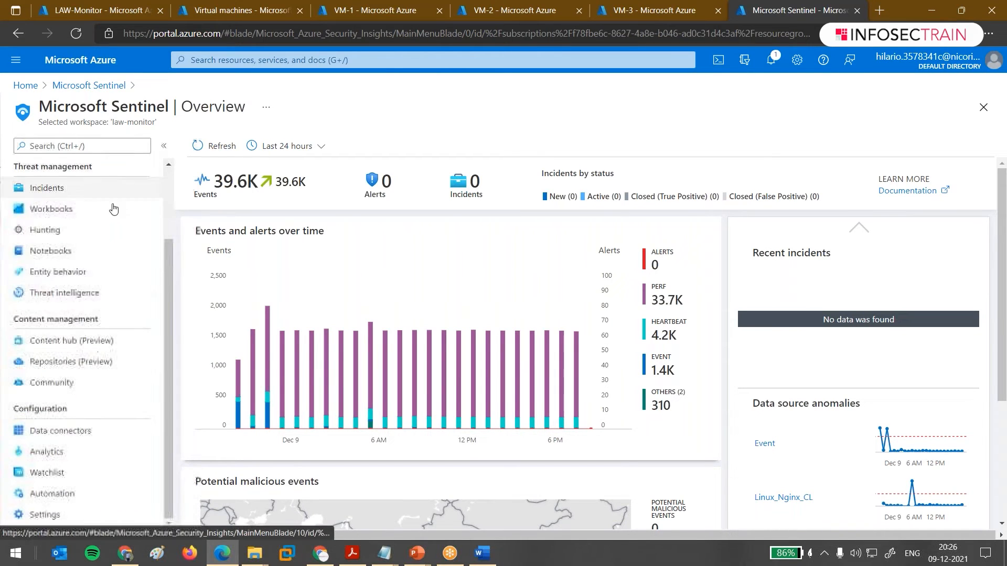
scroll(52, 315, up, 2)
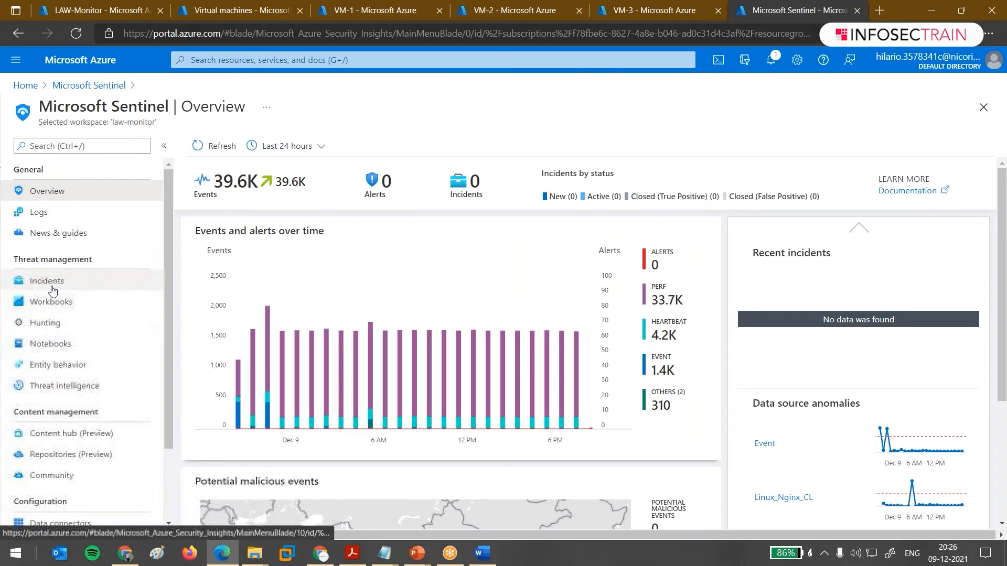
scroll(127, 351, down, 1)
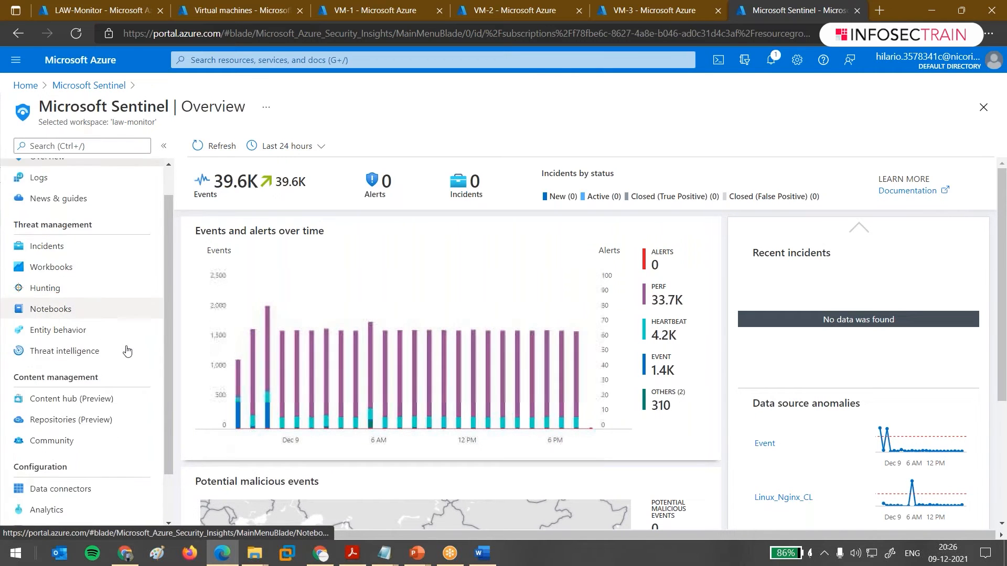
Open the Sentinel data connectors and browse the connector list as far as the Amazon and Apache entries.
scroll(124, 315, down, 2)
click(76, 427)
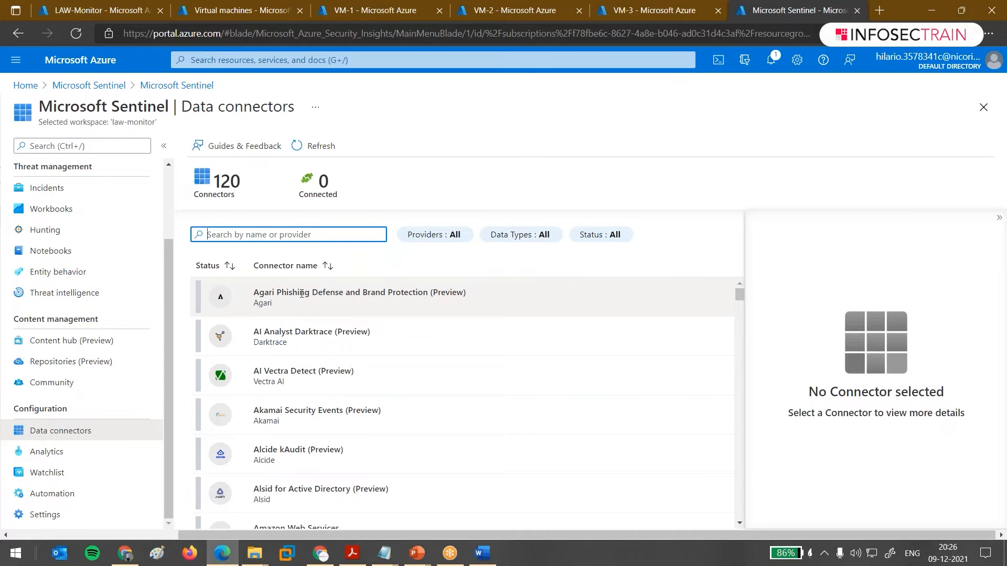
scroll(340, 353, down, 3)
scroll(342, 359, down, 2)
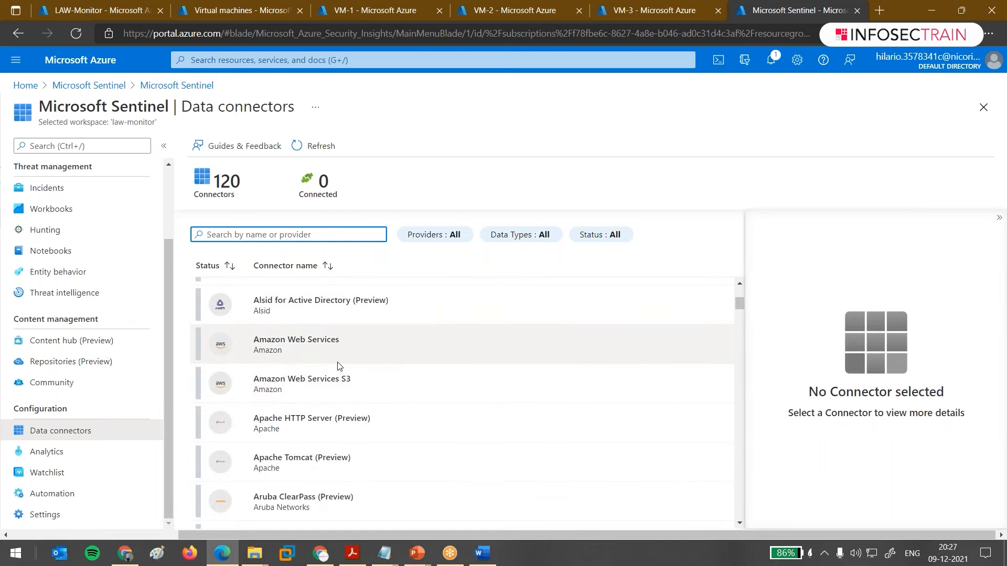
scroll(340, 365, up, 2)
scroll(325, 360, down, 2)
Examine the Amazon Web Services connector's description, related content, received data and data types.
click(333, 345)
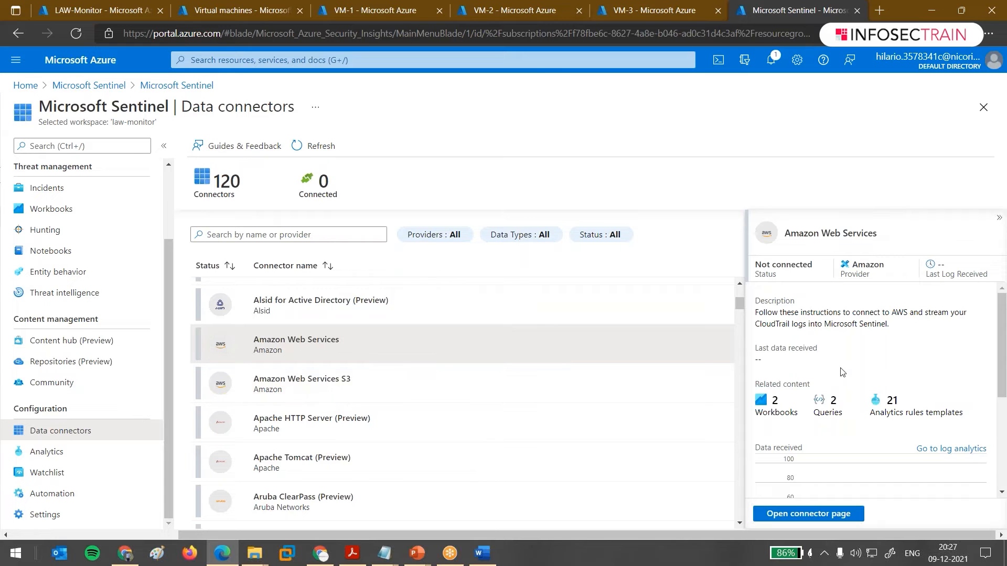
scroll(842, 373, down, 3)
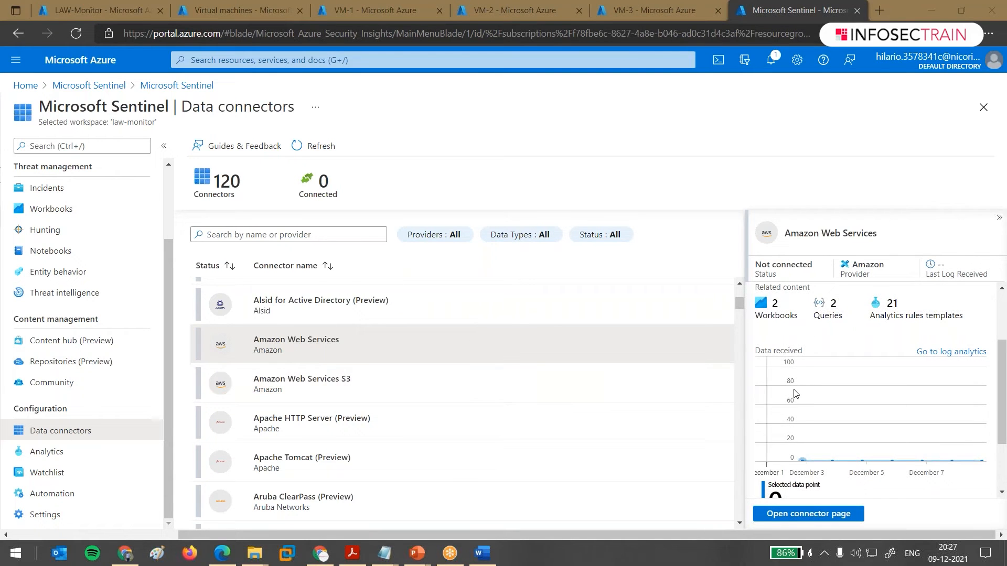
scroll(796, 393, down, 2)
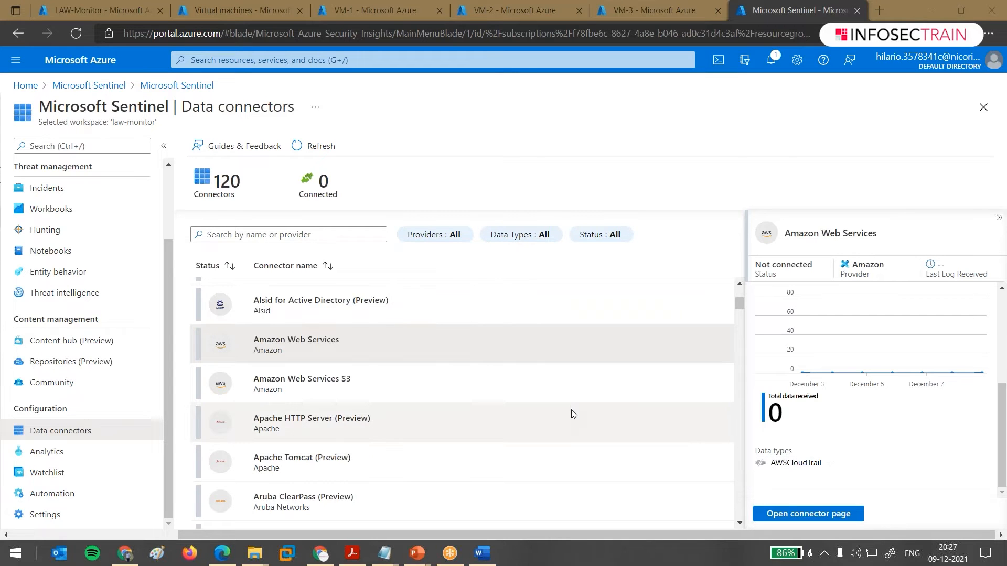
Check the received data and data types of the Amazon Web Services S3 connector, and browse further down the connector list.
click(476, 385)
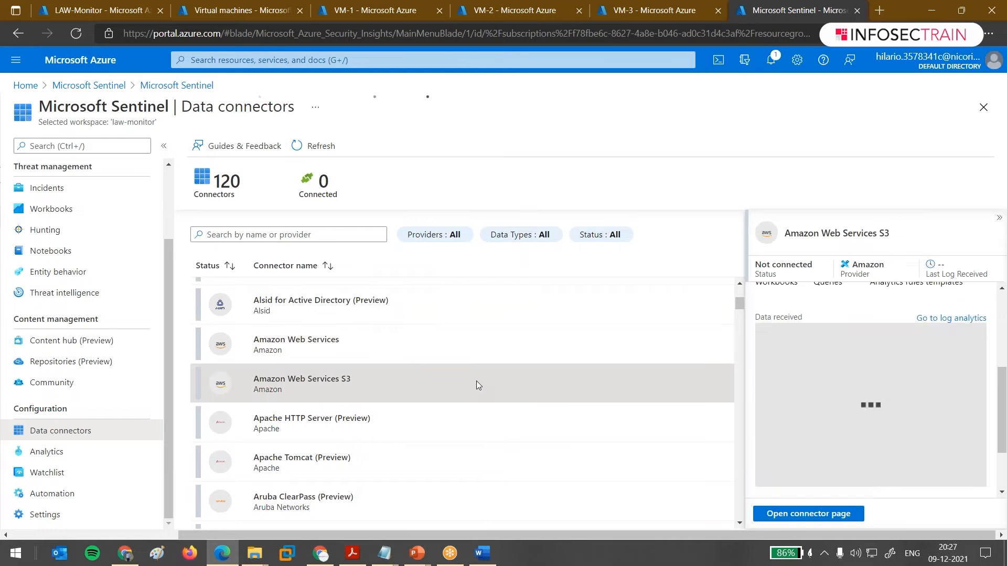
scroll(816, 384, down, 2)
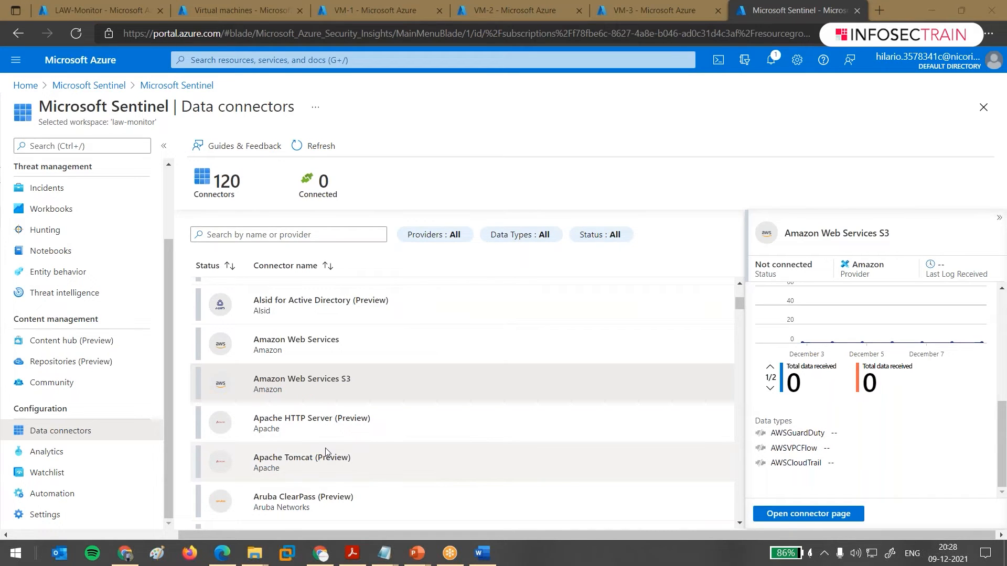
scroll(317, 419, down, 3)
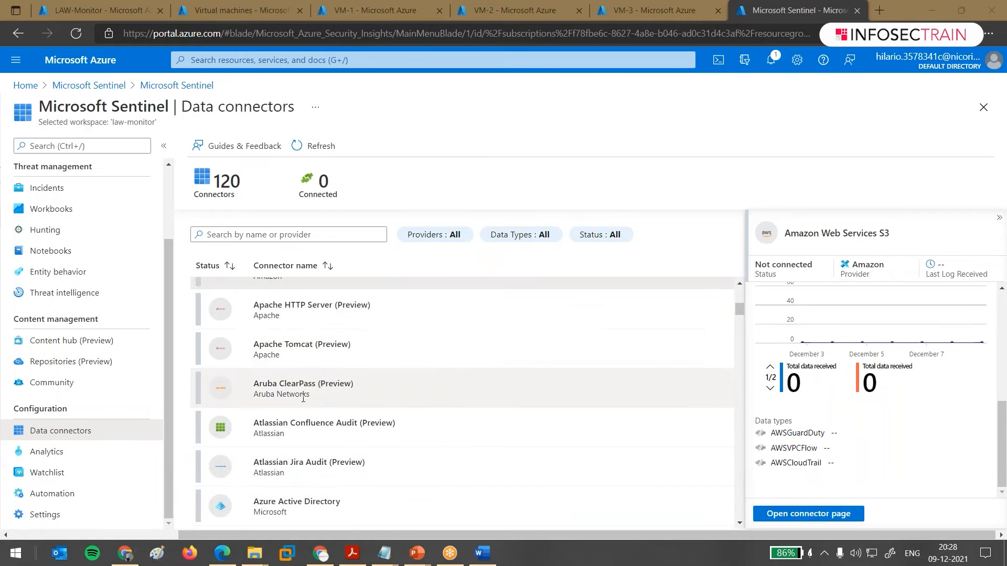
Browse the connector list to Azure Active Directory and examine that connector's data types.
scroll(304, 398, down, 1)
drag(246, 185, 213, 189)
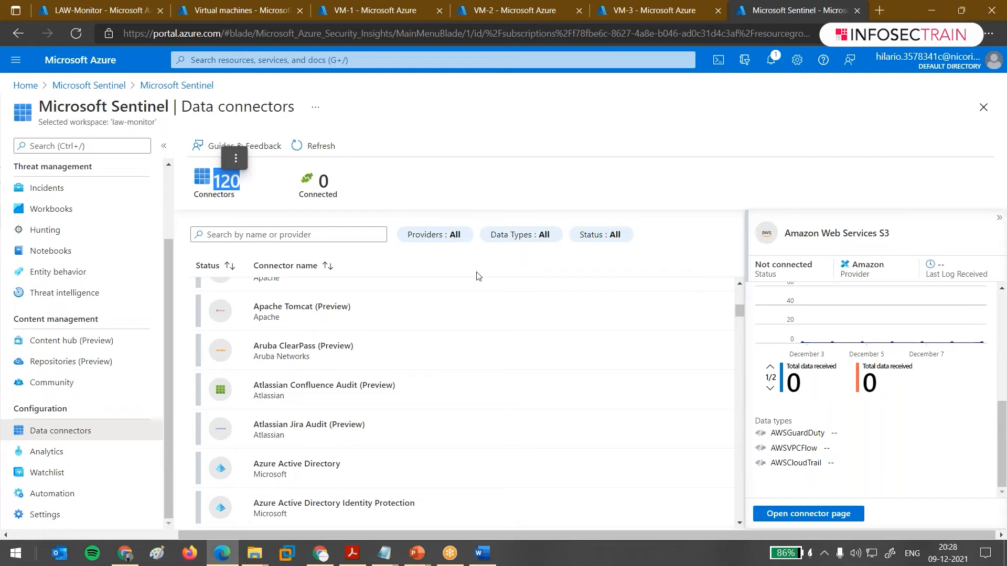
scroll(318, 416, down, 2)
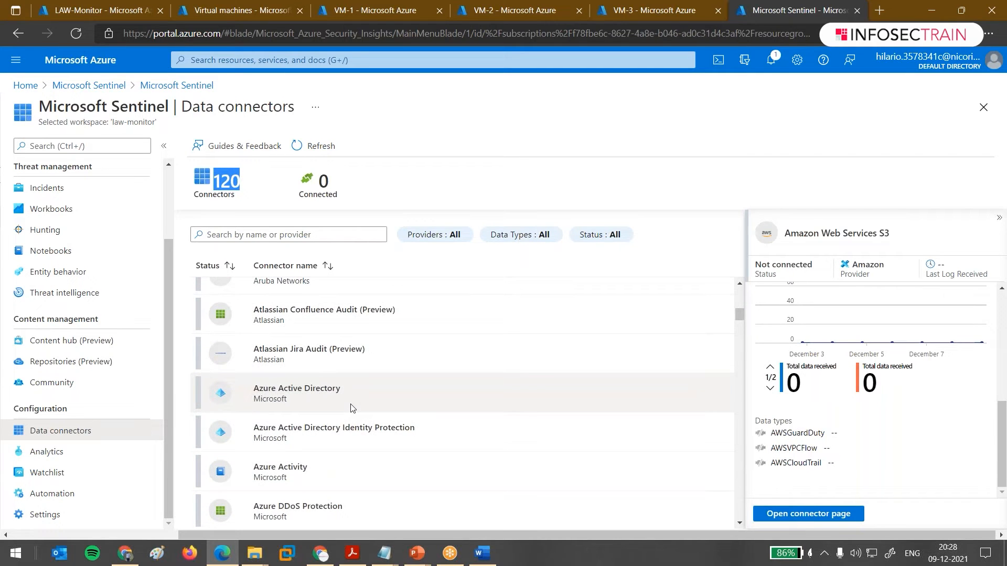
click(351, 405)
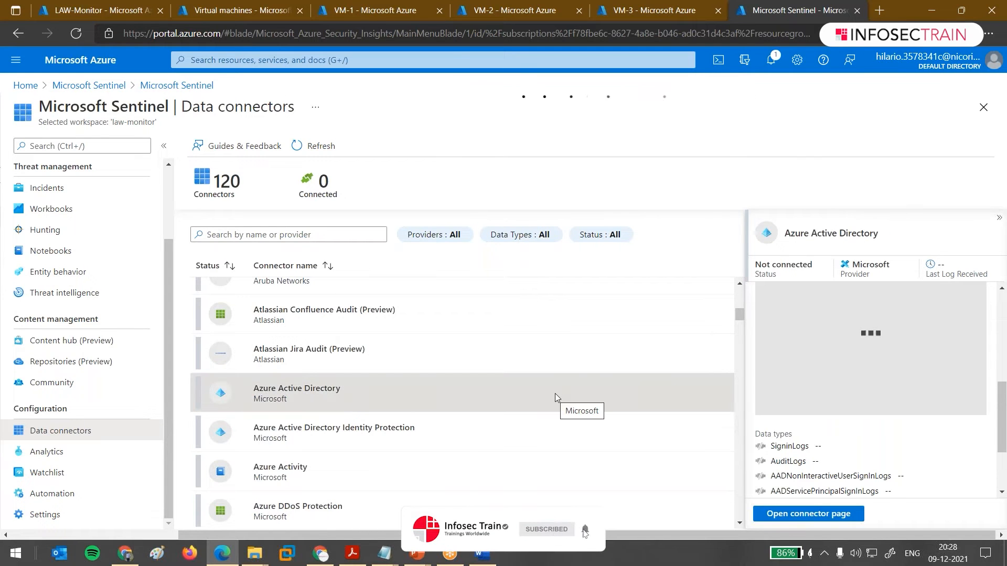
scroll(865, 399, down, 2)
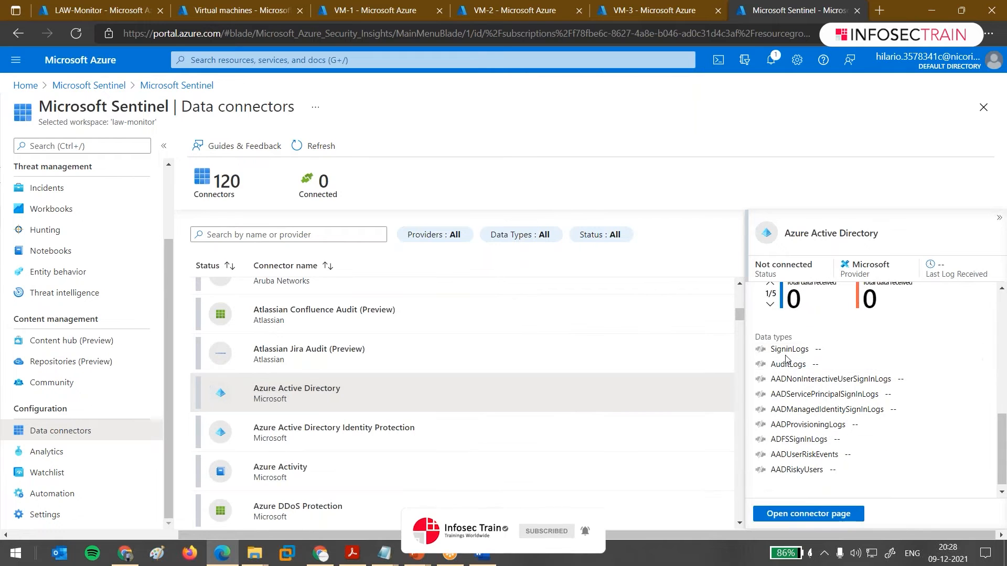
drag(775, 349, 786, 350)
click(818, 350)
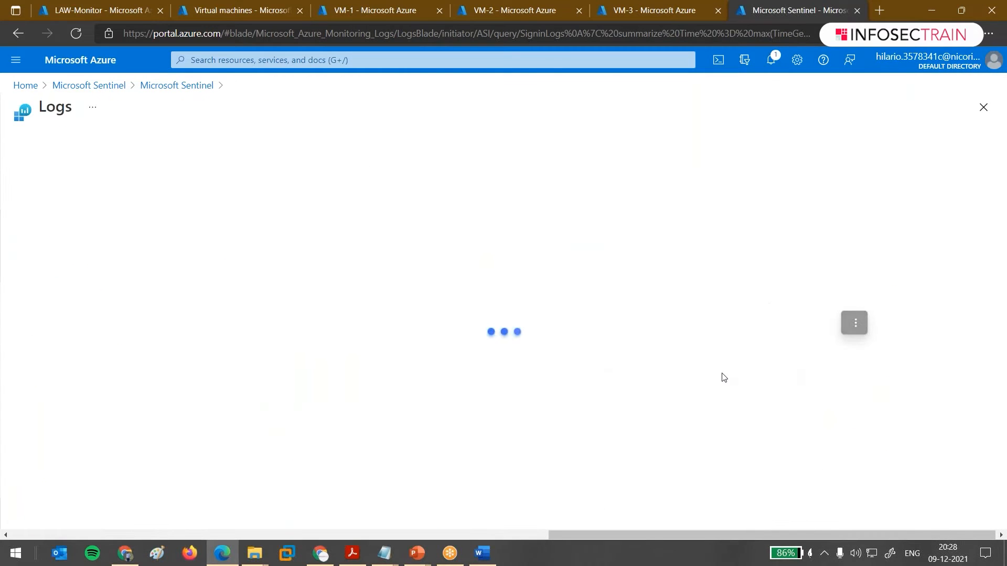
click(177, 85)
click(568, 105)
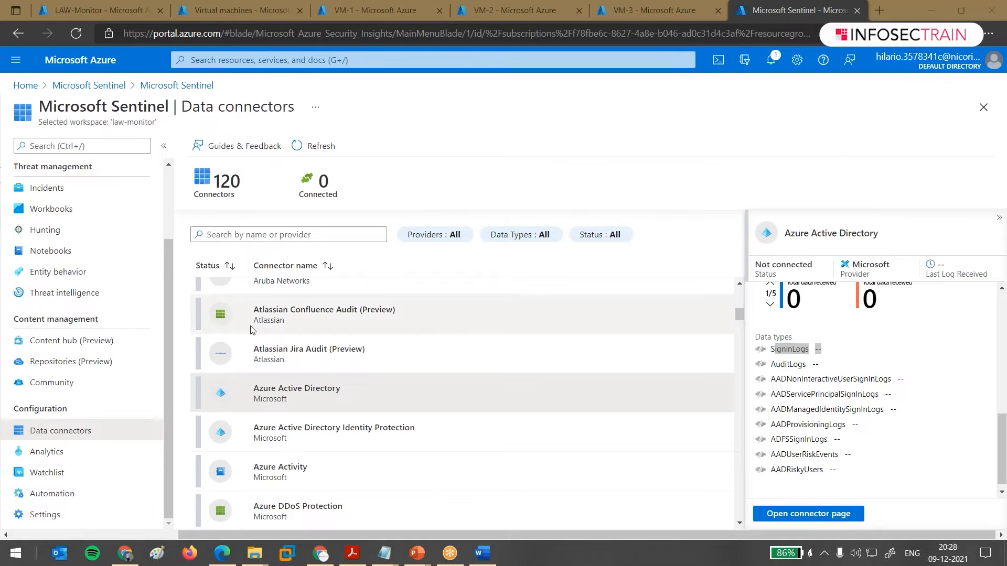
Select the Azure Activity connector and check its received data and data types.
scroll(389, 398, down, 2)
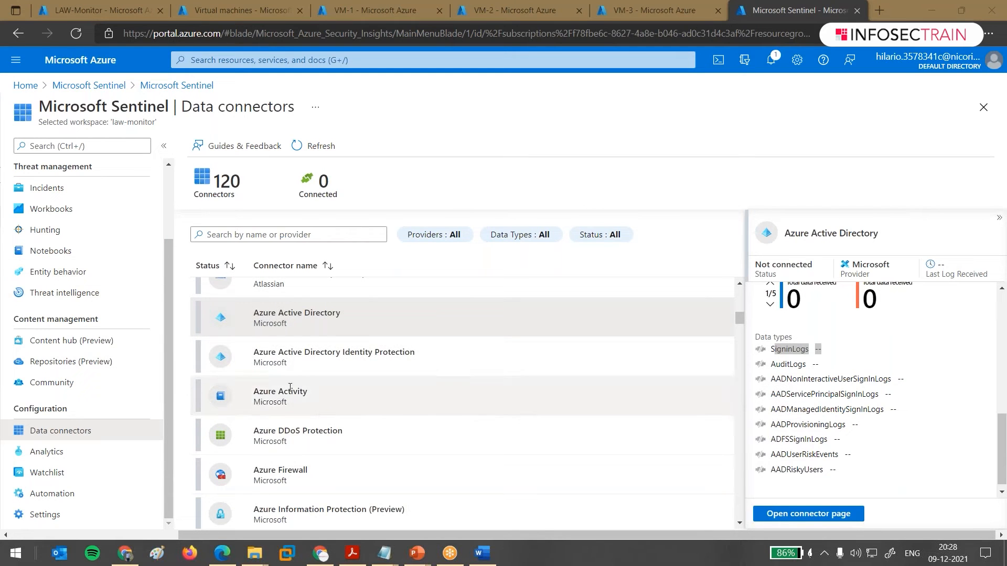
scroll(309, 378, down, 1)
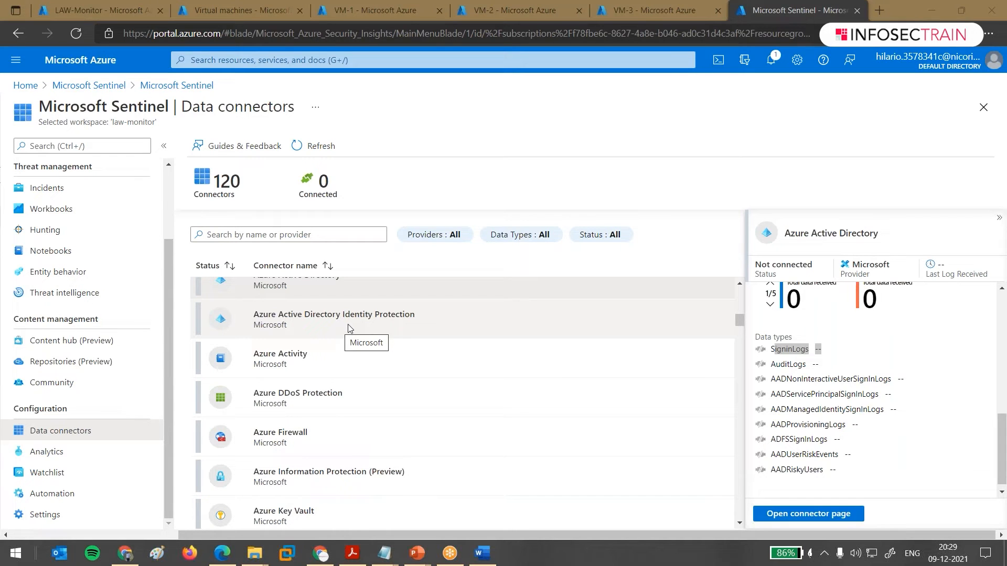
click(323, 362)
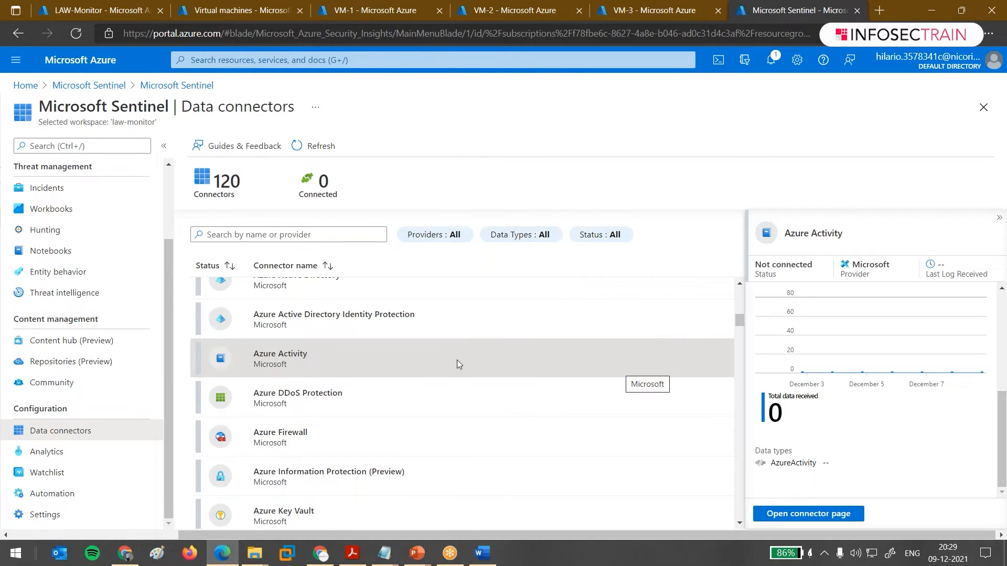
Browse past the remaining Azure service connectors and view the data types of the Barracuda Web Application Firewall connector.
scroll(379, 369, down, 2)
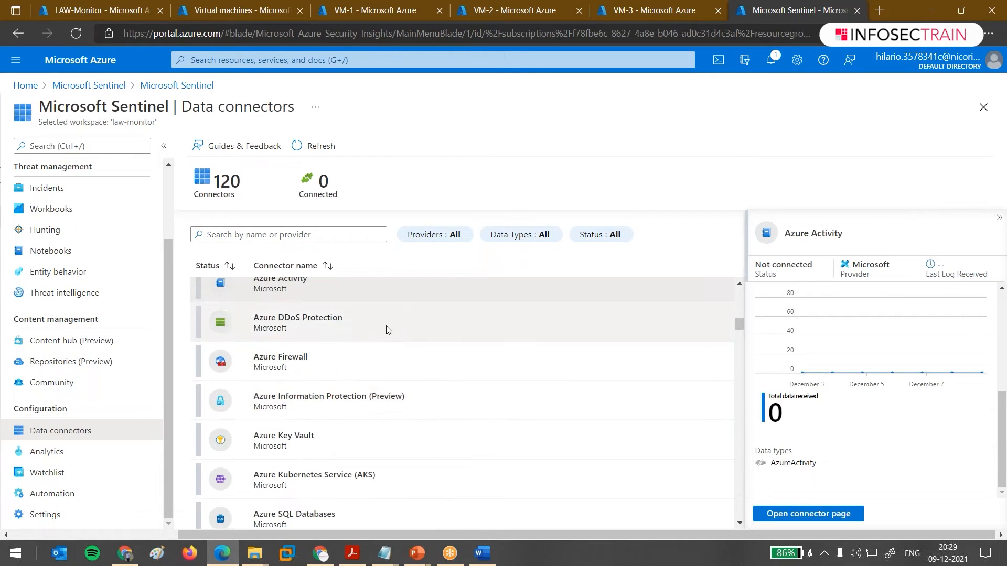
scroll(356, 373, down, 1)
scroll(353, 368, down, 4)
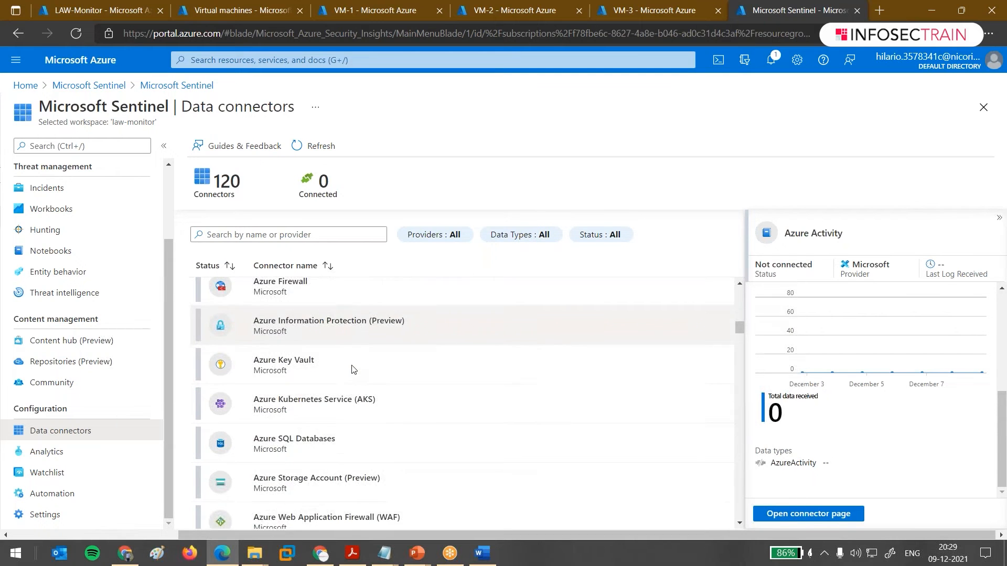
scroll(357, 373, down, 1)
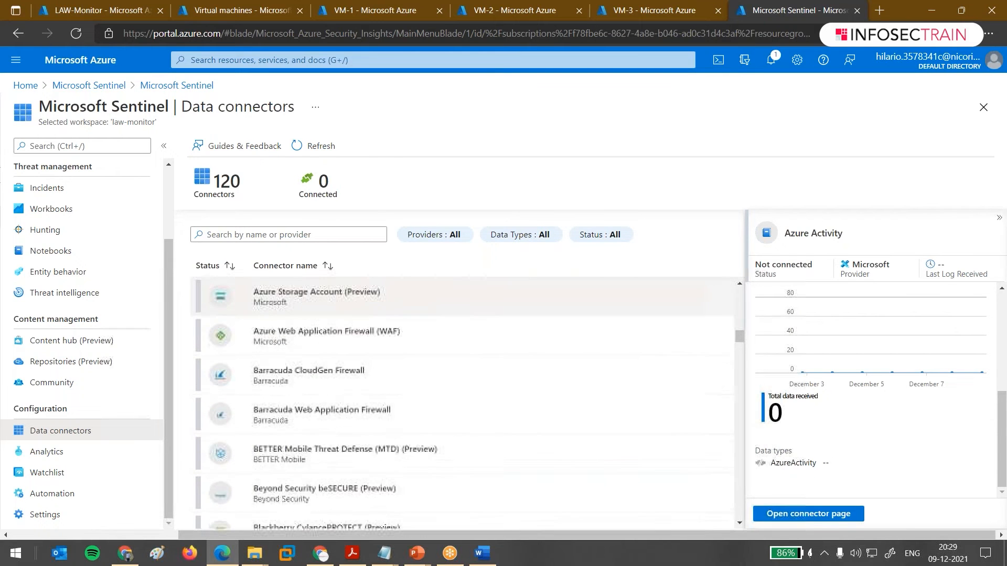
click(356, 405)
Browse on to the Cisco connectors and check the received data and data types of Cisco Umbrella (Preview).
scroll(357, 401, down, 1)
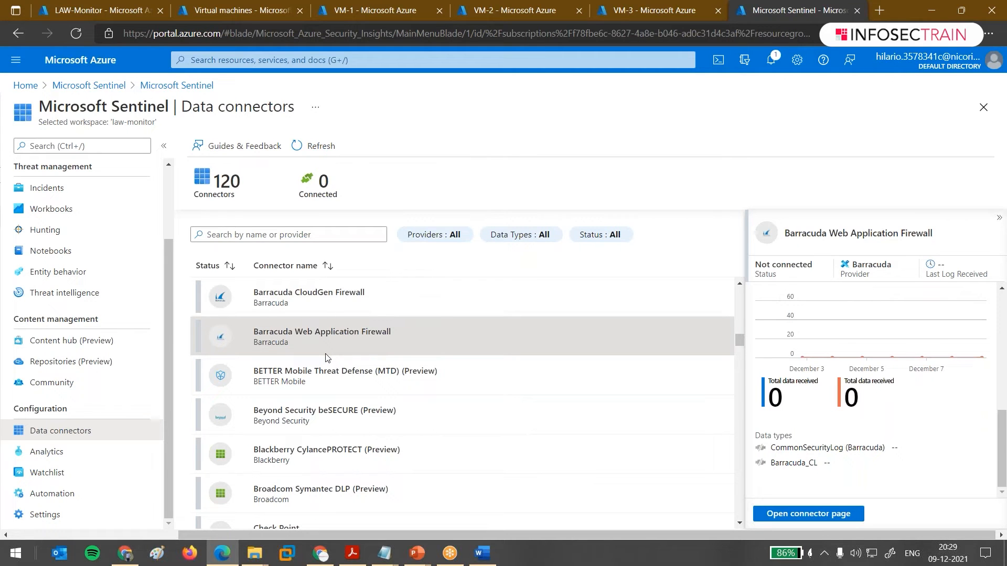
scroll(325, 357, down, 4)
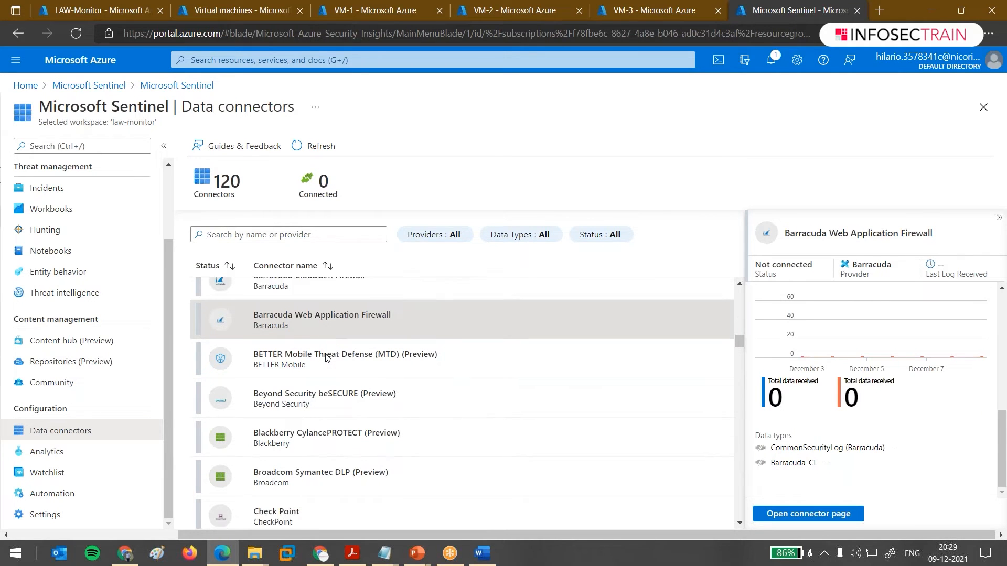
scroll(328, 366, down, 3)
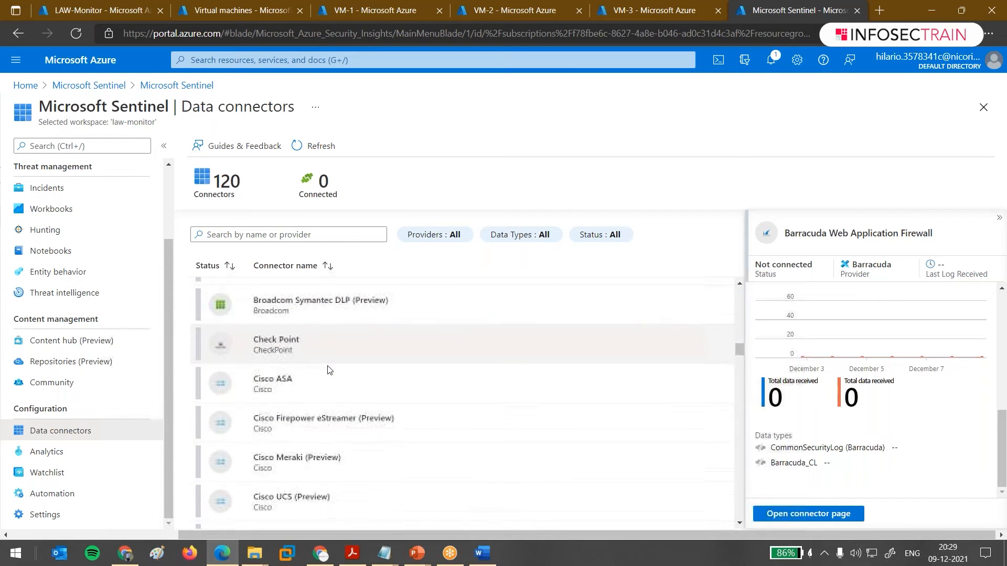
click(318, 464)
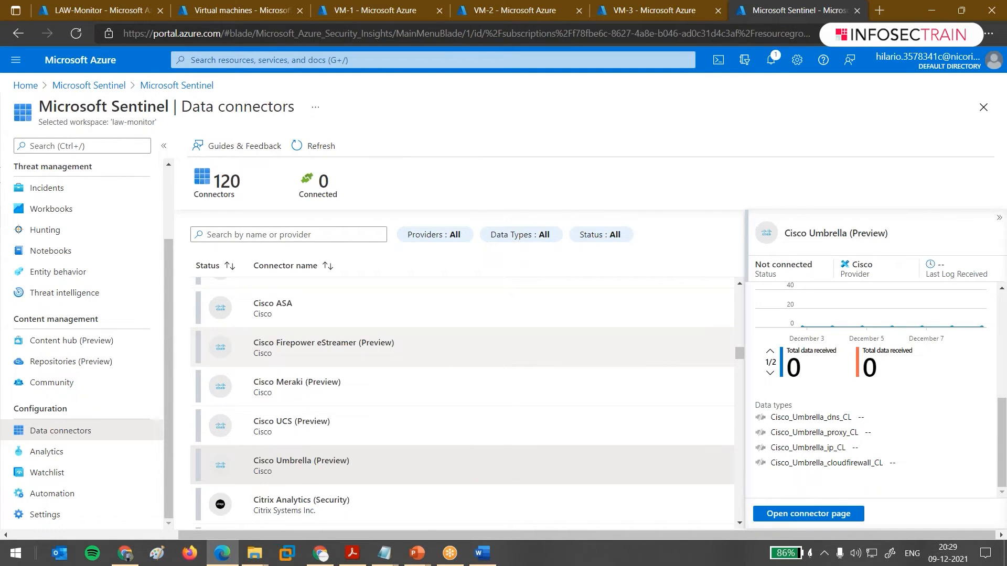
Browse past the Citrix connectors and view the received data and data types of Common Event Format (CEF).
scroll(328, 349, down, 2)
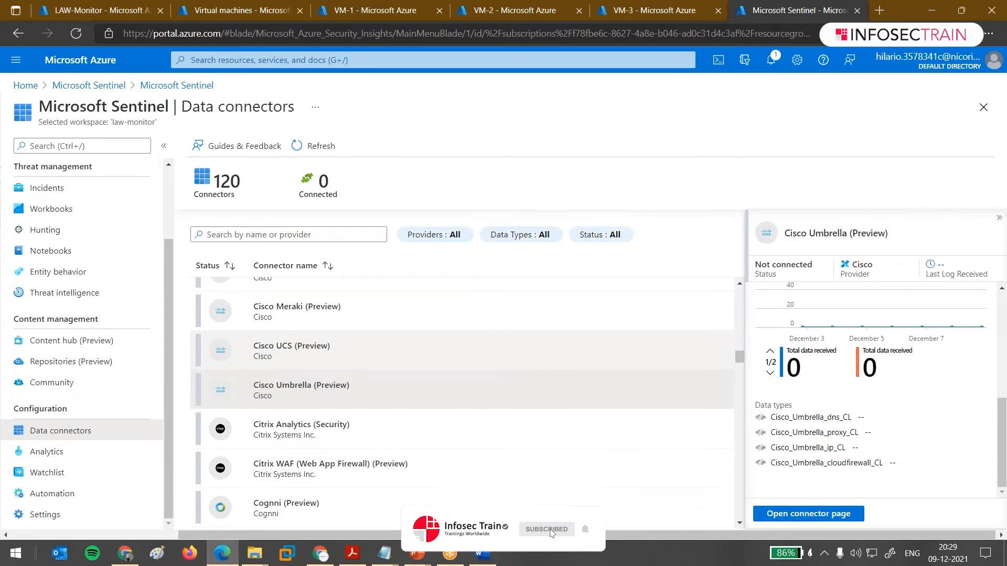
scroll(337, 418, down, 3)
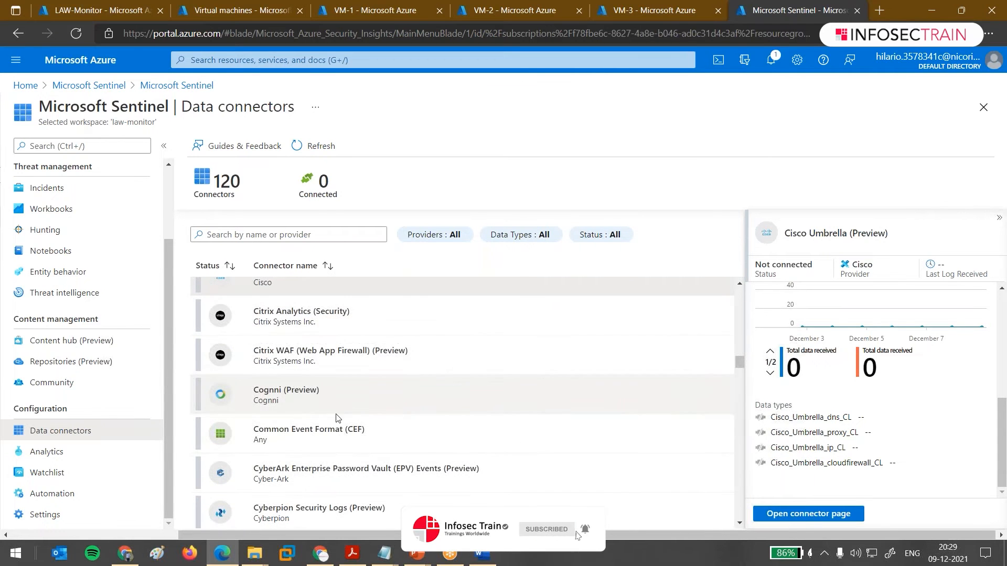
click(336, 444)
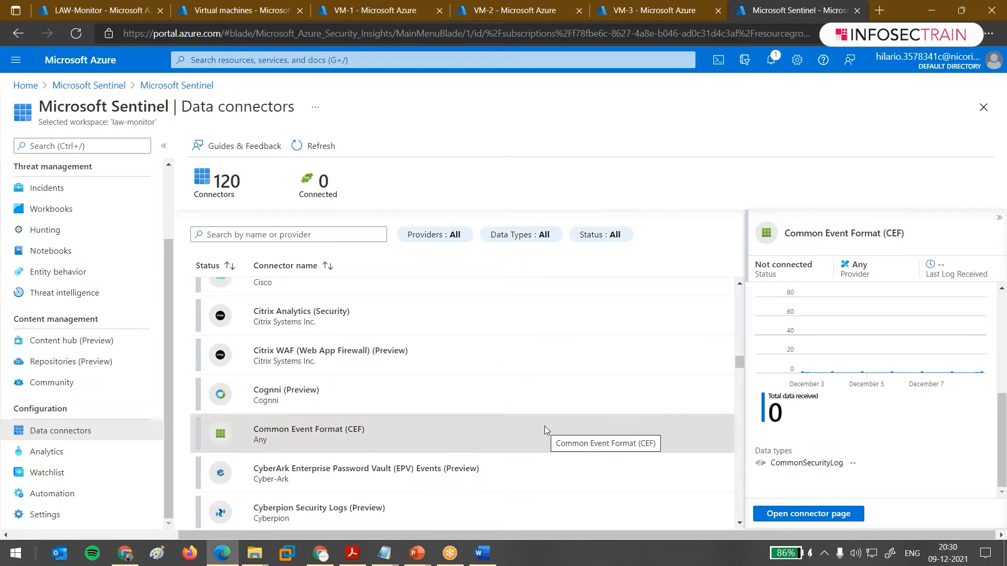
Browse past the CyberArk, ESET and F5 connectors and examine the data types of Google Workspace (G Suite) (Preview).
scroll(525, 419, down, 1)
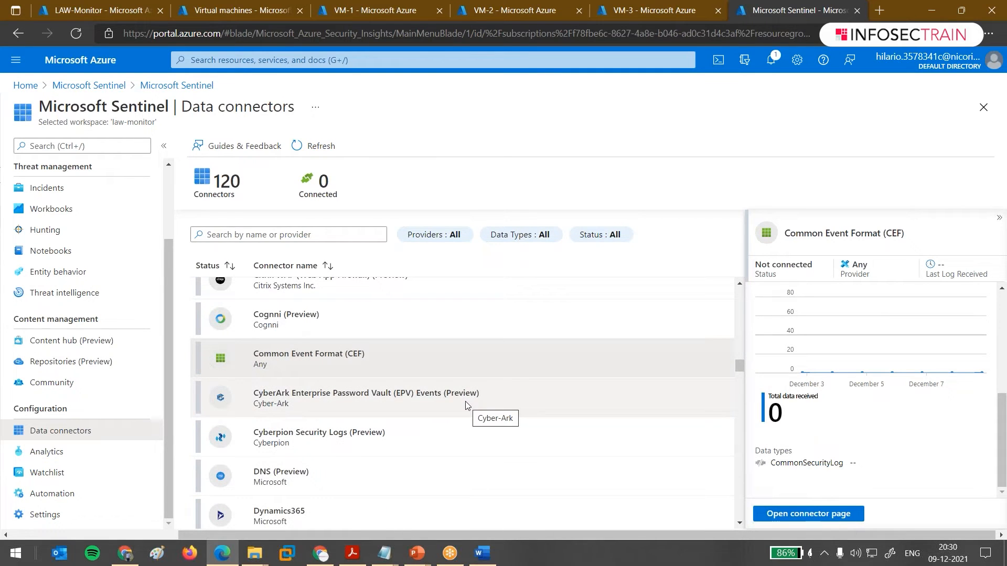
scroll(411, 458, down, 1)
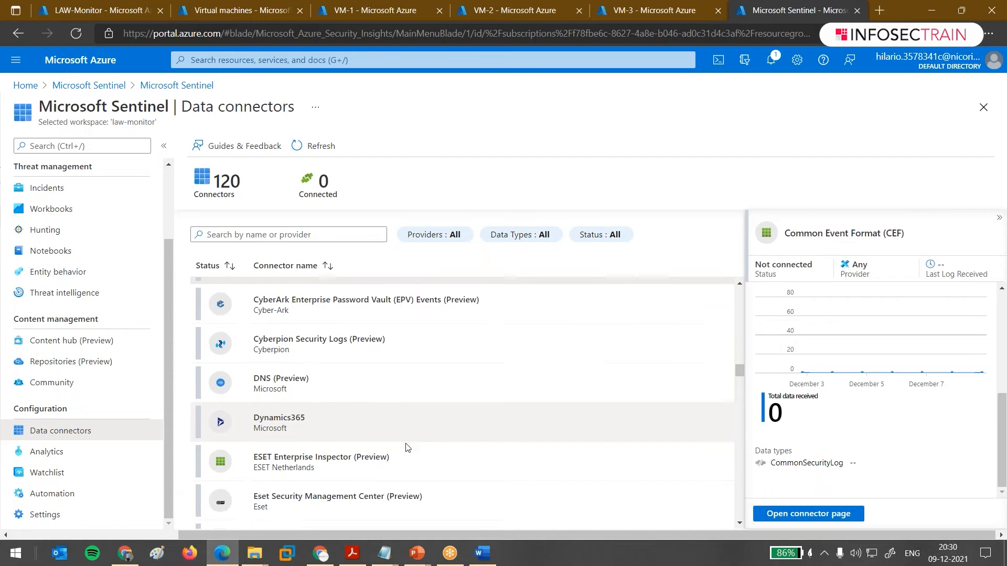
scroll(403, 440, down, 3)
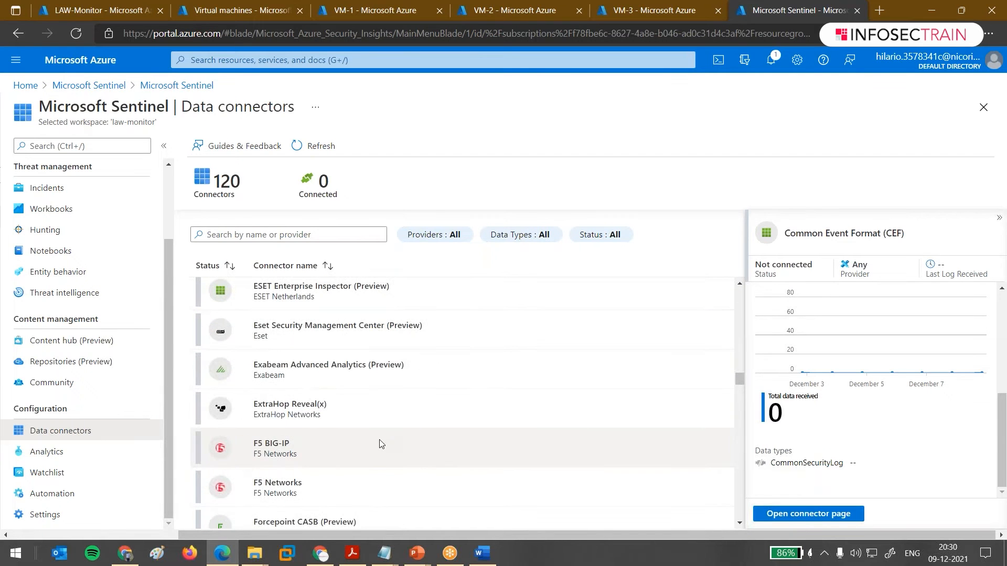
scroll(383, 444, down, 1)
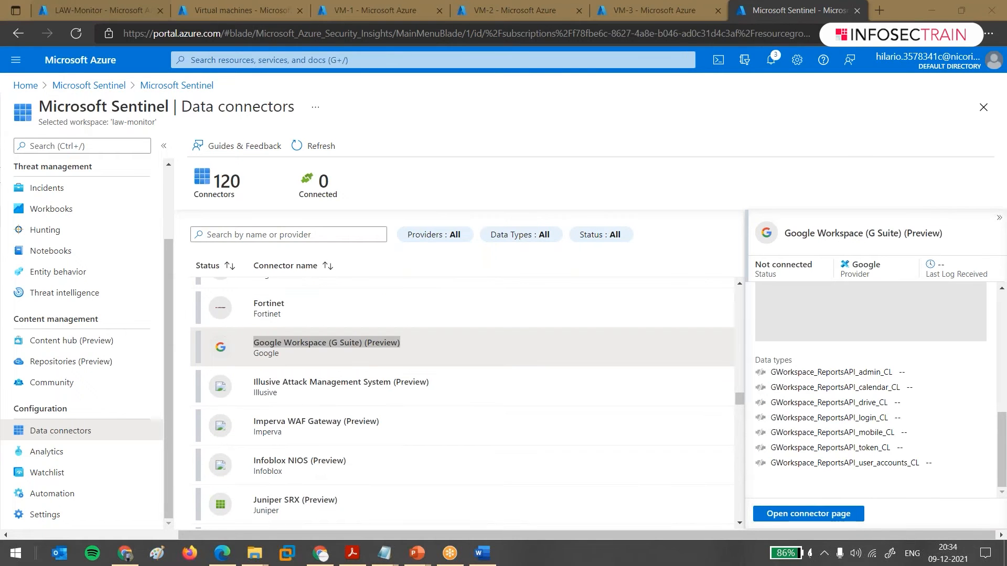
scroll(348, 358, up, 1)
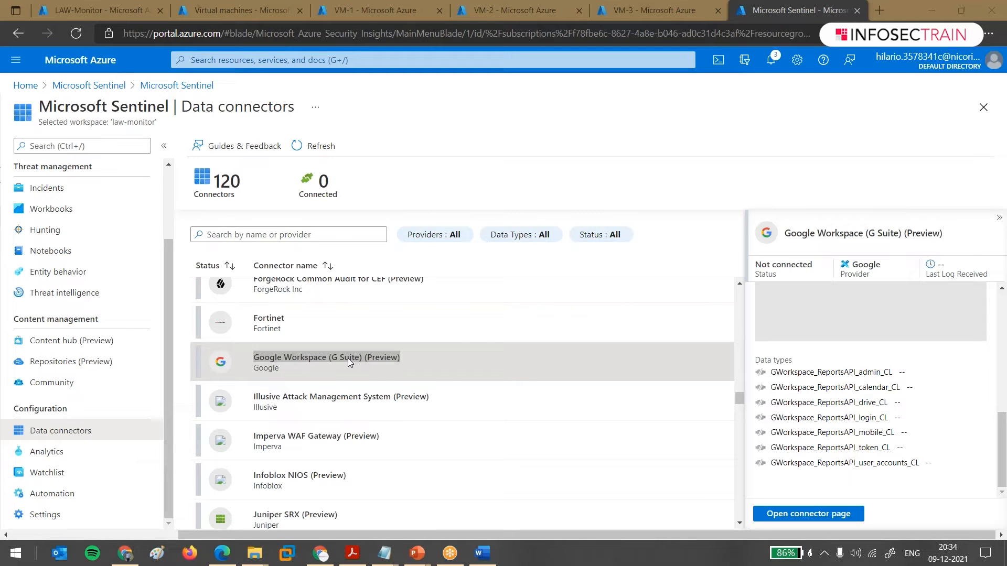
scroll(348, 358, up, 1)
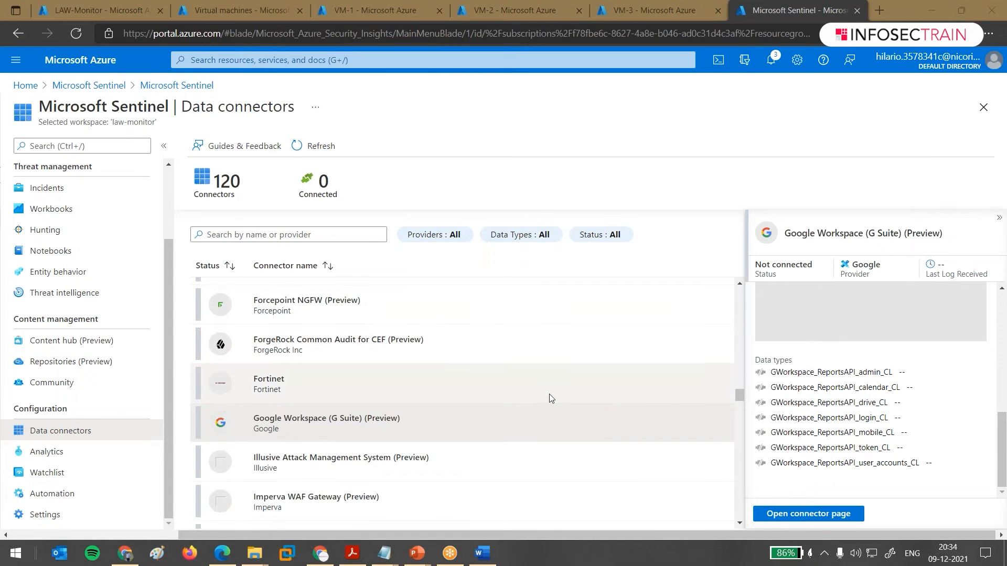
Return to the start of the connector list and review the entries from Agari through Amazon Web Services to Azure Active Directory.
scroll(549, 395, up, 20)
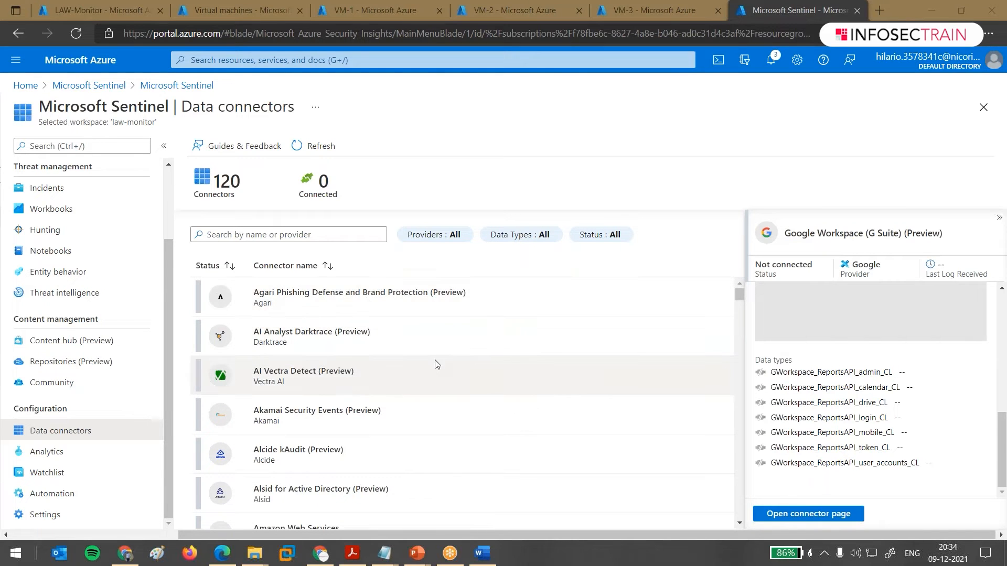
scroll(438, 364, down, 3)
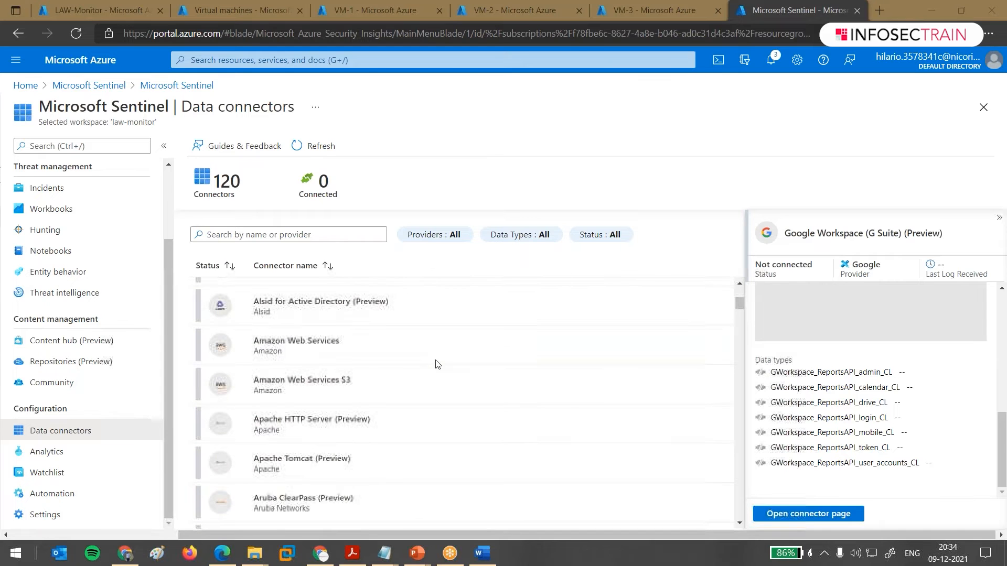
scroll(438, 364, up, 1)
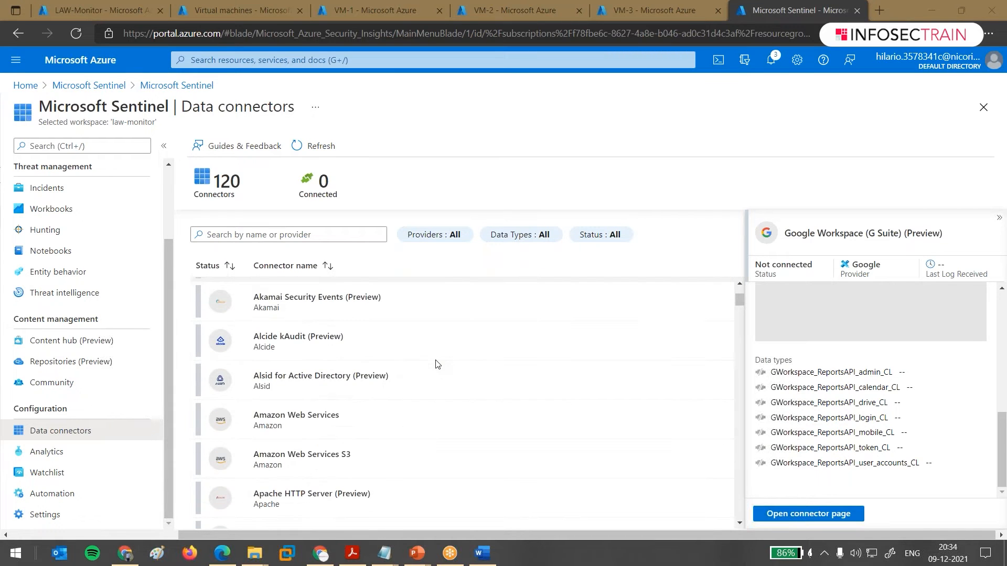
scroll(438, 364, up, 2)
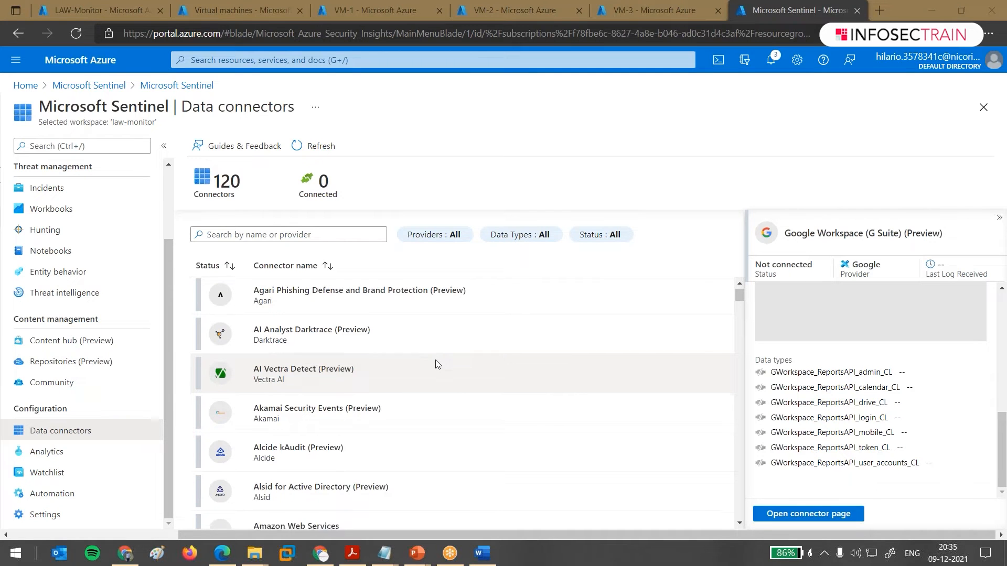
scroll(438, 364, down, 1)
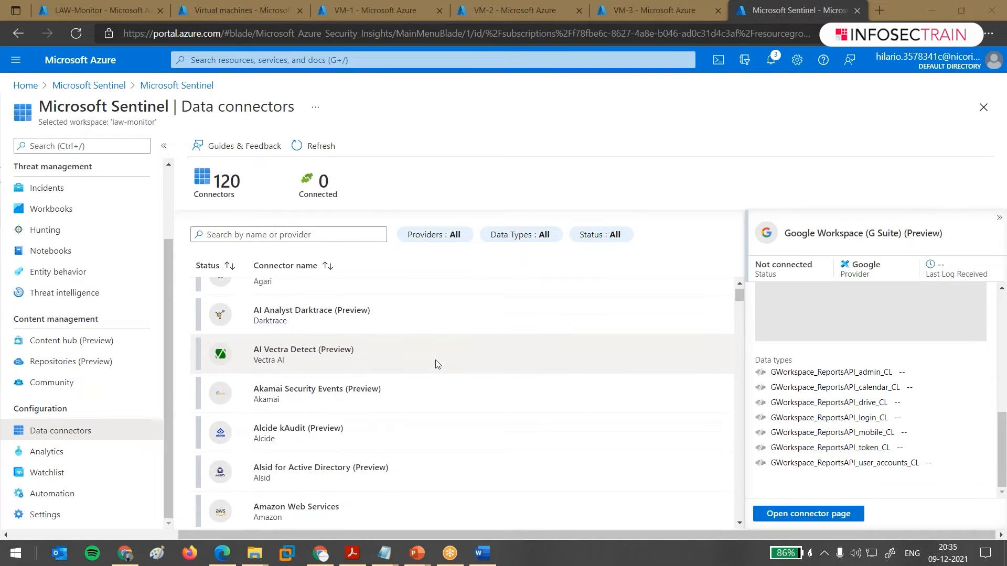
scroll(438, 364, down, 3)
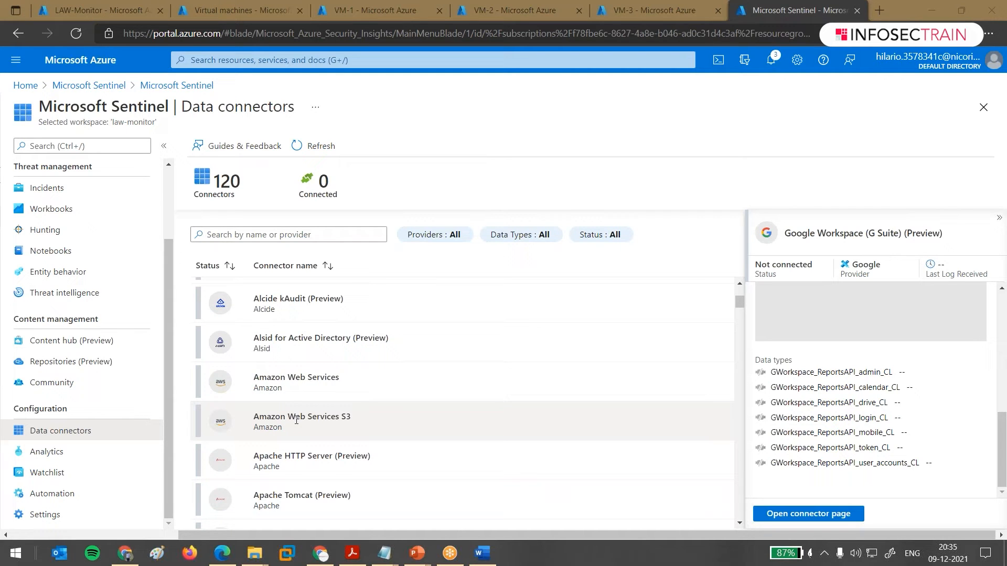
scroll(296, 421, down, 1)
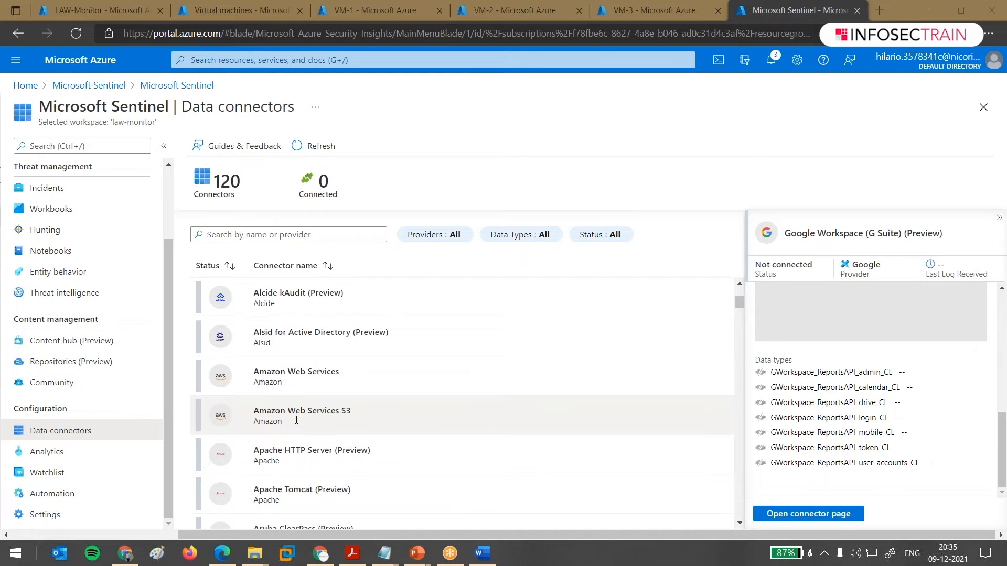
scroll(297, 421, down, 1)
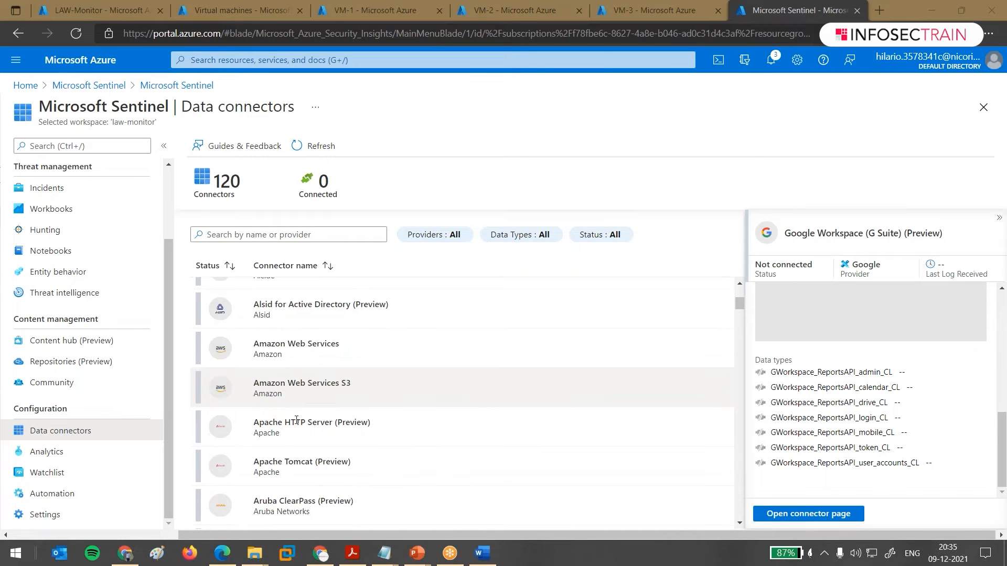
scroll(296, 421, down, 3)
scroll(304, 450, down, 1)
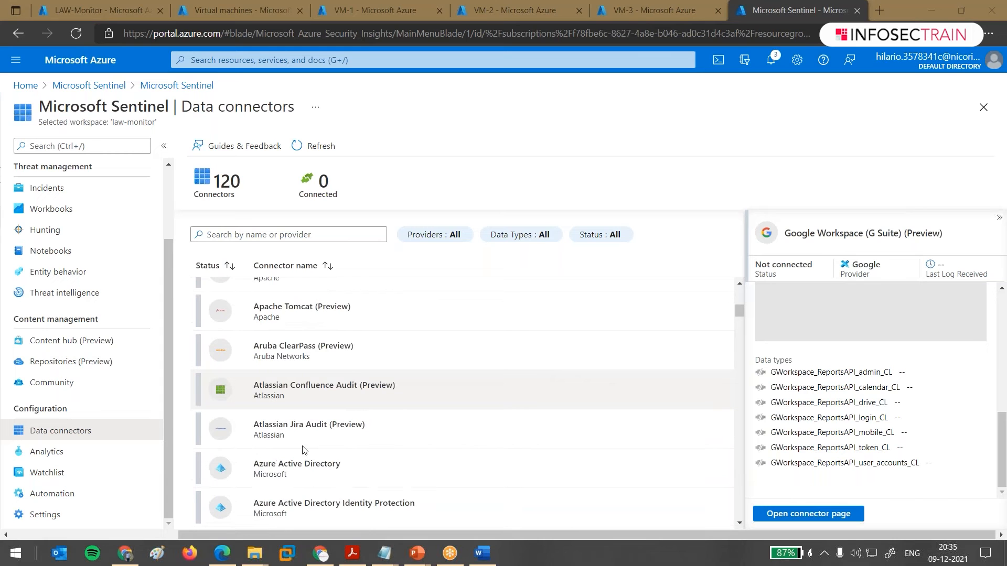
scroll(304, 450, down, 3)
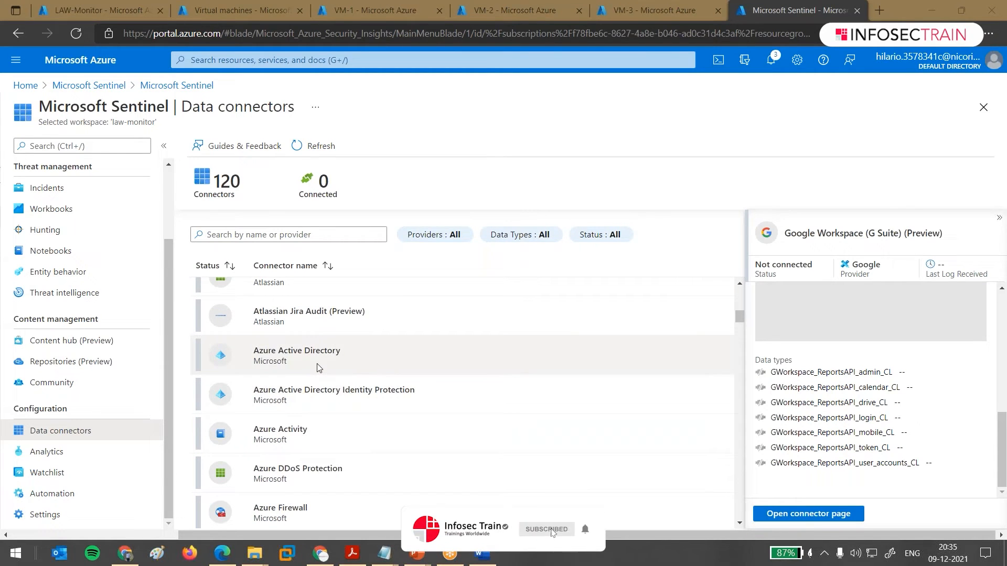
View the data types of the Azure Active Directory connector and the received data and data types of Azure Activity.
click(318, 367)
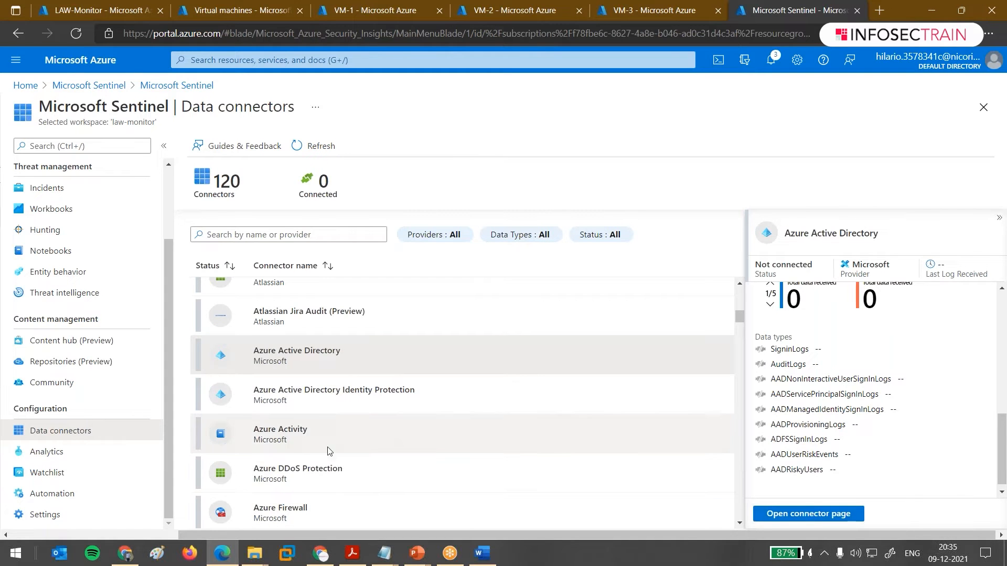
click(313, 440)
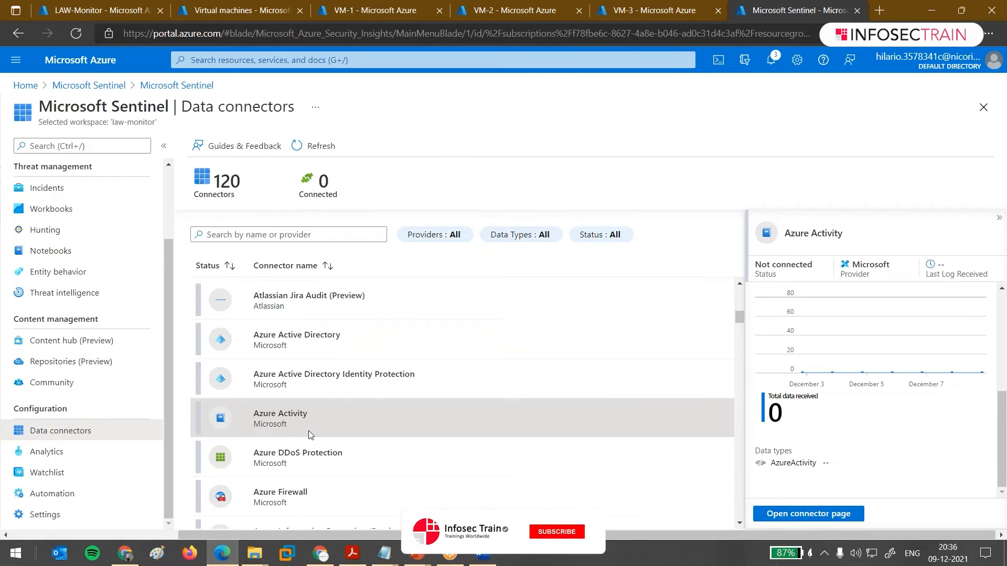
scroll(308, 430, down, 1)
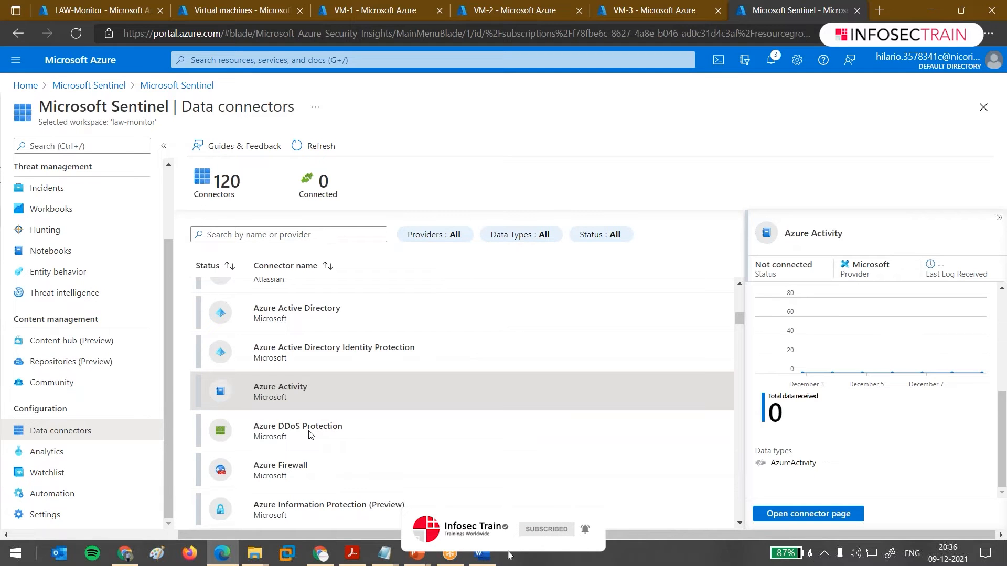
scroll(309, 435, down, 1)
scroll(319, 456, down, 1)
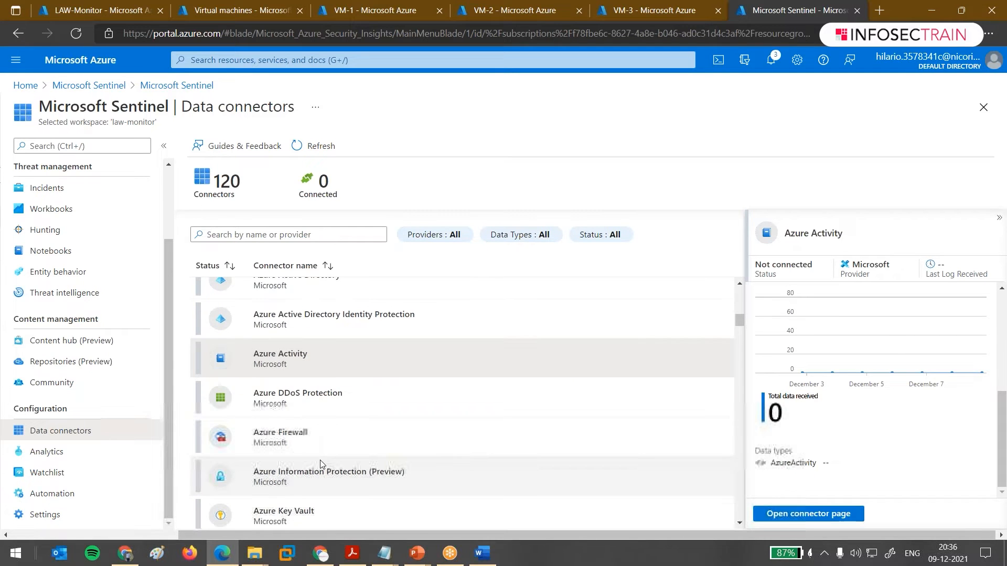
Open the Azure Activity connector page and read its workspace, policy and subscription prerequisites.
double_click(357, 387)
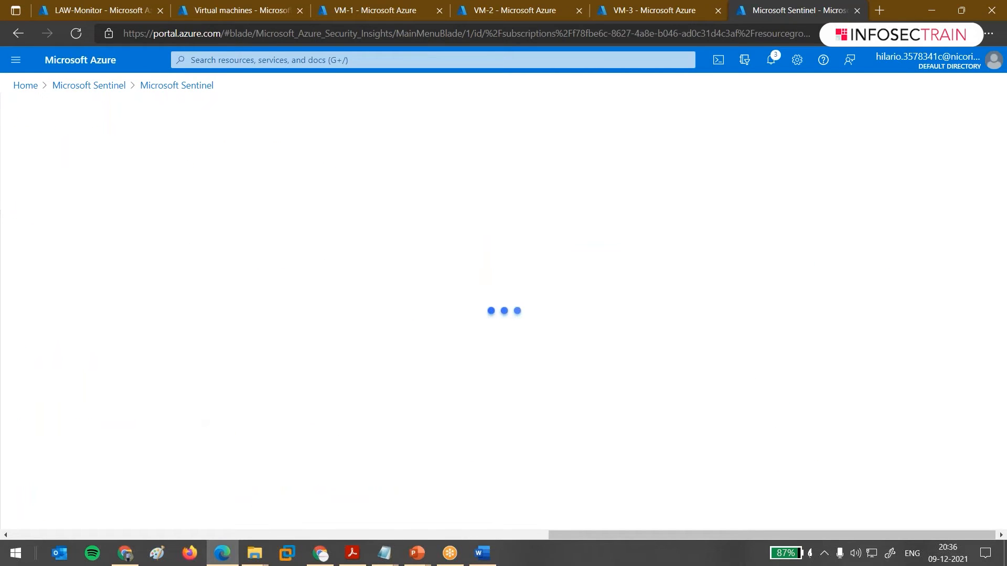
drag(396, 249, 591, 249)
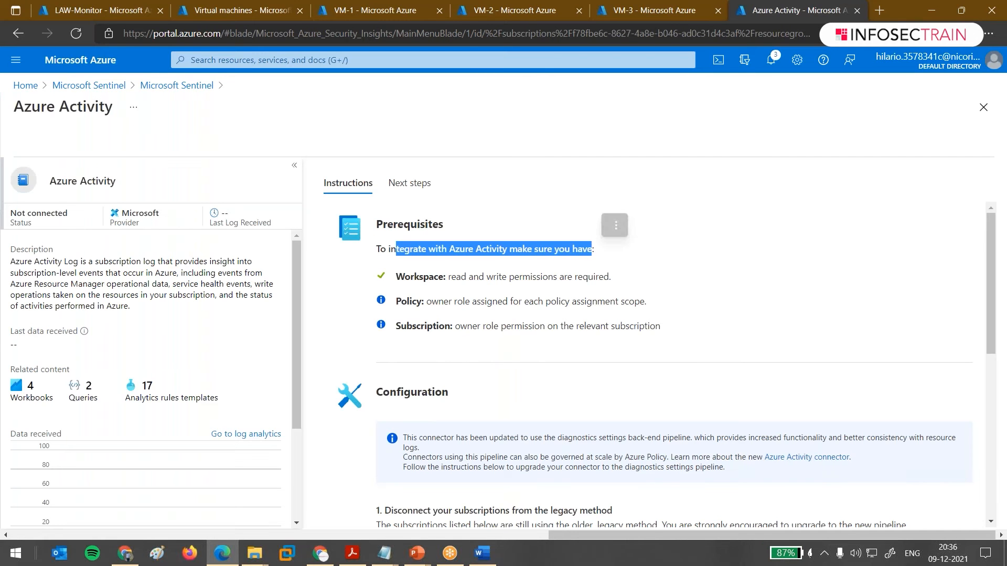
click(509, 278)
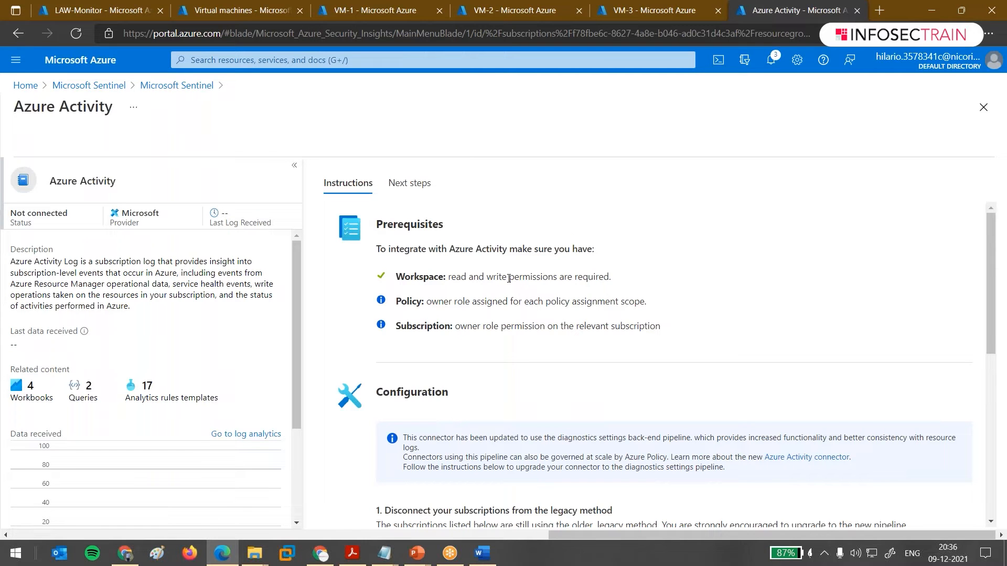
drag(431, 302, 653, 304)
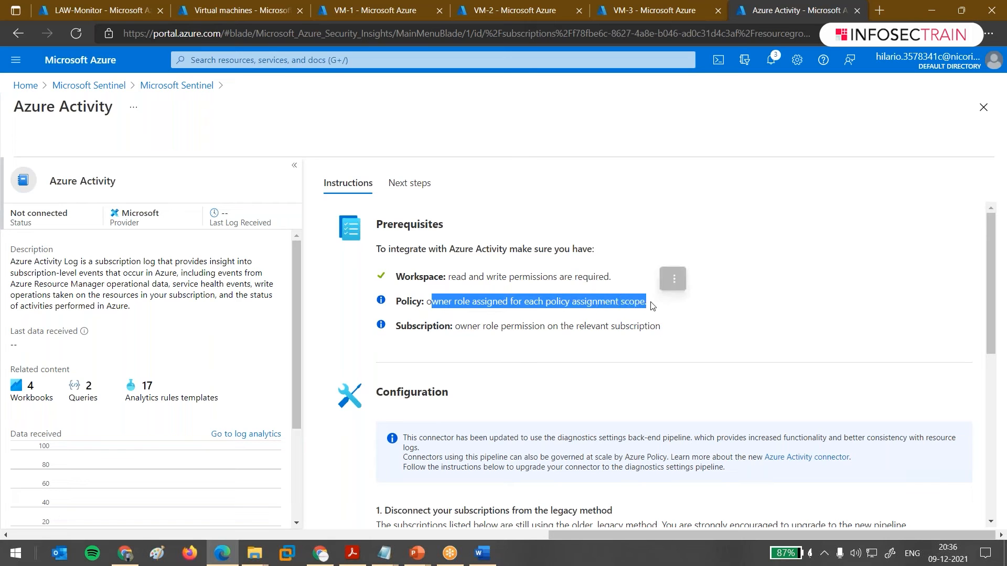
click(465, 327)
drag(465, 327, 656, 327)
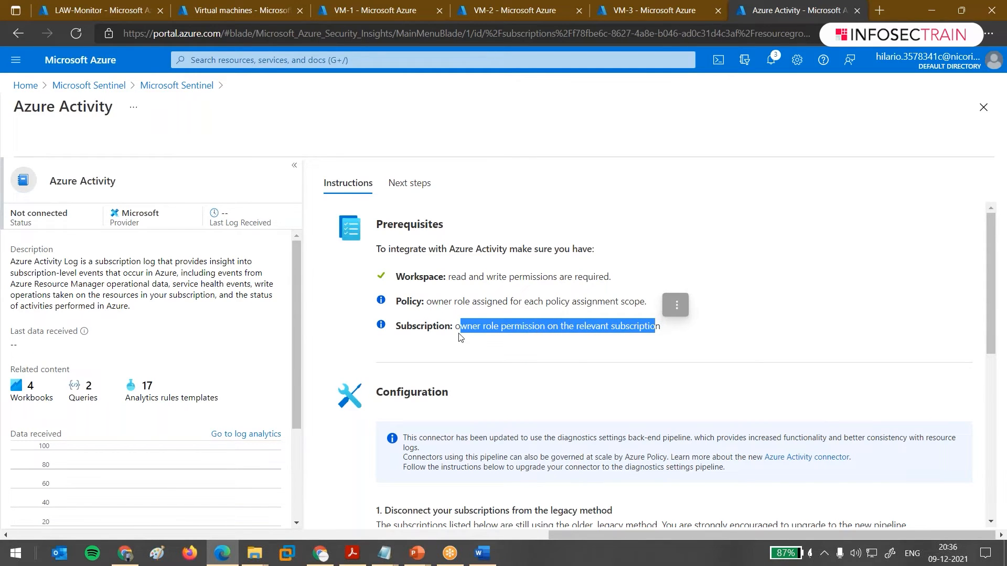
Read the Azure Activity configuration instructions, from disconnecting legacy subscriptions to launching the Azure Policy Assignment wizard.
scroll(487, 347, down, 3)
scroll(487, 348, down, 1)
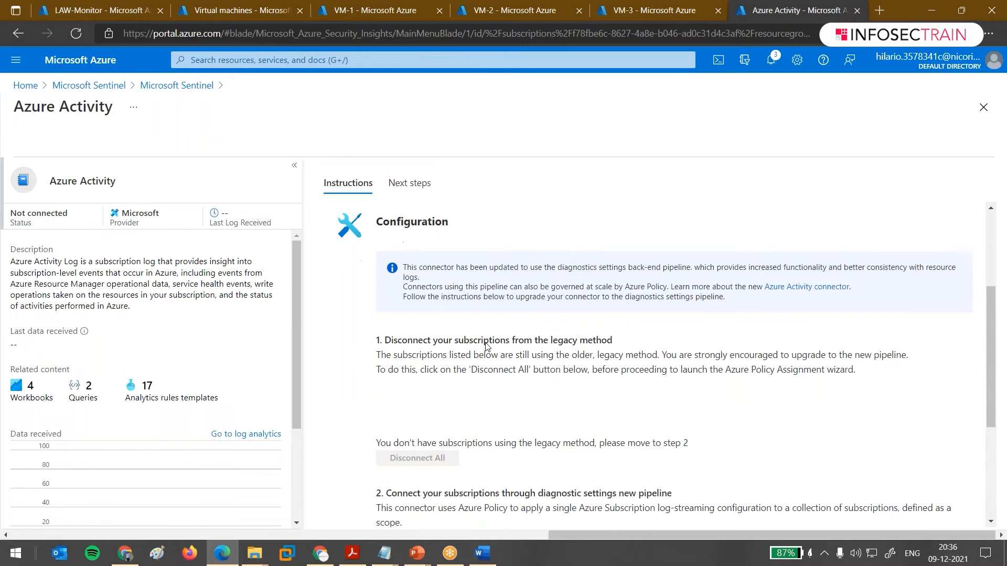
scroll(488, 347, down, 2)
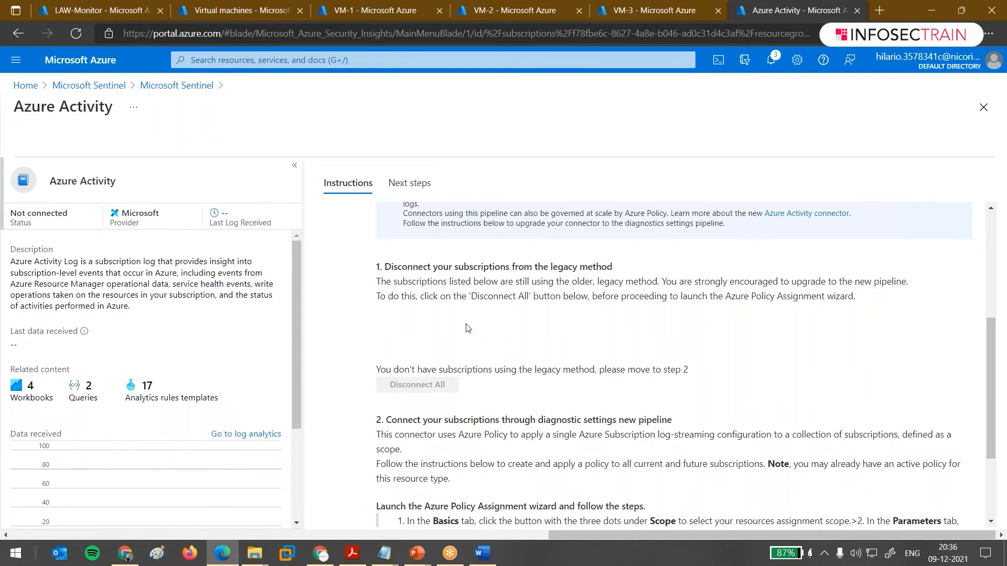
scroll(502, 358, down, 3)
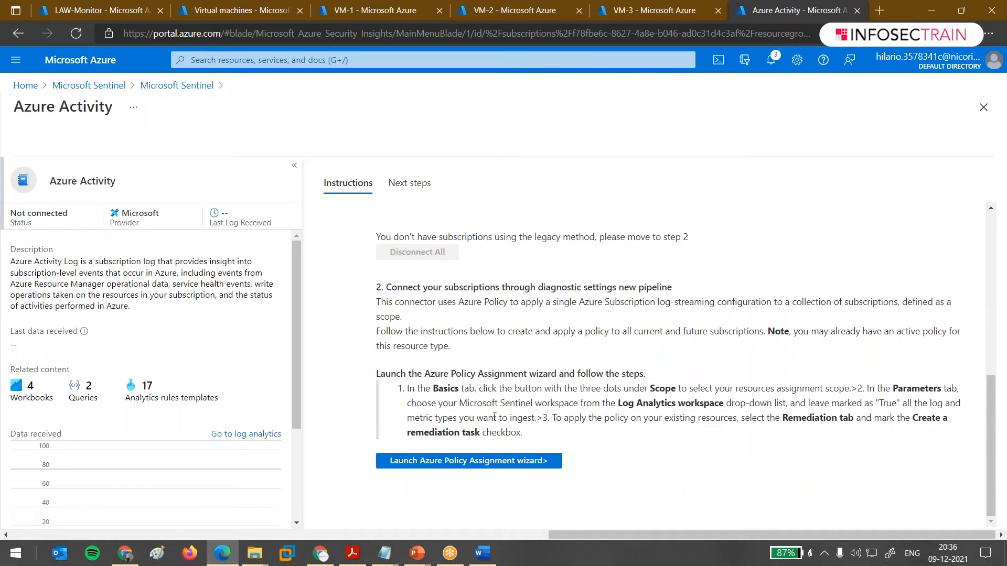
drag(120, 187, 53, 181)
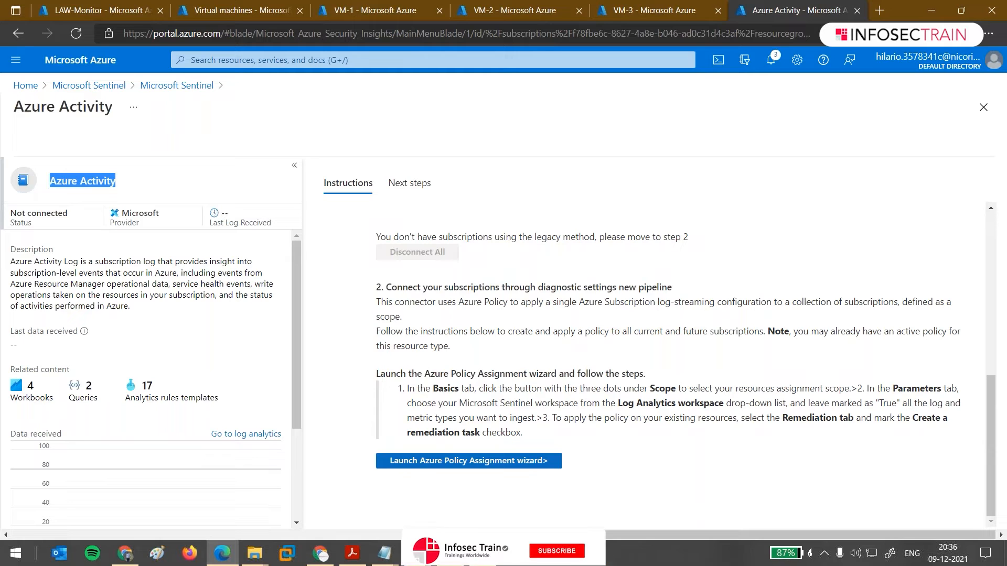
click(433, 472)
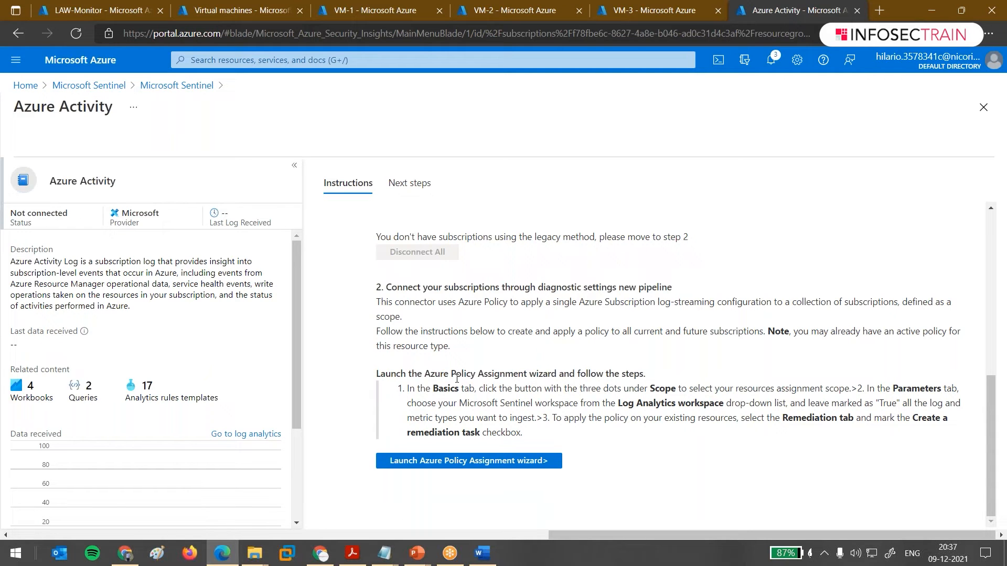
Recheck the Azure Activity prerequisites and legacy method instructions, and return to the Microsoft Sentinel data connectors list.
scroll(456, 378, up, 7)
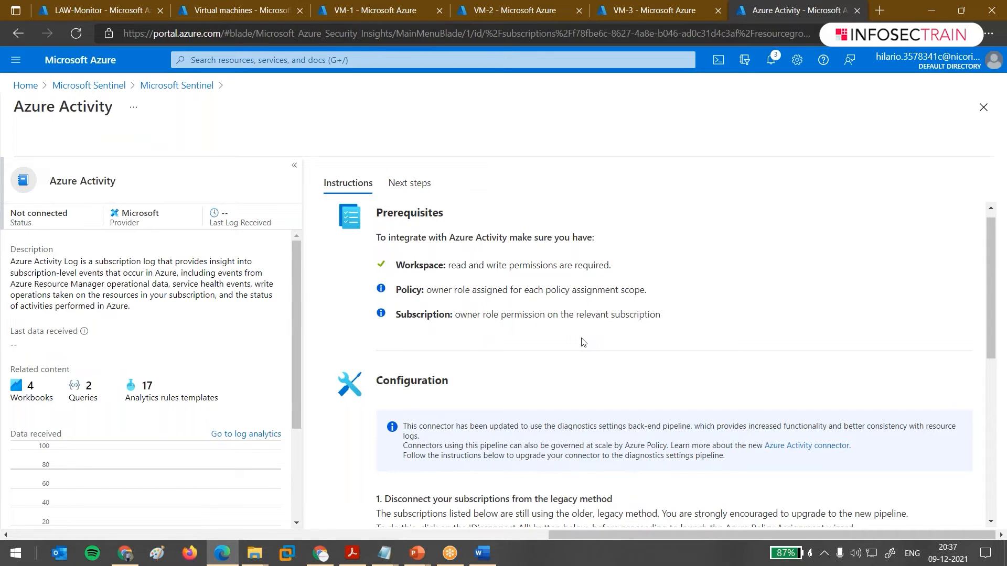
scroll(583, 343, down, 1)
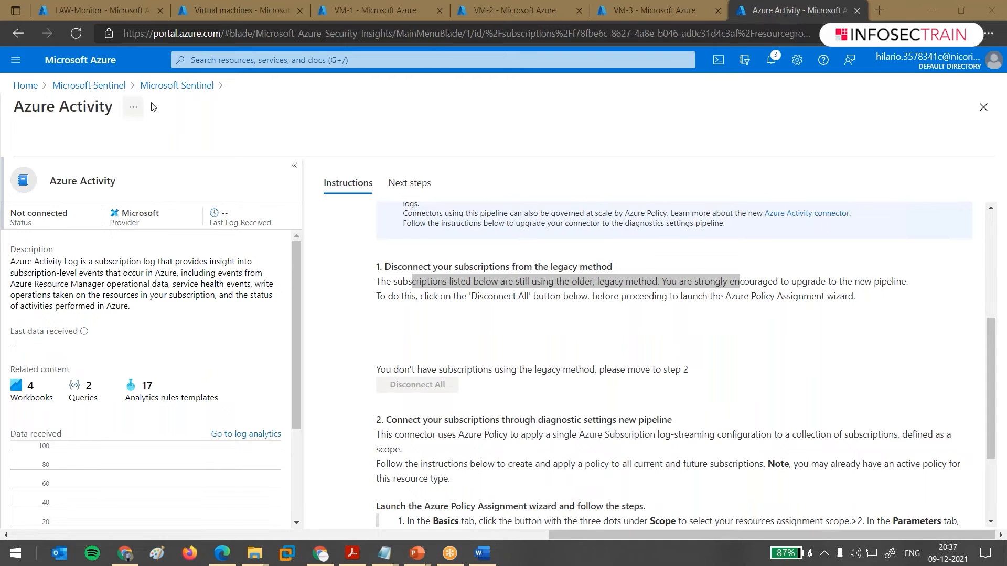
click(175, 85)
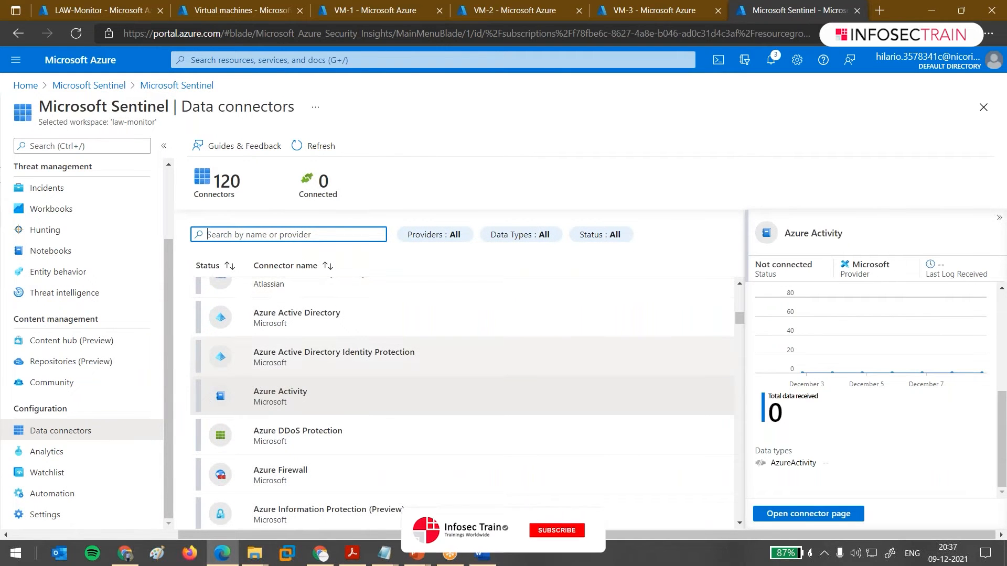
Browse the remaining Azure connectors from Azure DDoS Protection through Azure Kubernetes Service to Azure Web Application Firewall (WAF).
scroll(357, 369, down, 1)
scroll(355, 370, up, 1)
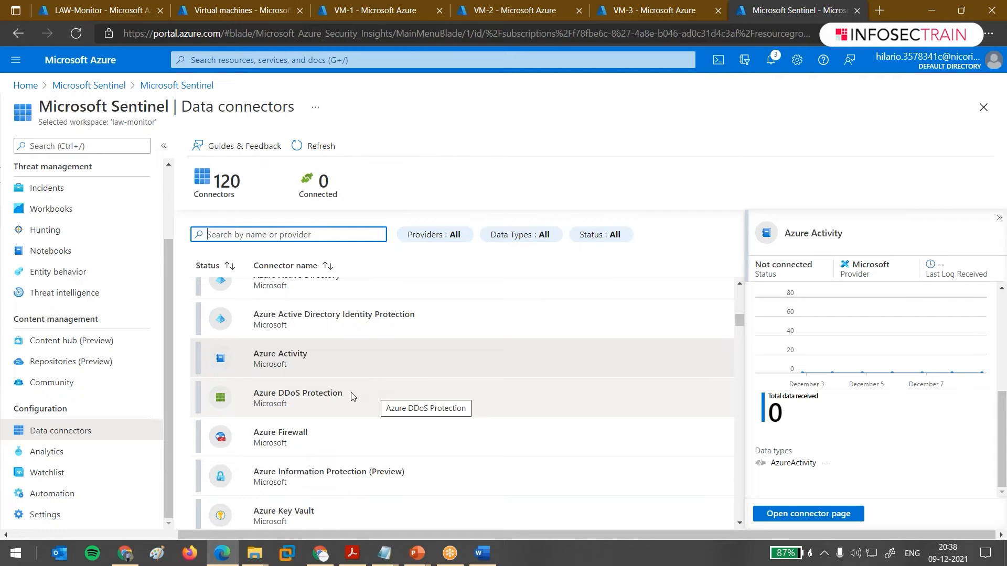
scroll(353, 397, down, 1)
scroll(352, 397, down, 1)
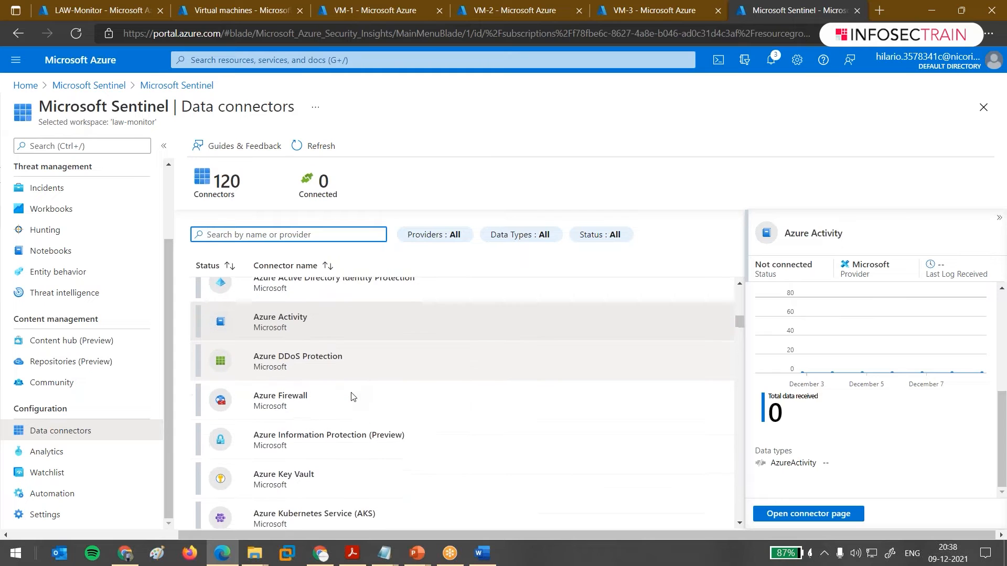
scroll(353, 397, down, 3)
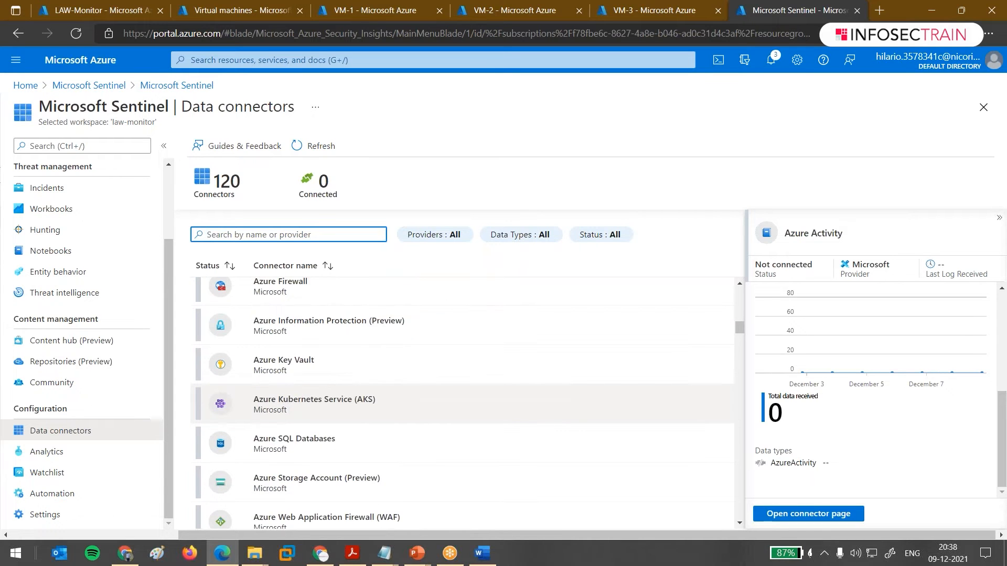
scroll(326, 360, down, 5)
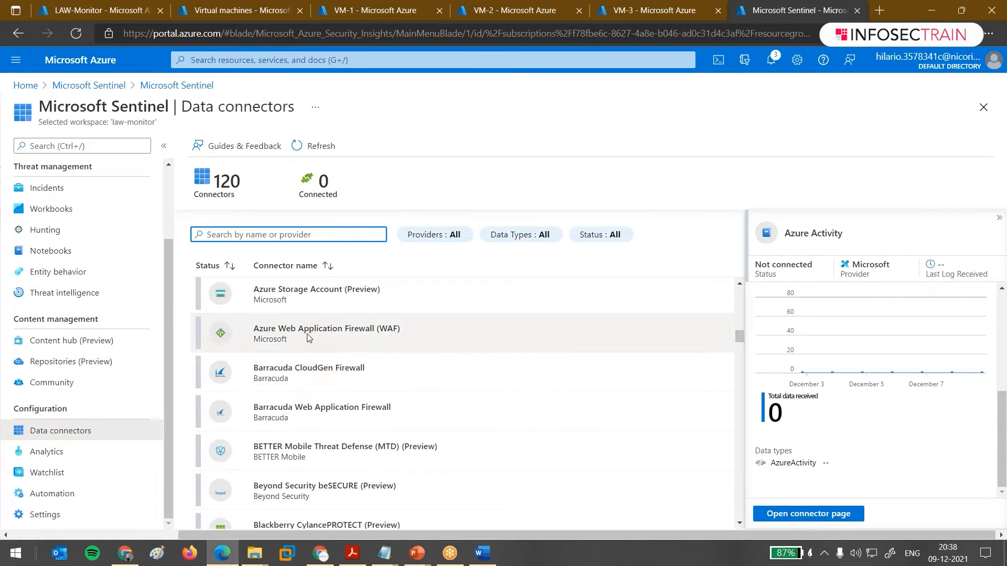
Browse past the Barracuda and Check Point entries and view the details of Cisco Firepower eStreamer (Preview).
scroll(389, 402, down, 7)
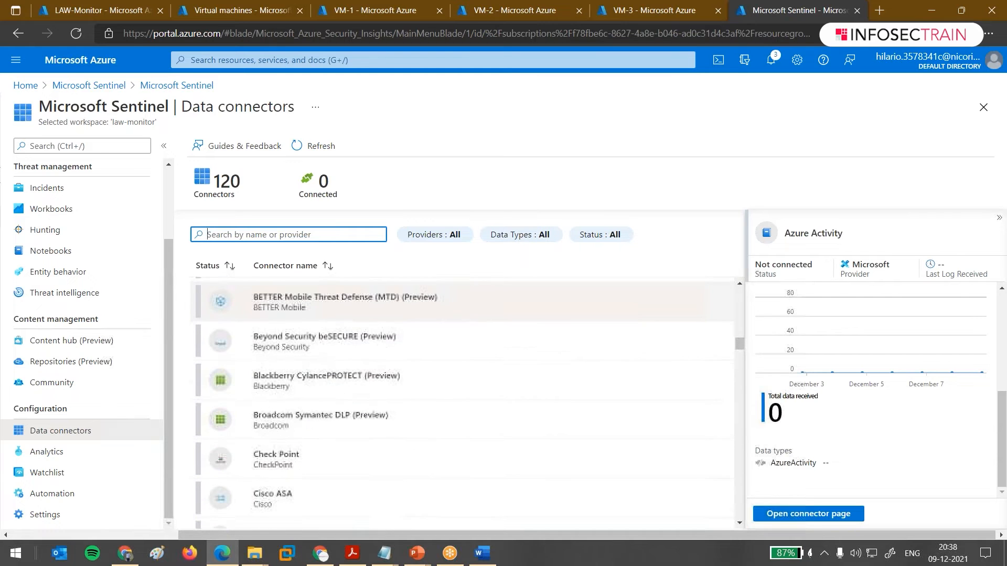
scroll(293, 381, up, 1)
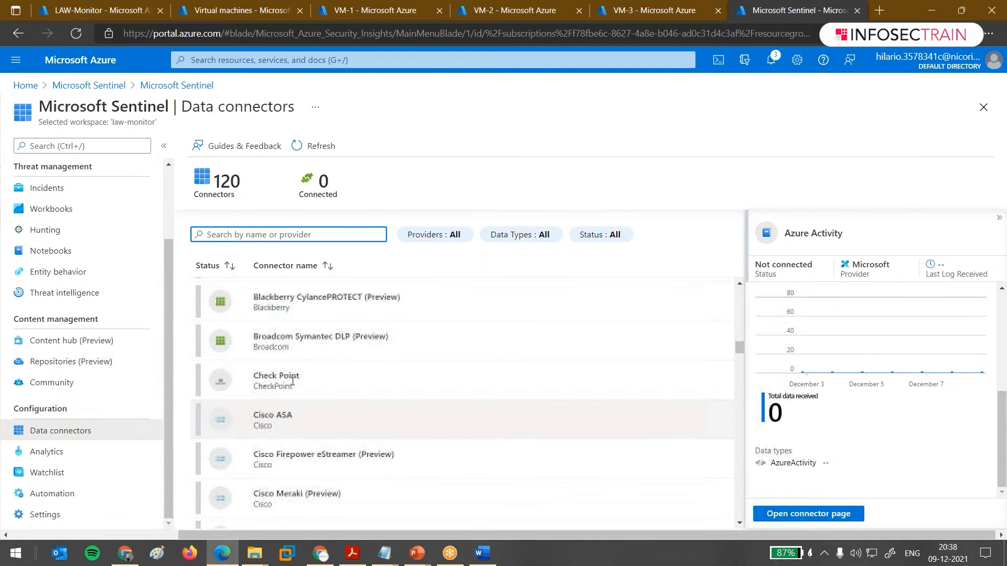
scroll(292, 382, down, 2)
drag(272, 391, 260, 391)
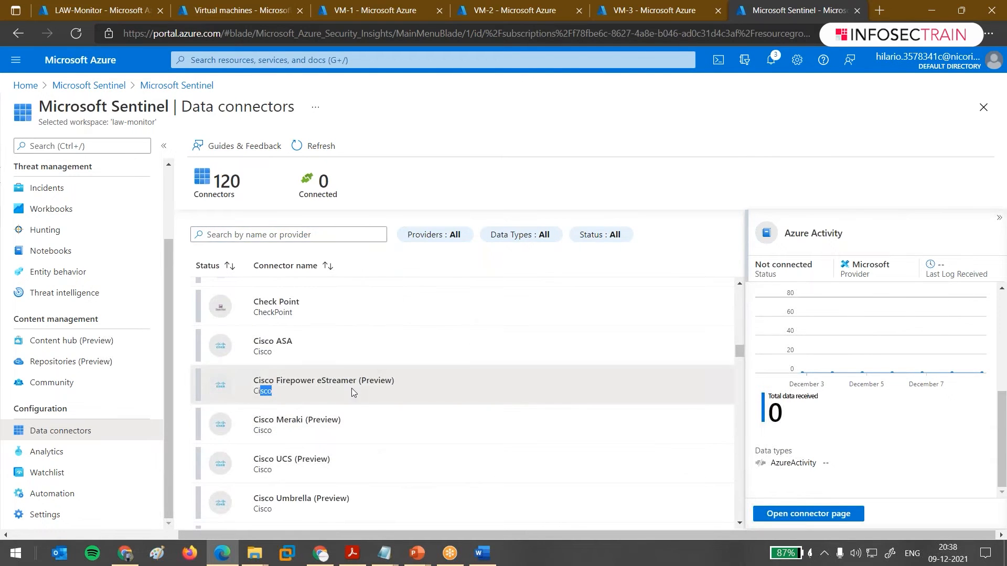
scroll(268, 440, down, 2)
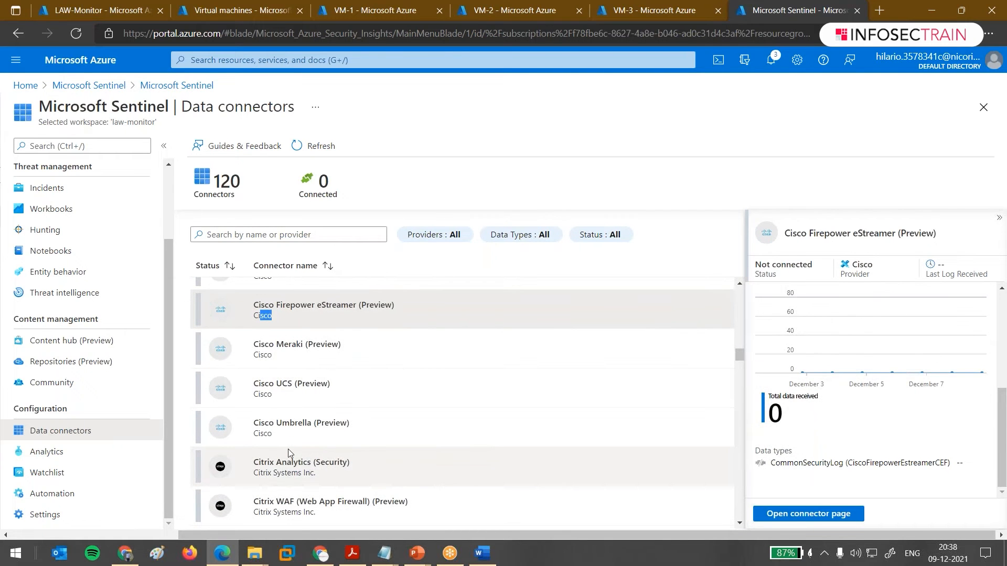
Browse past the Citrix, Common Event Format and CyberArk connectors and view the details of DNS (Preview).
scroll(288, 449, down, 1)
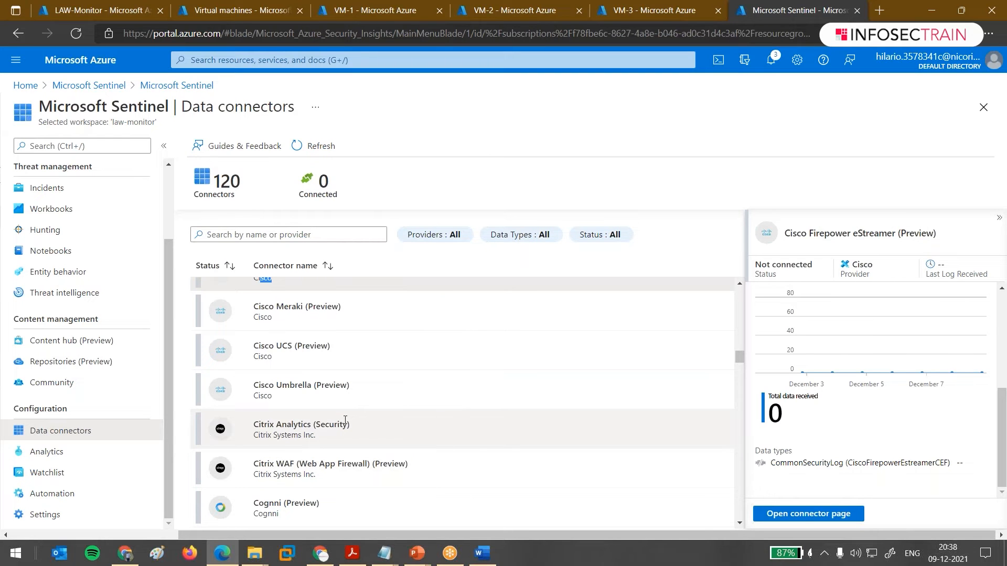
scroll(356, 418, down, 3)
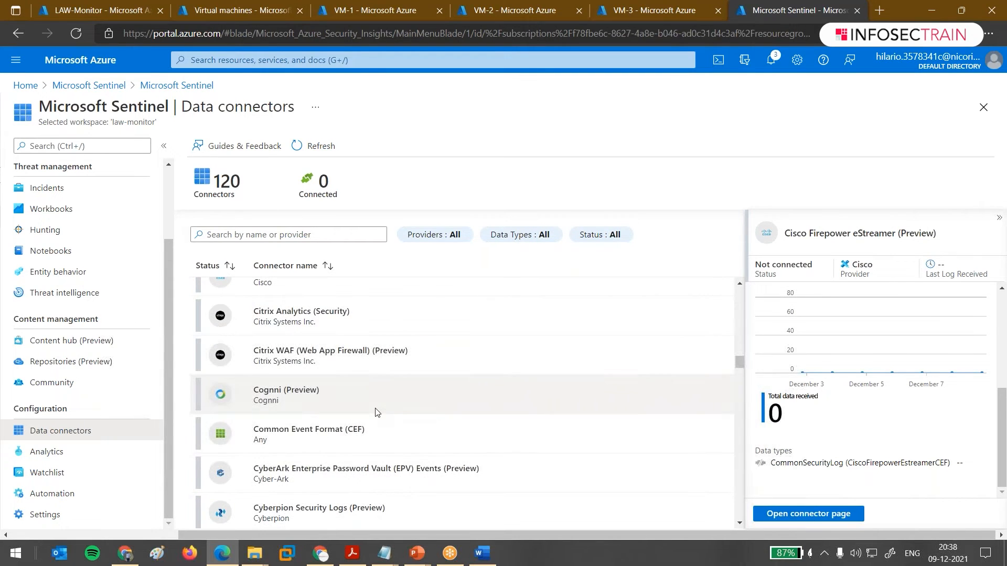
scroll(364, 441, down, 1)
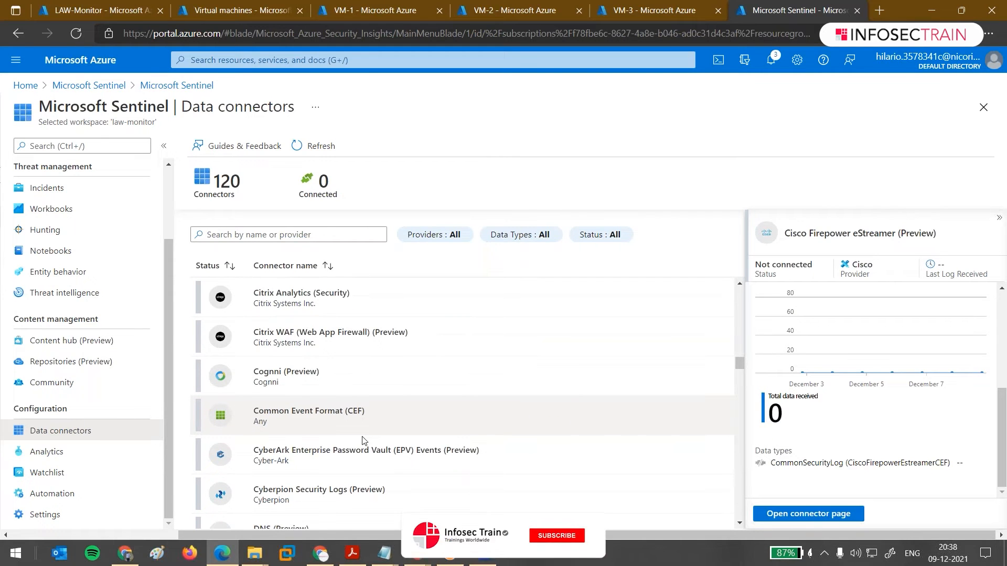
scroll(364, 440, down, 1)
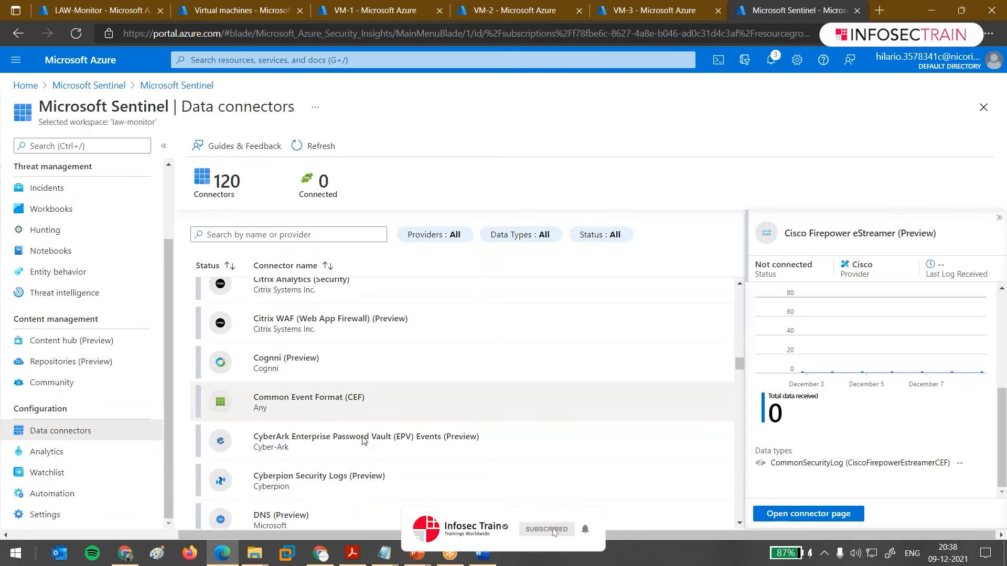
scroll(268, 434, down, 3)
double_click(268, 435)
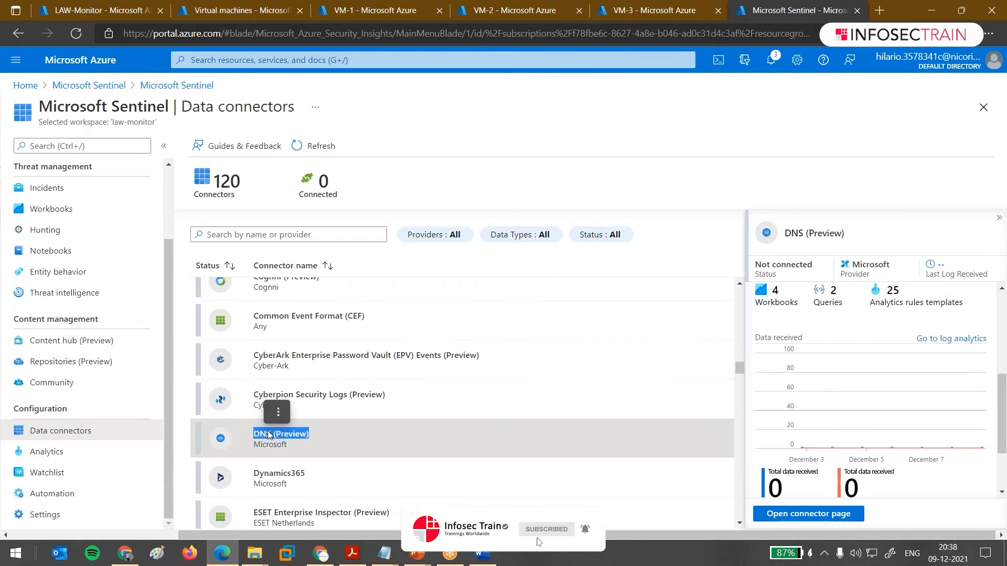
Browse past the ESET, F5 and Juniper connectors and view the details of Microsoft 365 Insider Risk Management (Preview).
scroll(268, 430, down, 3)
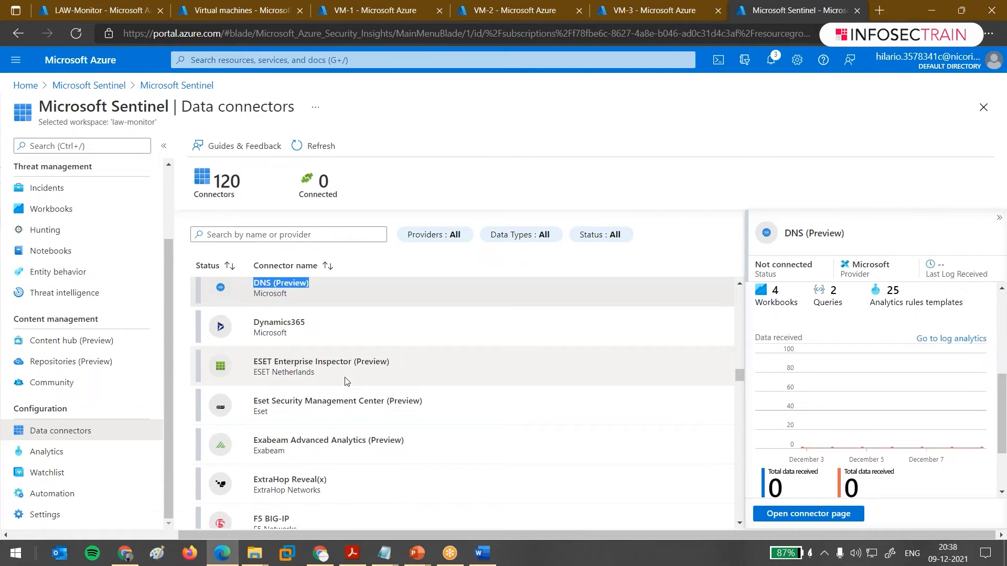
scroll(345, 382, down, 1)
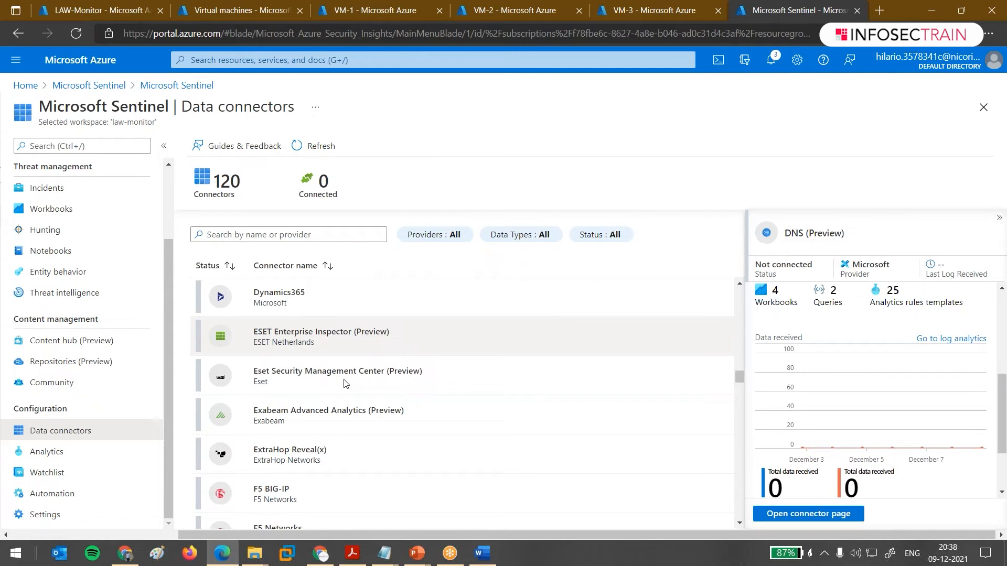
scroll(345, 384, down, 1)
scroll(344, 384, down, 1)
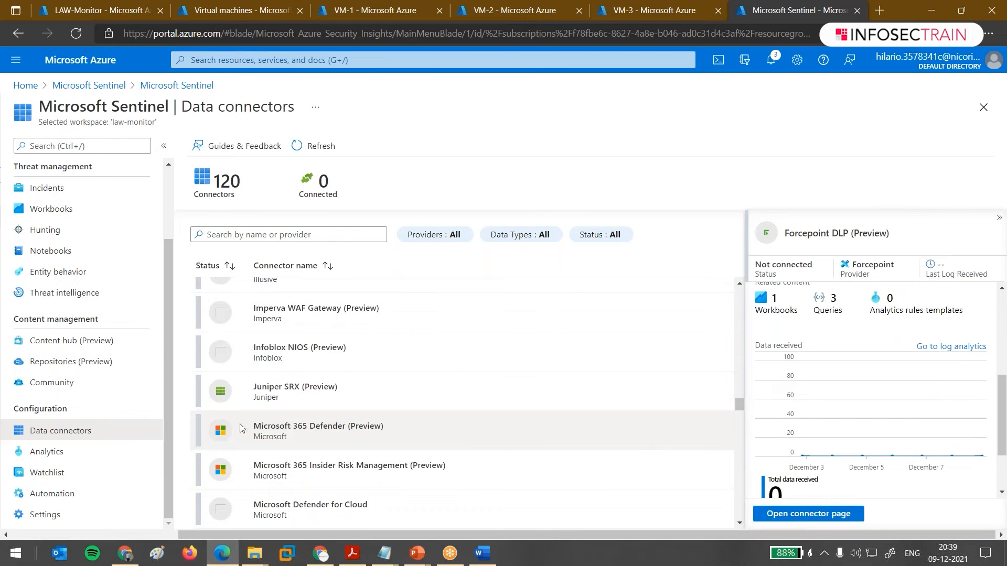
scroll(341, 444, down, 1)
click(341, 439)
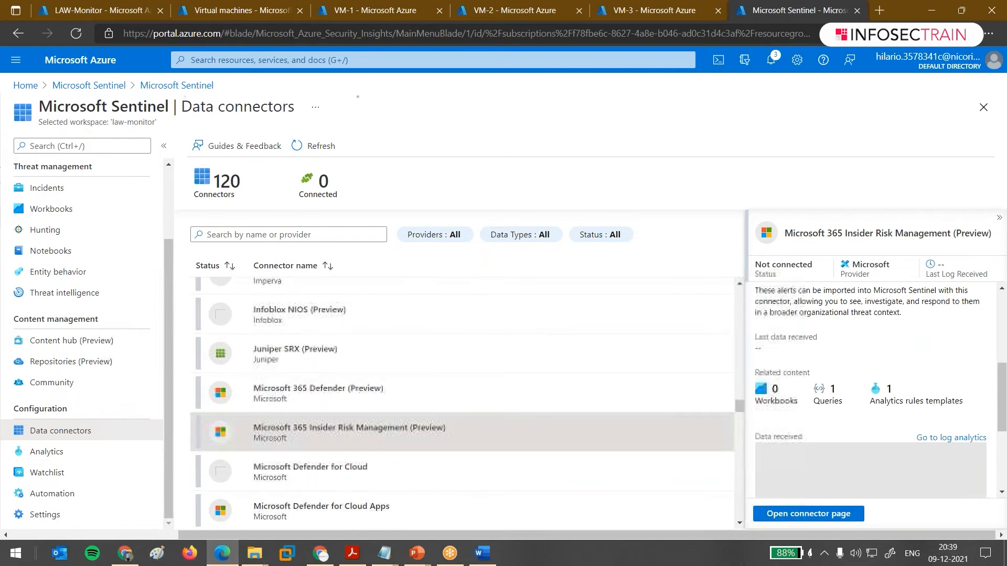
scroll(462, 404, down, 1)
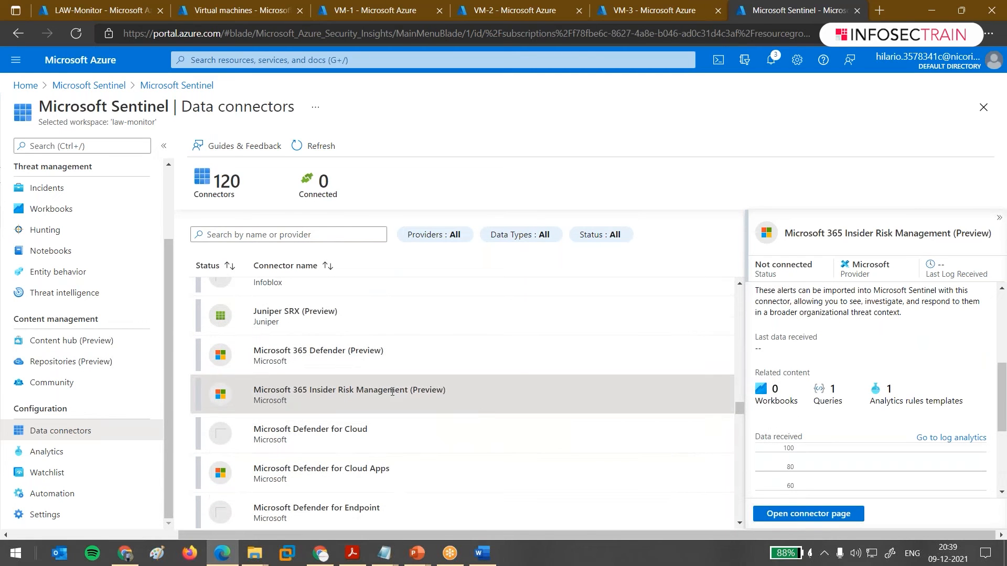
Browse the Microsoft Defender connectors from Defender for Cloud through Defender for Office 365 (Preview).
scroll(485, 417, down, 2)
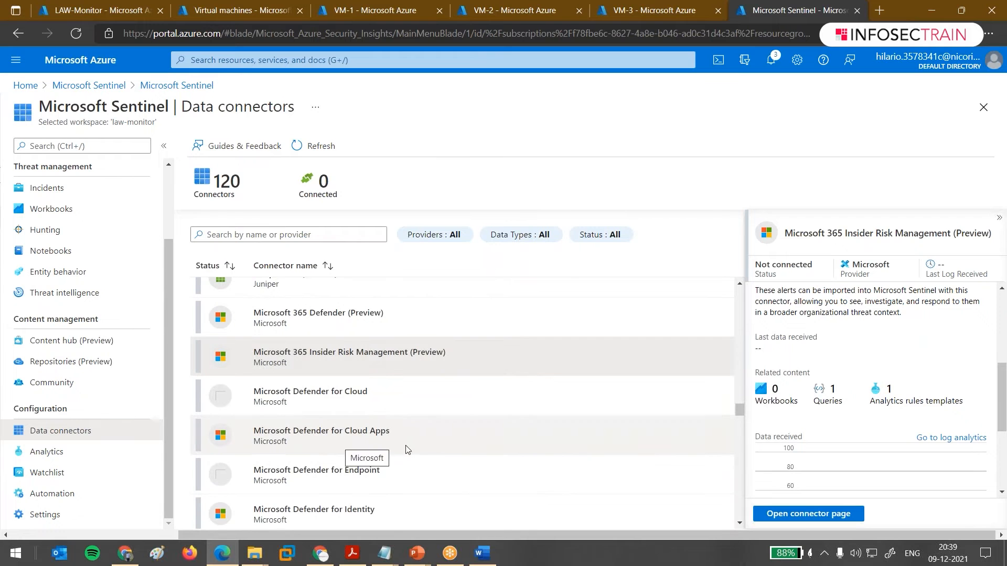
scroll(416, 451, down, 3)
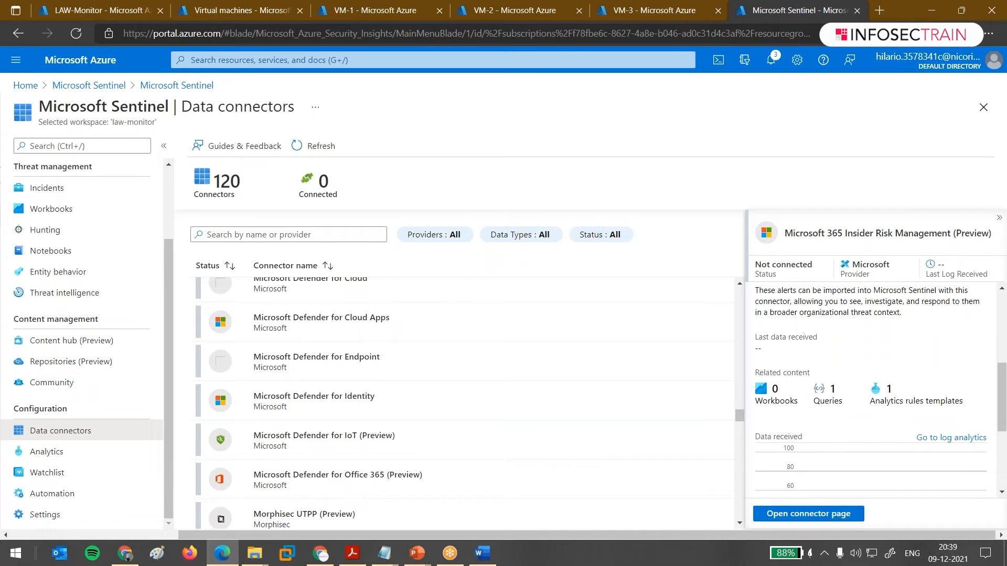
scroll(375, 392, down, 2)
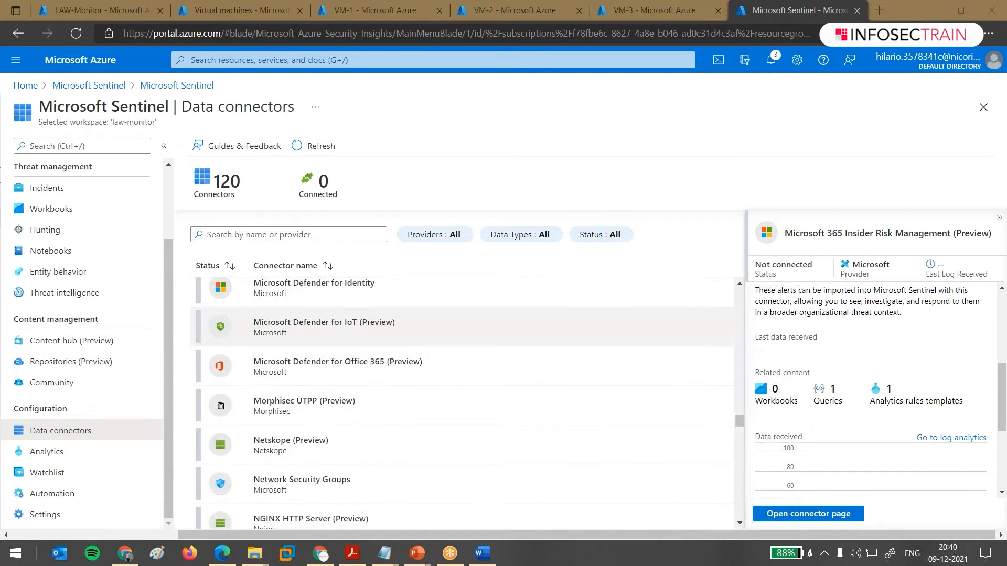
scroll(375, 391, up, 1)
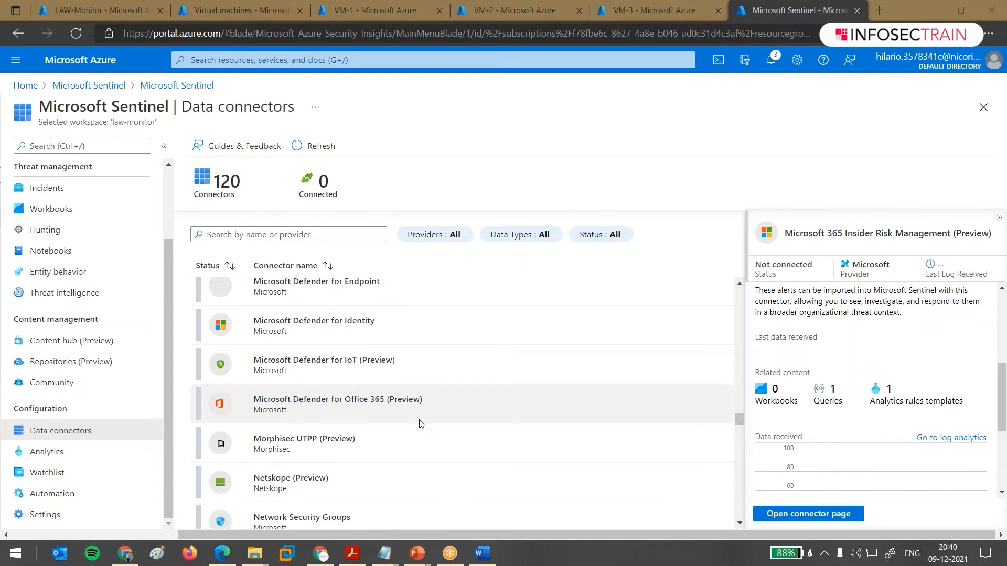
scroll(420, 424, down, 1)
scroll(419, 424, down, 3)
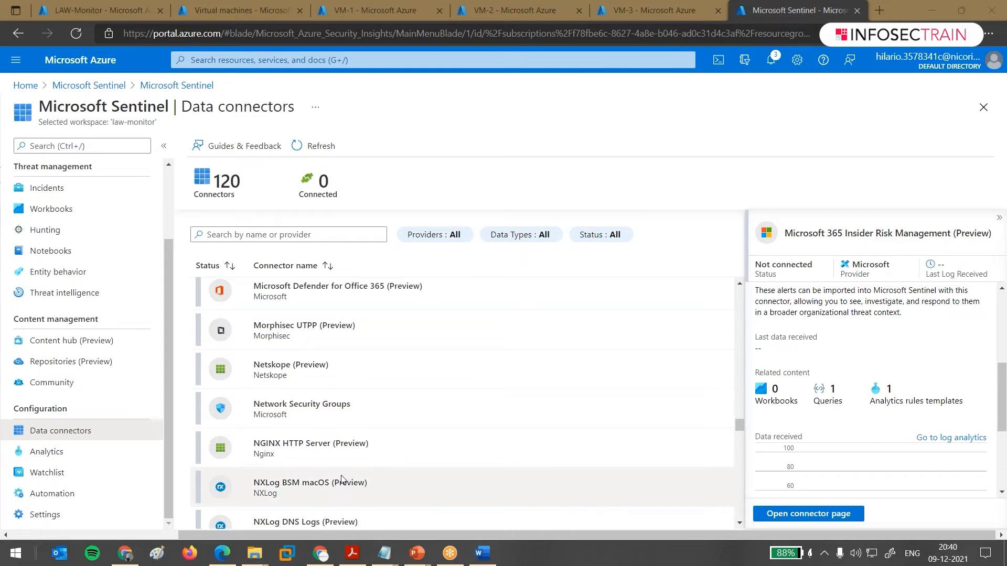
View the details of the NGINX HTTP Server (Preview) and NXLog BSM macOS (Preview) connectors.
scroll(342, 480, down, 1)
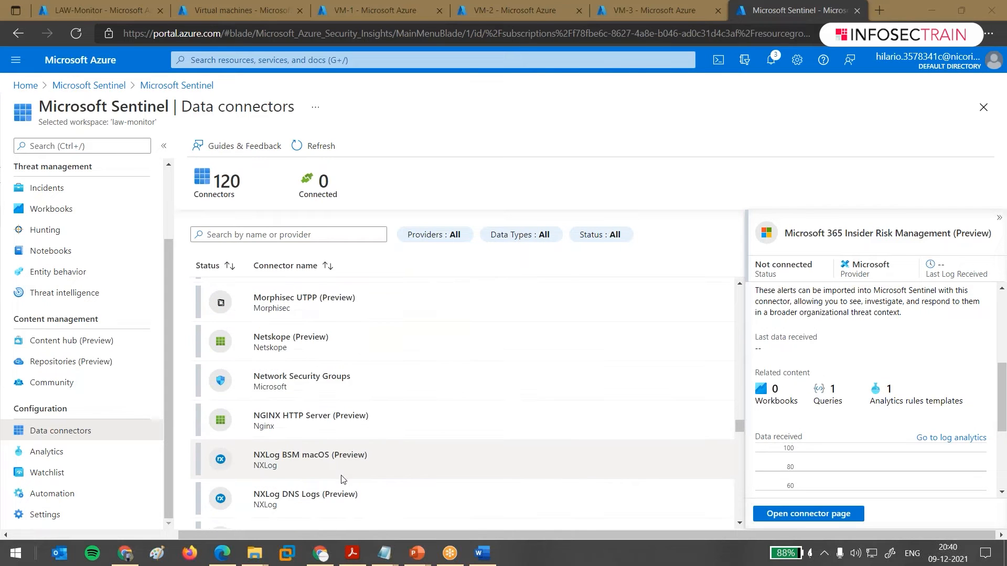
scroll(342, 479, down, 2)
click(425, 378)
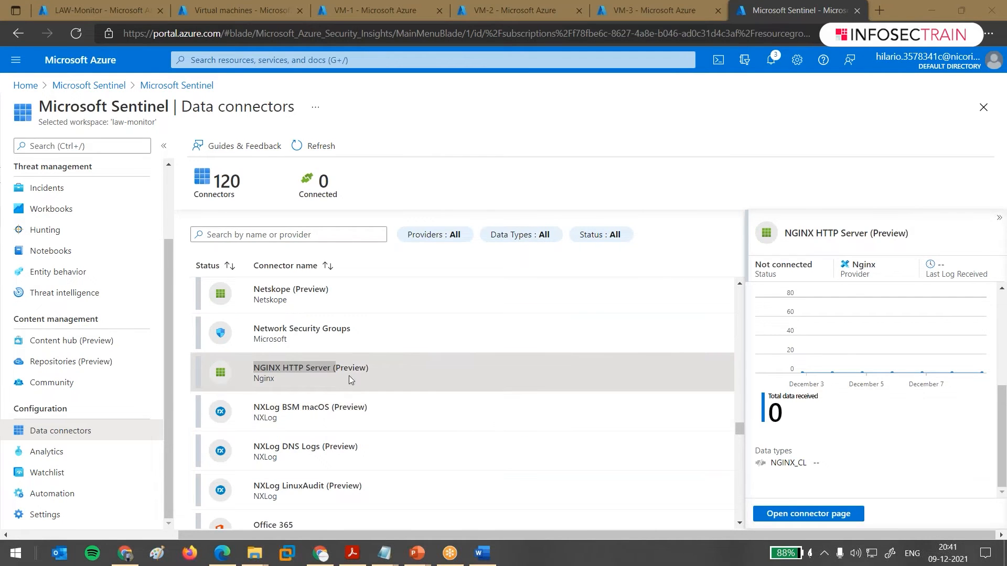
drag(369, 368, 332, 368)
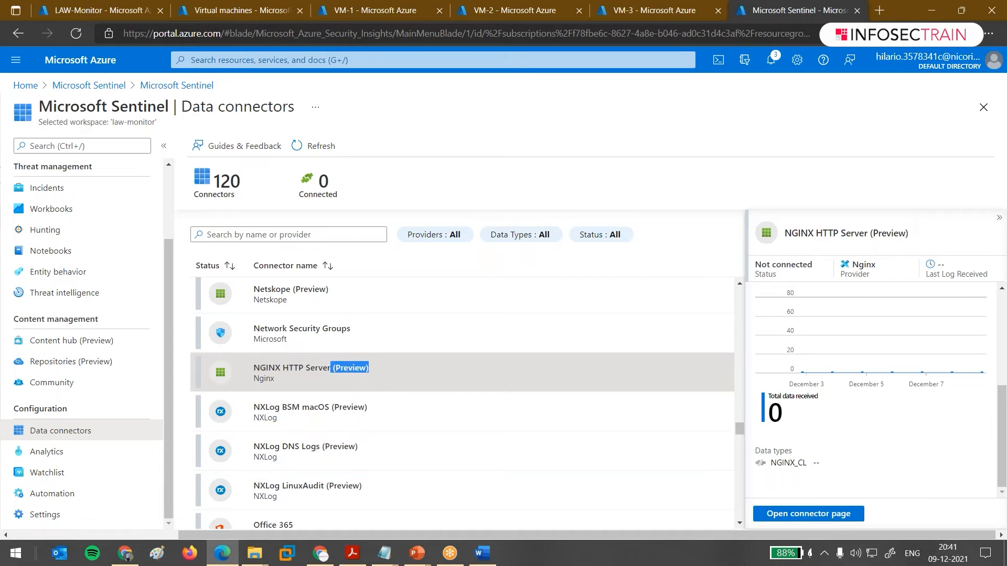
drag(369, 408, 332, 408)
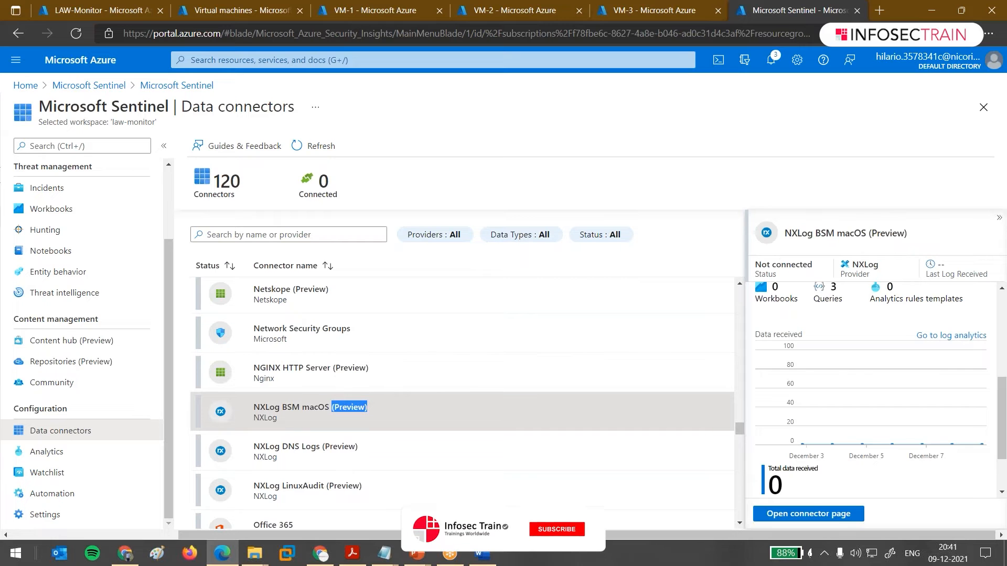
Browse past the Office 365, Okta and Oracle connectors and view the details of Palo Alto Networks.
scroll(461, 409, down, 1)
scroll(394, 391, down, 3)
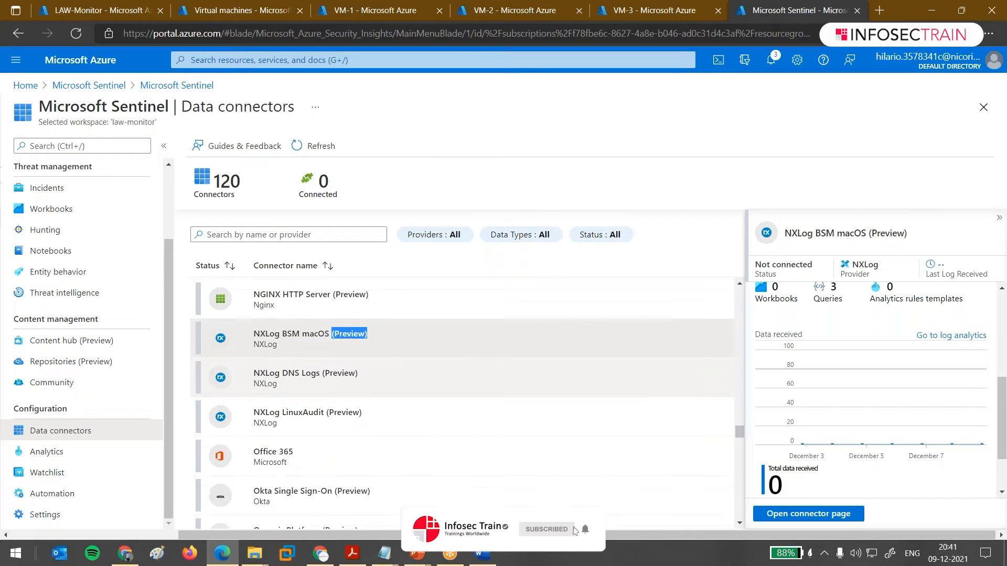
scroll(334, 395, down, 2)
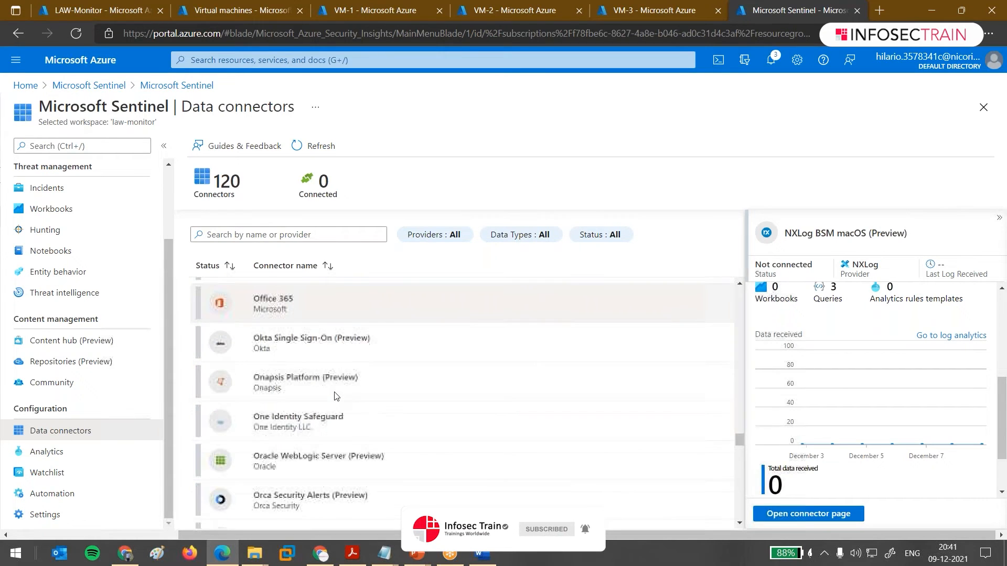
scroll(334, 388, down, 3)
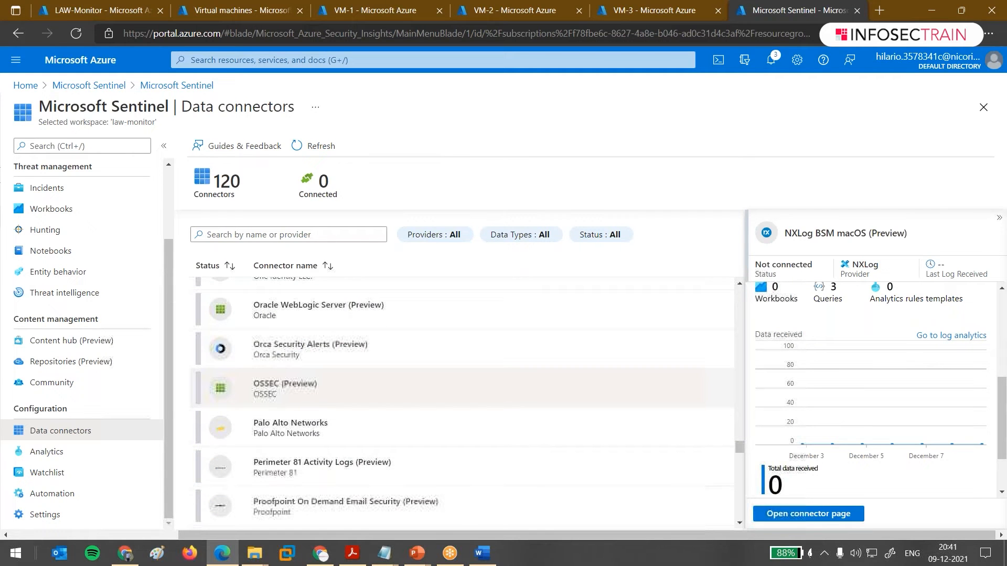
scroll(331, 378, down, 2)
click(331, 352)
Browse past the Proofpoint, Qualys and Salesforce connectors and select Security Events via Legacy Agent.
scroll(355, 391, down, 1)
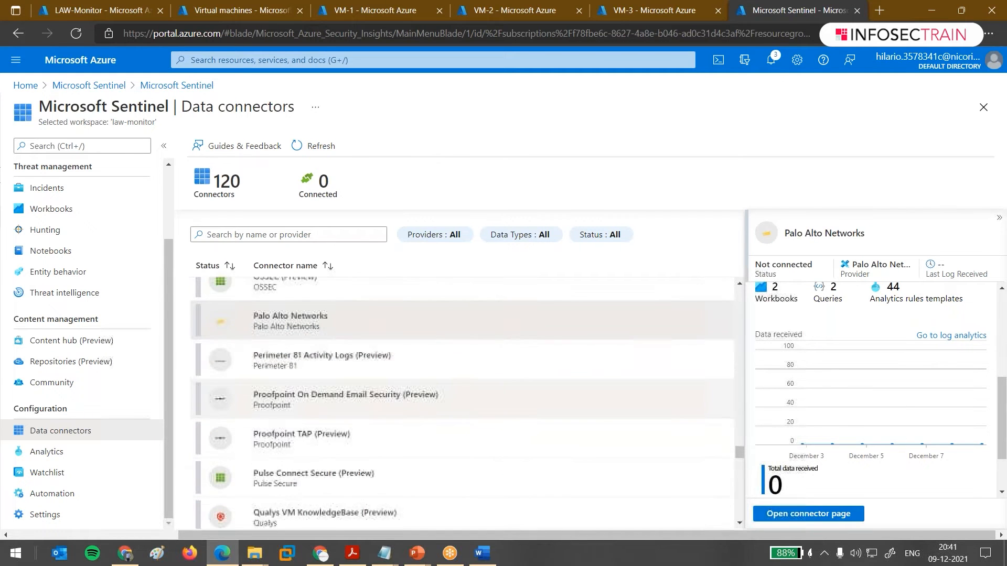
scroll(308, 400, down, 2)
scroll(309, 406, down, 1)
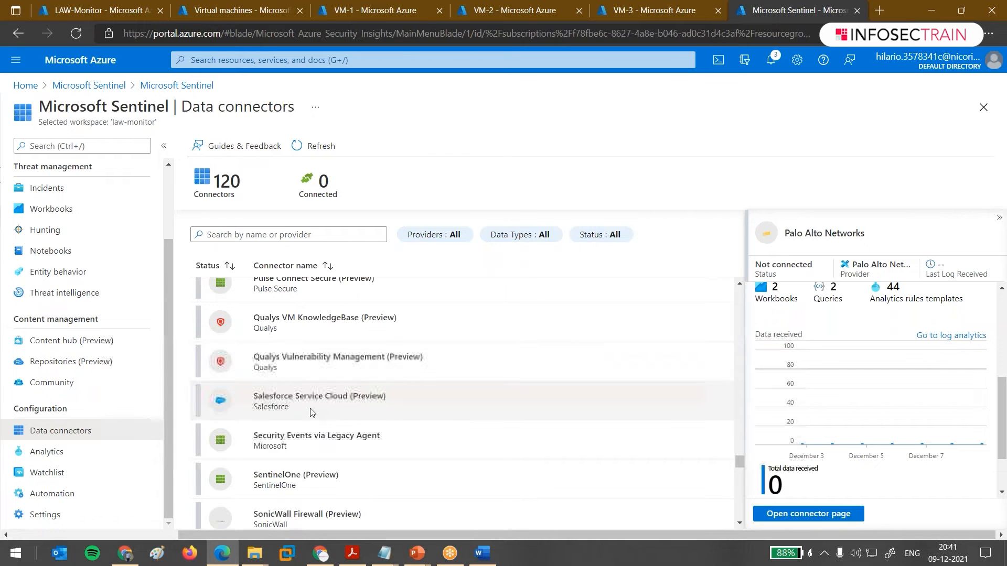
scroll(311, 411, down, 1)
scroll(311, 412, down, 1)
mouse_move(258, 360)
mouse_down()
mouse_move(377, 361)
mouse_move(256, 360)
mouse_up()
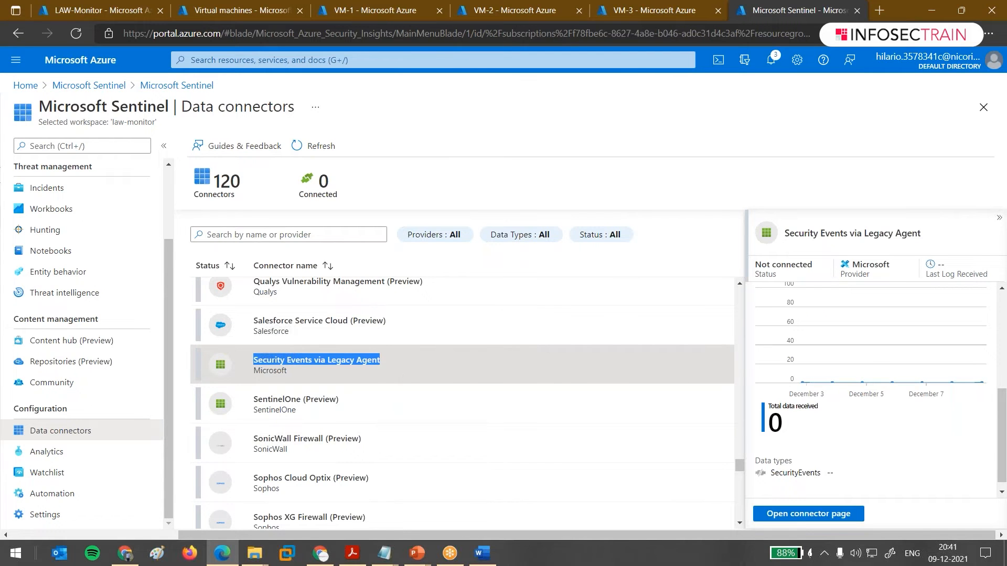
Open the connector page for Security Events via Legacy Agent.
scroll(397, 372, down, 1)
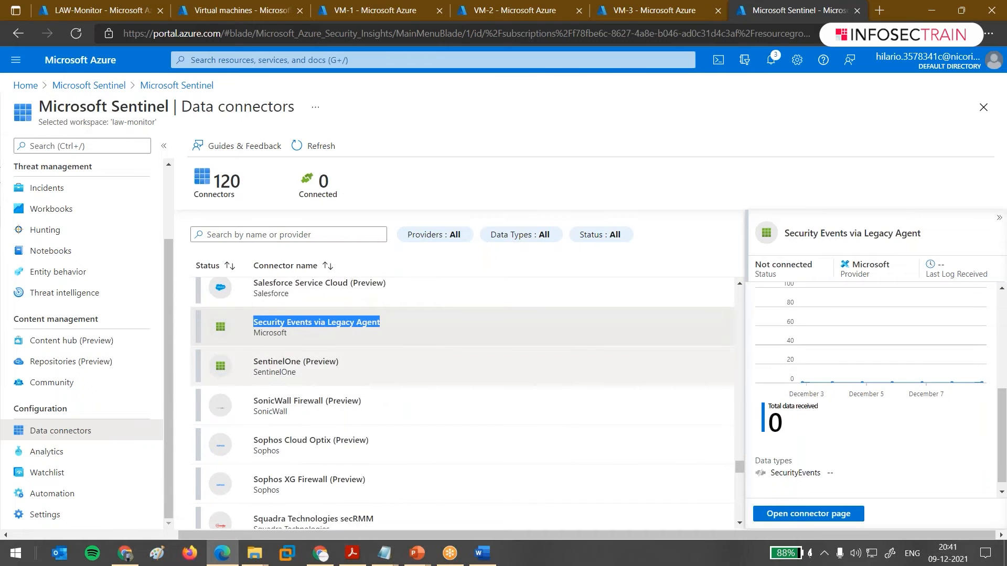
scroll(384, 360, down, 1)
scroll(384, 360, up, 1)
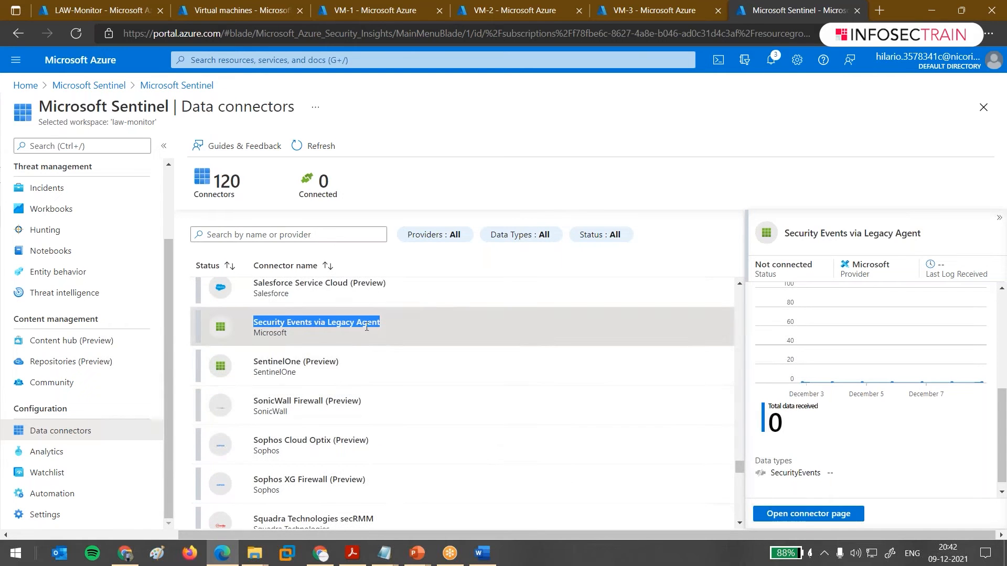
click(808, 514)
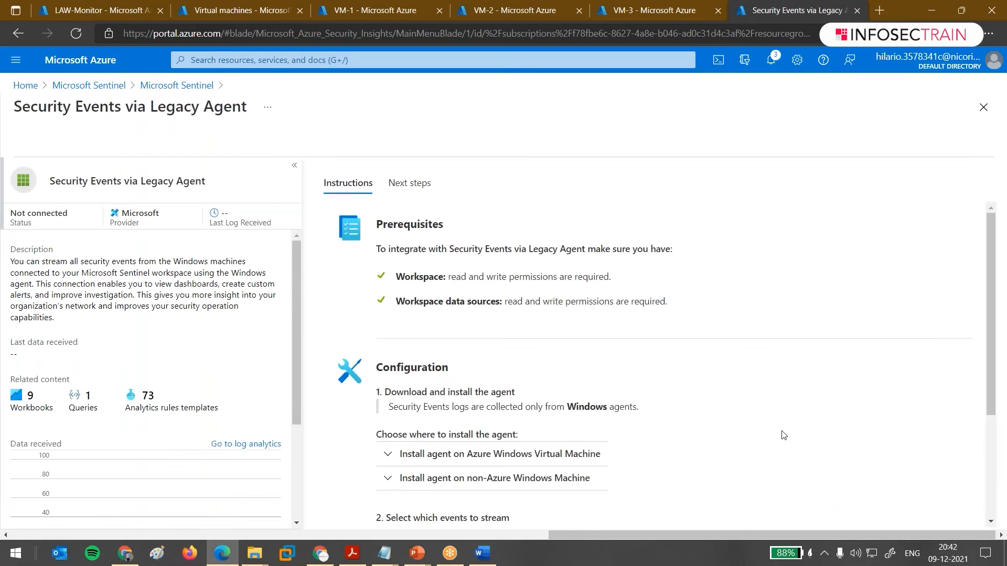
Review the connector's prerequisites, agent installation choices for Windows machines and the event streaming options.
scroll(770, 414, down, 3)
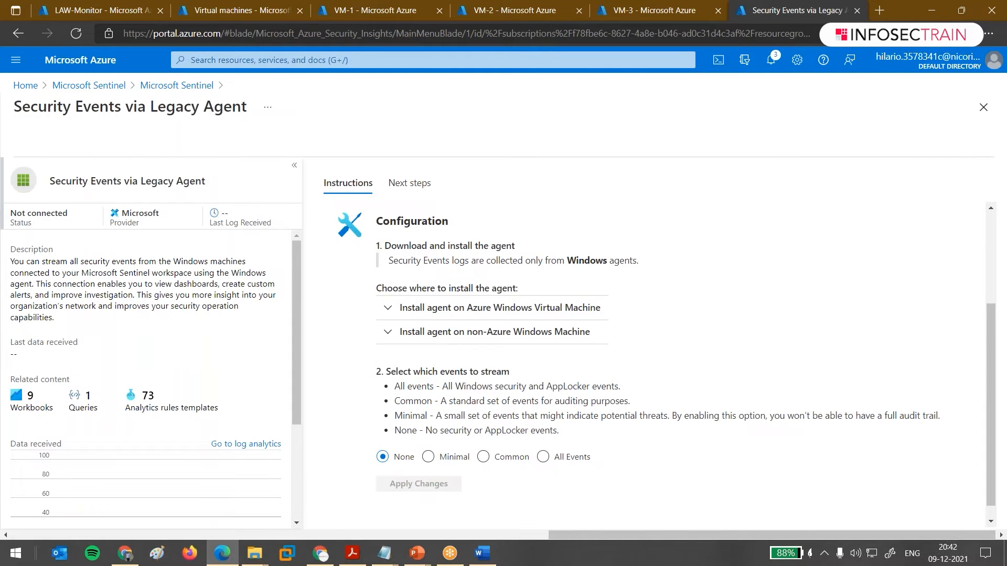
scroll(655, 362, up, 1)
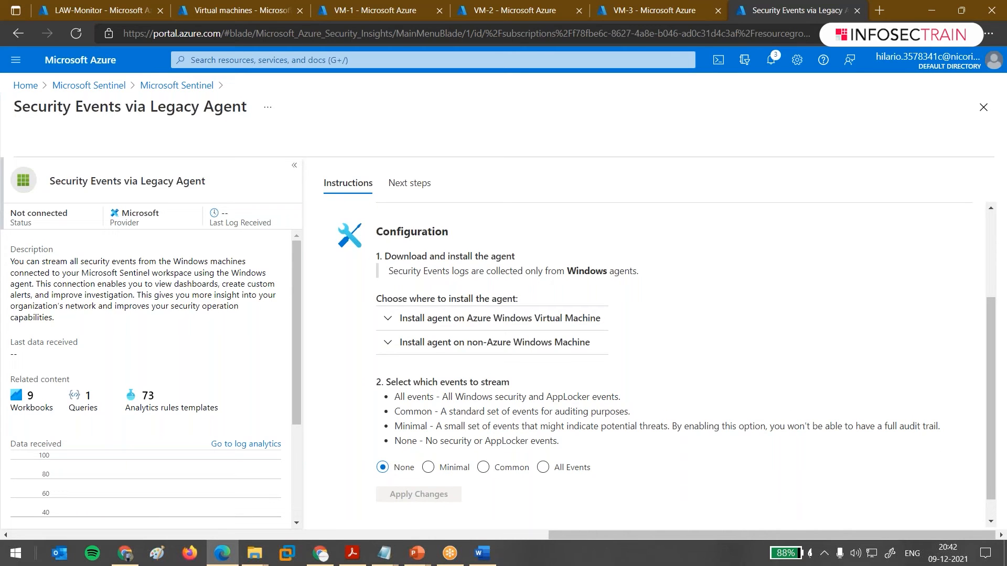
scroll(667, 364, up, 1)
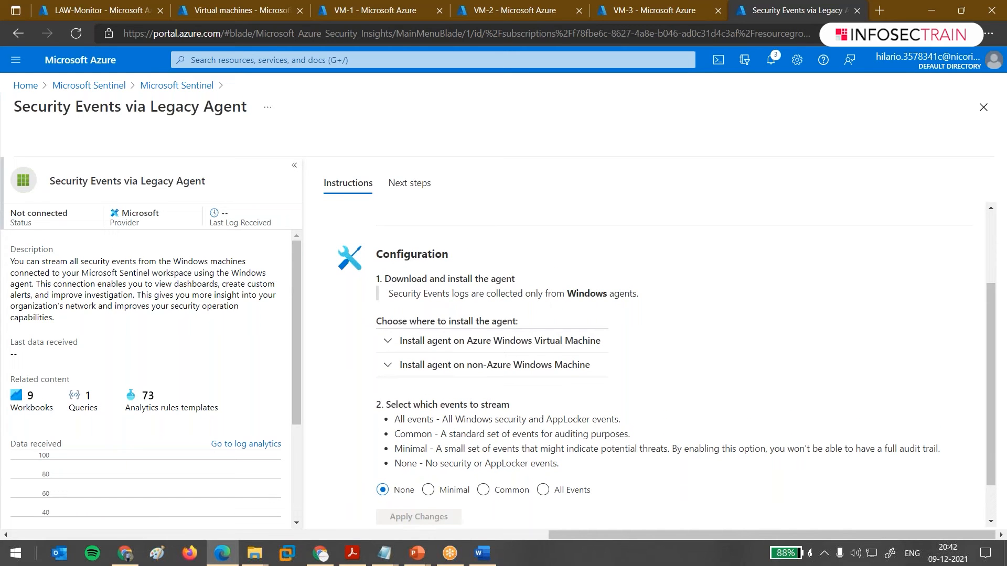
scroll(603, 337, up, 3)
drag(479, 277, 631, 302)
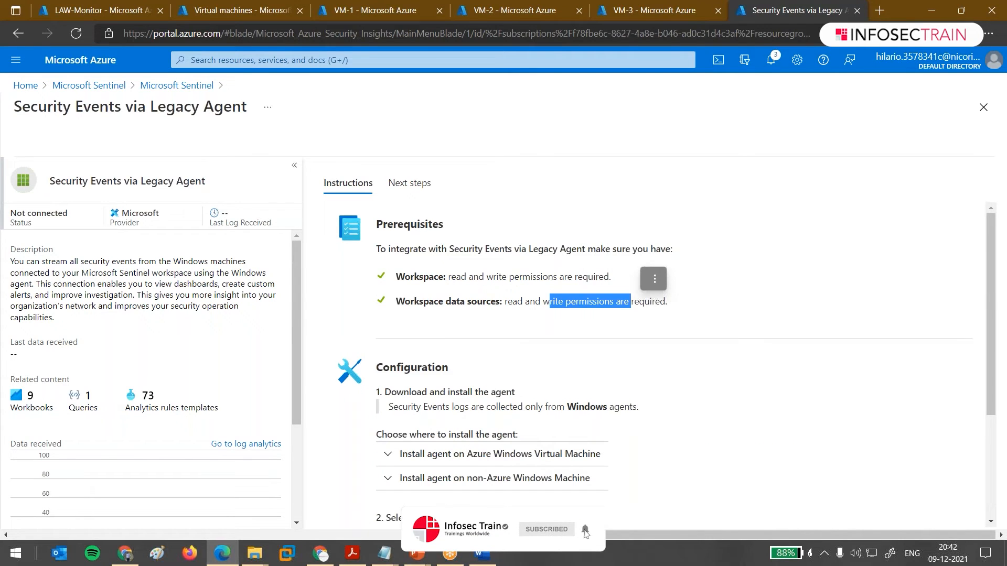
scroll(650, 315, down, 3)
drag(452, 260, 655, 266)
click(396, 312)
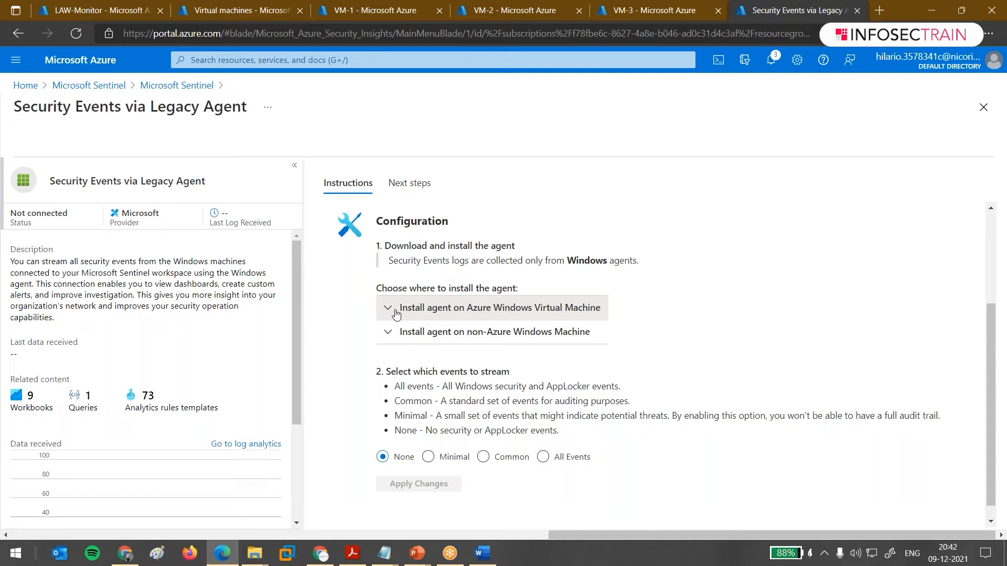
scroll(396, 314, up, 2)
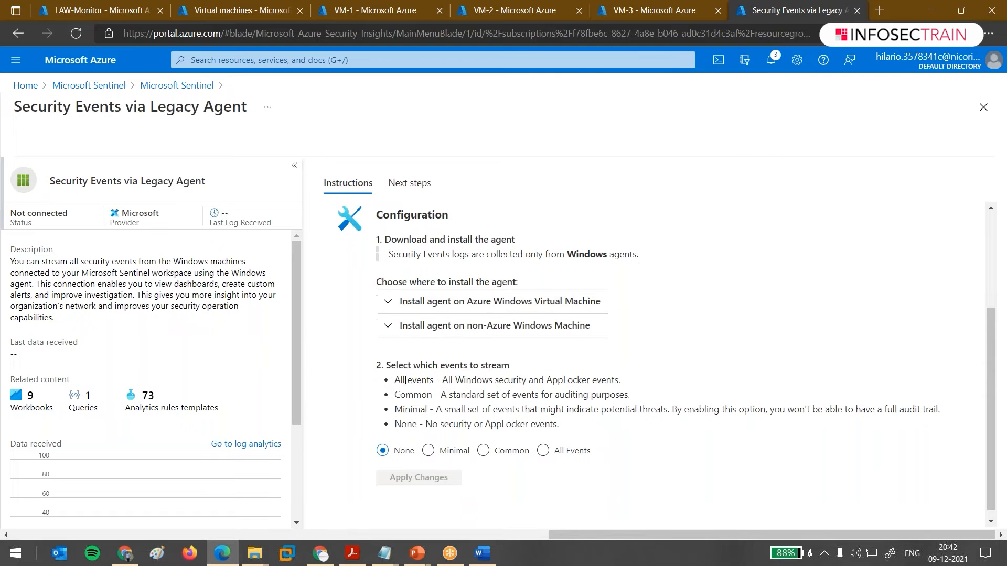
drag(50, 181, 137, 181)
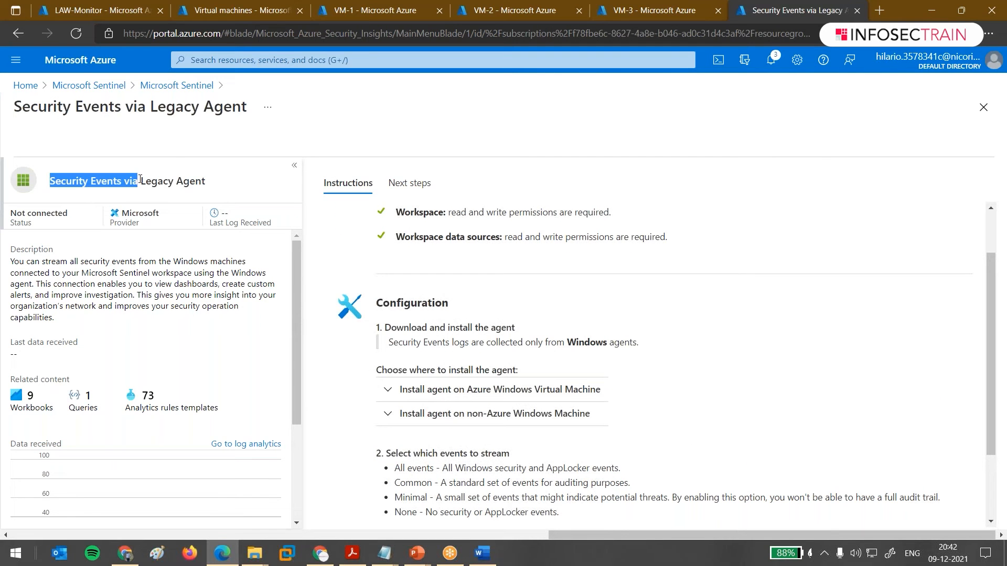
Set the security events to stream to All Events and apply the change.
scroll(575, 449, down, 2)
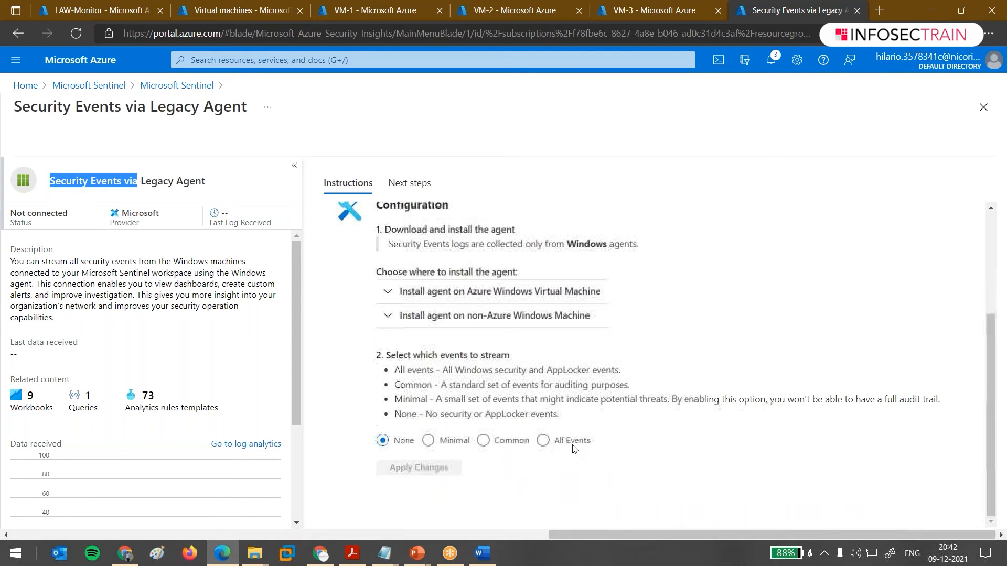
click(444, 443)
click(500, 445)
click(544, 443)
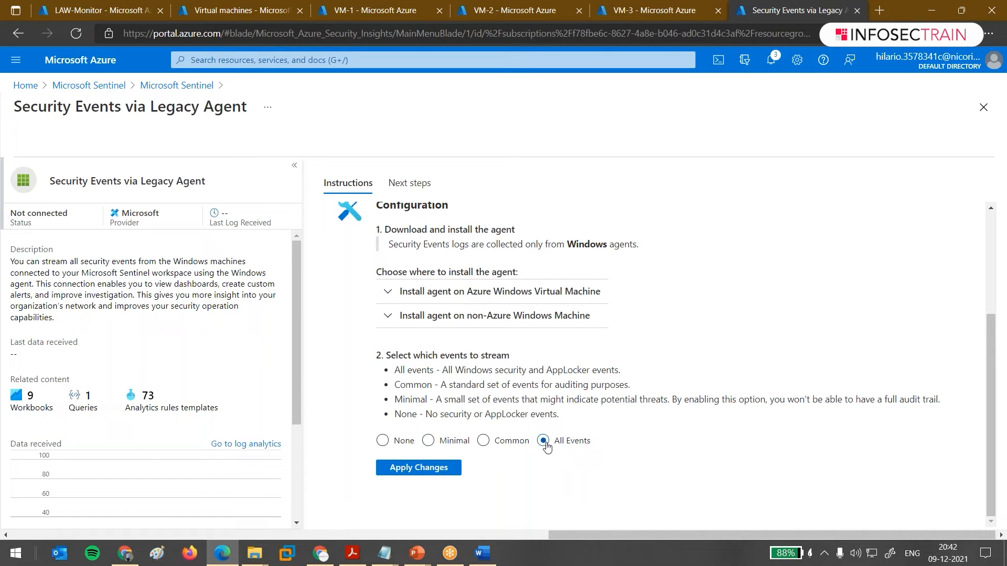
click(424, 468)
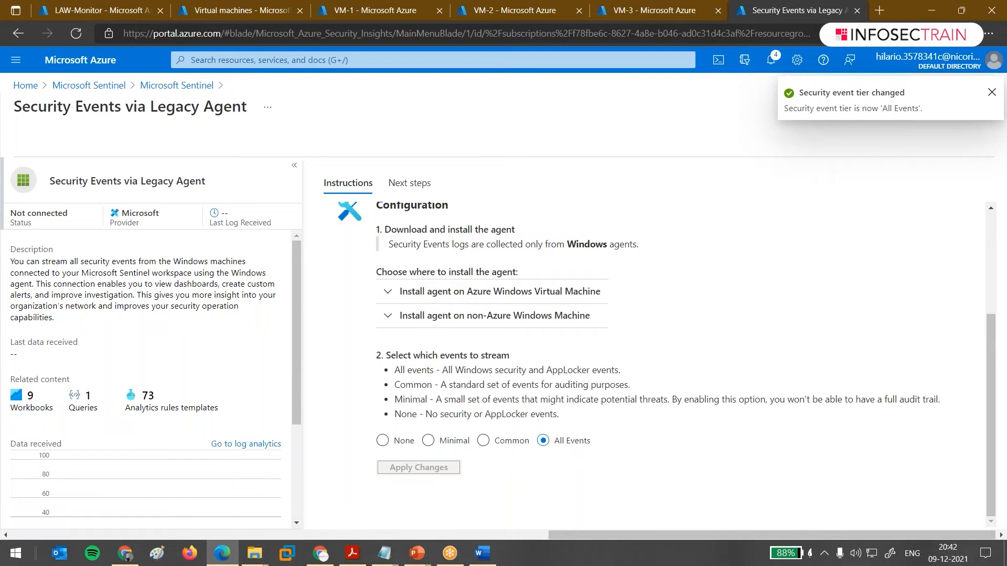
Recheck the required workspace permissions and configuration of the Security Events connector and return to the data connectors list.
scroll(435, 455, up, 4)
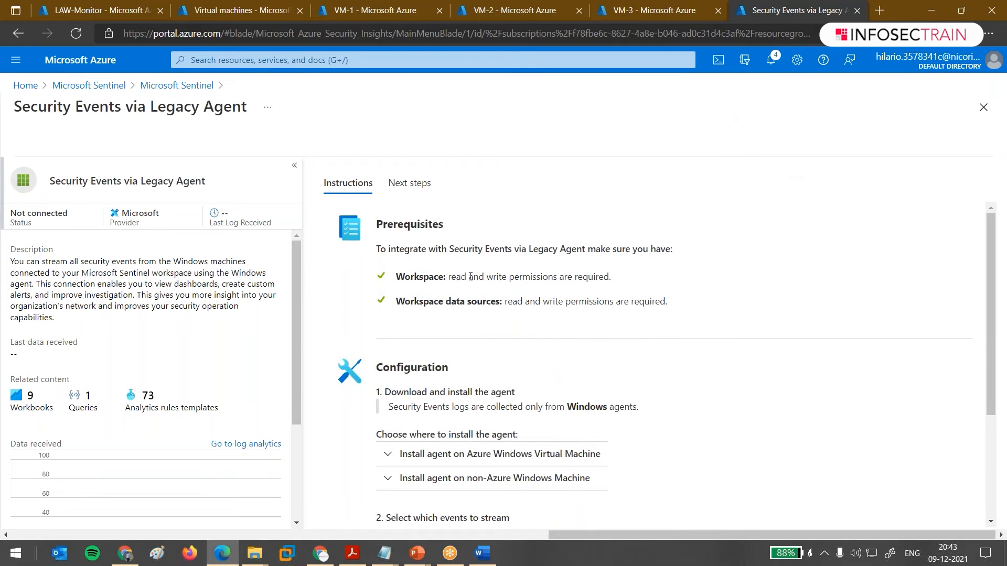
drag(456, 277, 660, 279)
drag(525, 302, 667, 303)
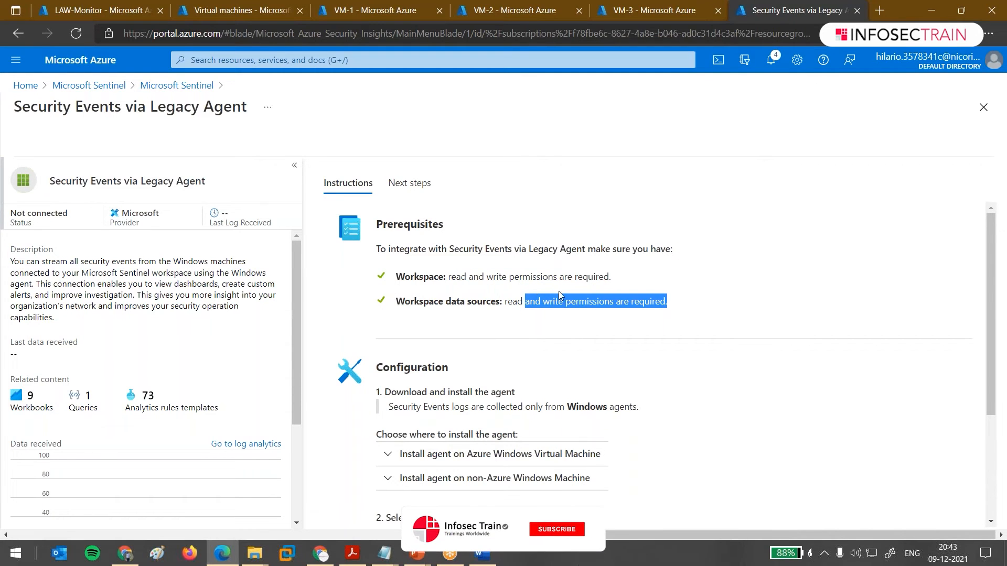
scroll(747, 332, down, 2)
scroll(747, 333, down, 1)
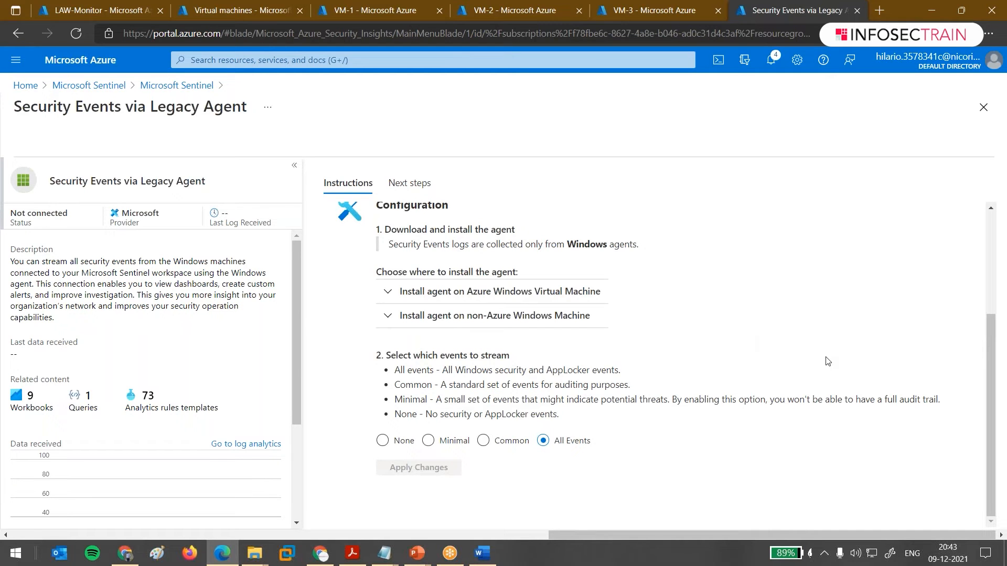
scroll(828, 360, up, 3)
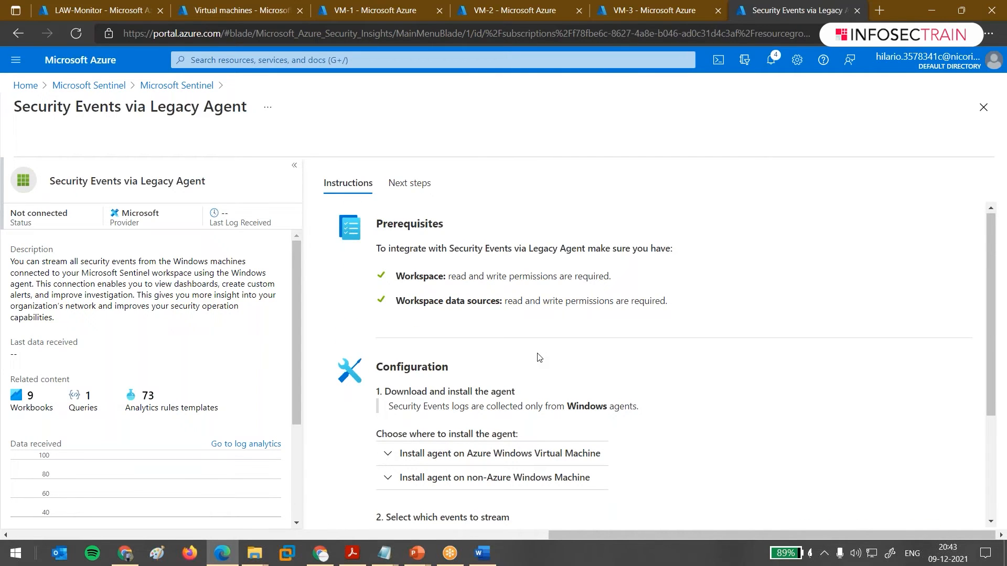
scroll(539, 358, down, 2)
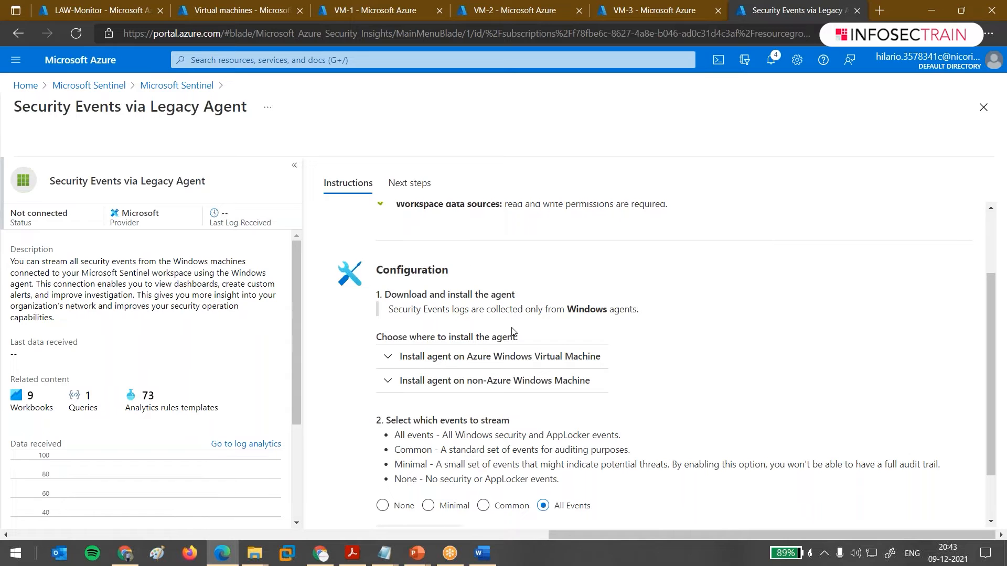
scroll(512, 331, up, 1)
scroll(513, 332, up, 3)
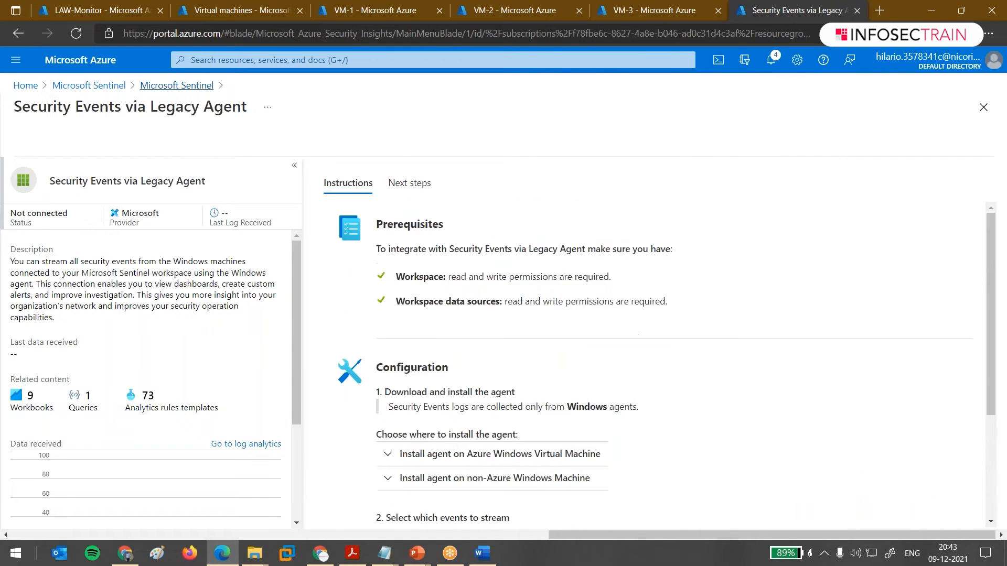
click(177, 85)
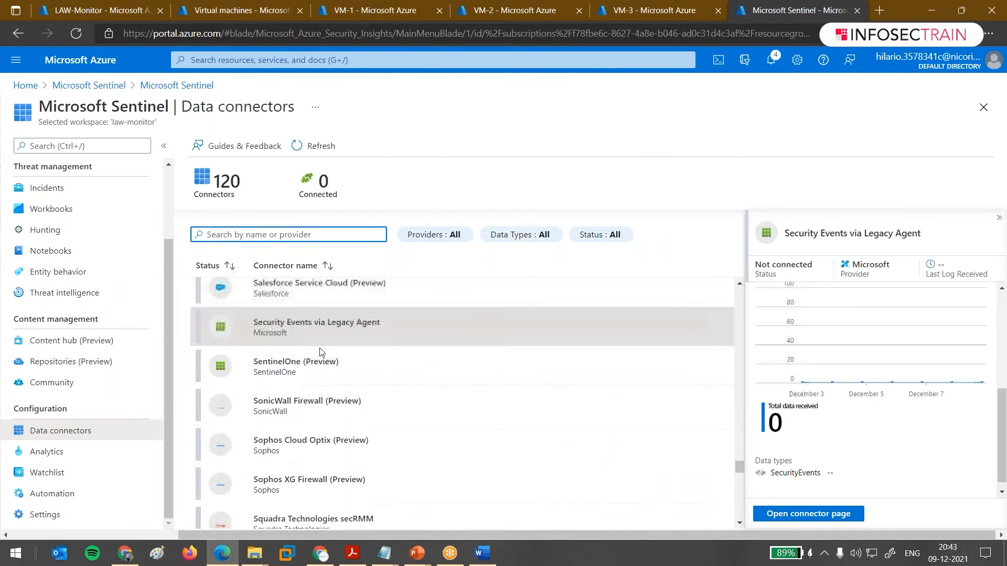
Browse the data connectors that follow Security Events via Legacy Agent and show the details of the Syslog connector.
scroll(325, 354, down, 2)
scroll(325, 357, up, 1)
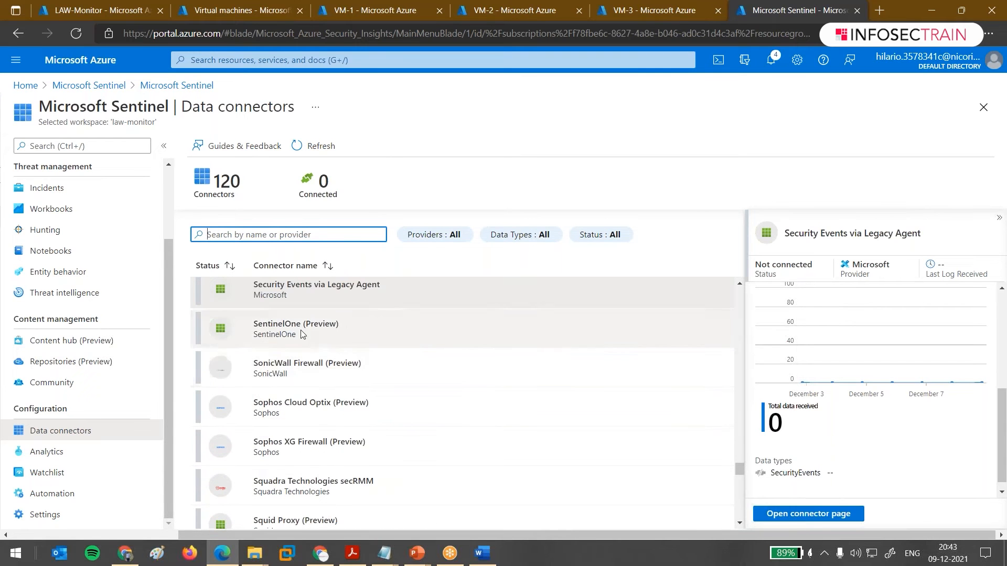
scroll(314, 357, down, 1)
scroll(315, 378, down, 2)
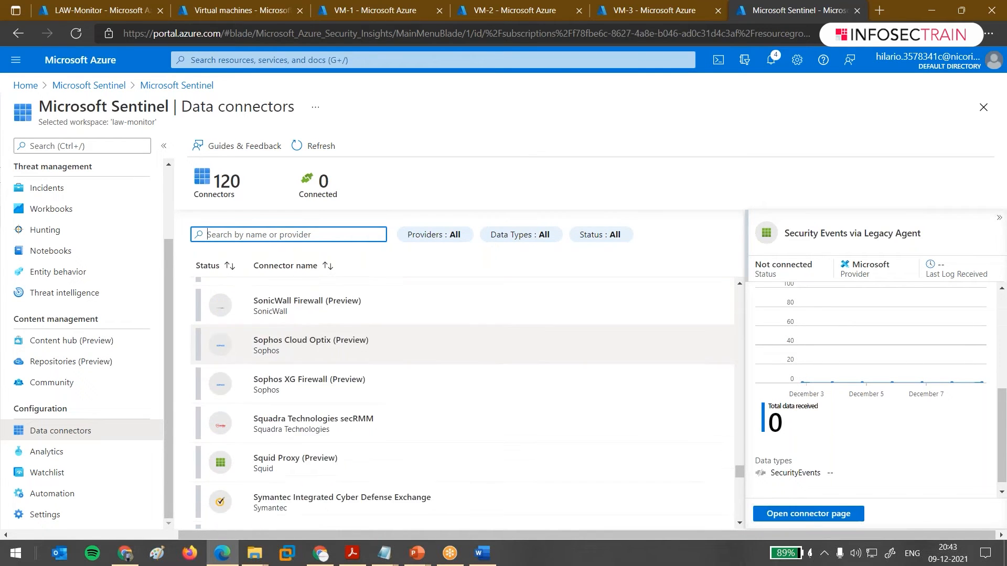
scroll(310, 397, down, 1)
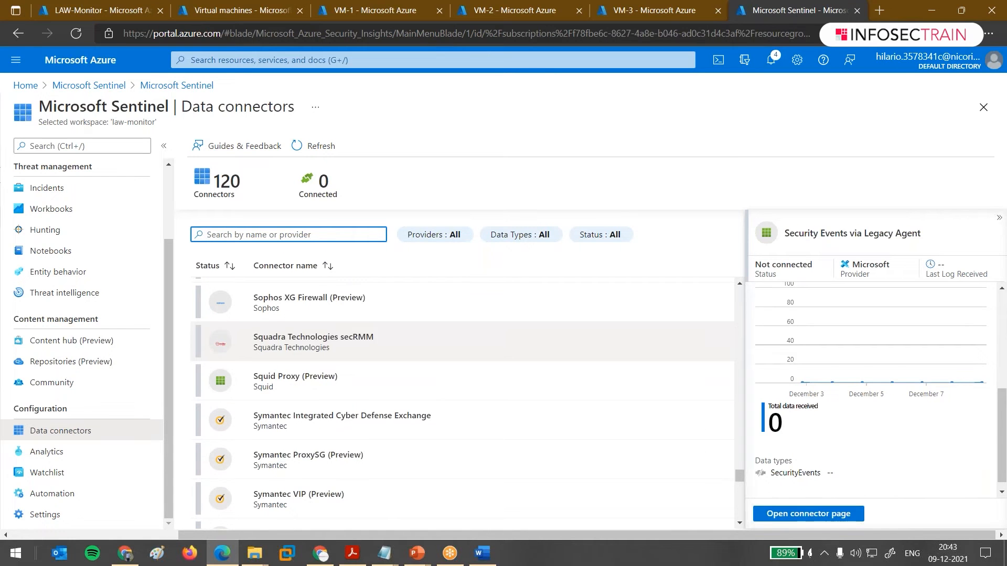
scroll(310, 397, down, 1)
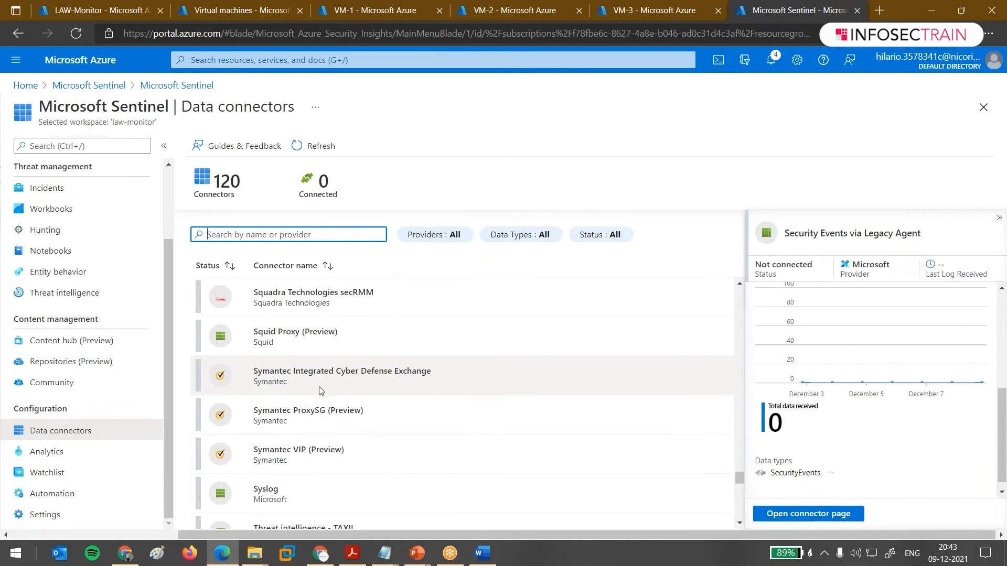
scroll(334, 389, down, 1)
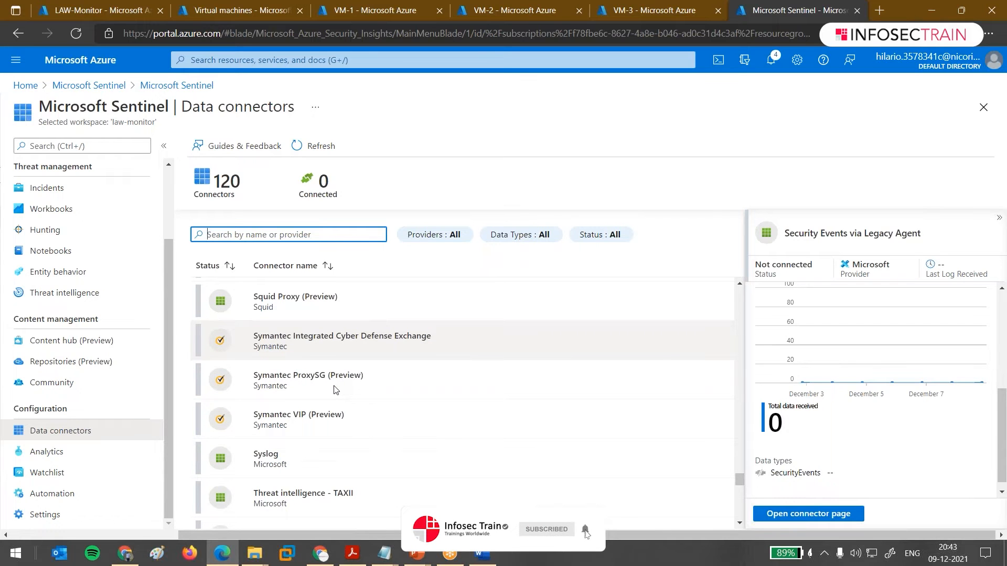
scroll(314, 399, down, 1)
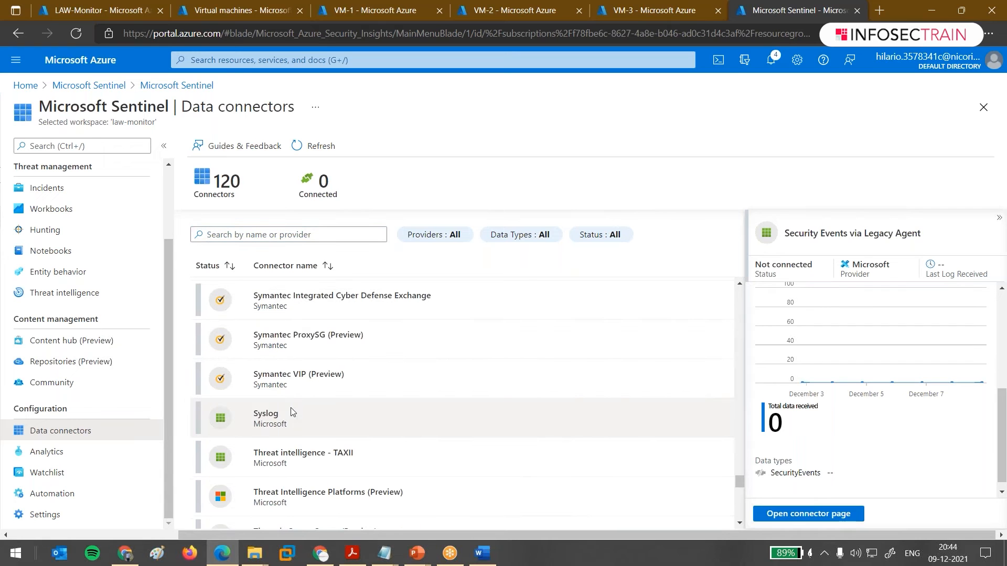
click(292, 411)
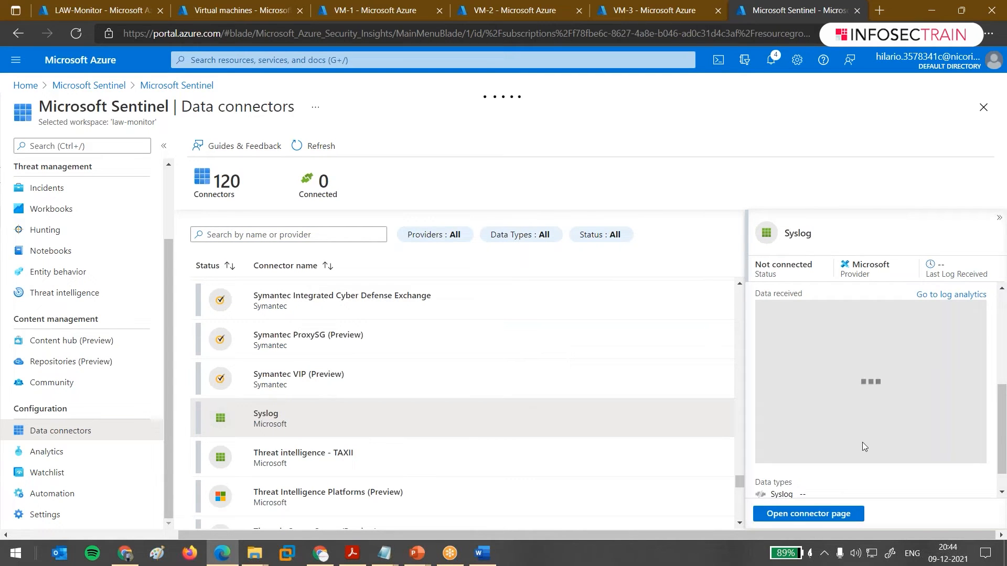
Open the connector page for Threat intelligence - TAXII and read its TAXII server prerequisite.
click(365, 451)
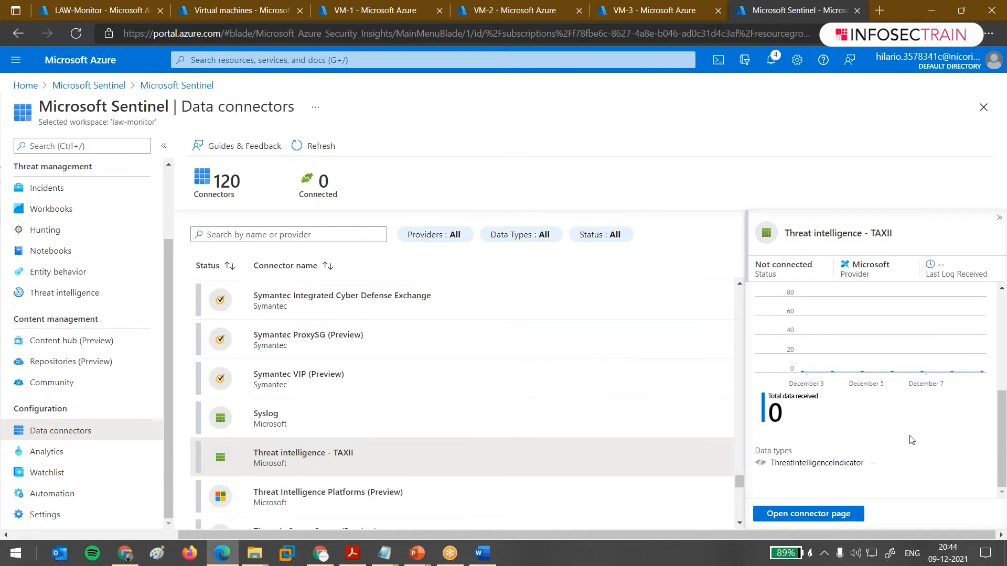
click(844, 513)
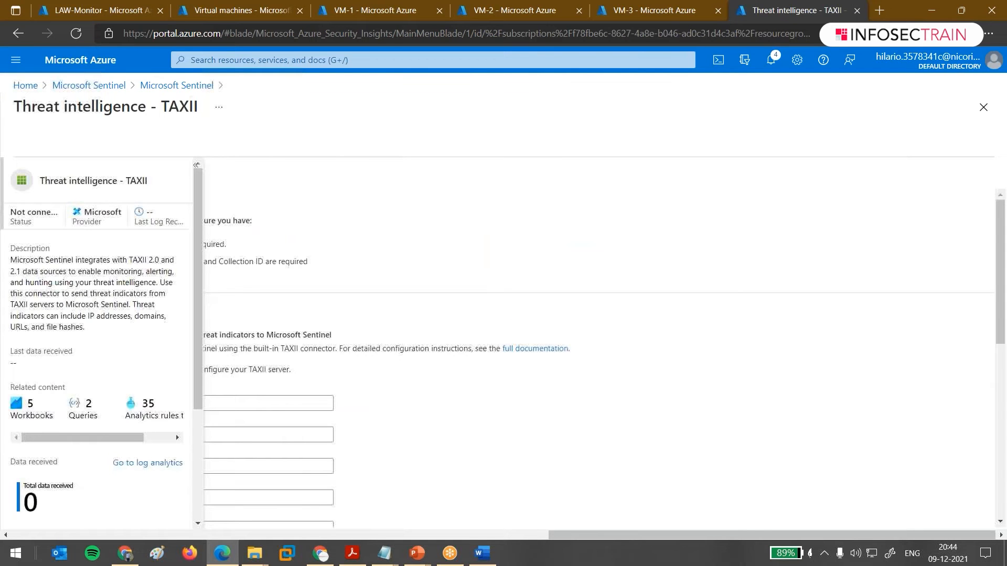
drag(458, 301, 533, 301)
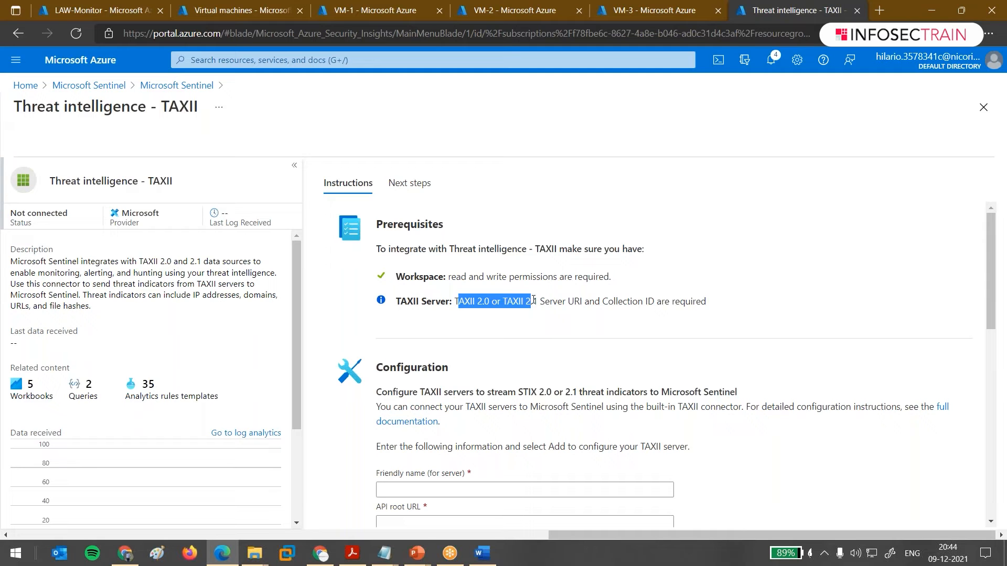
drag(534, 300, 591, 302)
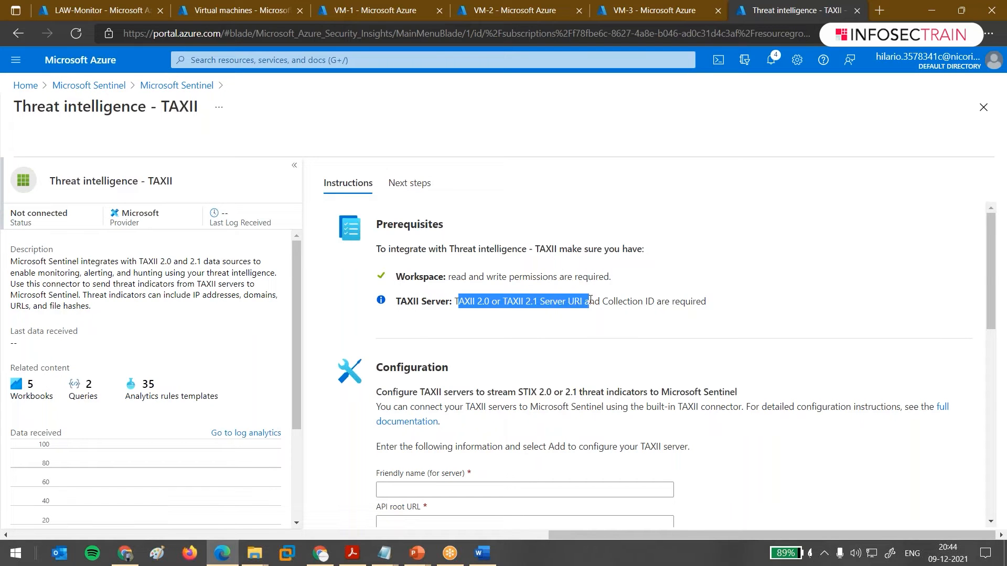
Examine the TAXII server configuration form, including the import indicators and polling frequency options, and the list of configured TAXII servers.
scroll(429, 396, down, 4)
click(428, 393)
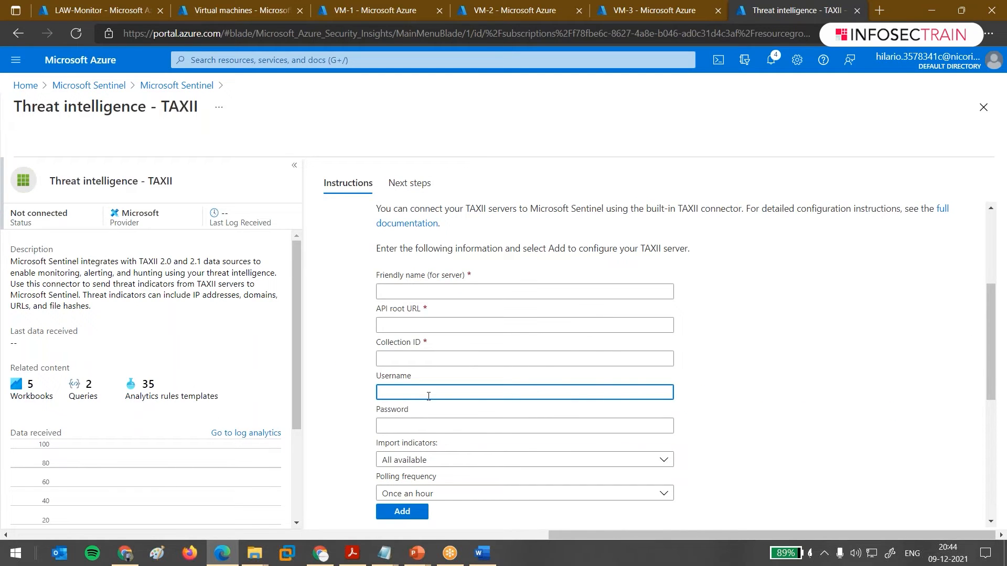
scroll(429, 396, down, 1)
click(461, 415)
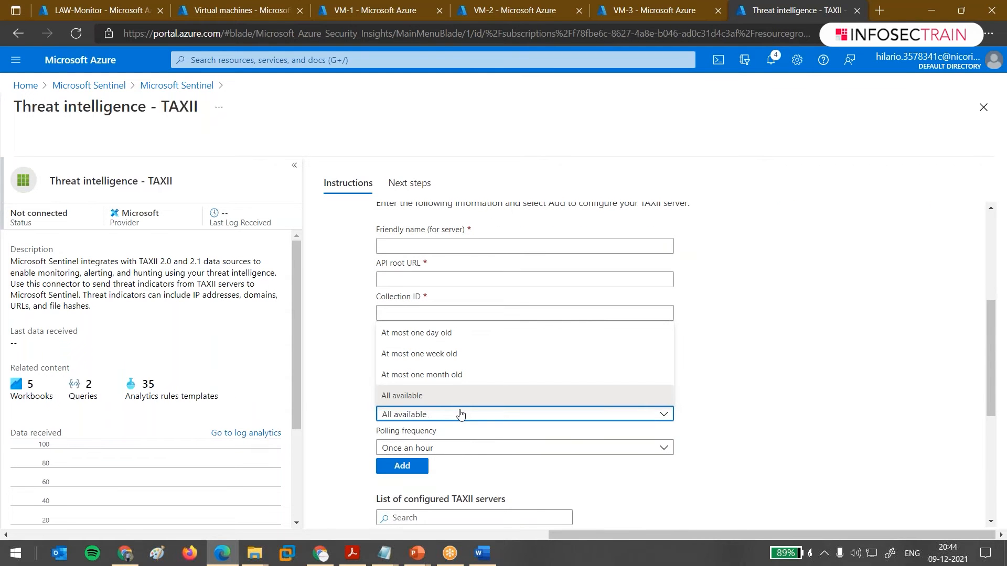
click(461, 414)
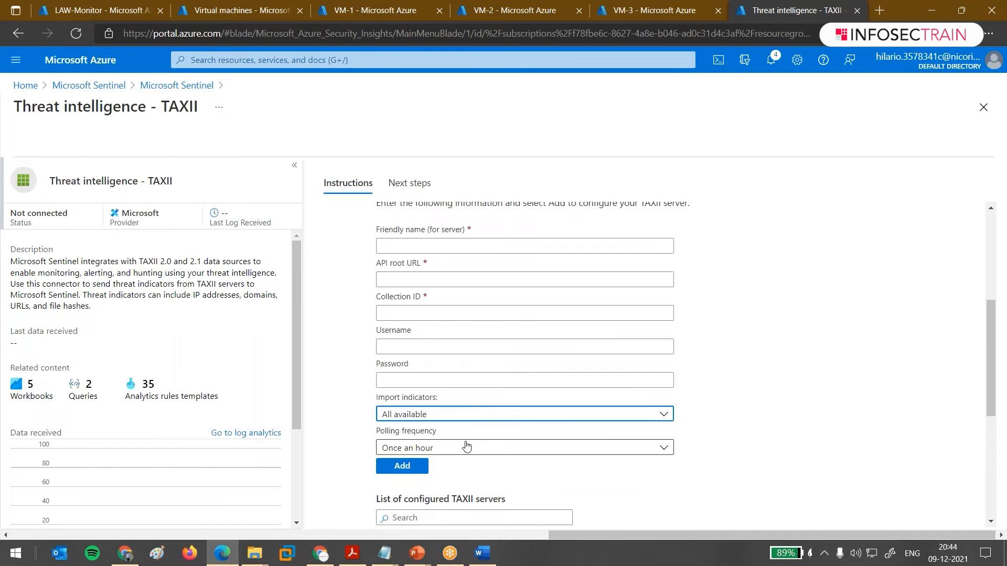
click(466, 446)
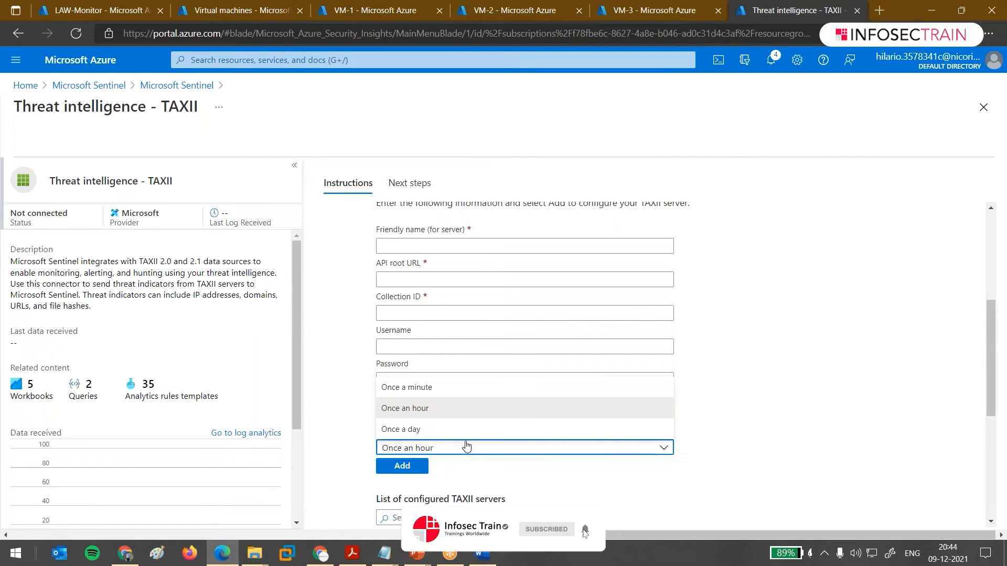
click(466, 446)
scroll(466, 446, down, 2)
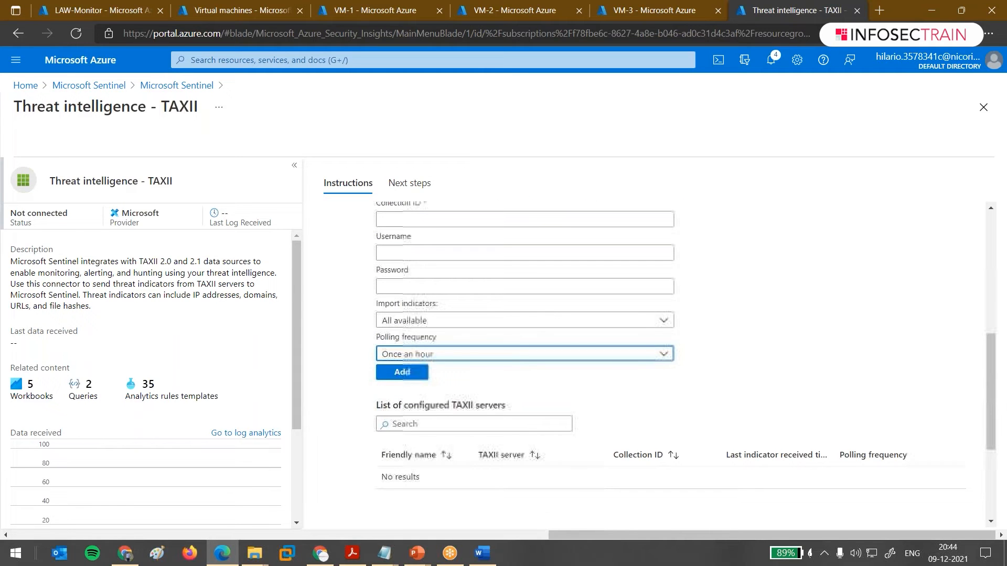
scroll(466, 446, down, 3)
drag(377, 255, 516, 256)
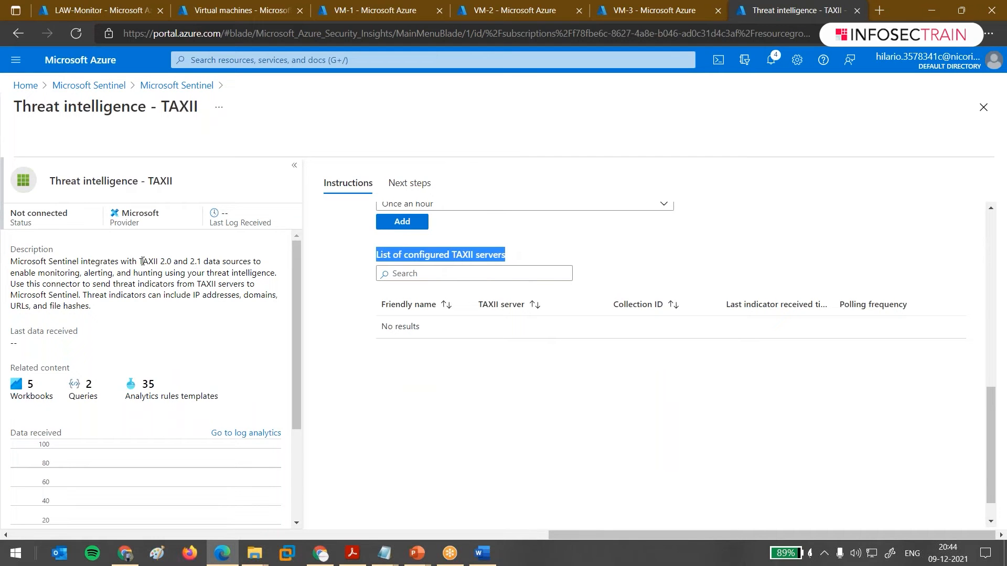
Recheck the TAXII connector's server prerequisite and configuration form, and return to the data connectors list.
scroll(469, 303, up, 10)
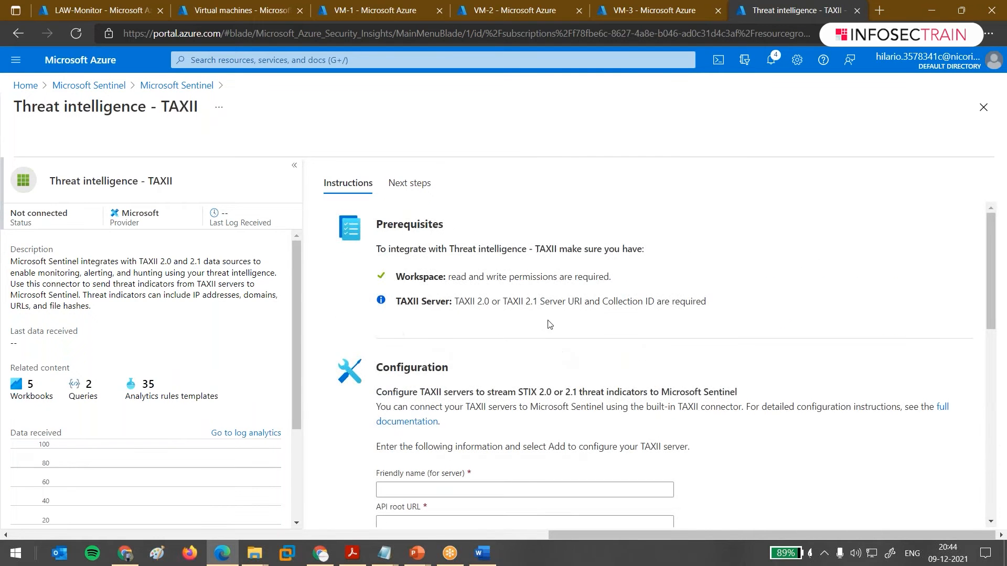
drag(458, 304, 566, 303)
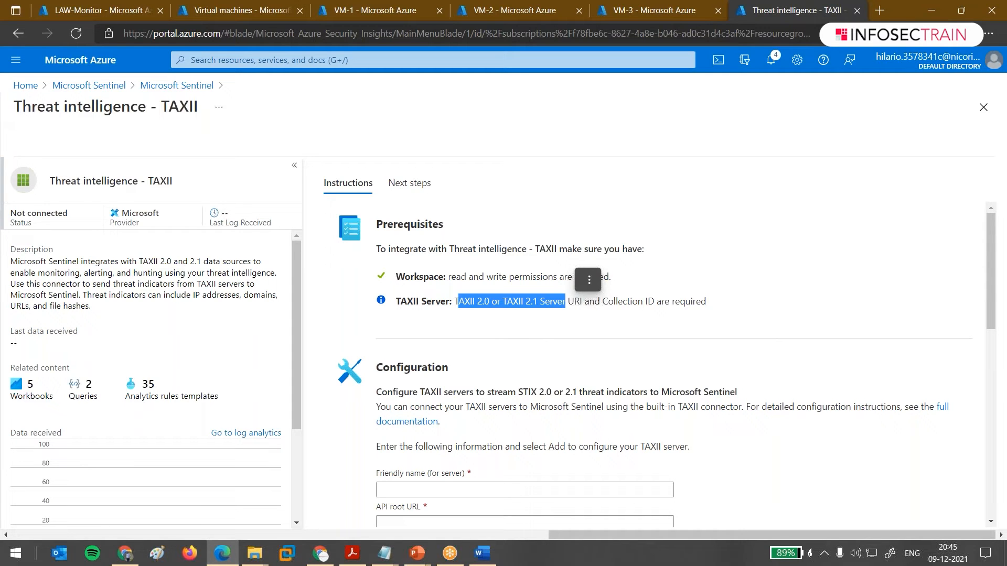
scroll(575, 310, down, 1)
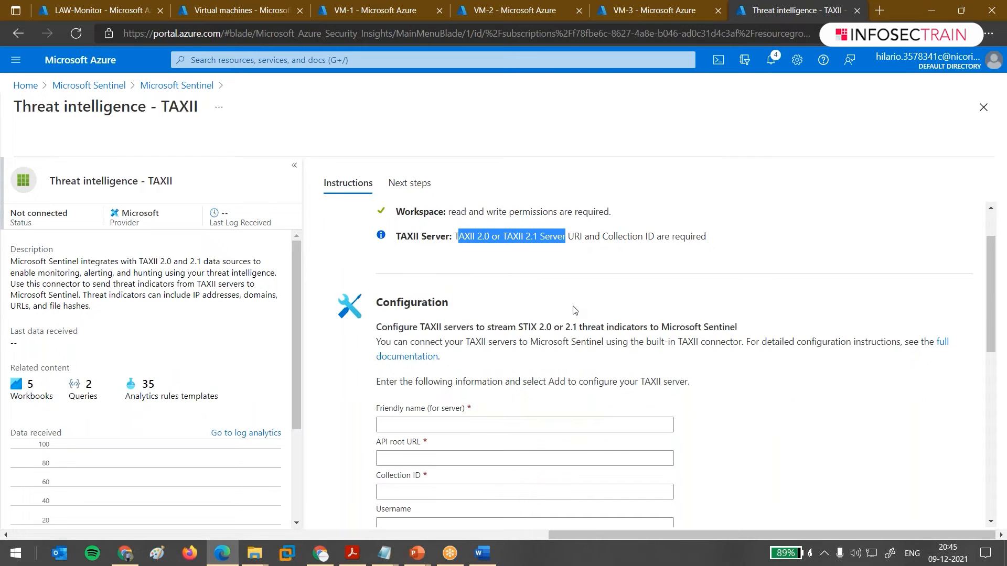
scroll(574, 310, down, 4)
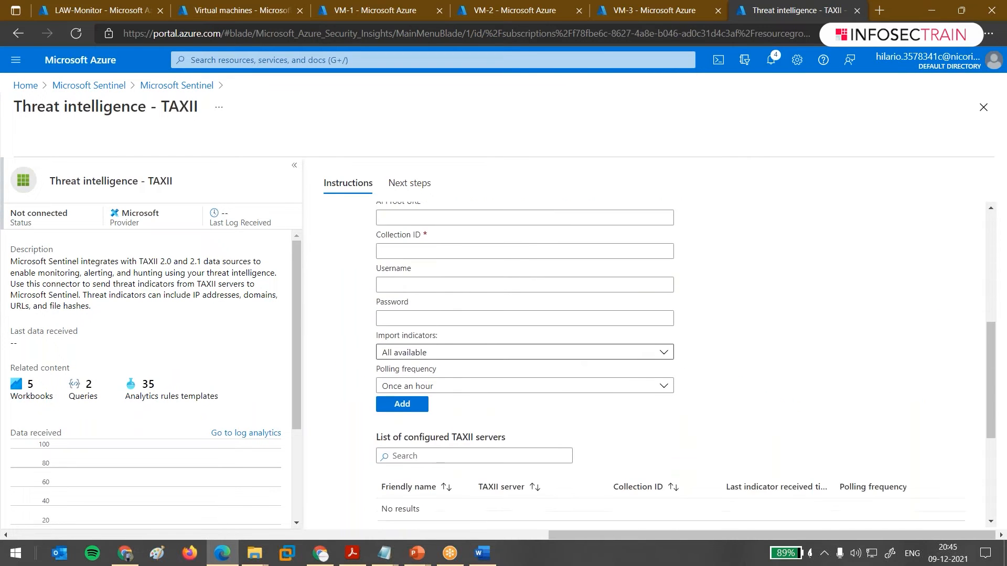
scroll(445, 306, down, 3)
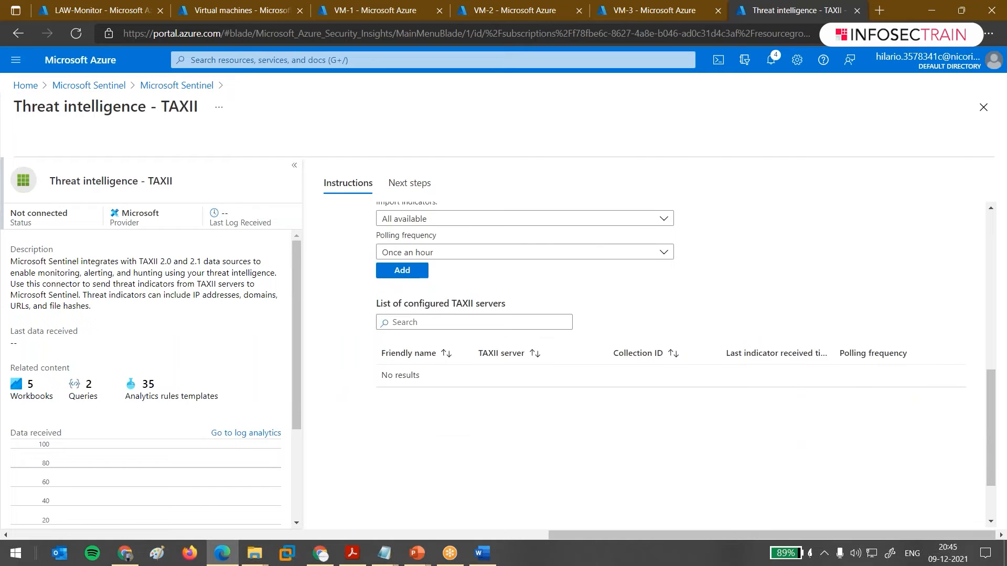
click(175, 85)
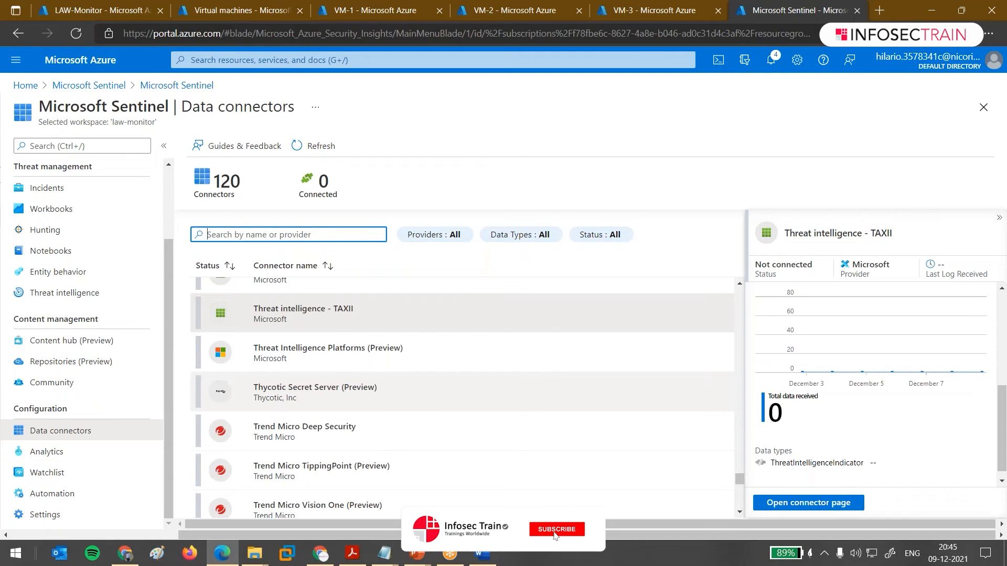
Open the connector page for Threat Intelligence Platforms (Preview) and review the ways to connect threat intelligence data sources.
click(322, 363)
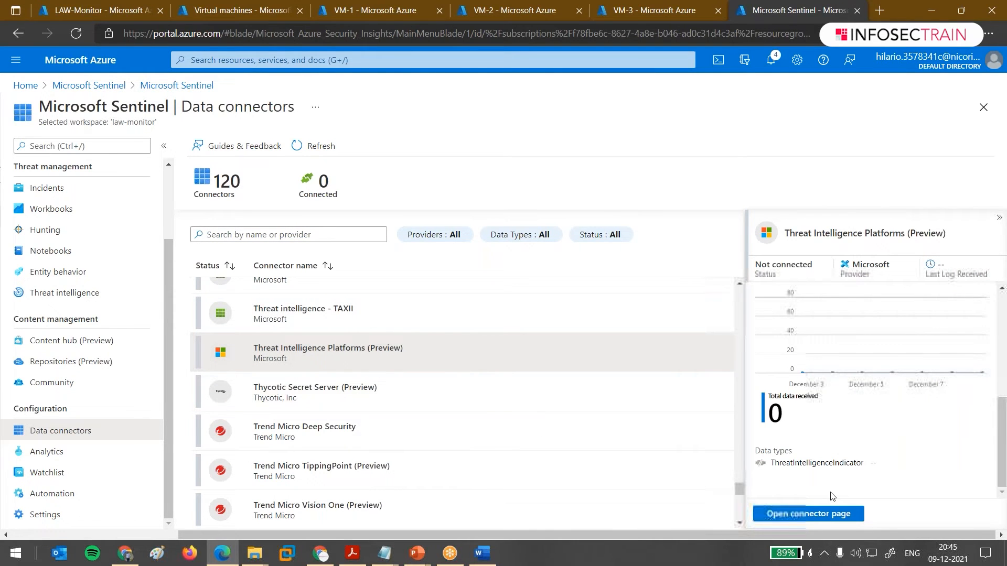
click(819, 514)
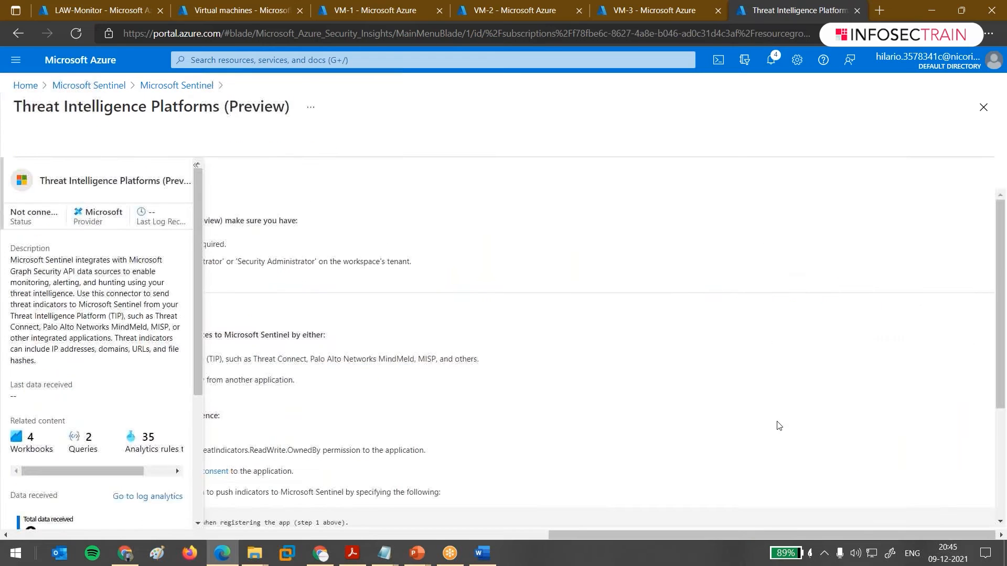
scroll(778, 426, down, 3)
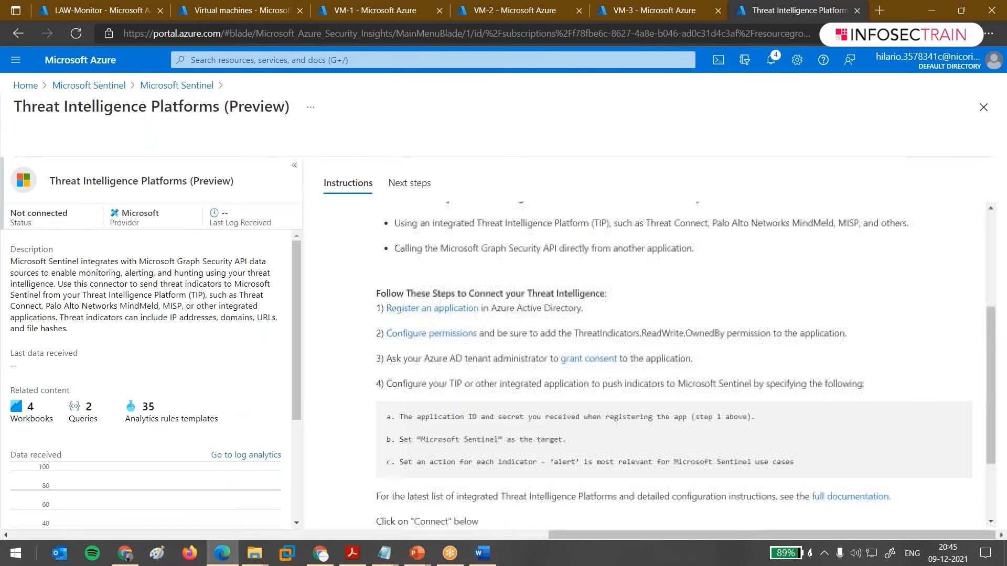
scroll(681, 341, up, 2)
drag(481, 319, 911, 320)
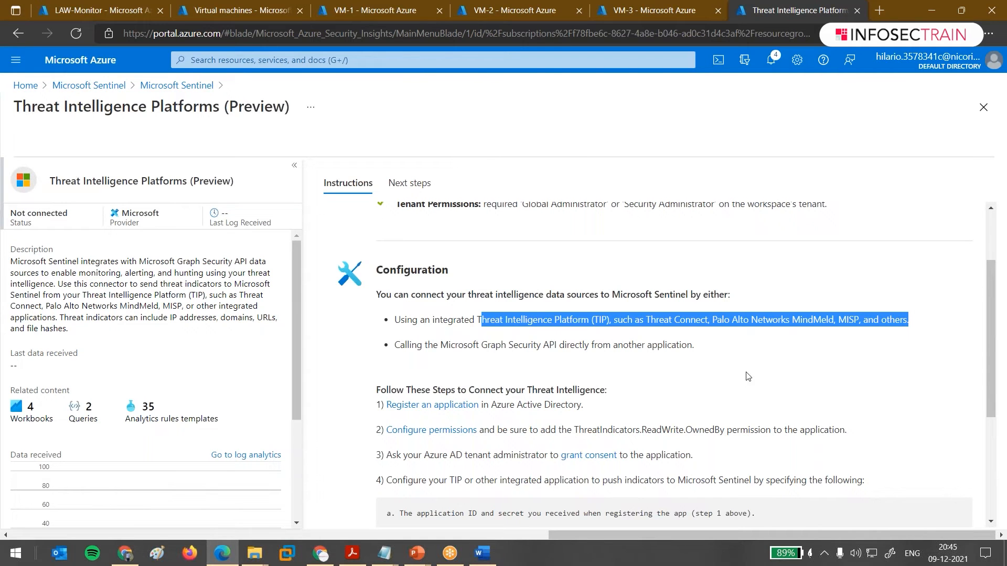
Read the Threat Intelligence Platforms connection steps, from registering an application and its permissions to configuring the TIP and connecting.
scroll(747, 377, down, 2)
drag(544, 306, 584, 307)
drag(509, 334, 840, 335)
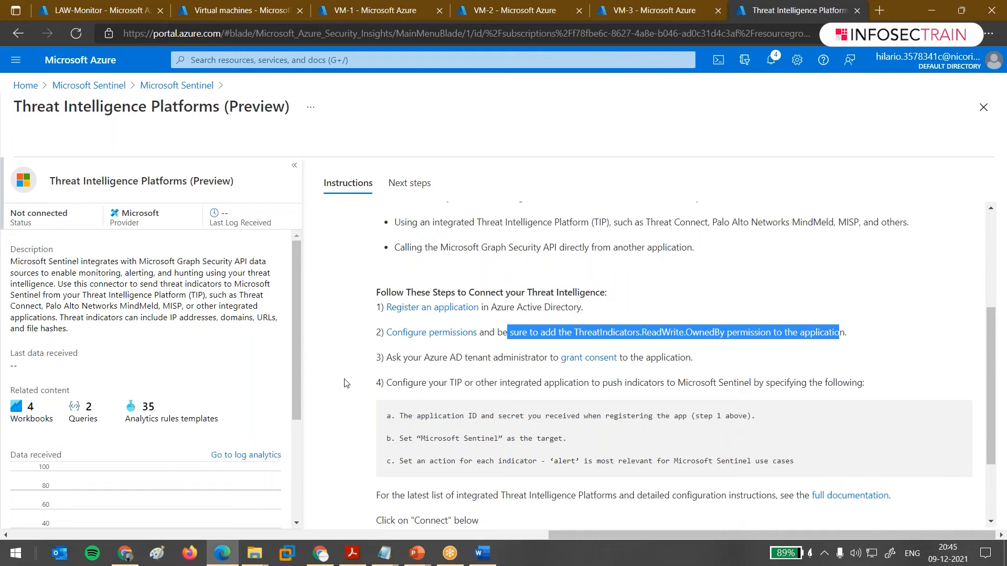
drag(391, 359, 535, 358)
drag(433, 384, 842, 385)
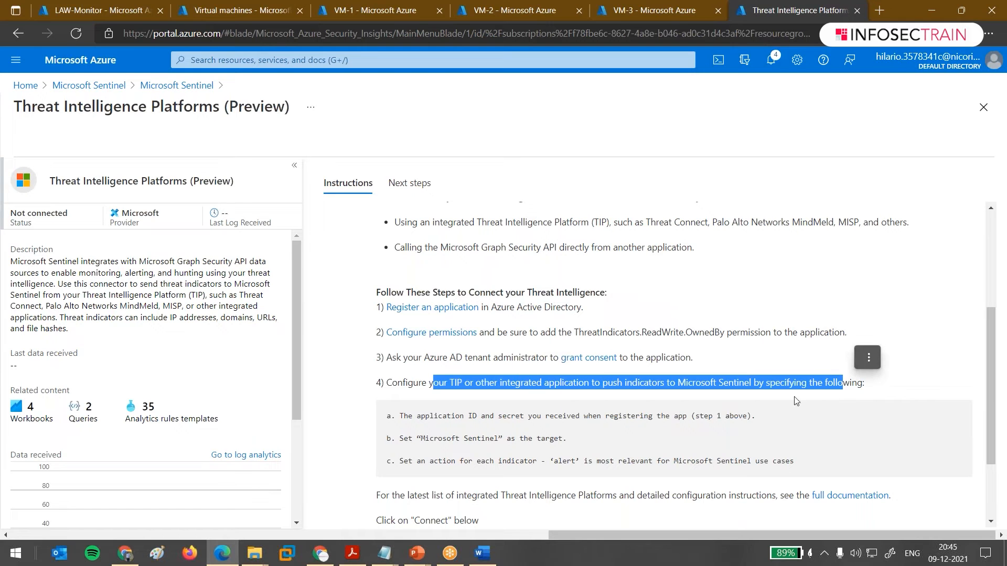
scroll(660, 415, down, 1)
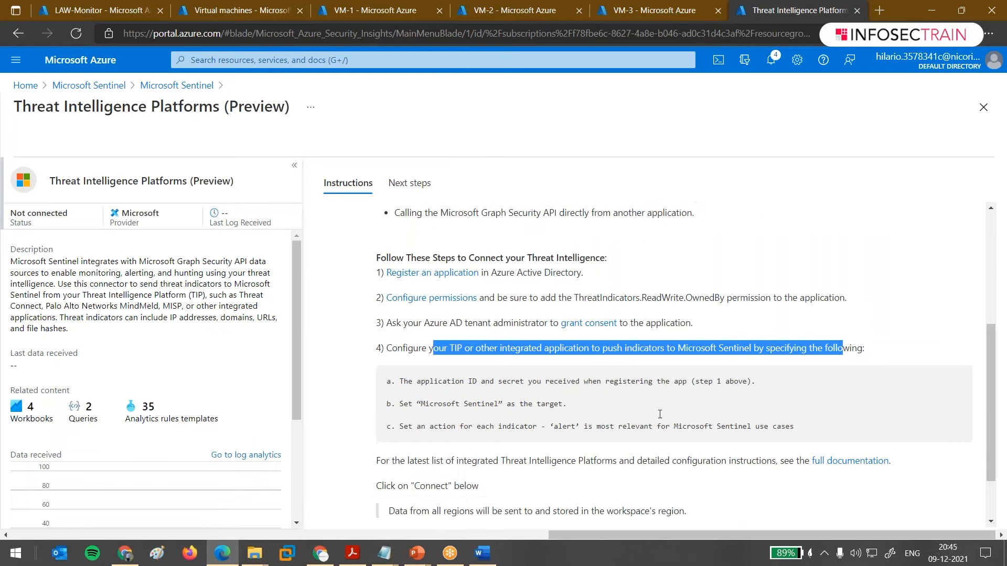
scroll(660, 414, down, 2)
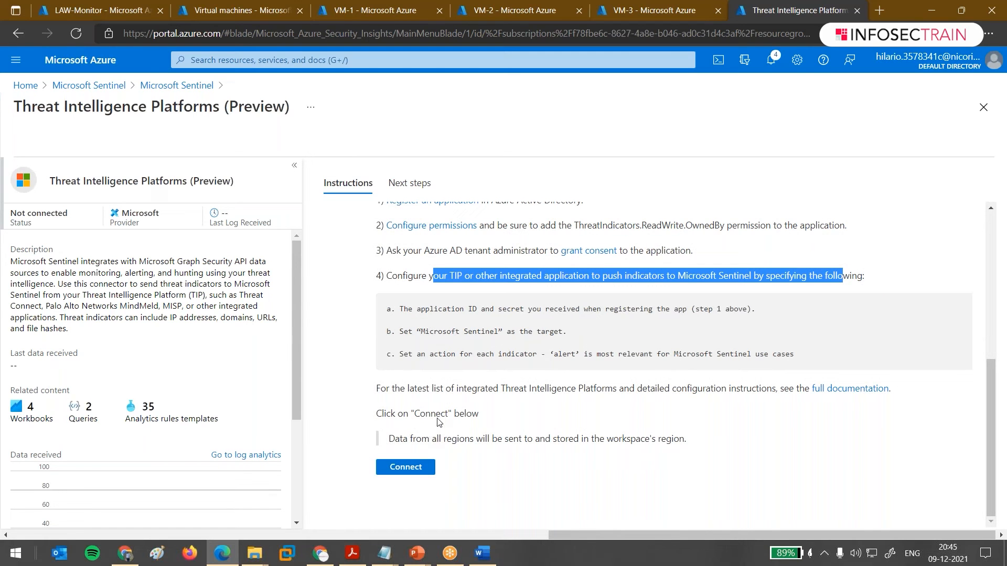
Return to the data connectors list and browse the remaining connectors down to the Zscaler entries.
click(202, 85)
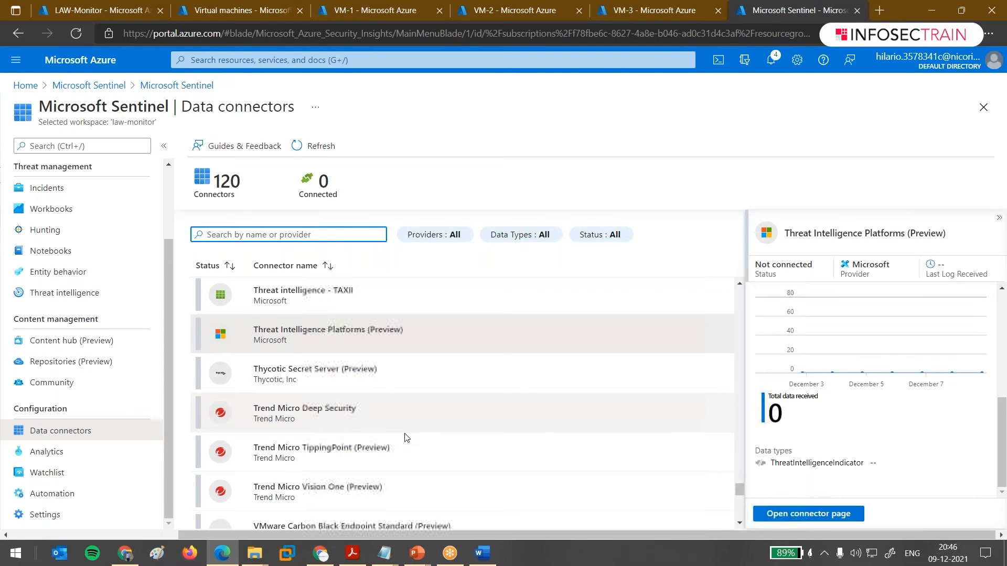
scroll(407, 438, down, 3)
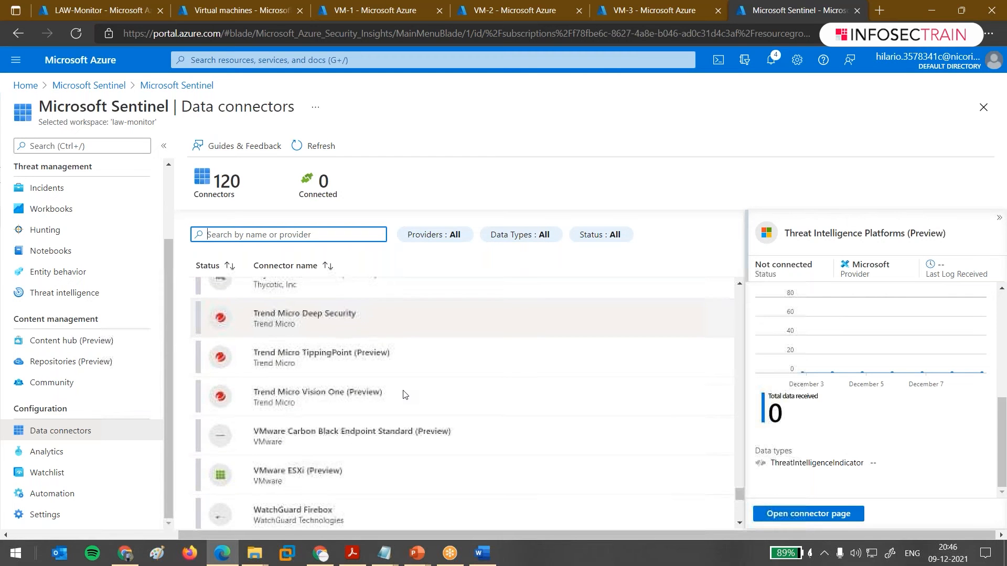
scroll(403, 394, down, 3)
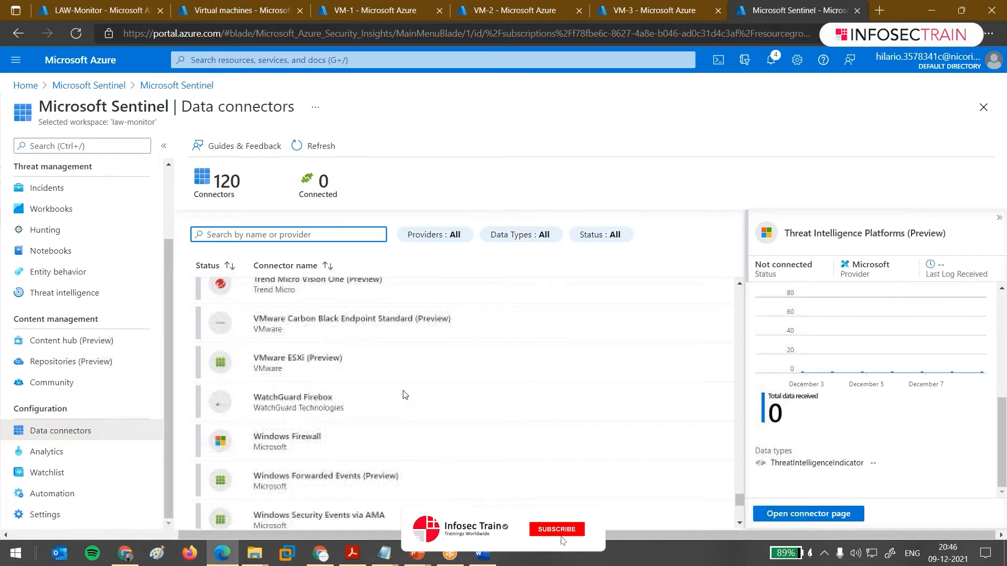
scroll(403, 395, down, 5)
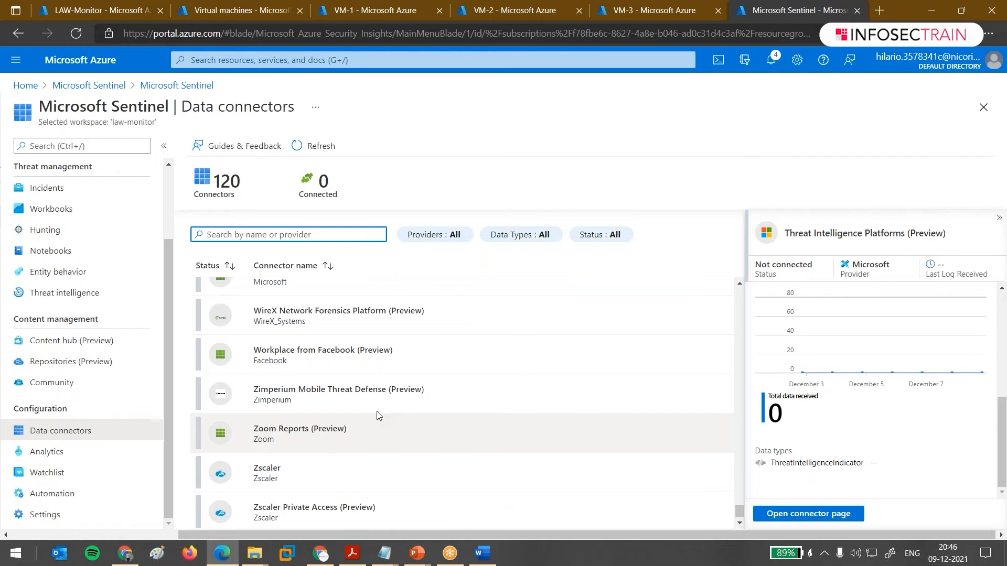
Find the Azure Active Directory connector in the data connectors list and open its connector page.
scroll(378, 416, up, 5)
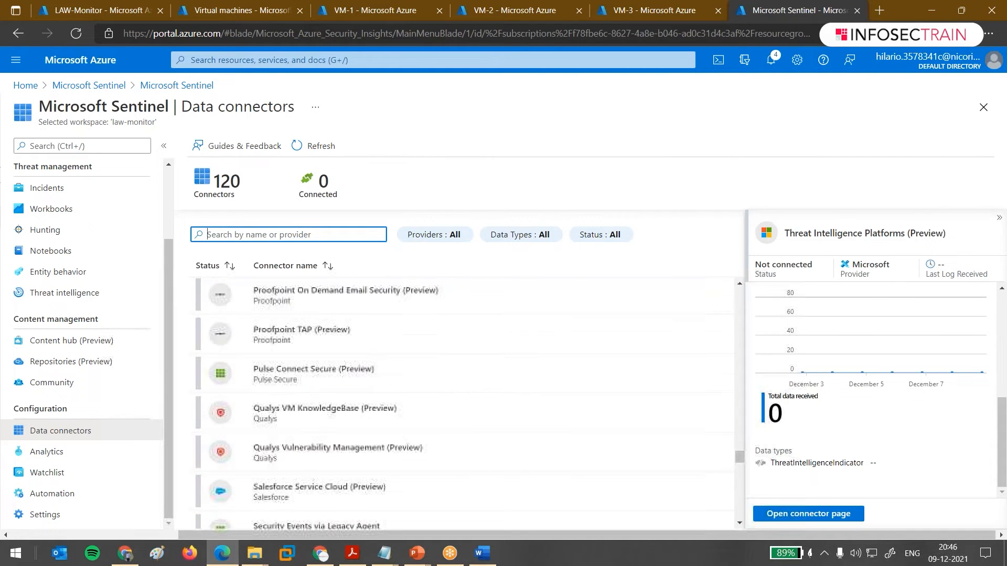
scroll(377, 416, up, 15)
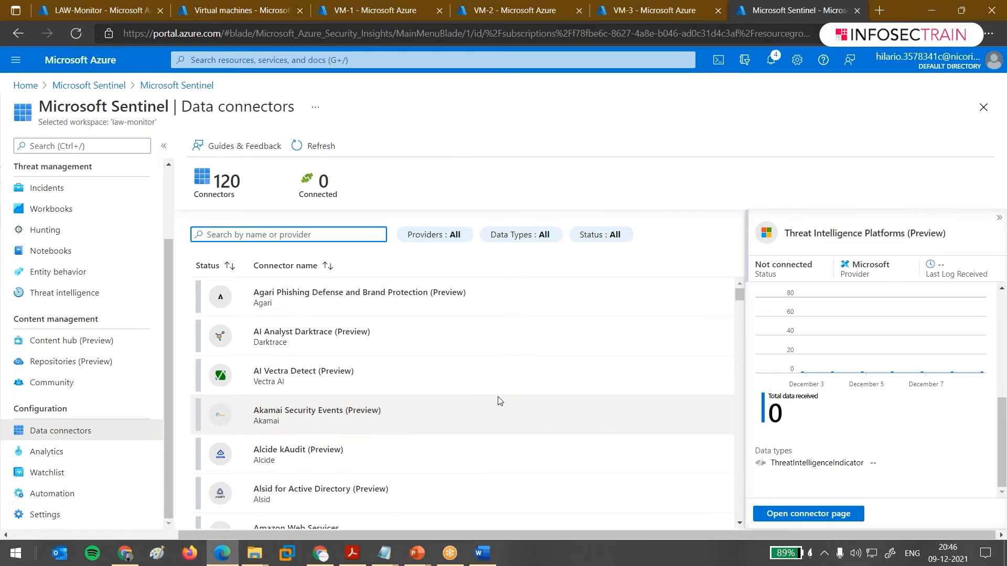
scroll(498, 397, down, 5)
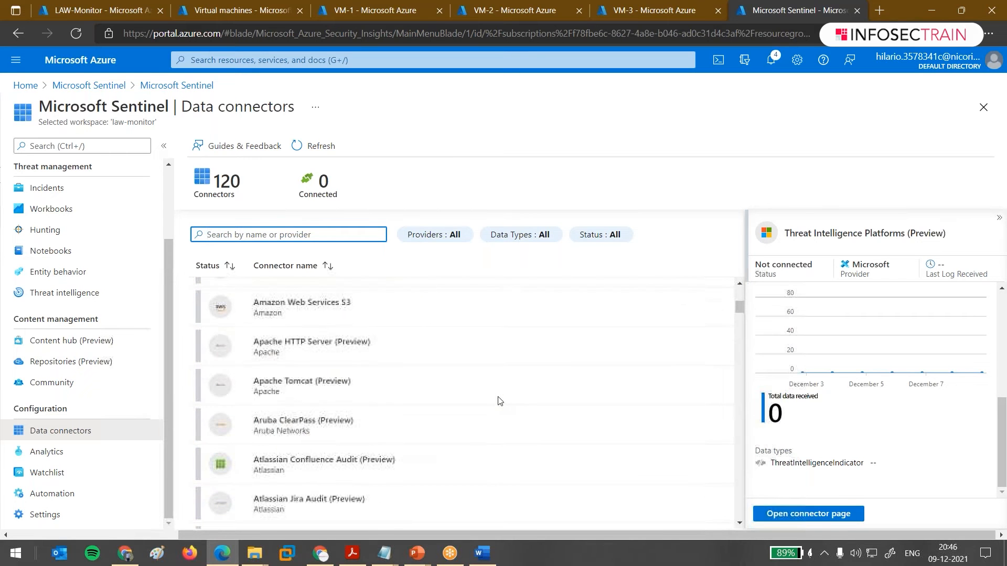
scroll(498, 401, down, 3)
click(292, 358)
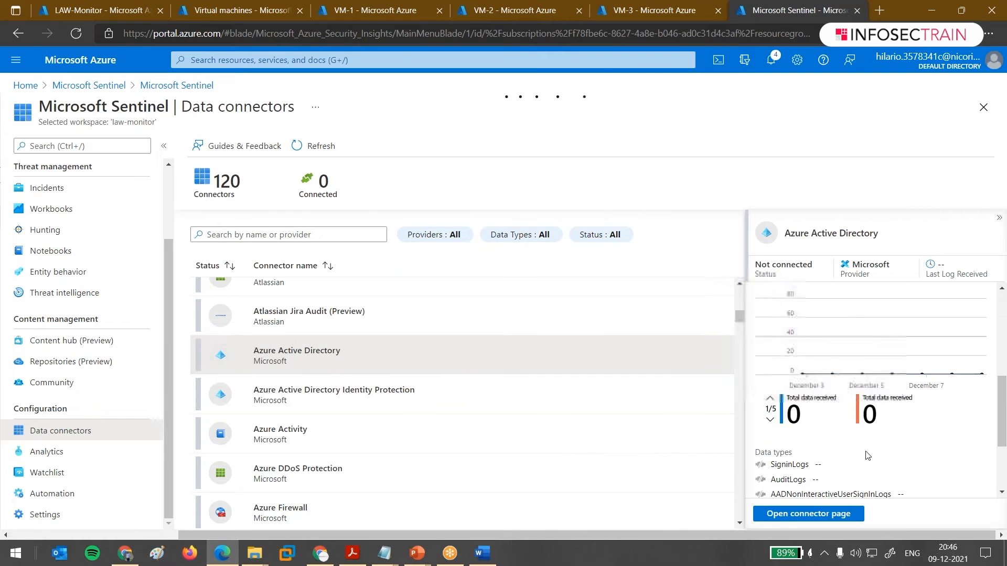
scroll(867, 455, down, 1)
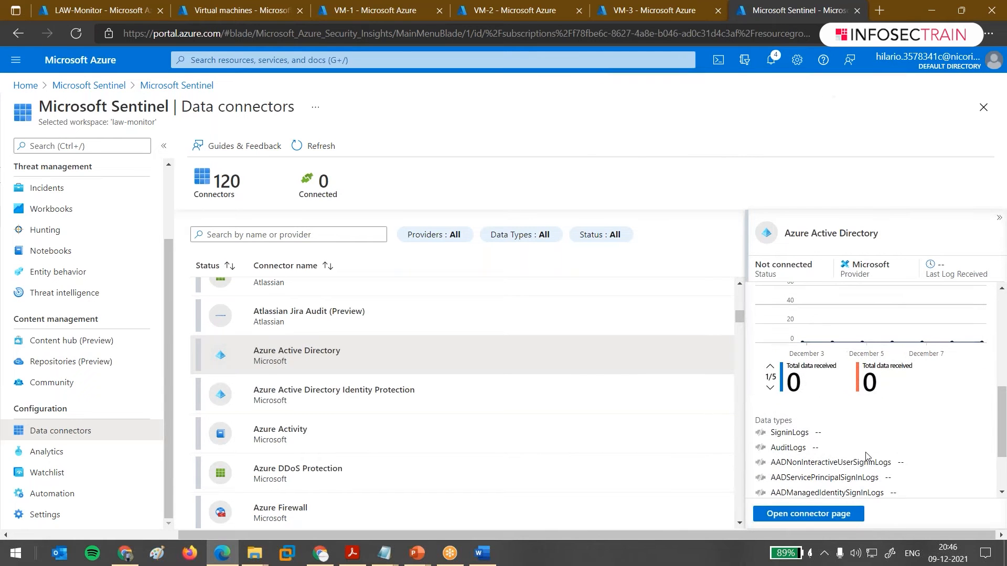
click(819, 523)
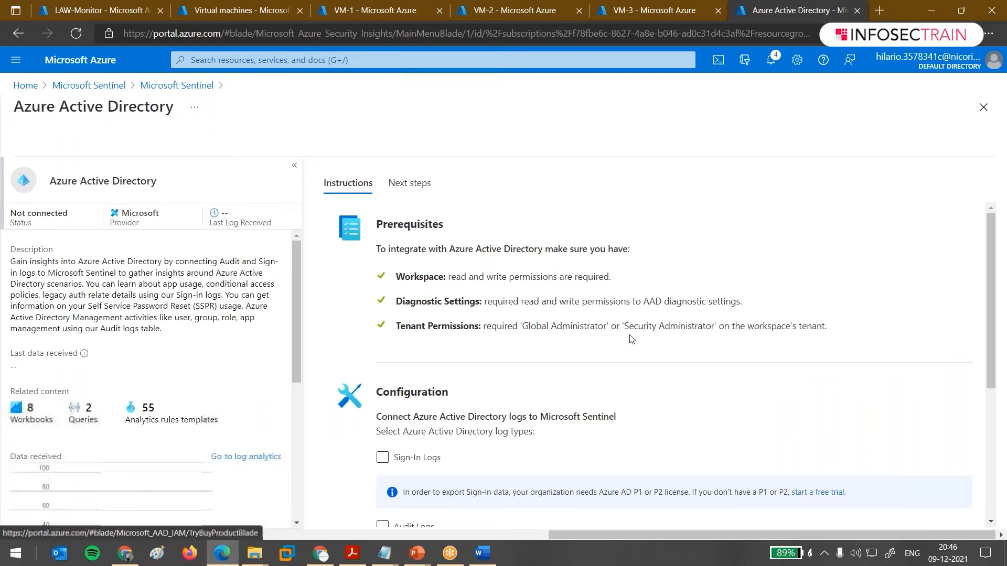
Enable Sign-In Logs and Audit Logs for the Azure Active Directory connector, apply the changes and check the notifications.
scroll(642, 303, down, 3)
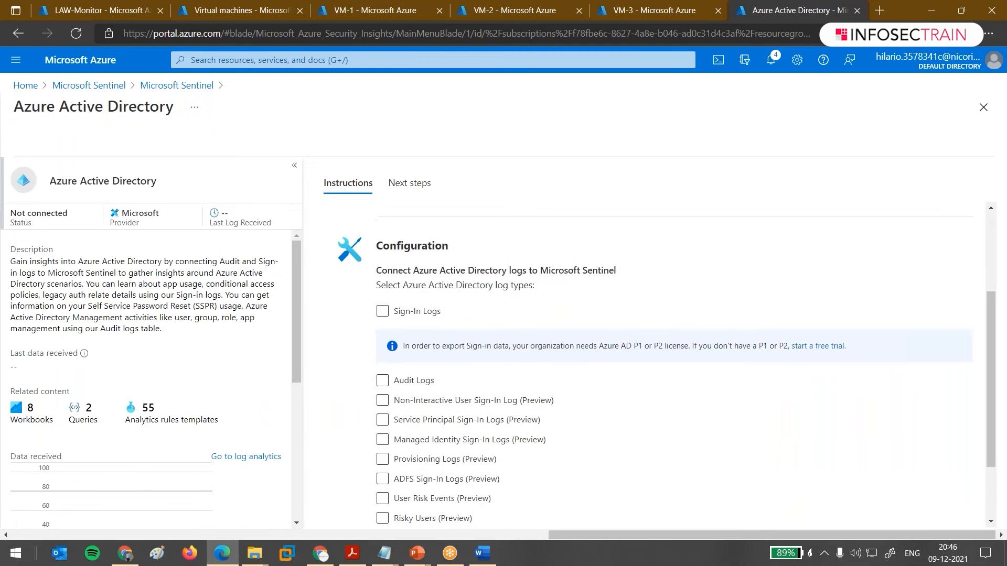
click(384, 312)
scroll(425, 341, down, 2)
click(382, 290)
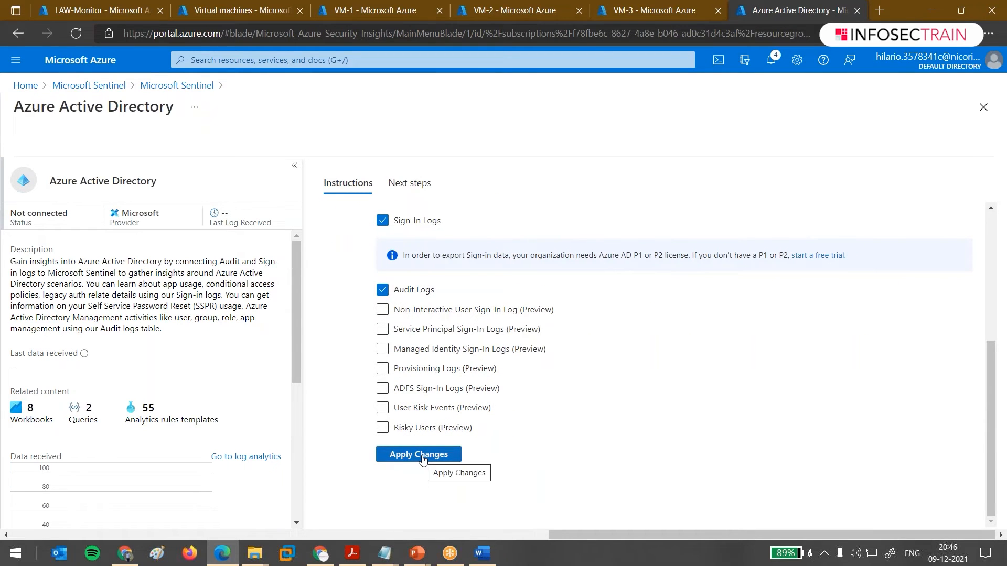
click(422, 454)
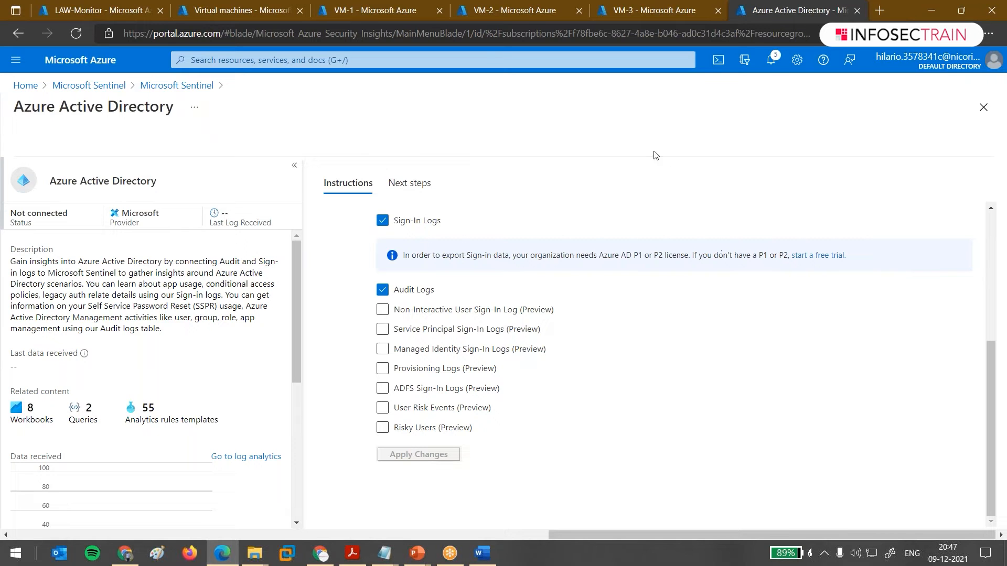
click(771, 61)
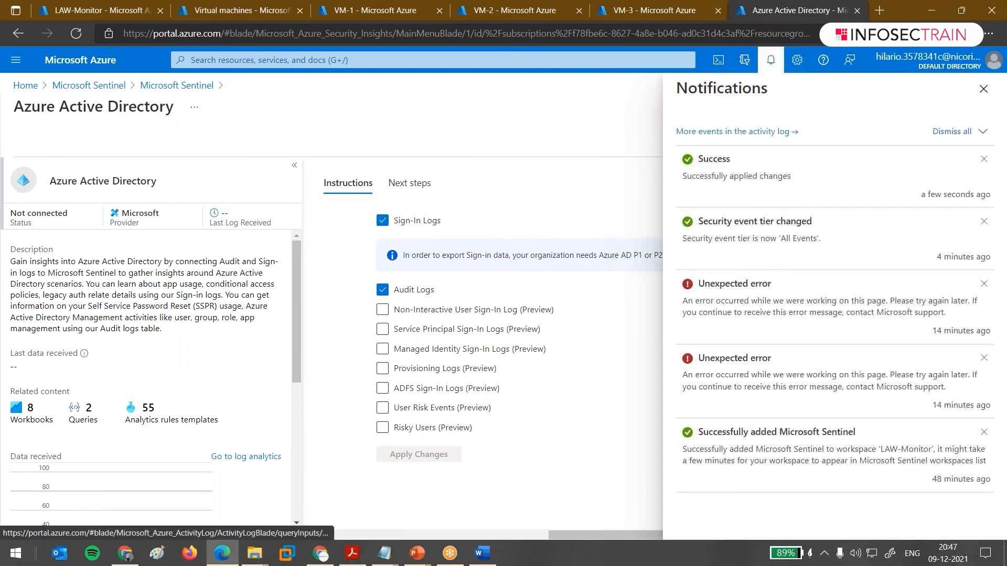
click(400, 139)
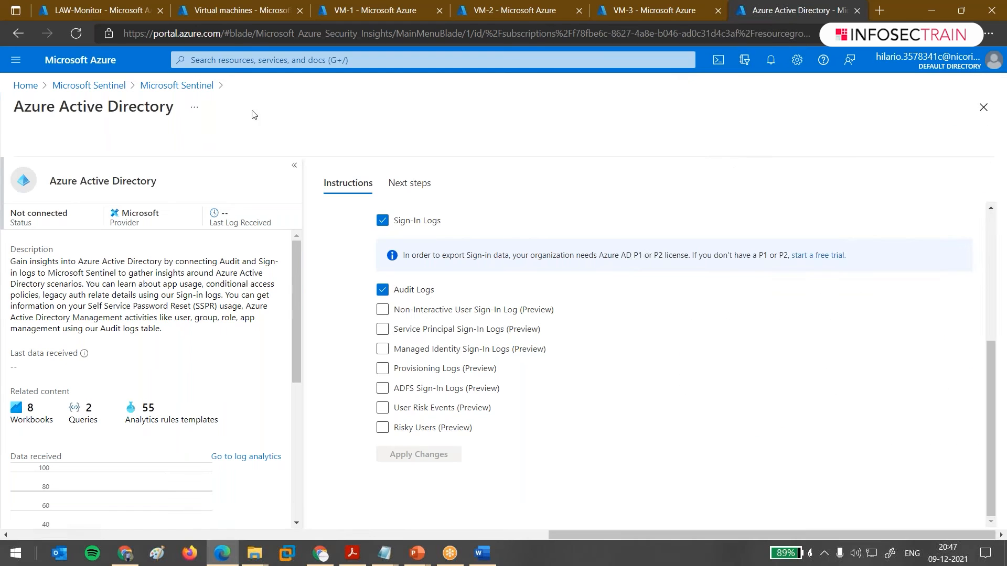
Return to the data connectors list and open the workspace's Incidents page.
click(190, 89)
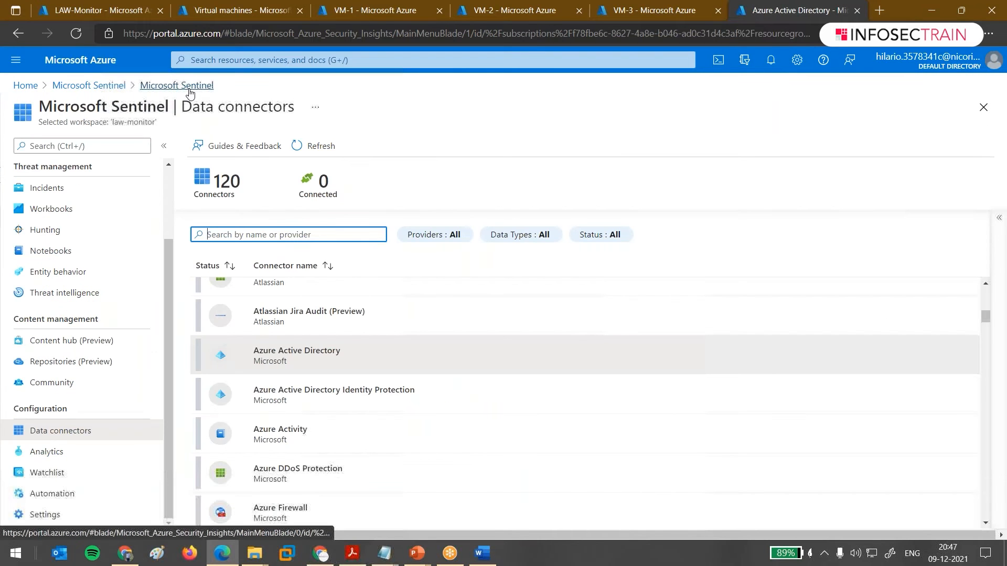
scroll(234, 318, up, 10)
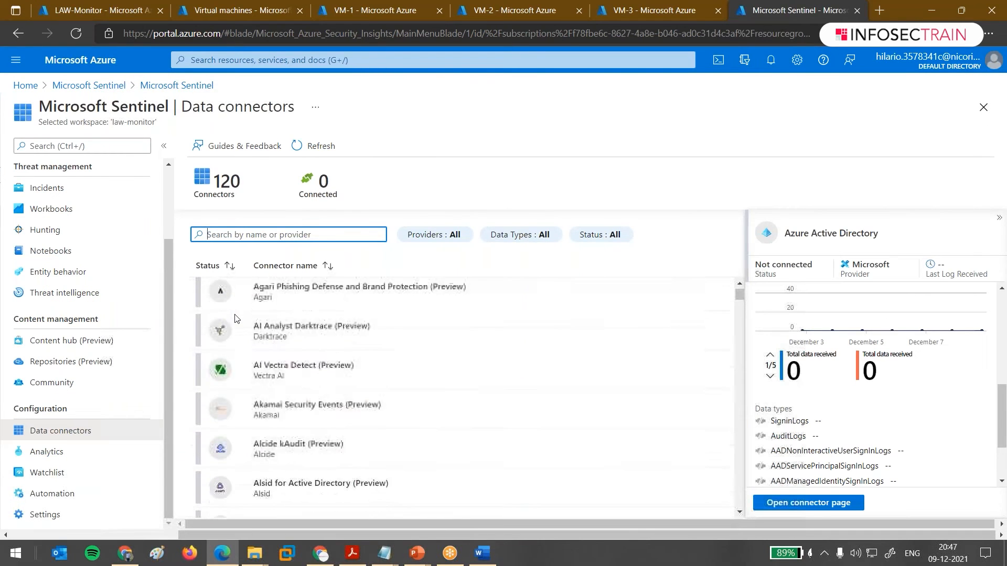
click(72, 194)
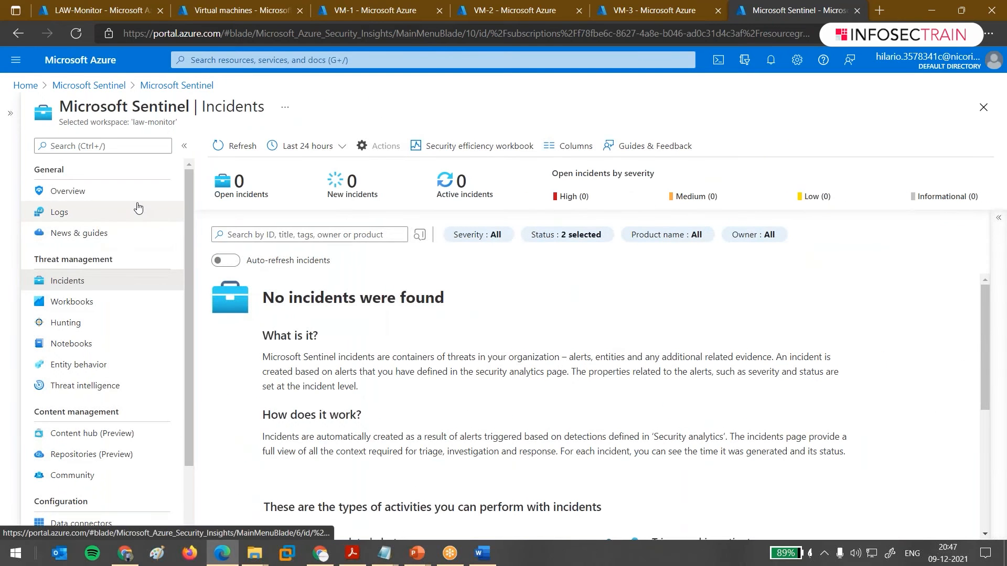
Open the Sentinel Overview page and review the events and alerts chart and the potential malicious events map.
click(130, 195)
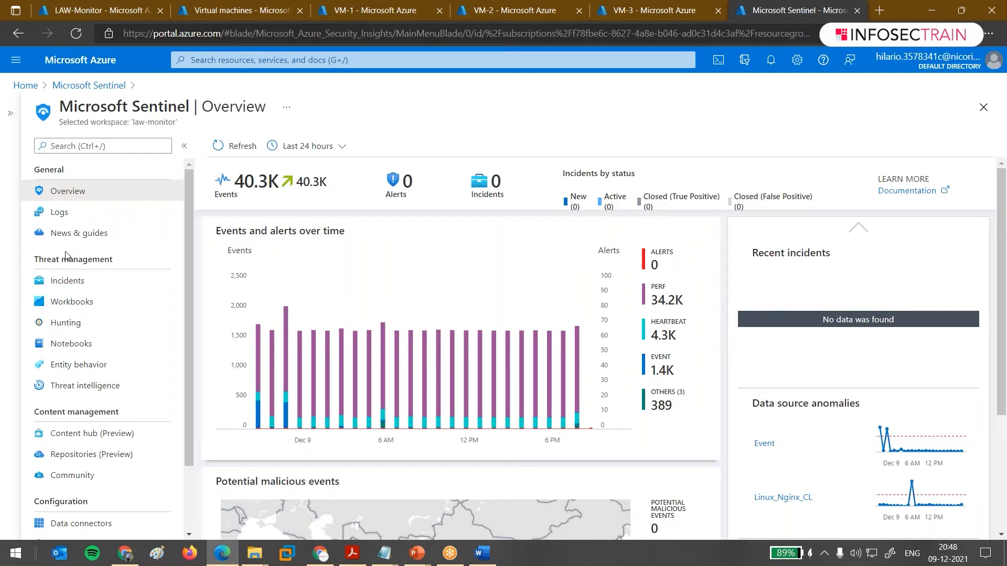
mouse_move(436, 365)
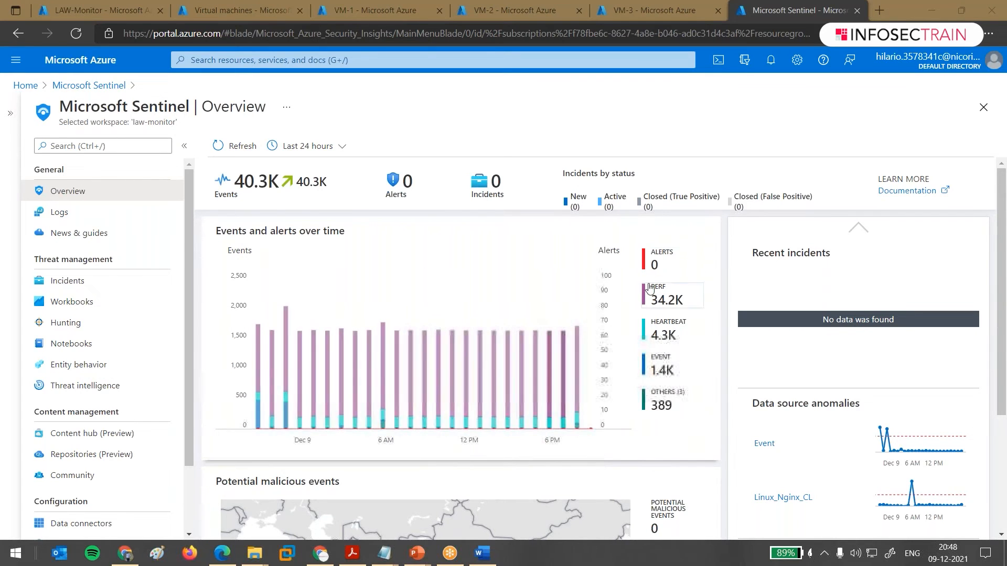
scroll(649, 288, down, 3)
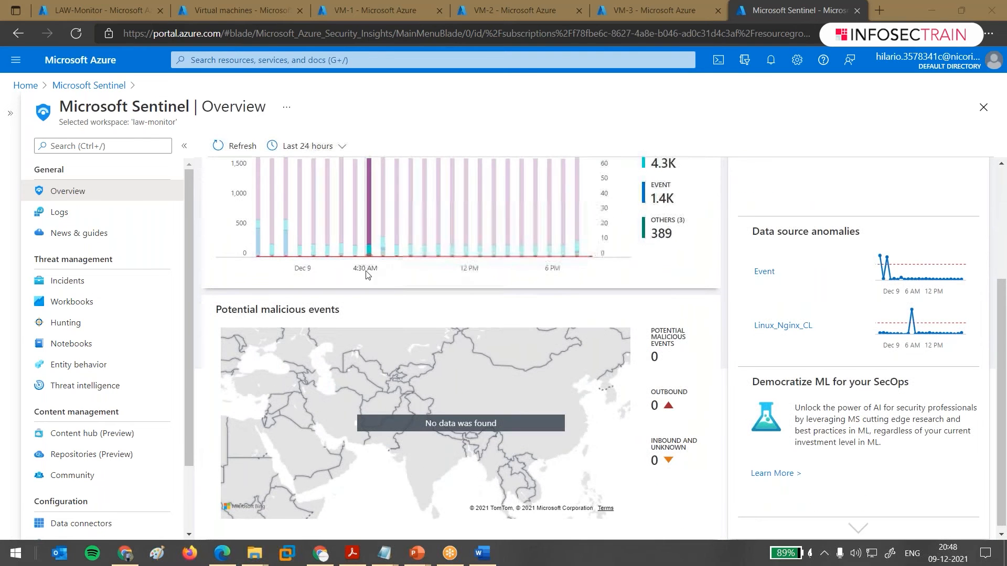
scroll(379, 292, up, 1)
scroll(380, 293, up, 3)
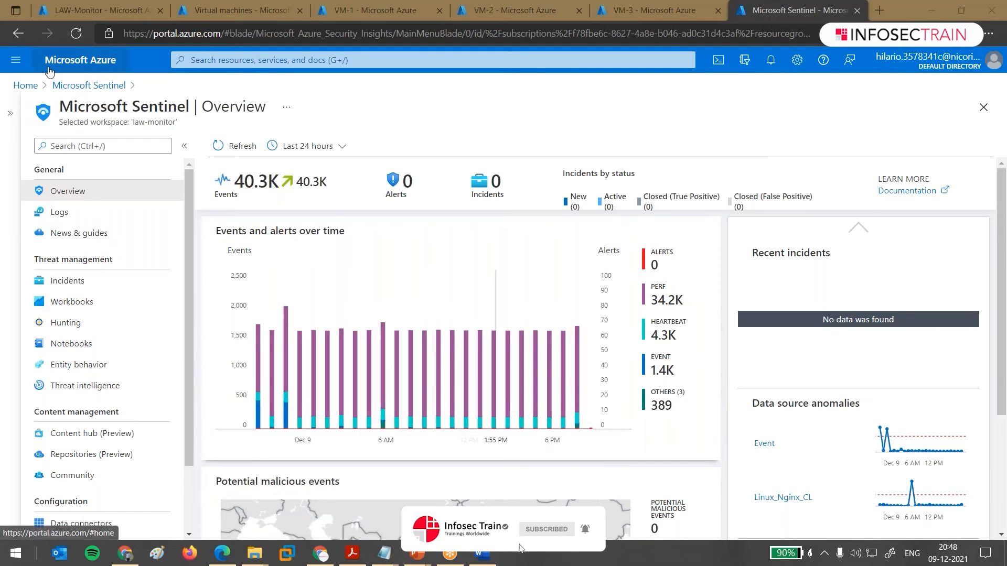
Switch to the LAW-Monitor Log Analytics workspace and open an empty query in Logs, dismissing the sample queries.
click(88, 11)
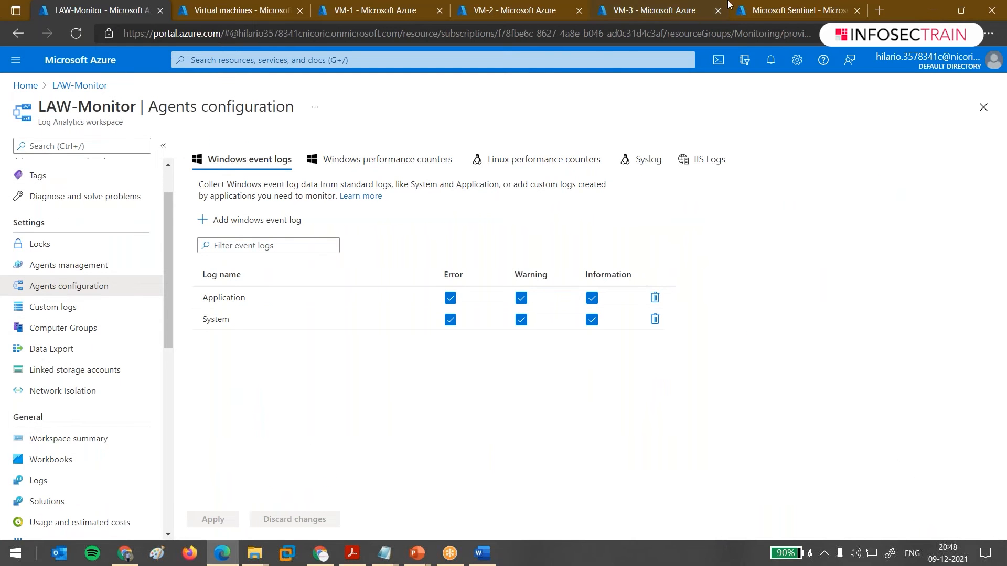
click(791, 6)
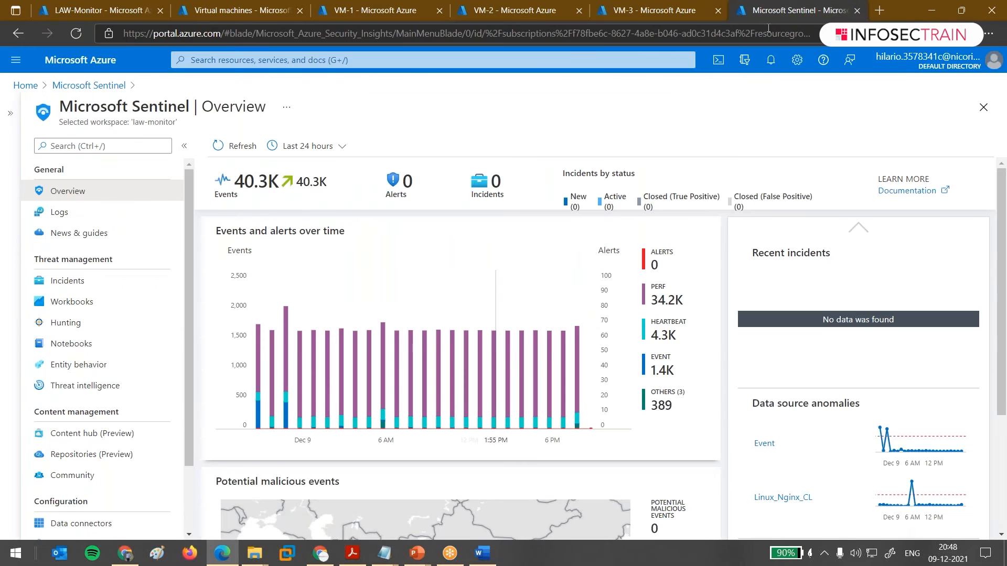
click(118, 12)
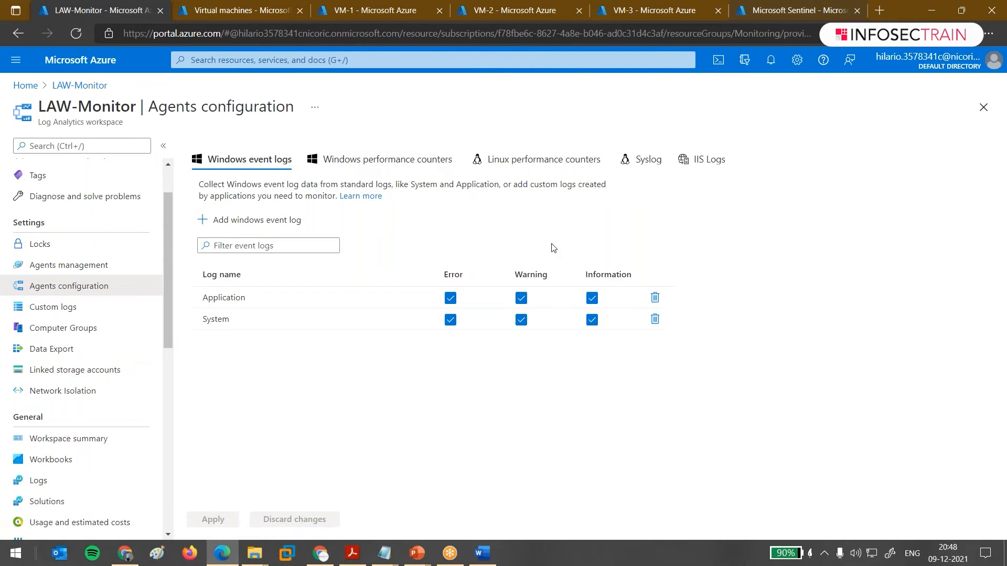
click(69, 484)
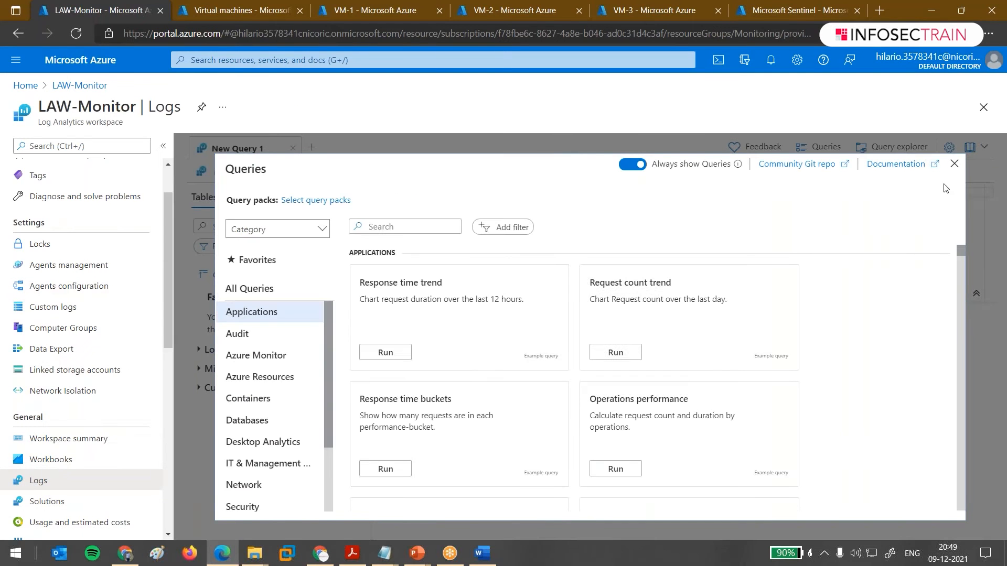
click(955, 163)
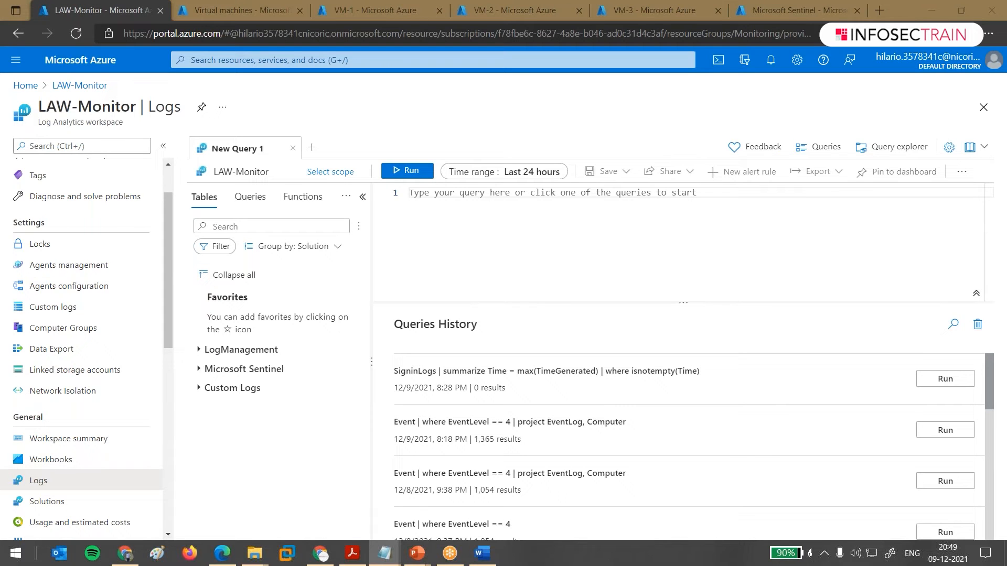
Write a query on the Perf table: | where CounterName == "Available MBytes" and toint(CounterValue) < 6000.
click(703, 219)
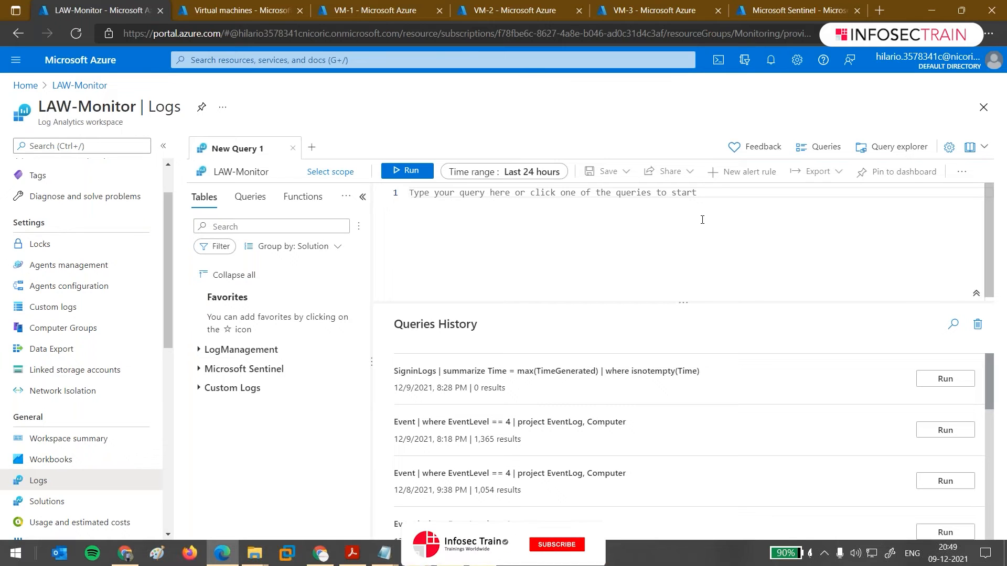
text(| where CounterName == "Available MBytes" and toint(CounterValue) < 6000)
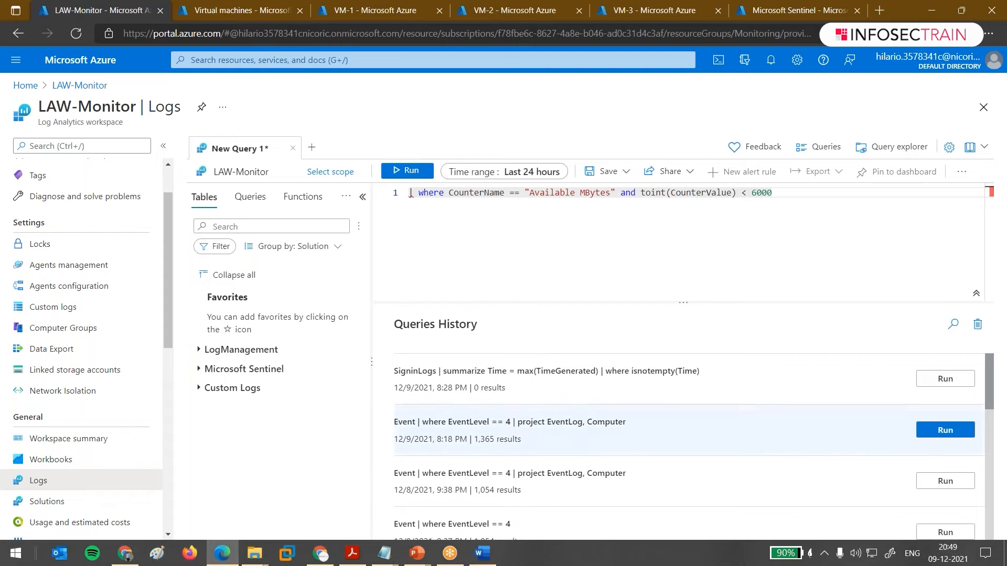
key(Return)
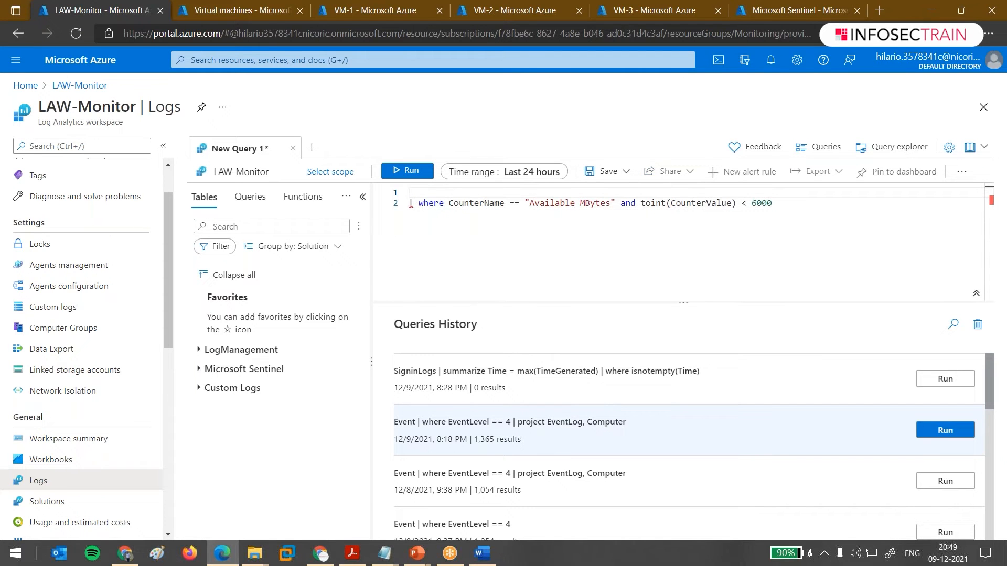
text(Pe)
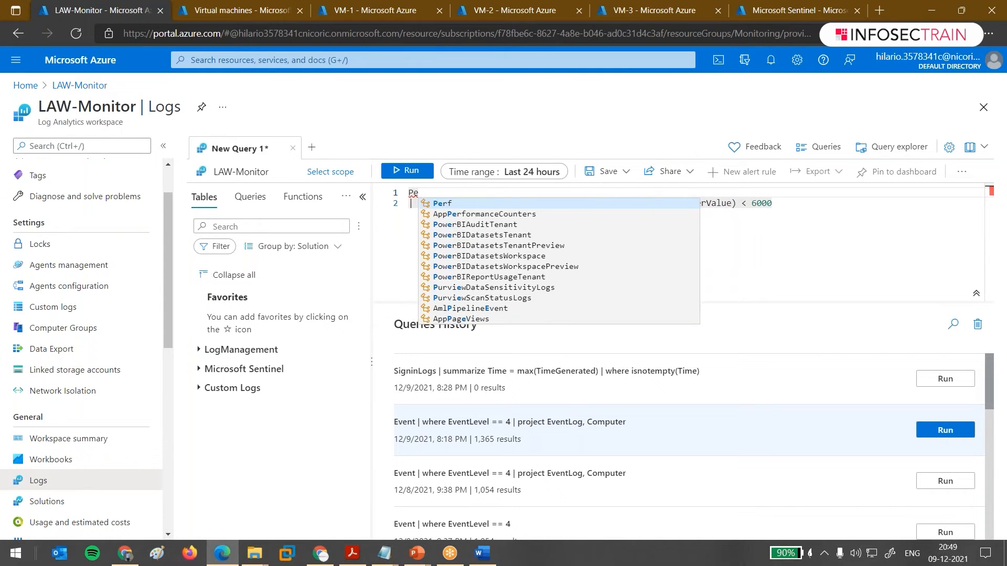
key(Tab)
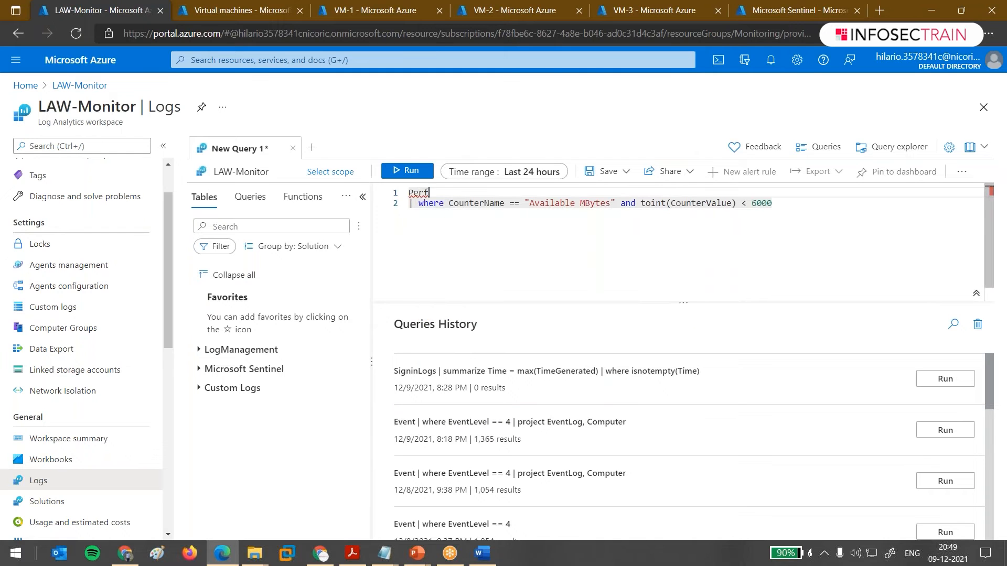
drag(458, 203, 535, 204)
click(541, 203)
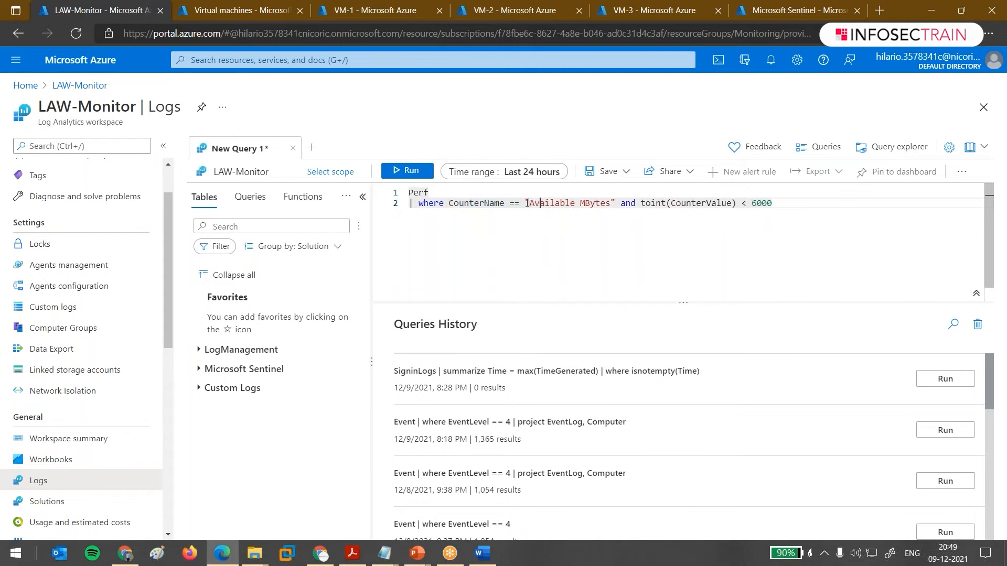
drag(667, 204, 746, 203)
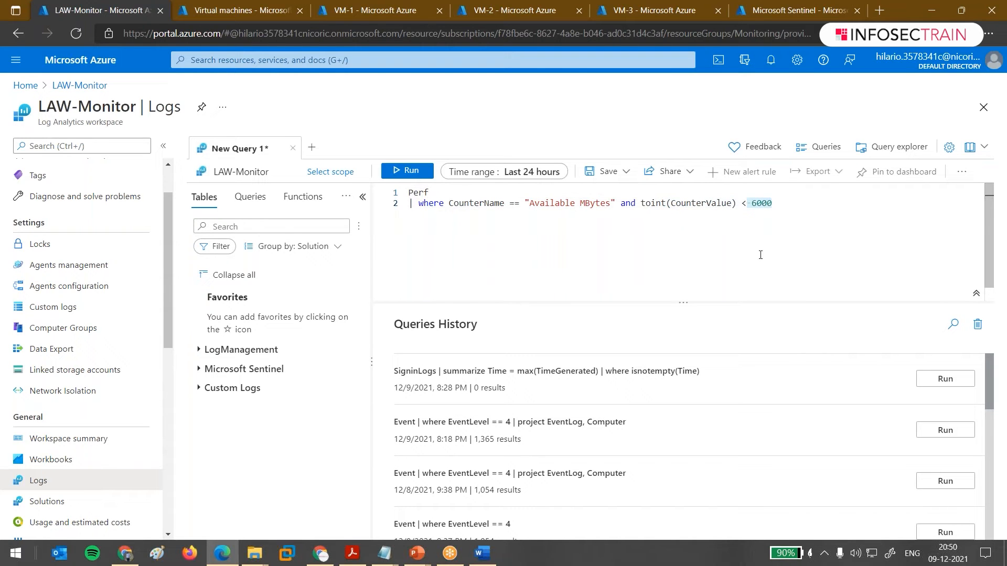
click(774, 218)
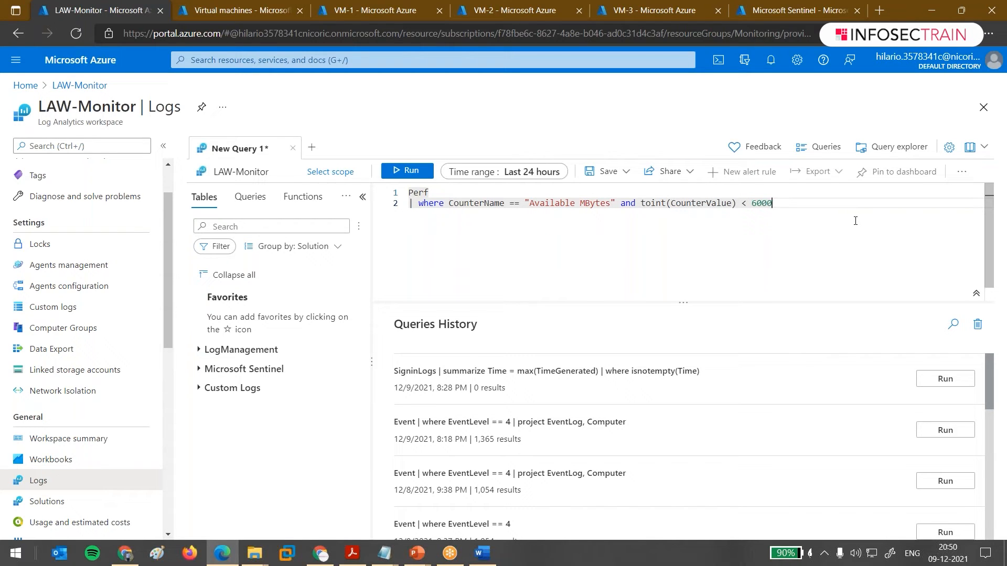
Run the Perf query and look through the returned memory records.
click(405, 173)
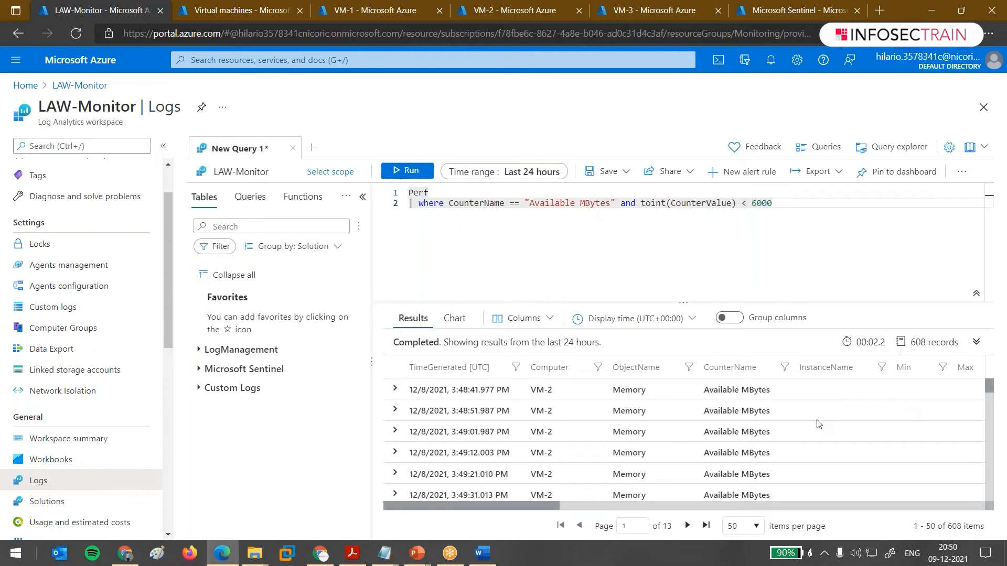
scroll(819, 424, down, 8)
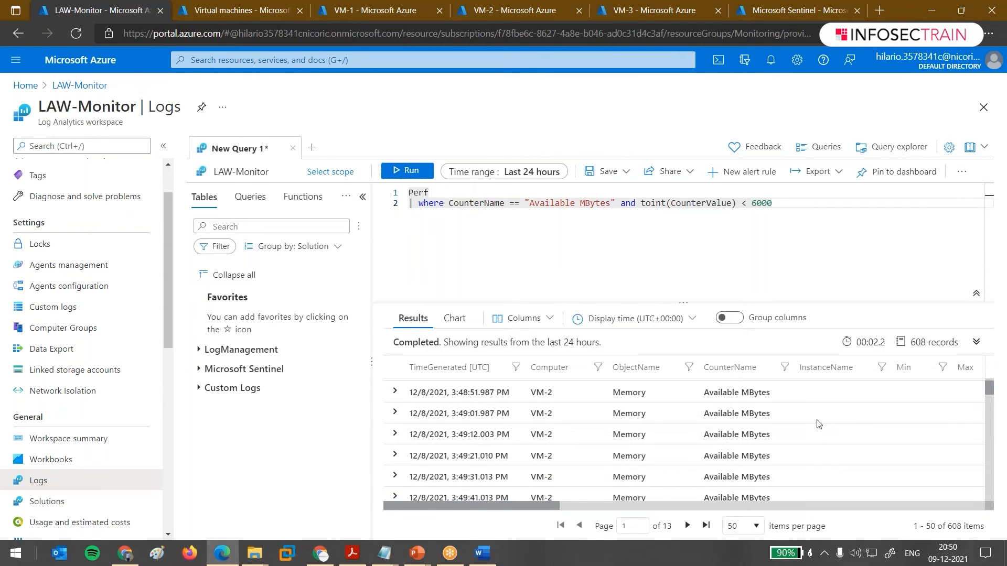
scroll(462, 430, down, 3)
scroll(534, 445, up, 2)
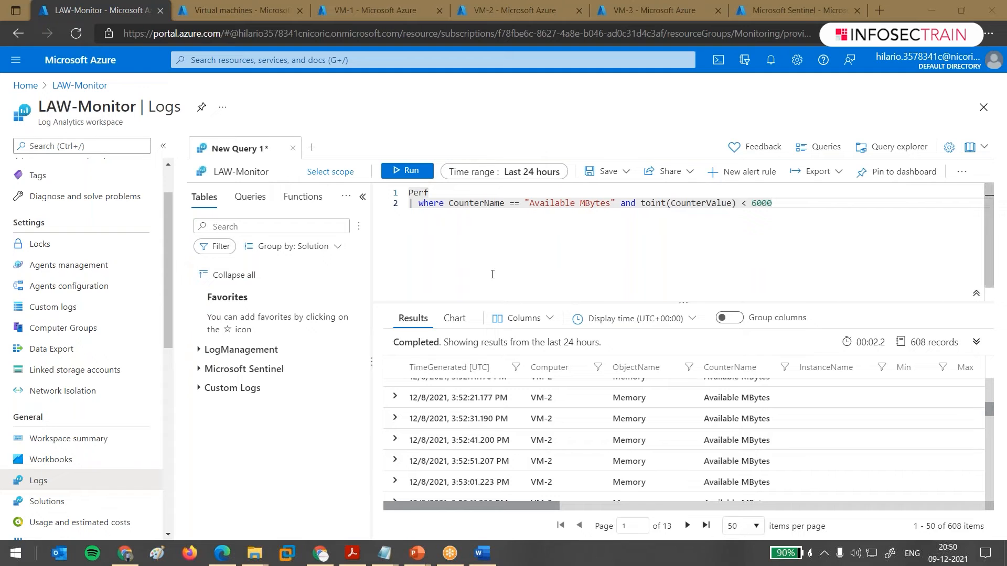
scroll(609, 404, down, 1)
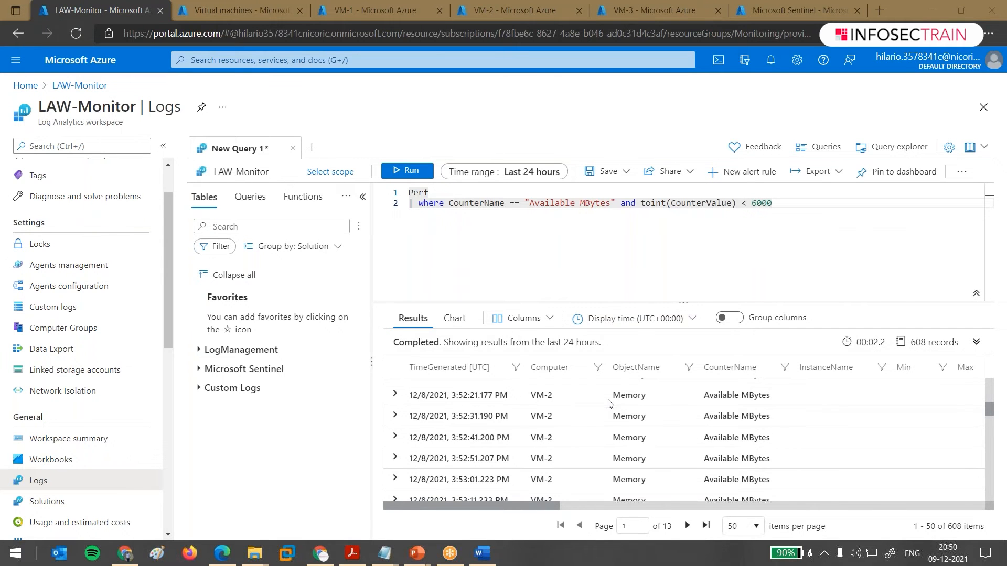
Start a new alert rule from the Perf query, check its estimated monthly cost, and return to the workspace's Logs.
scroll(608, 404, down, 2)
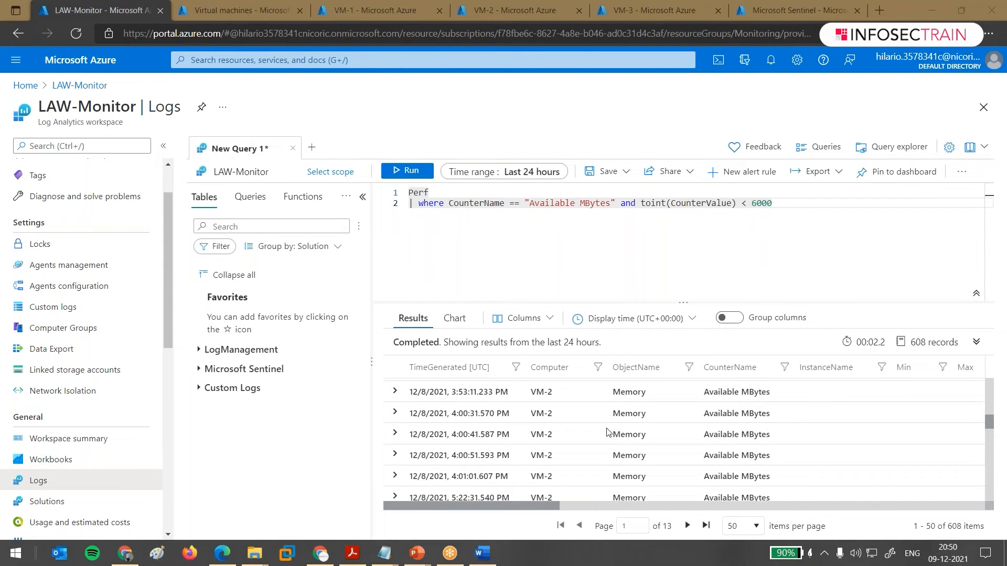
scroll(608, 433, down, 1)
scroll(608, 433, up, 3)
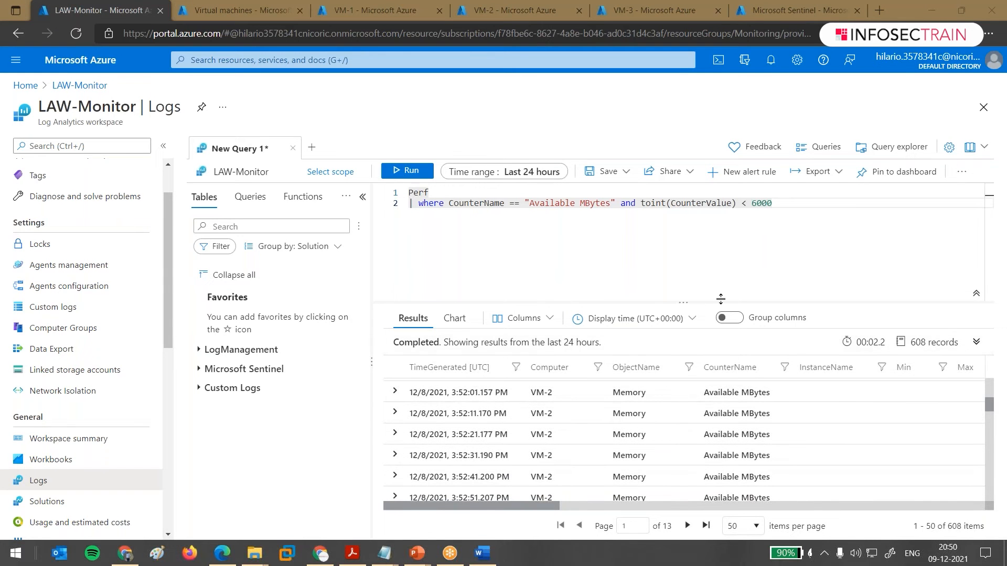
click(742, 174)
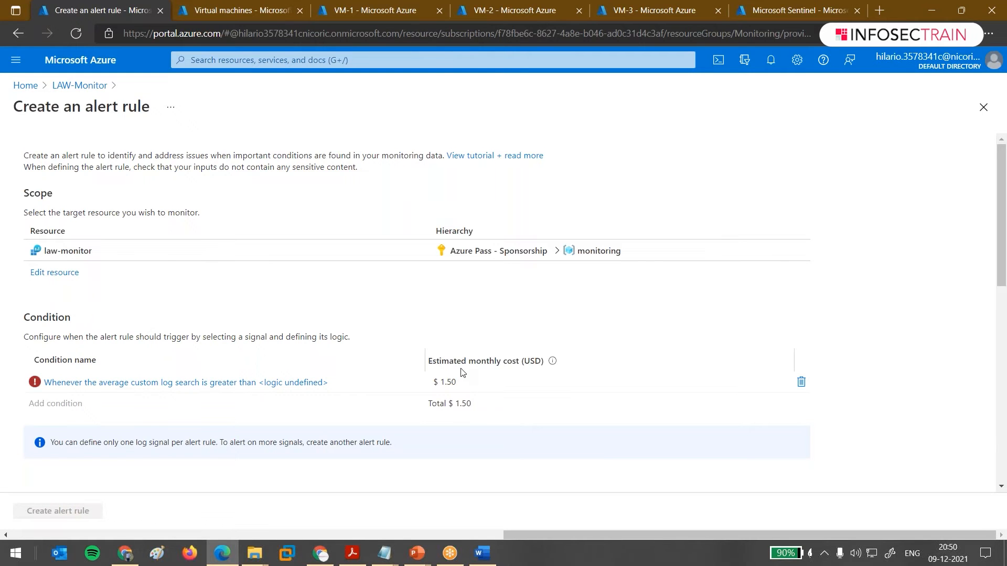
drag(439, 361, 546, 362)
drag(433, 382, 472, 382)
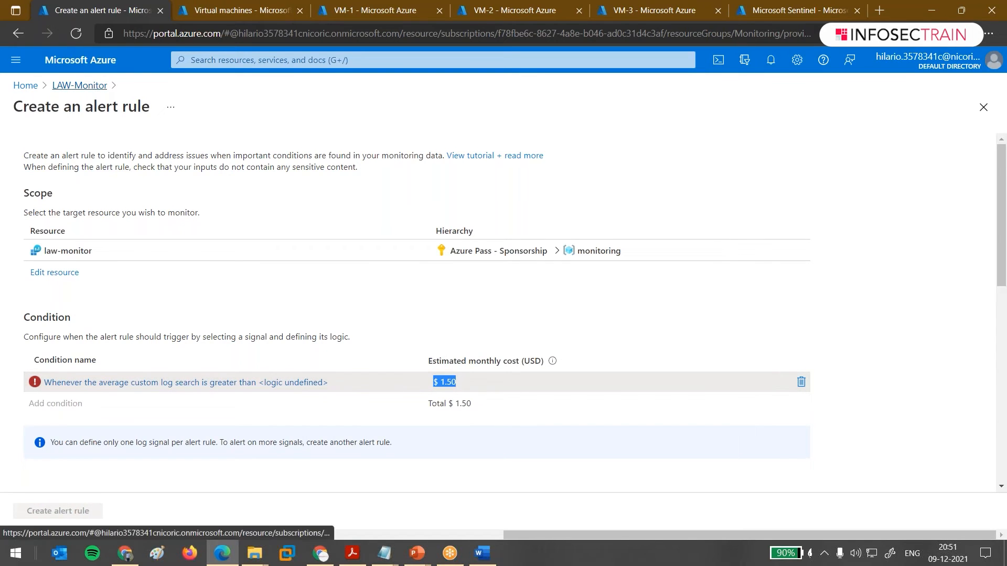
click(79, 86)
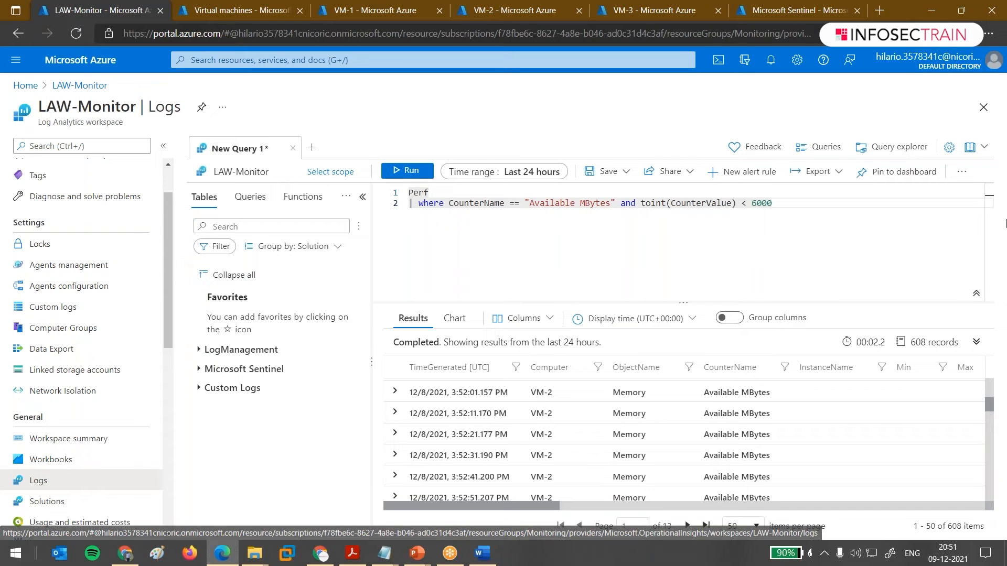
Open the pricing settings of Microsoft Sentinel and read how the service is billed for ingested data.
click(814, 5)
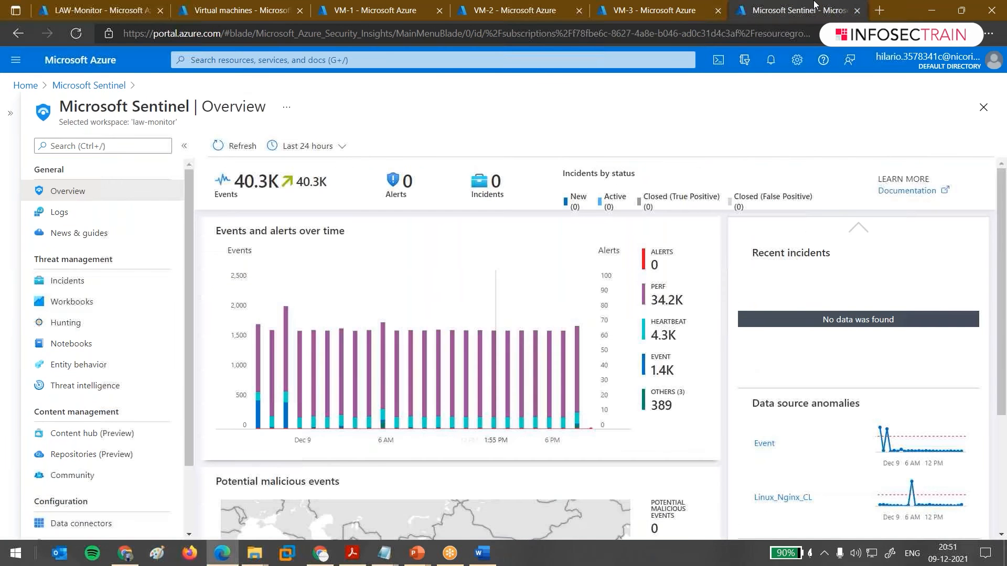
scroll(105, 472, down, 2)
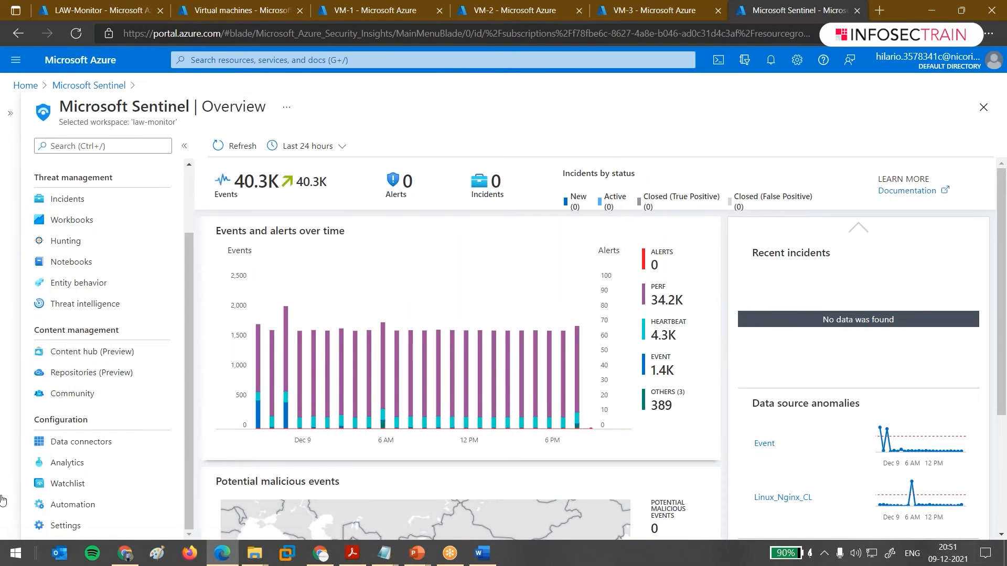
click(75, 529)
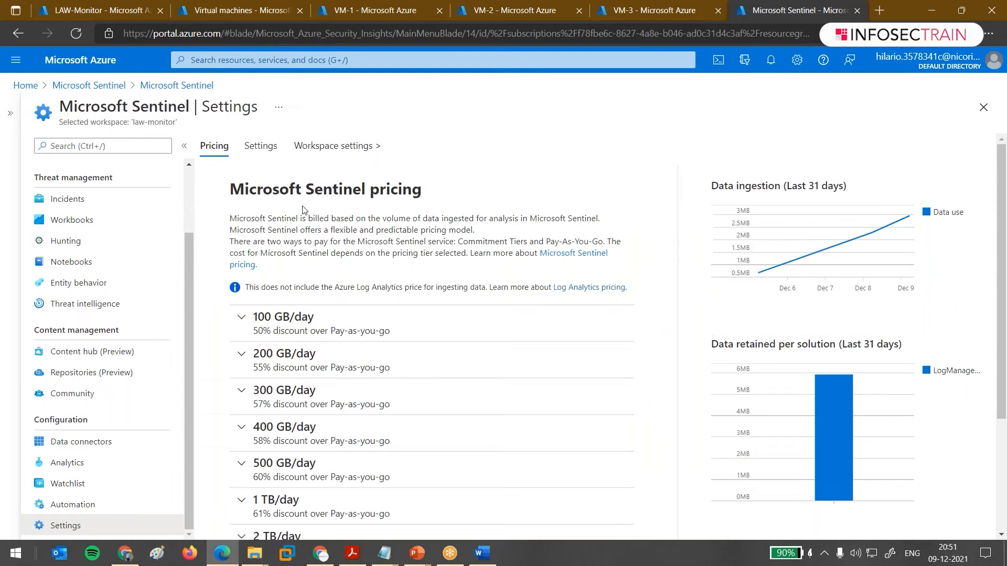
drag(234, 219, 430, 220)
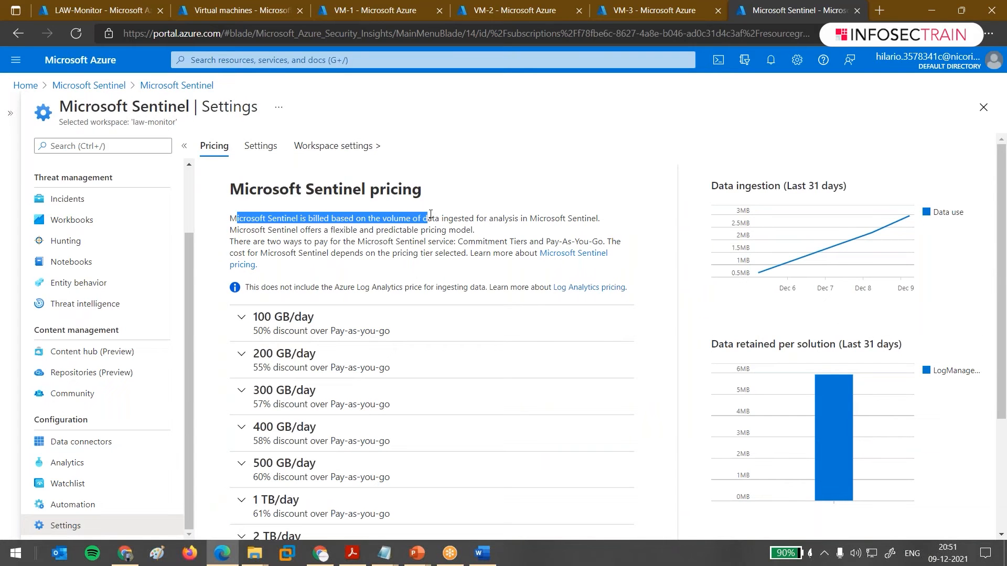
click(395, 253)
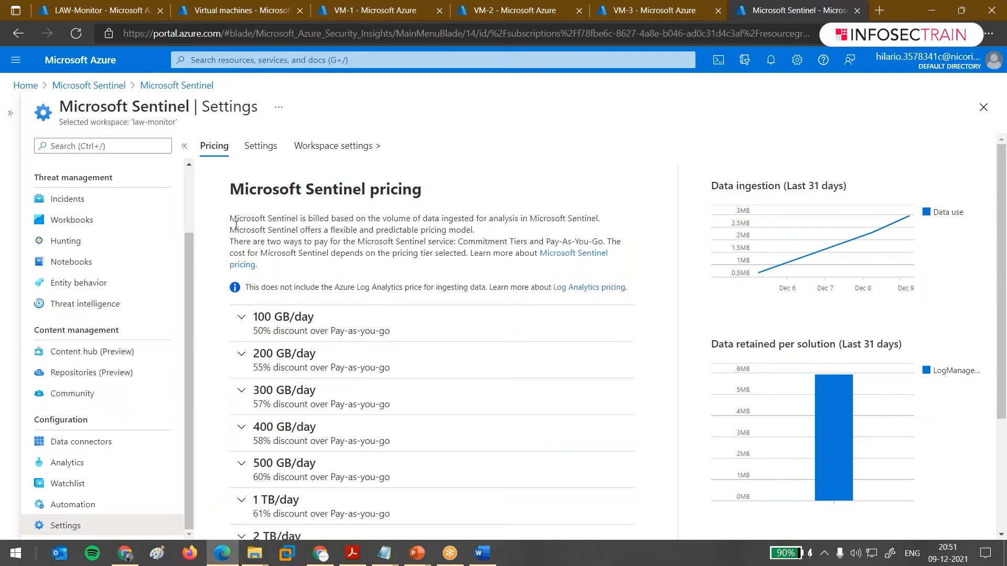
drag(232, 219, 603, 222)
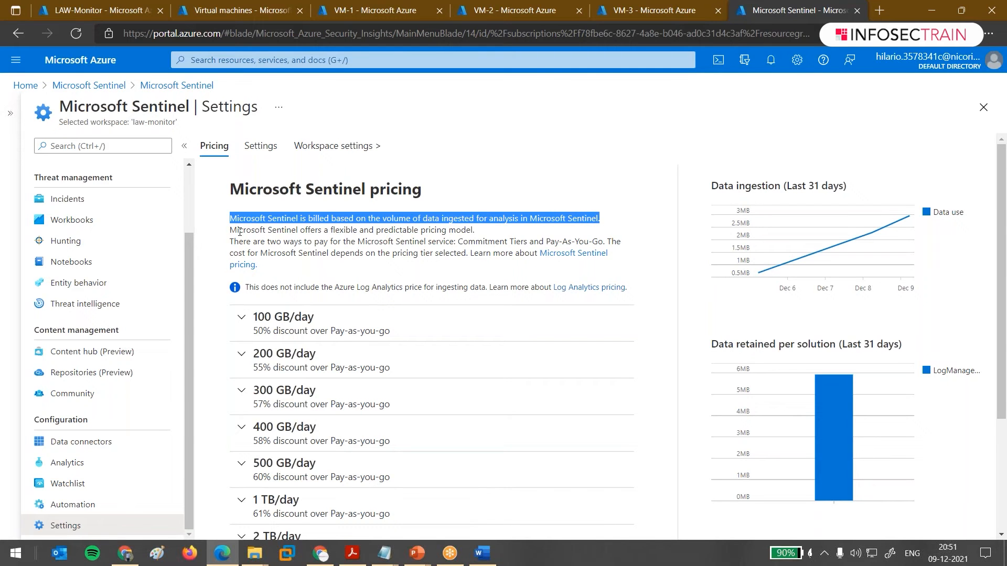
drag(230, 231, 475, 231)
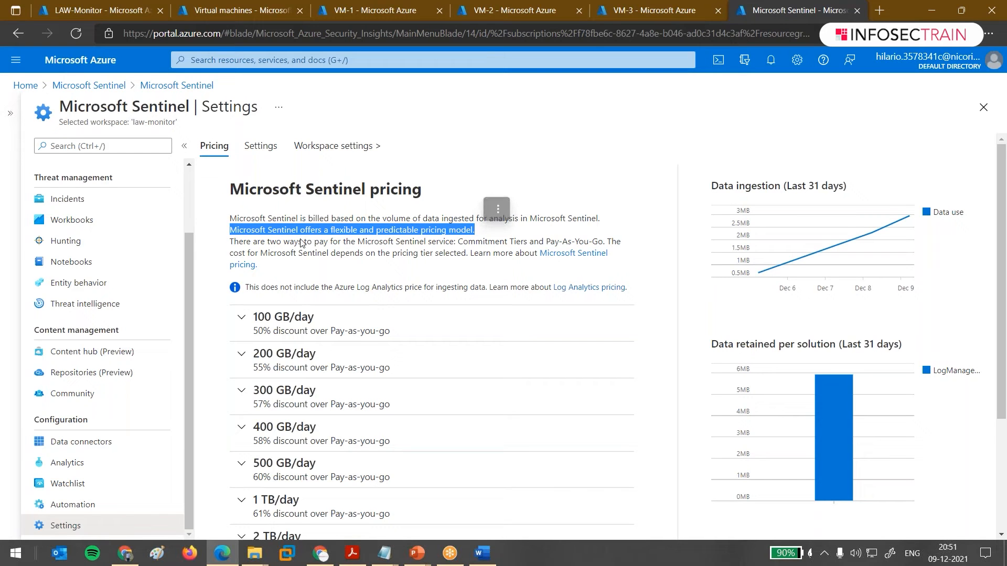
Read the two payment options, Commitment Tiers and Pay-As-You-Go, and the note about the Azure Log Analytics ingestion price.
drag(234, 242, 604, 240)
click(489, 242)
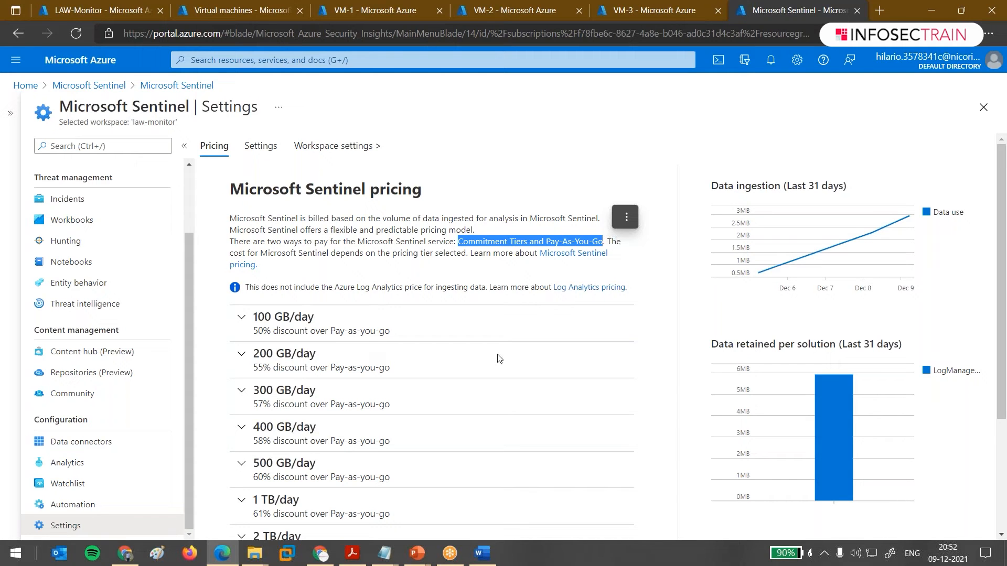
drag(350, 256, 468, 257)
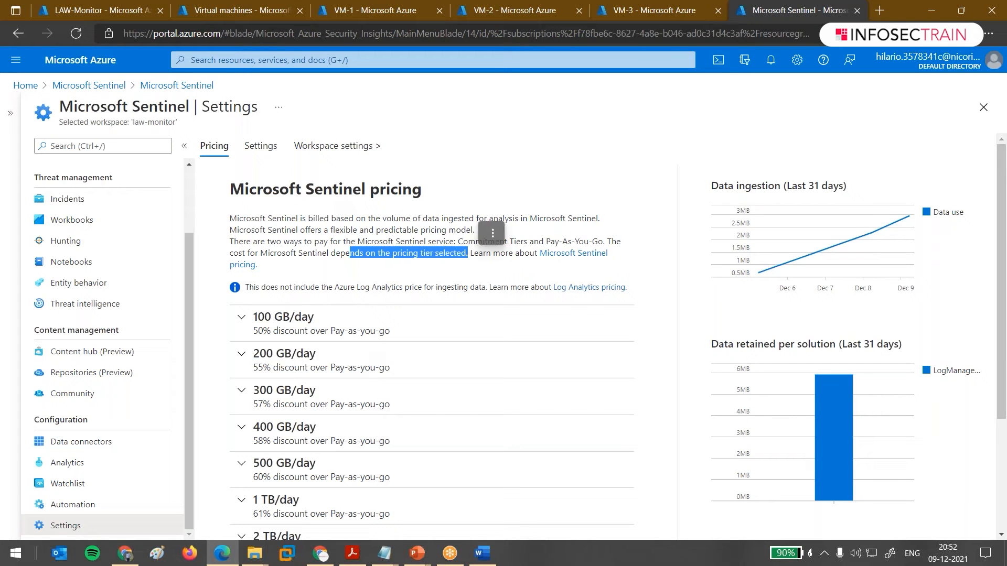
drag(255, 288, 490, 288)
click(250, 292)
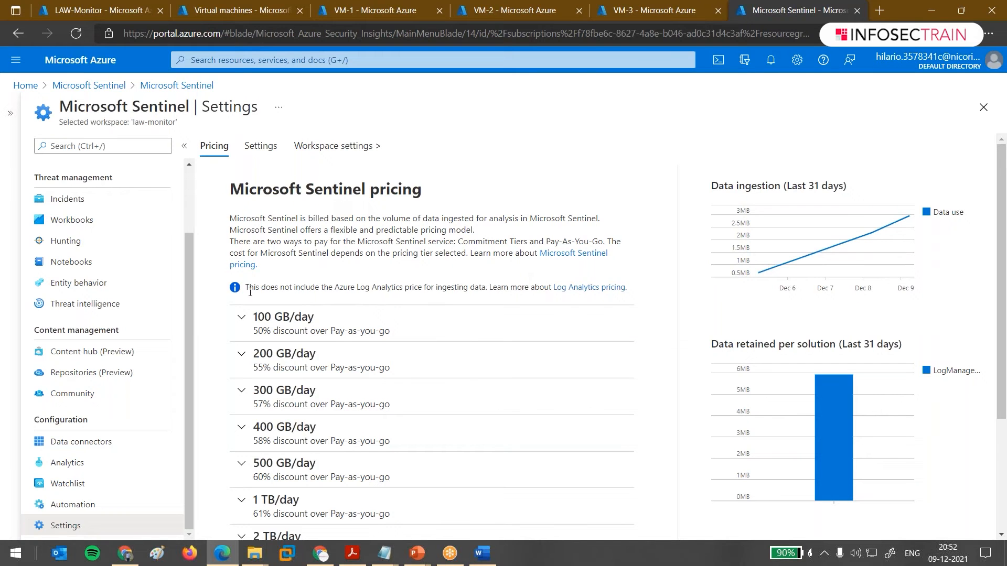
click(135, 6)
click(781, 10)
Expand the 100 GB/day commitment tier and read its discount, additional data retention charges and commitment terms.
click(247, 319)
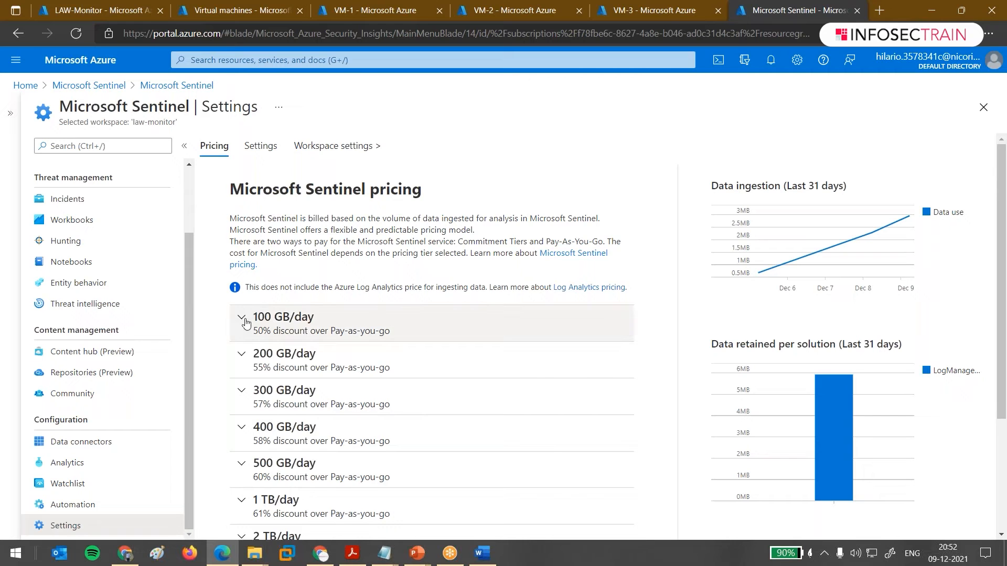
drag(292, 354, 491, 355)
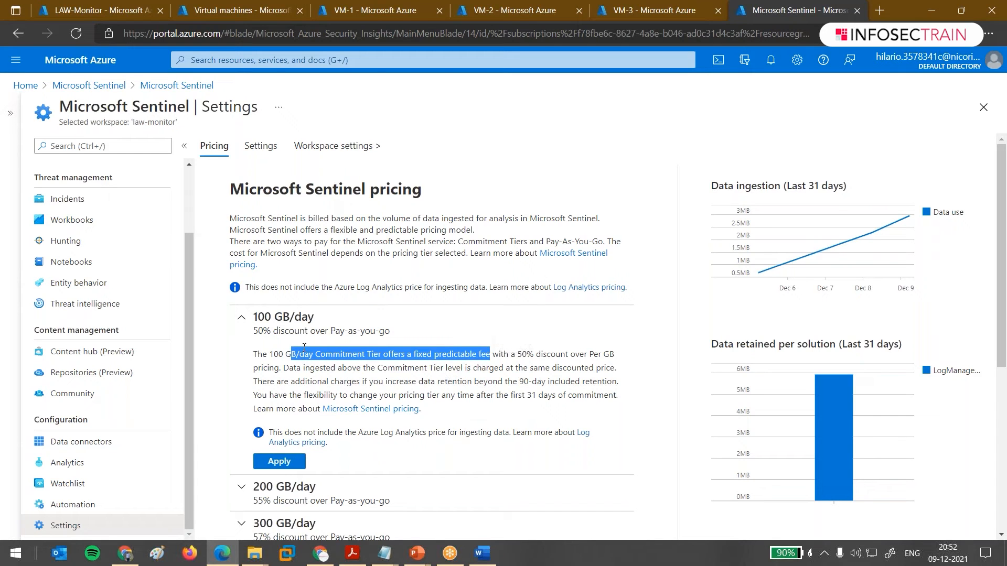
drag(258, 331, 353, 331)
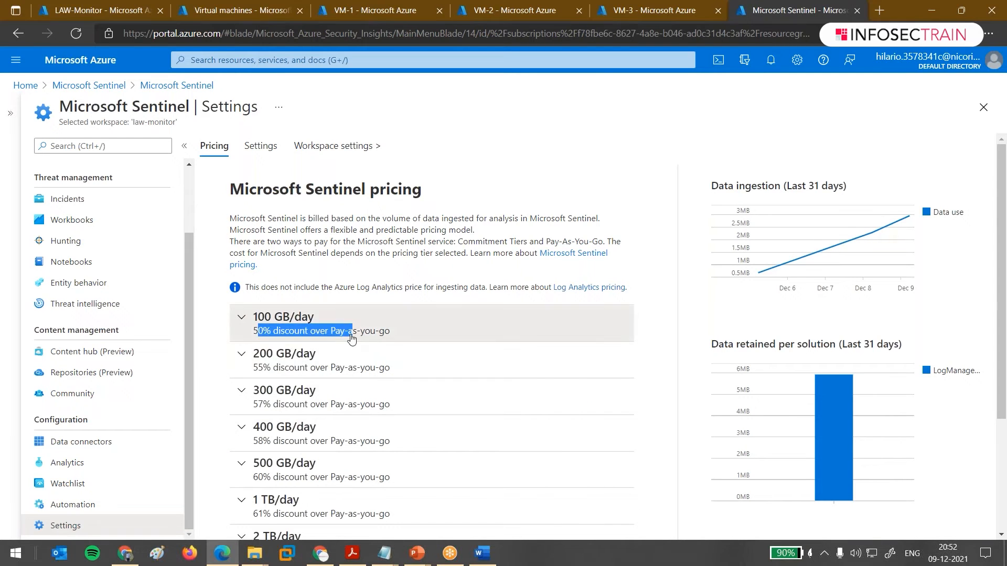
click(351, 338)
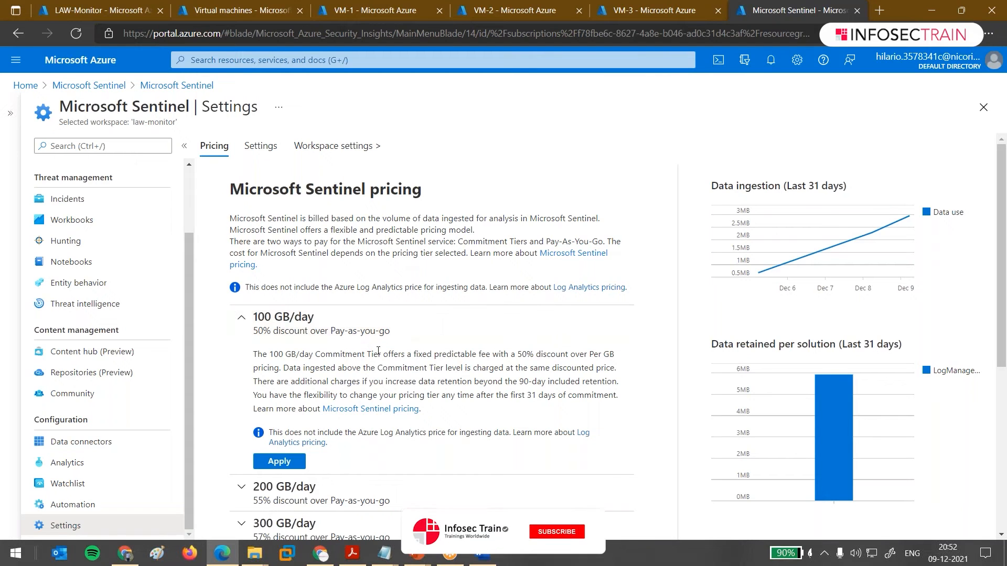
drag(373, 355, 524, 355)
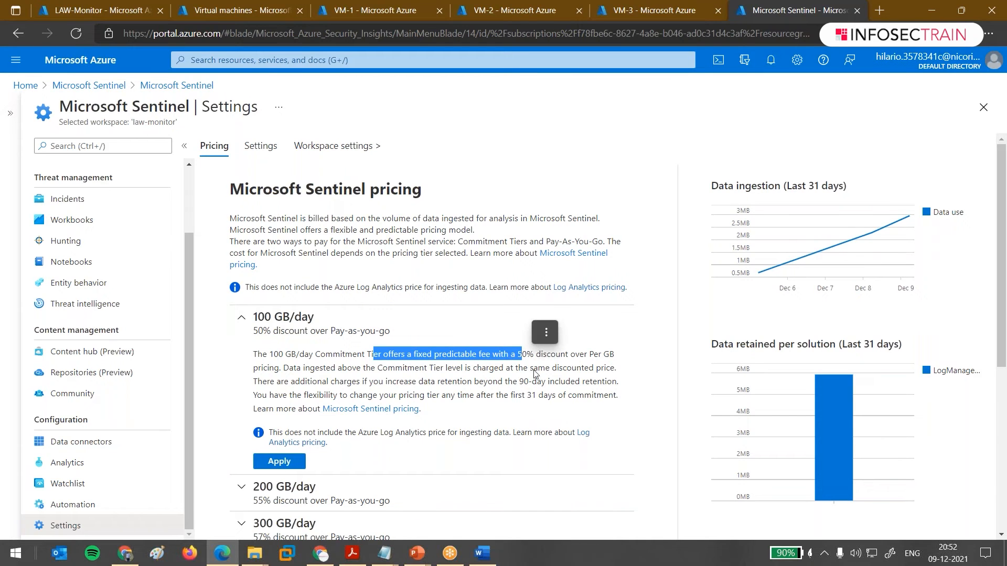
drag(523, 355, 597, 381)
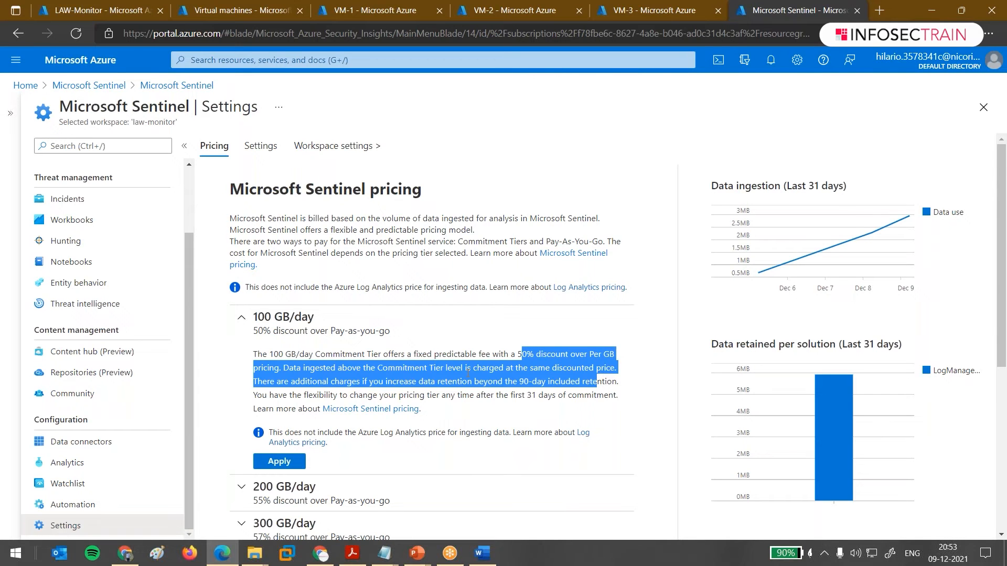
scroll(468, 371, down, 1)
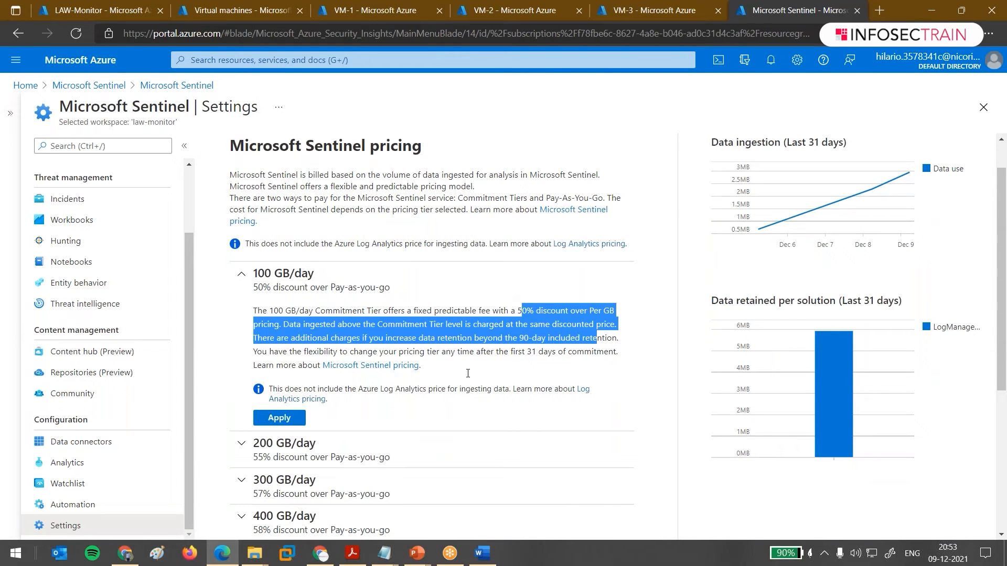
scroll(468, 373, down, 1)
drag(263, 335, 559, 322)
scroll(389, 363, down, 1)
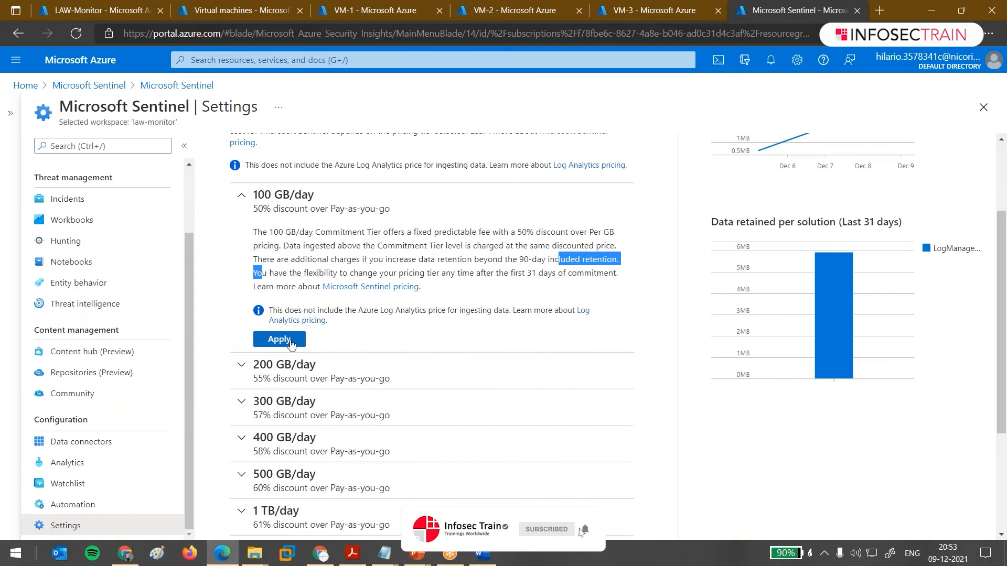
Expand the 200 GB/day and 500 GB/day tiers and look over the remaining pricing tiers down to Pay-as-you-go.
click(293, 367)
scroll(295, 335, down, 2)
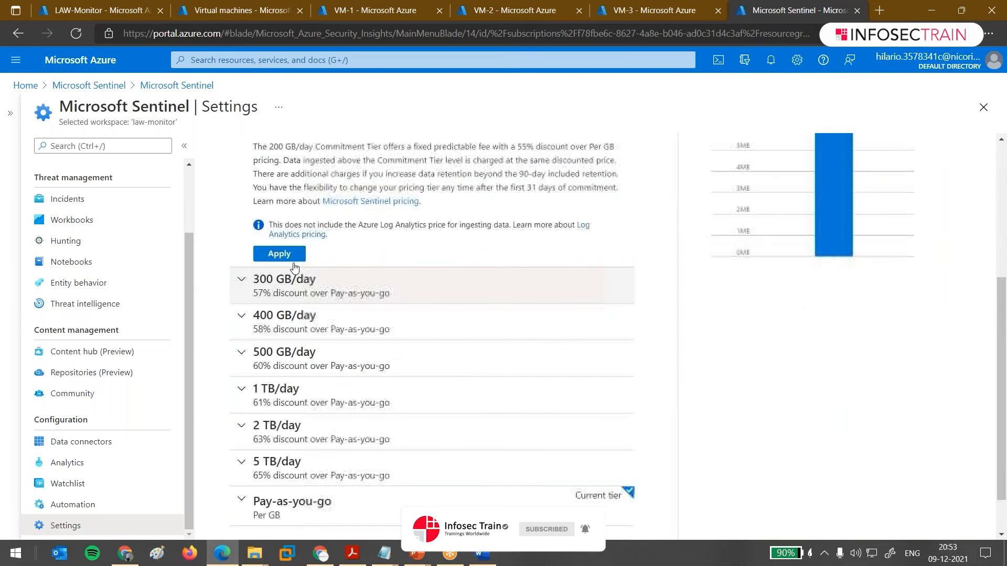
scroll(295, 268, down, 1)
click(245, 309)
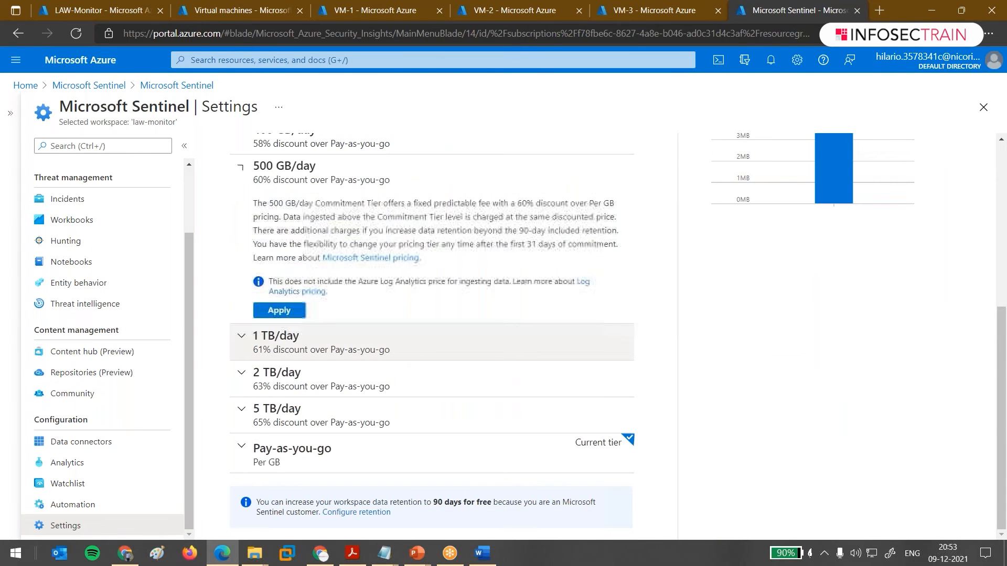
scroll(296, 358, up, 5)
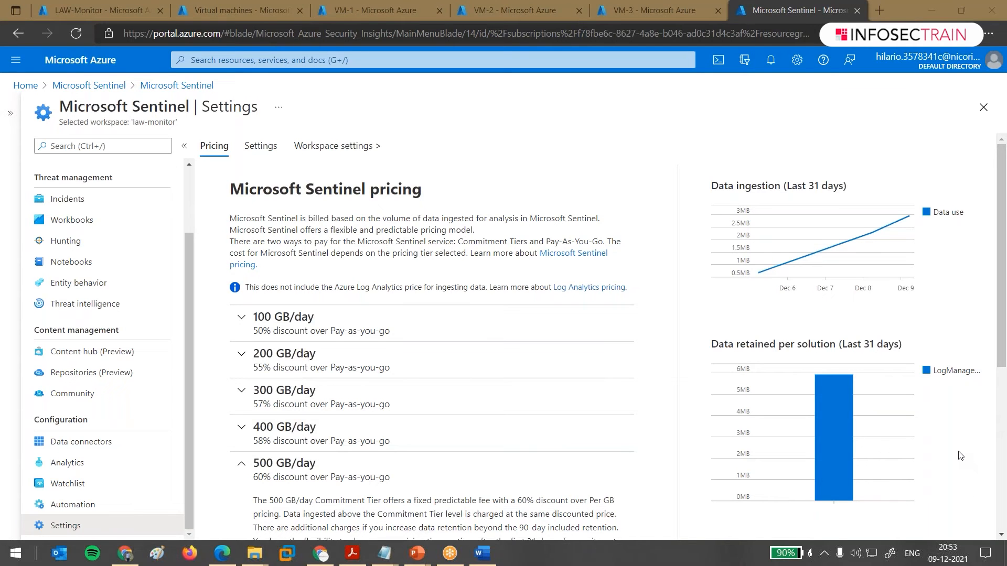
Annotate the Data ingestion chart heading with pen brackets, an arrow and the handwritten note "730 day", and clear the ink.
click(958, 451)
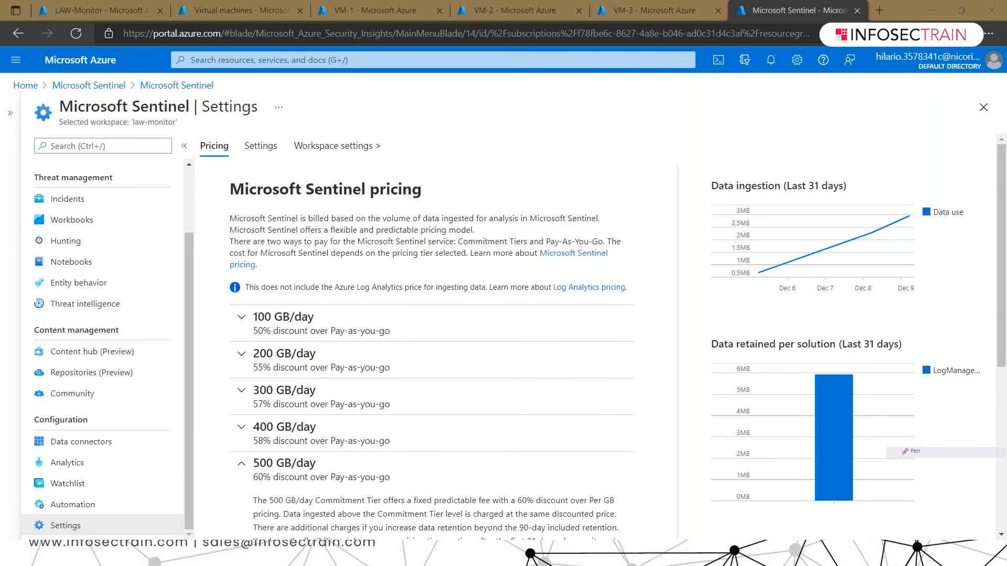
drag(703, 171, 722, 204)
drag(709, 169, 716, 166)
mouse_move(841, 168)
mouse_down()
mouse_move(857, 200)
mouse_move(843, 202)
mouse_up()
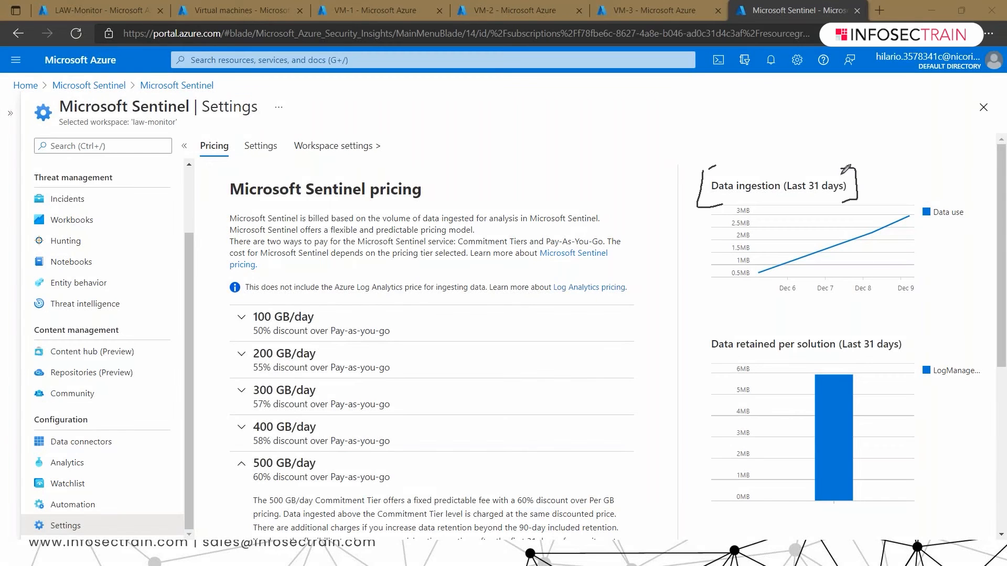
mouse_move(787, 161)
mouse_down()
mouse_move(801, 132)
mouse_move(807, 143)
mouse_up()
mouse_move(827, 110)
mouse_down()
mouse_move(846, 119)
mouse_move(839, 131)
mouse_move(877, 127)
mouse_up()
drag(838, 147, 879, 136)
drag(900, 98, 888, 125)
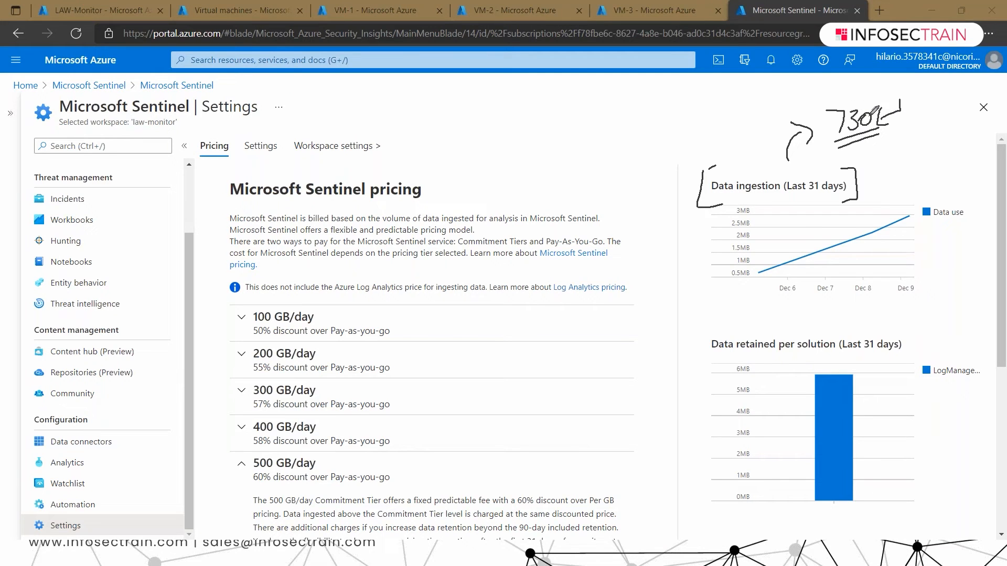
mouse_move(920, 117)
mouse_down()
mouse_move(908, 117)
mouse_move(915, 101)
mouse_move(928, 119)
mouse_move(933, 111)
mouse_move(928, 123)
mouse_up()
drag(913, 137, 936, 127)
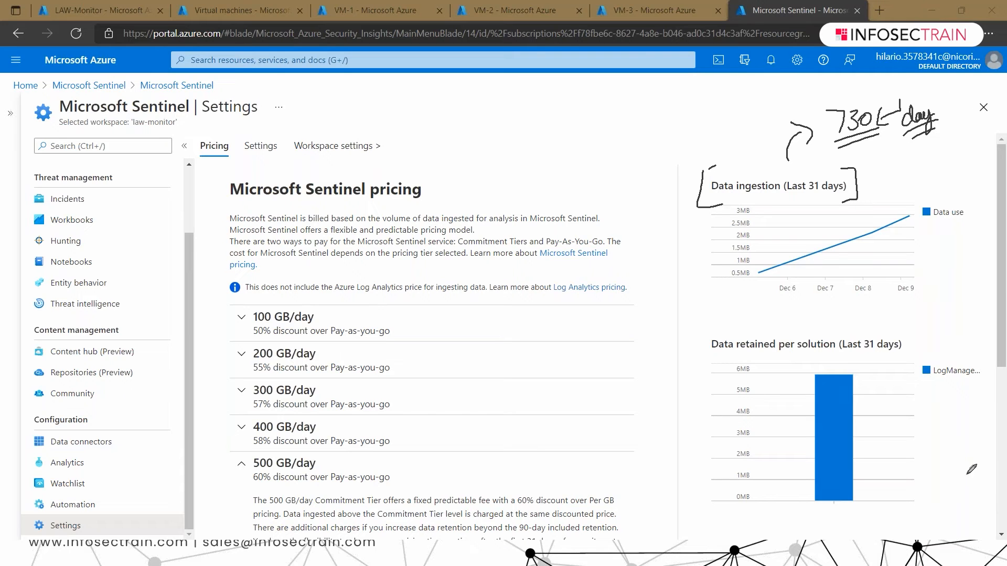
click(979, 508)
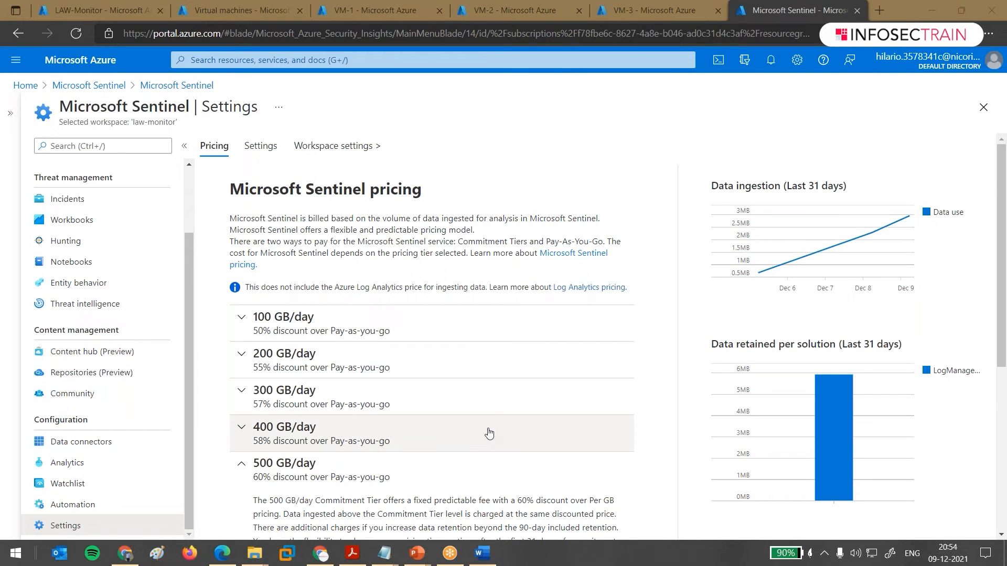
Read the free 90-day data retention note below the tiers and the Azure Log Analytics price note above them.
scroll(481, 419, down, 1)
scroll(484, 420, down, 5)
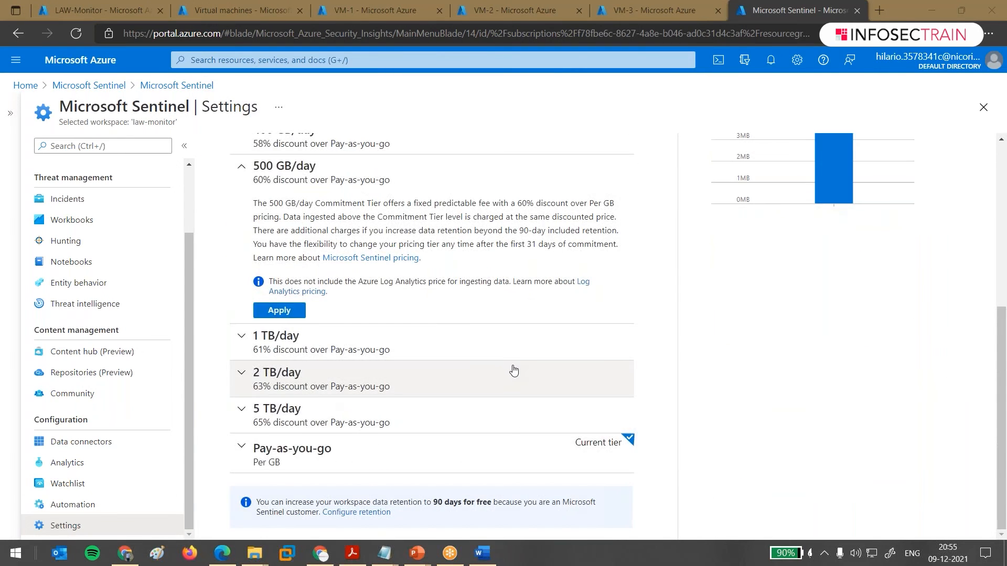
drag(265, 503, 496, 512)
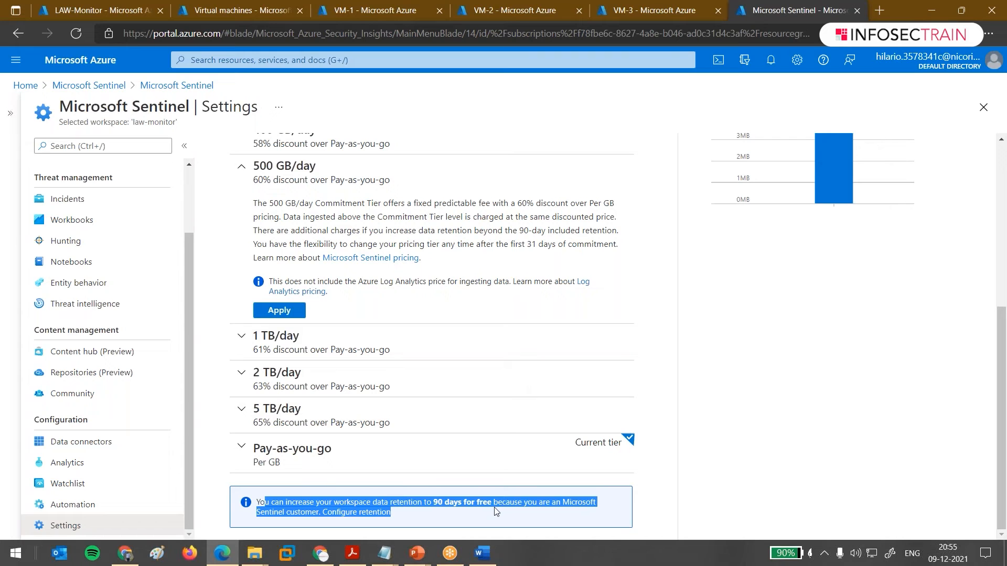
drag(496, 512, 571, 505)
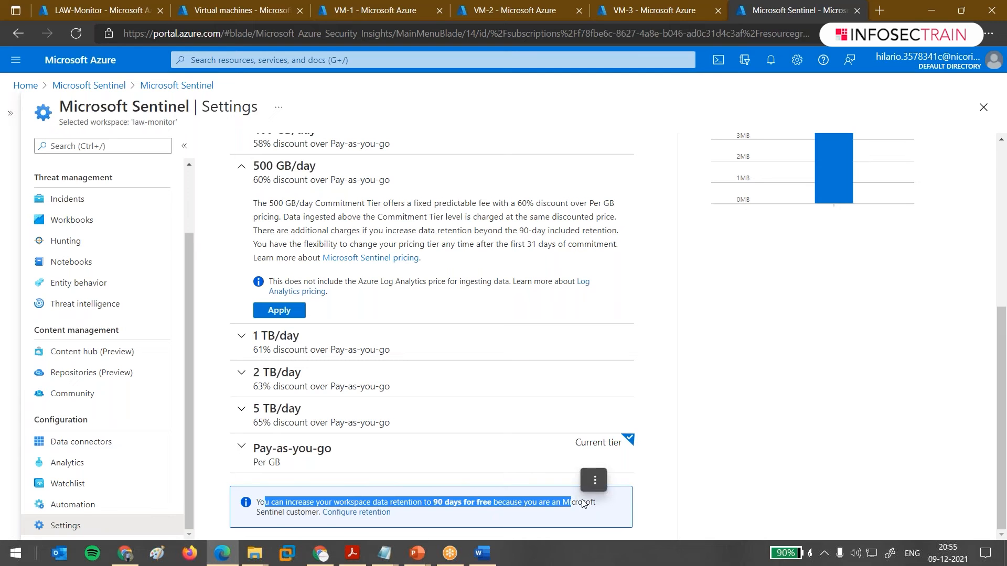
click(378, 466)
scroll(377, 467, up, 5)
drag(270, 288, 469, 288)
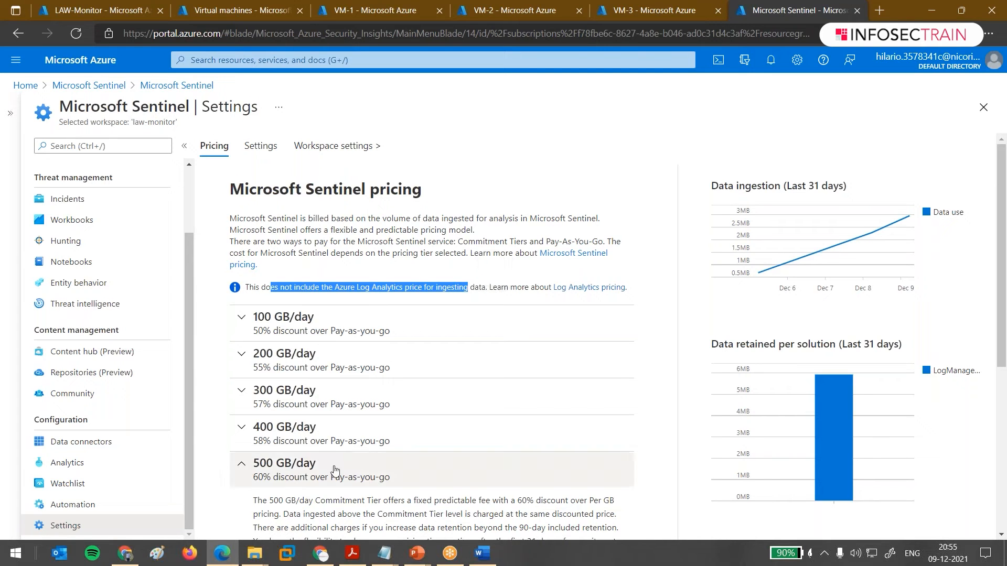
Expand the Pay-as-you-go tier and read its per-GB charges and the terms for retention beyond 90 days.
scroll(335, 470, down, 5)
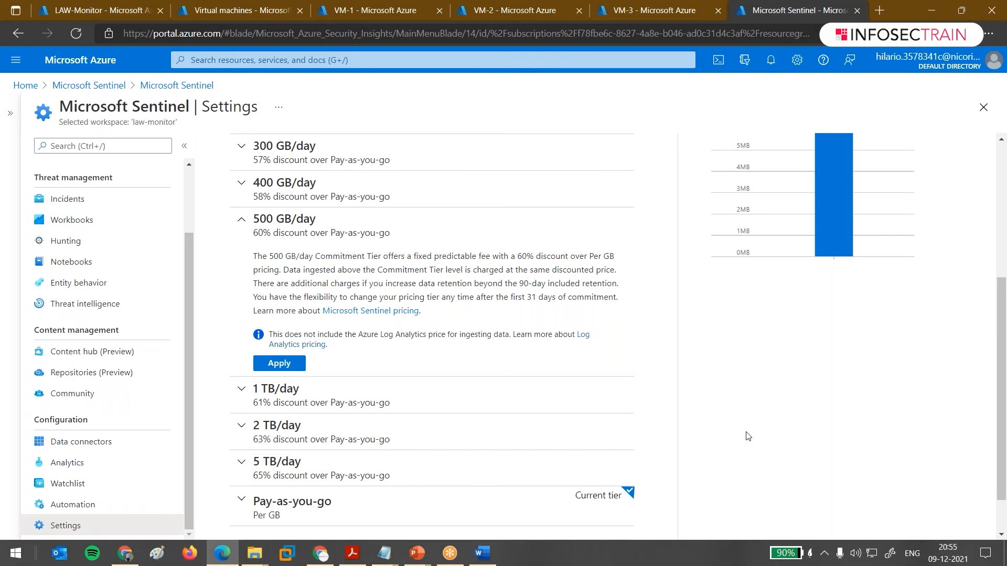
scroll(748, 437, down, 1)
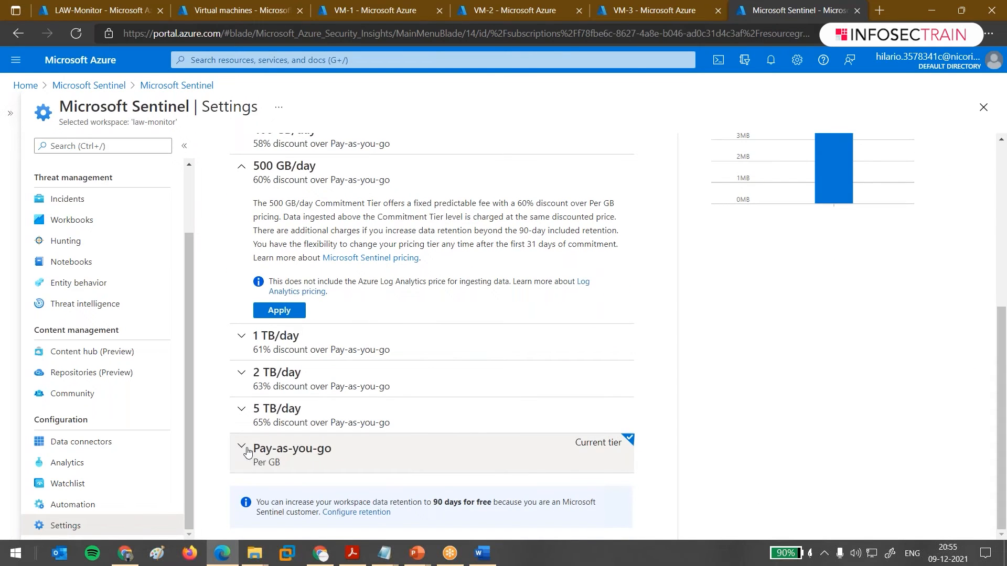
click(248, 452)
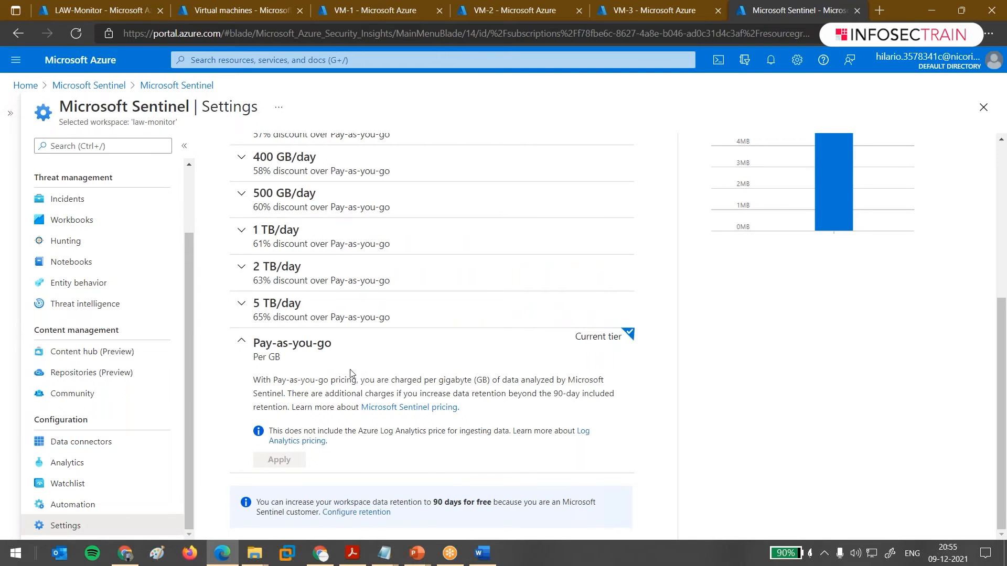
scroll(422, 397, up, 1)
scroll(421, 397, up, 5)
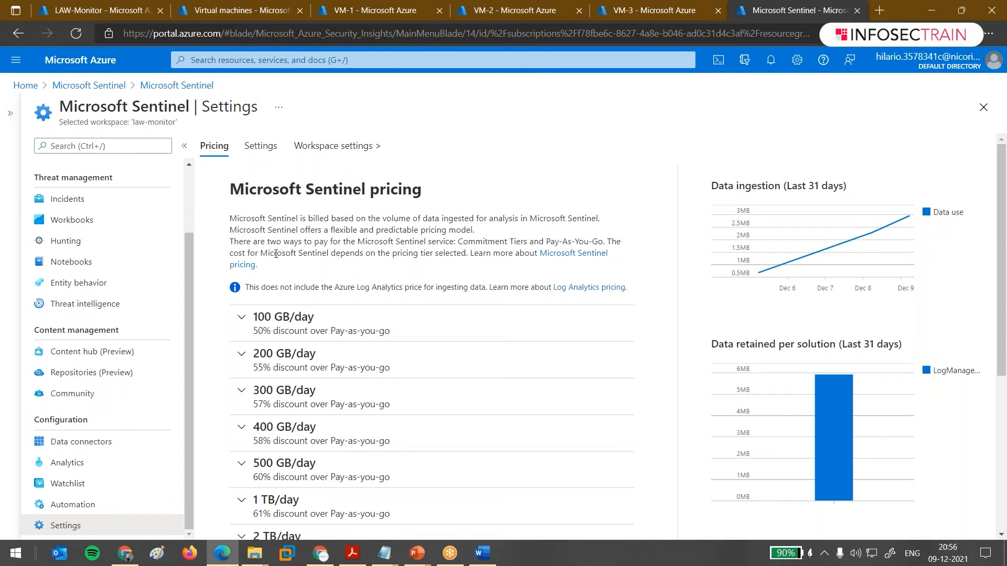
scroll(276, 254, down, 5)
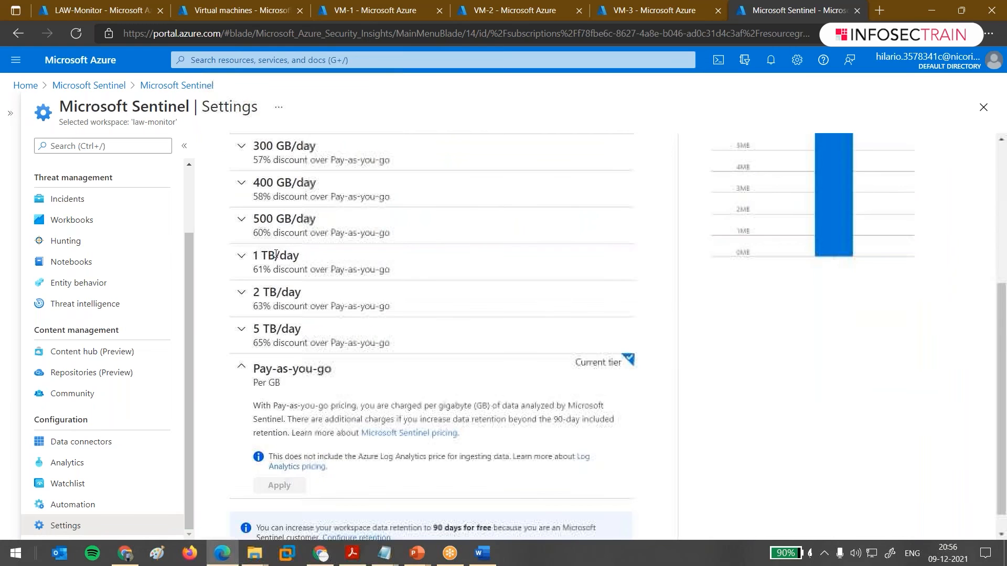
drag(329, 379, 572, 395)
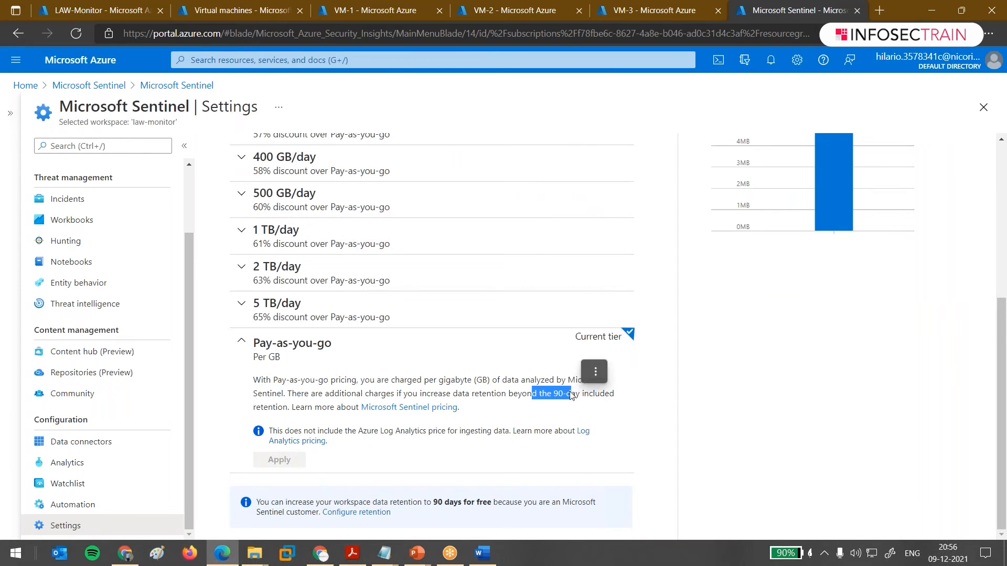
click(221, 385)
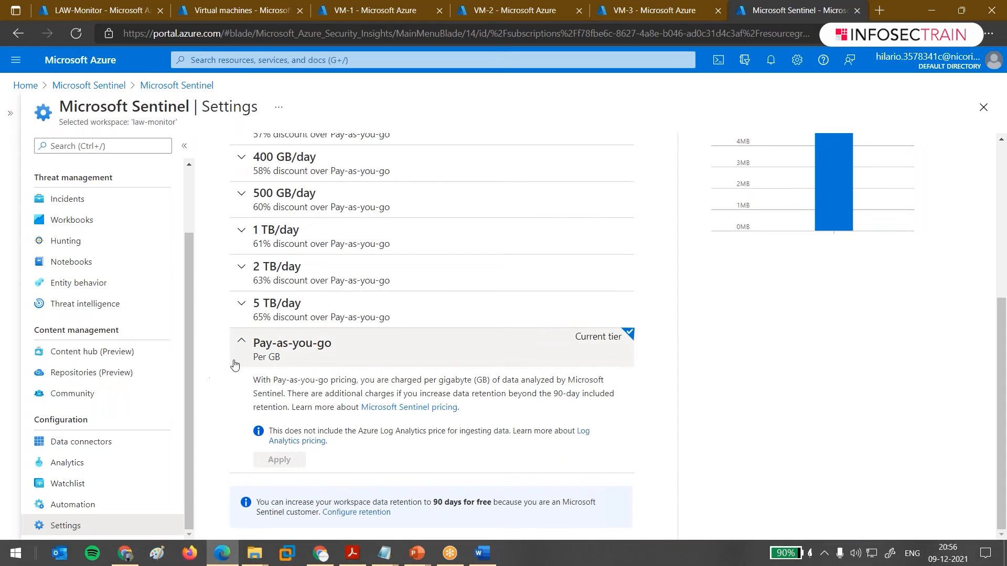
scroll(234, 364, up, 5)
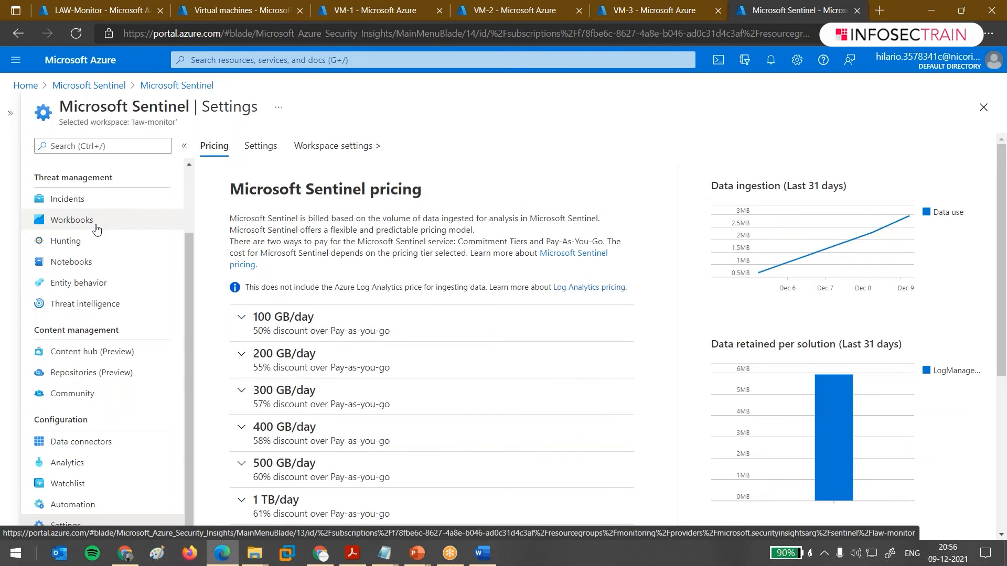
Open the workspace's data connectors and refresh the connector overview.
click(87, 206)
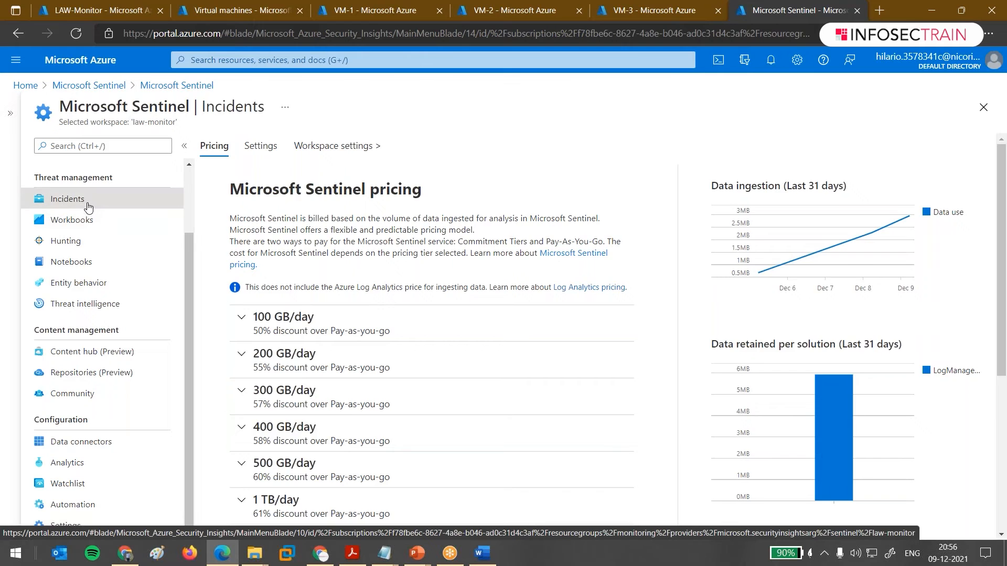
click(96, 446)
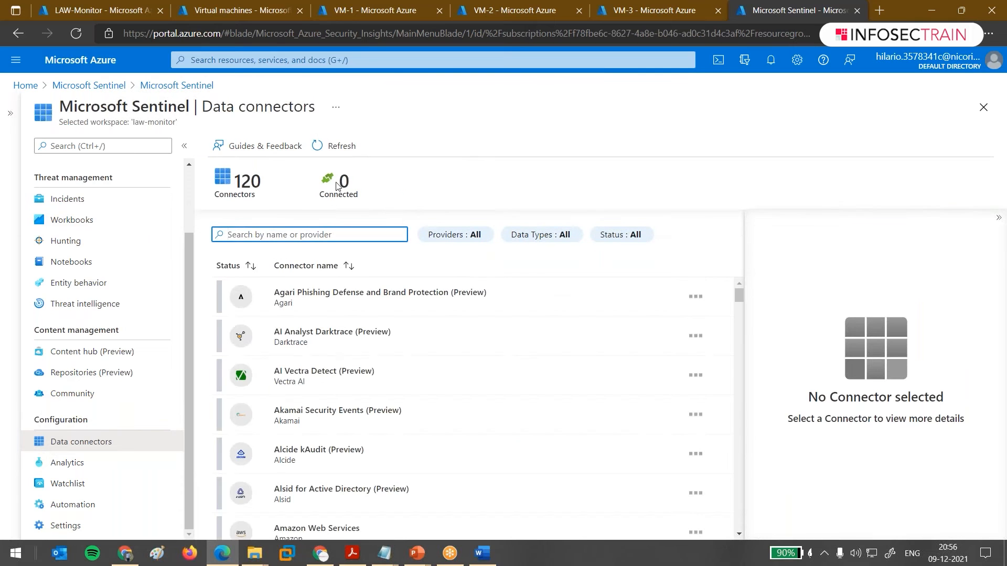
click(327, 149)
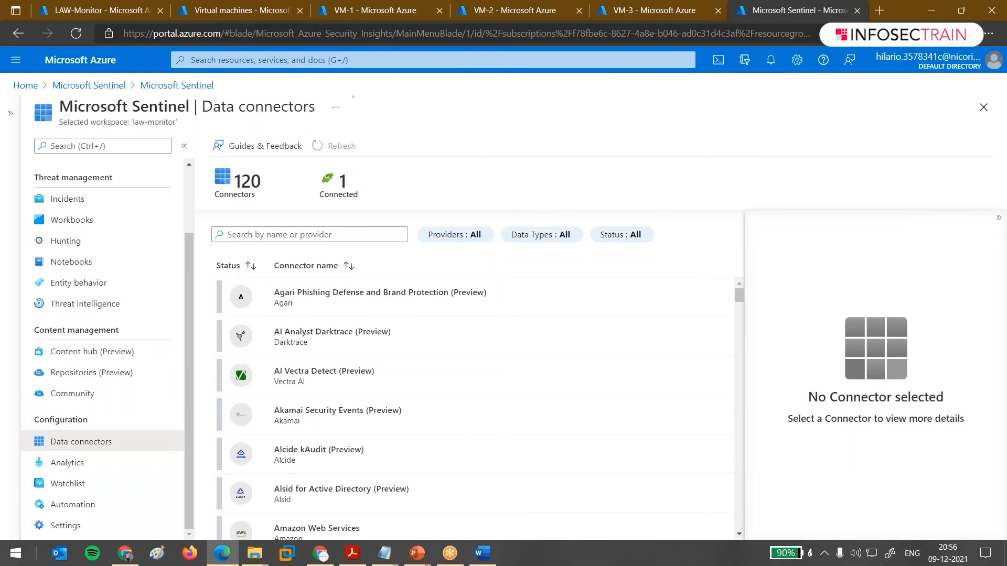
Filter the data connectors by status so that only Connected ones are listed.
click(482, 239)
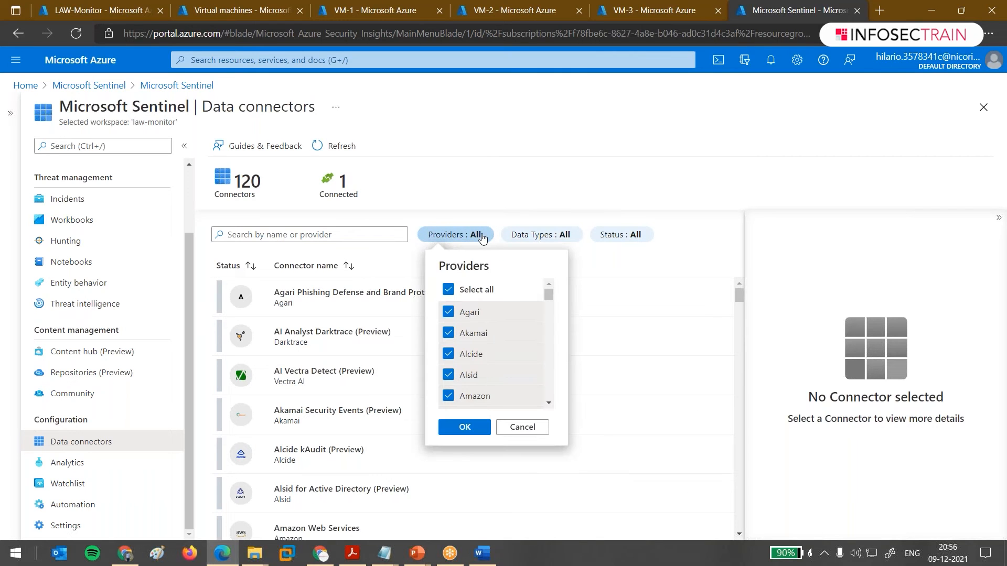
click(534, 237)
click(613, 235)
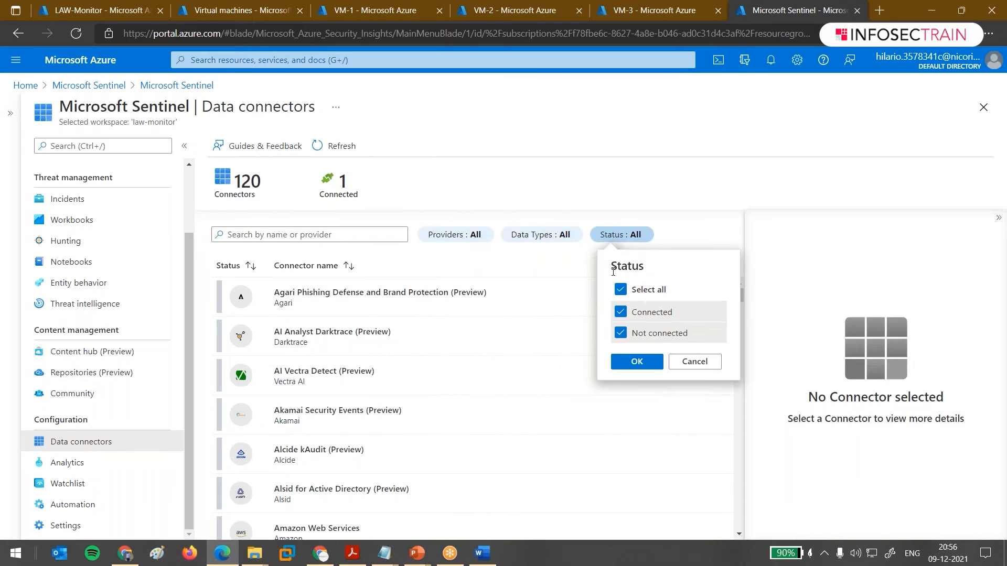
click(620, 289)
click(621, 312)
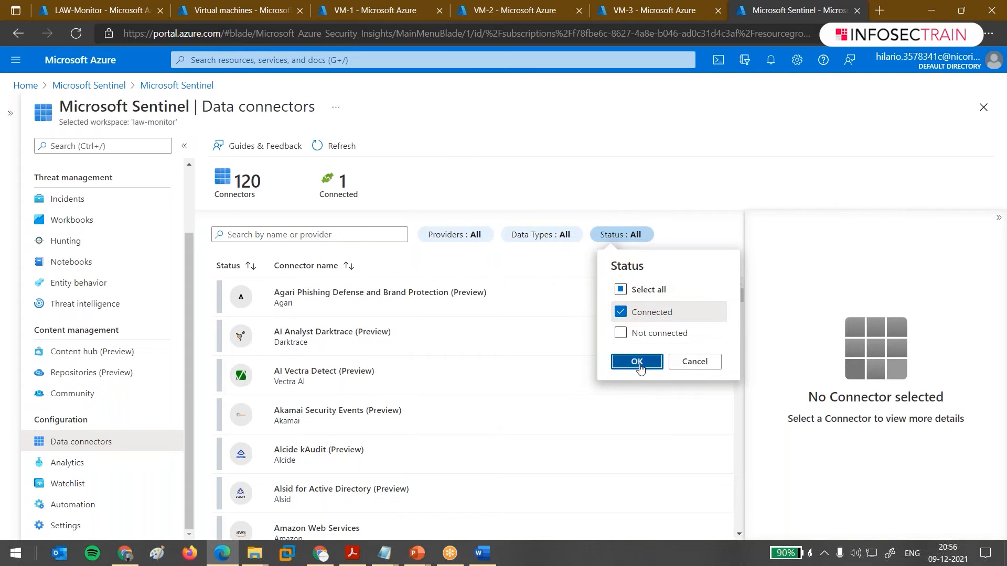
click(637, 362)
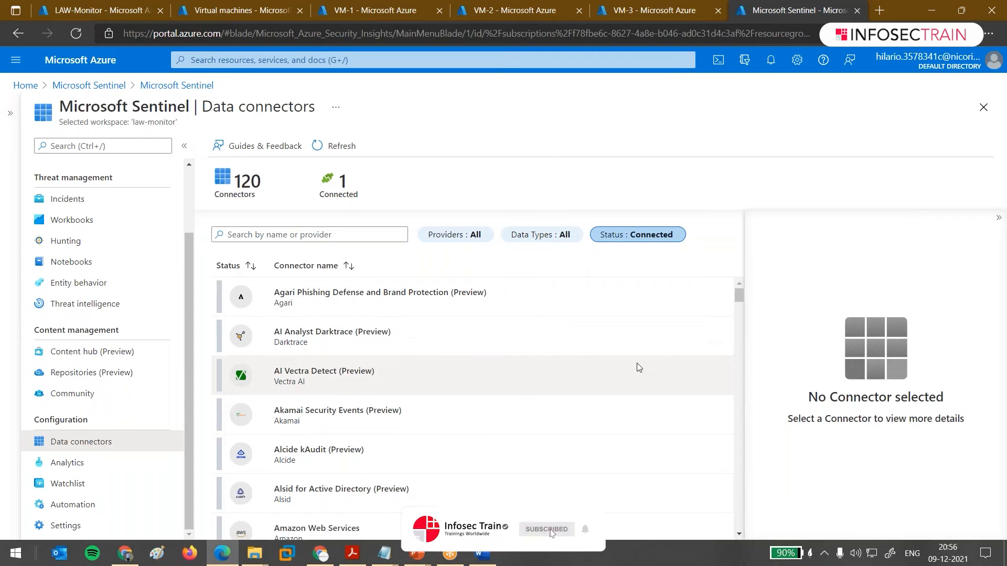
Select the Security Events via Legacy Agent connector to show its details, and check the recent portal notifications.
drag(277, 292, 408, 293)
click(476, 393)
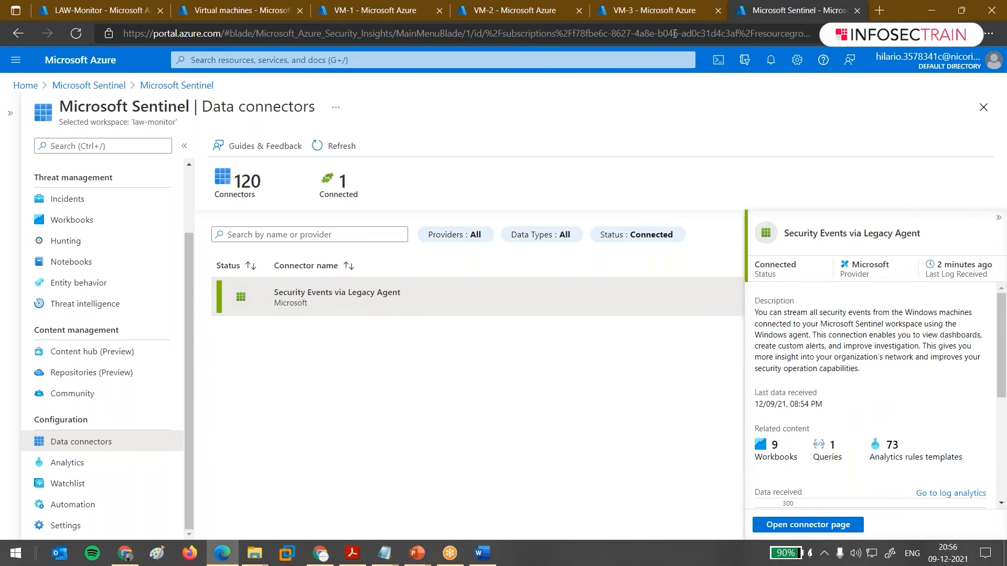
click(771, 60)
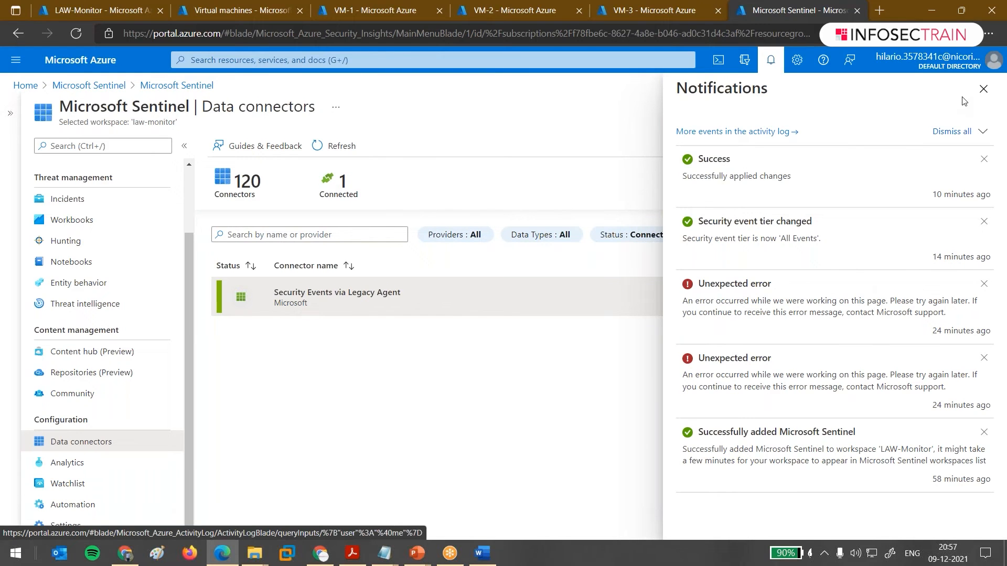
click(984, 88)
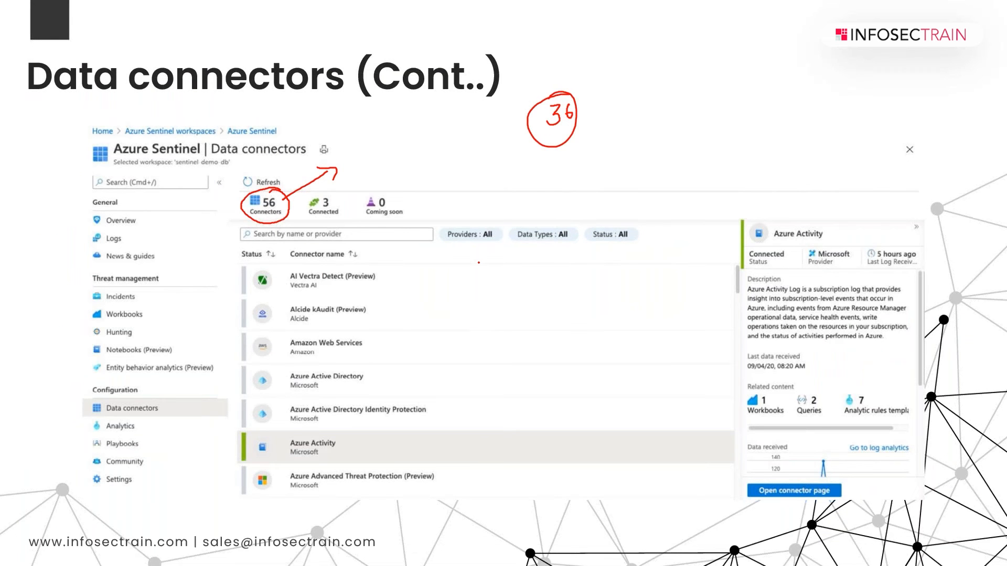
key(Right)
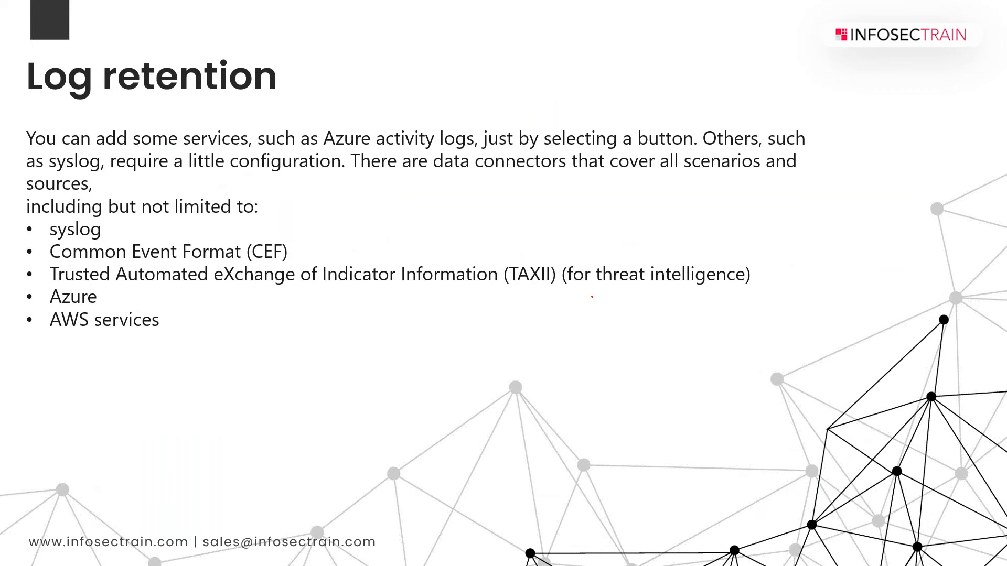
key(Left)
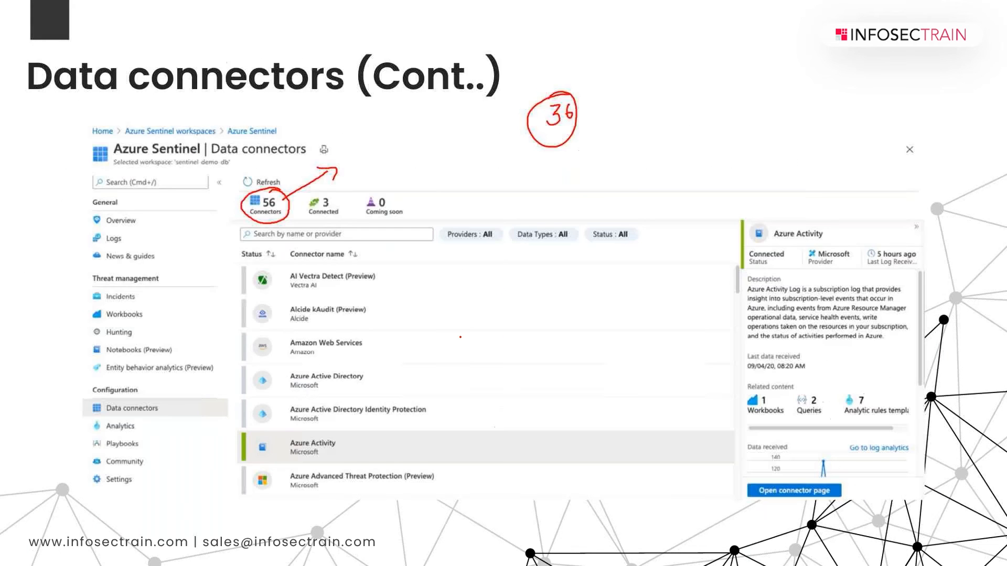
key(Left)
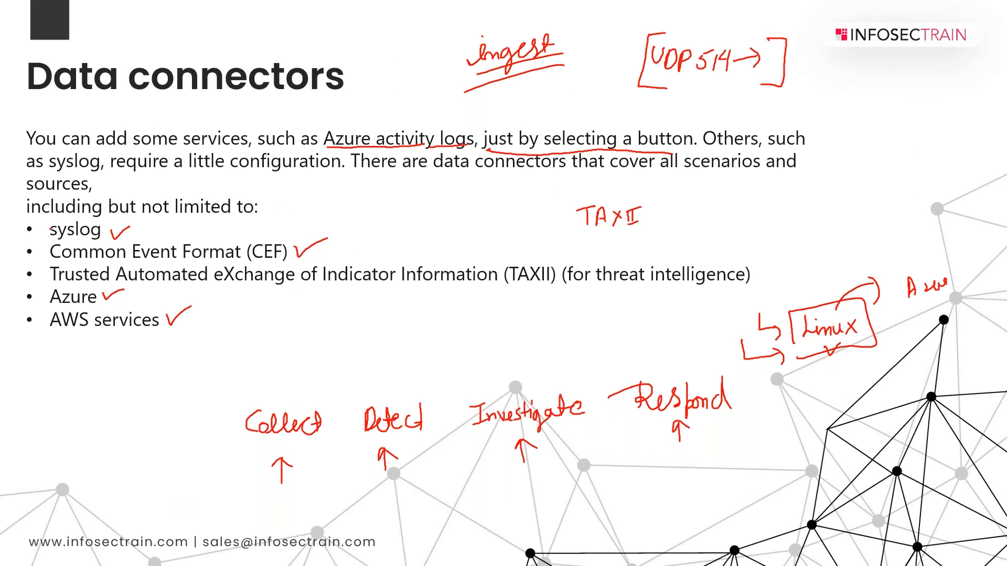
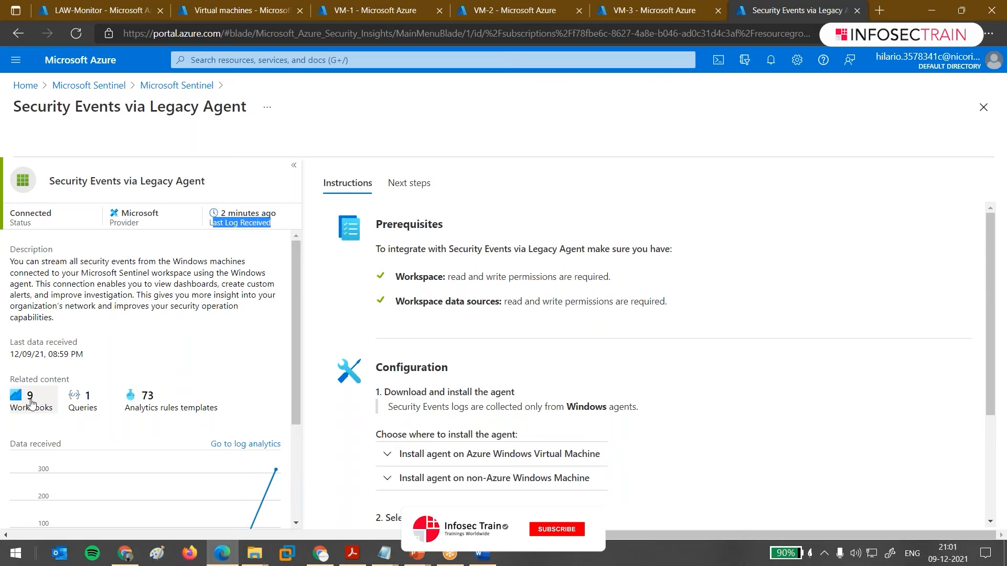
Review the related content and the Data received chart for the Security Events via Legacy Agent connector.
scroll(32, 405, down, 2)
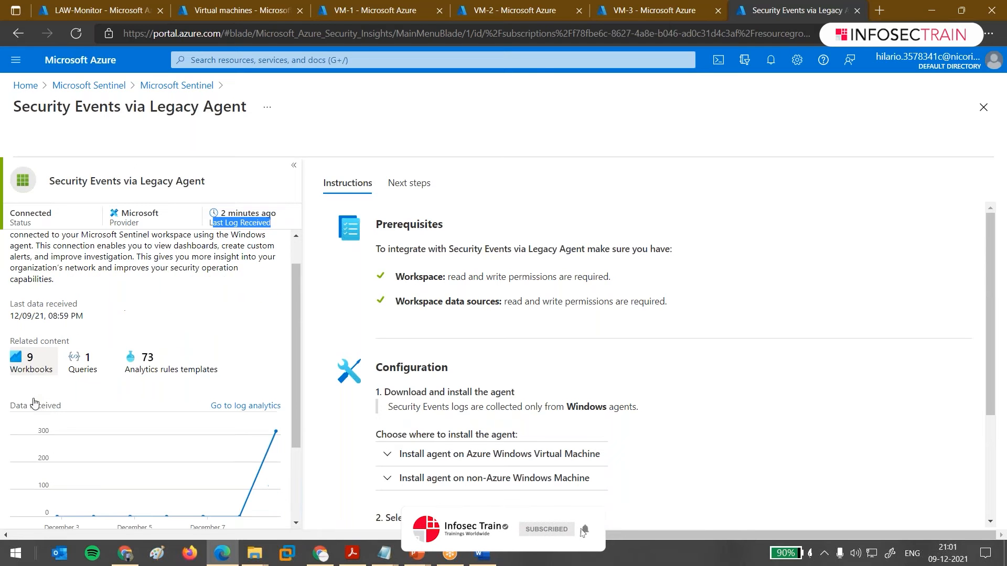
scroll(645, 386, down, 3)
scroll(505, 474, up, 3)
Open the connector's next steps and browse the recommended workbooks, including Insecure Protocols, Windows Firewall, Event Analyzer and Exchange Compromise Hunting.
click(410, 183)
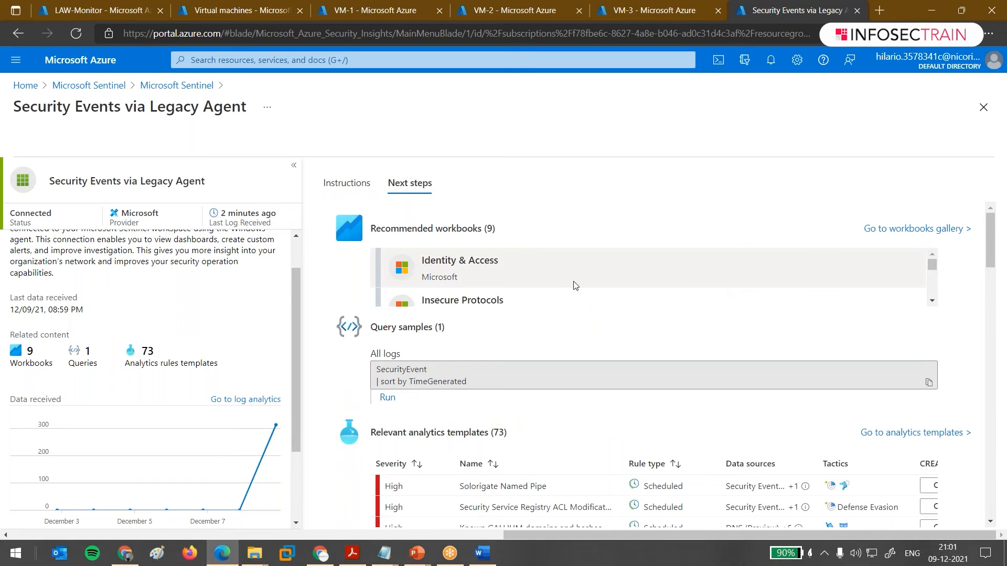
scroll(506, 279, down, 1)
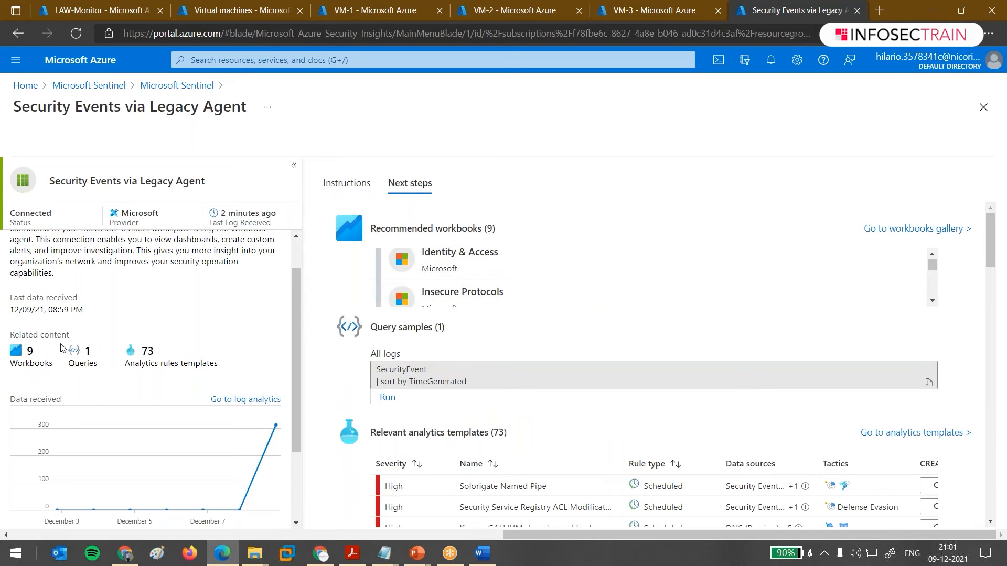
scroll(653, 297, down, 1)
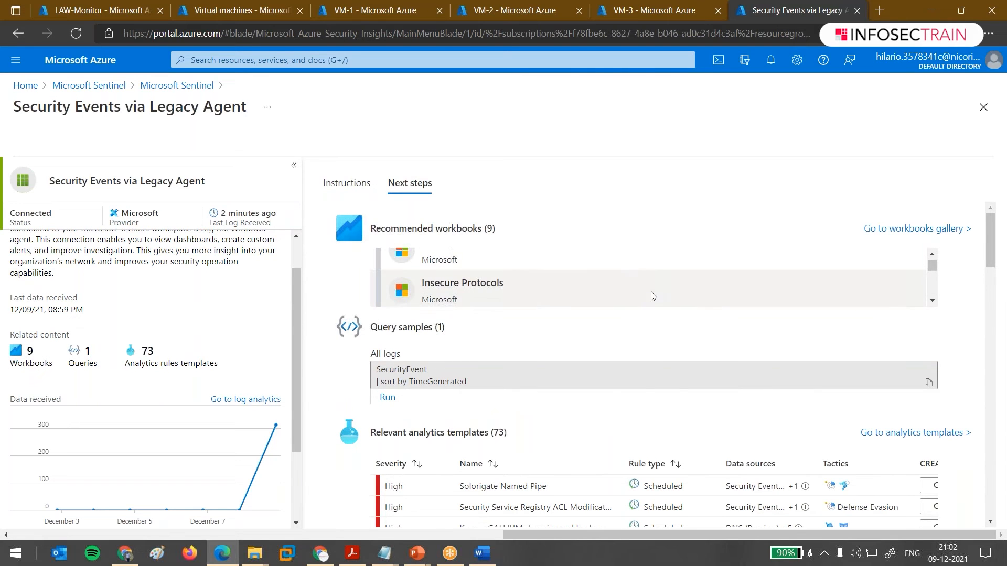
scroll(653, 296, down, 2)
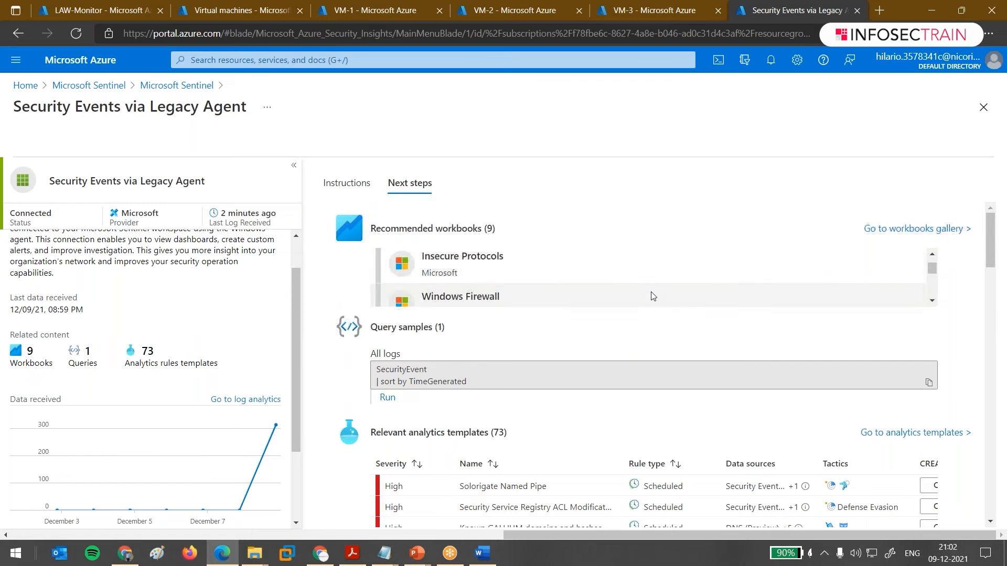
scroll(653, 296, down, 1)
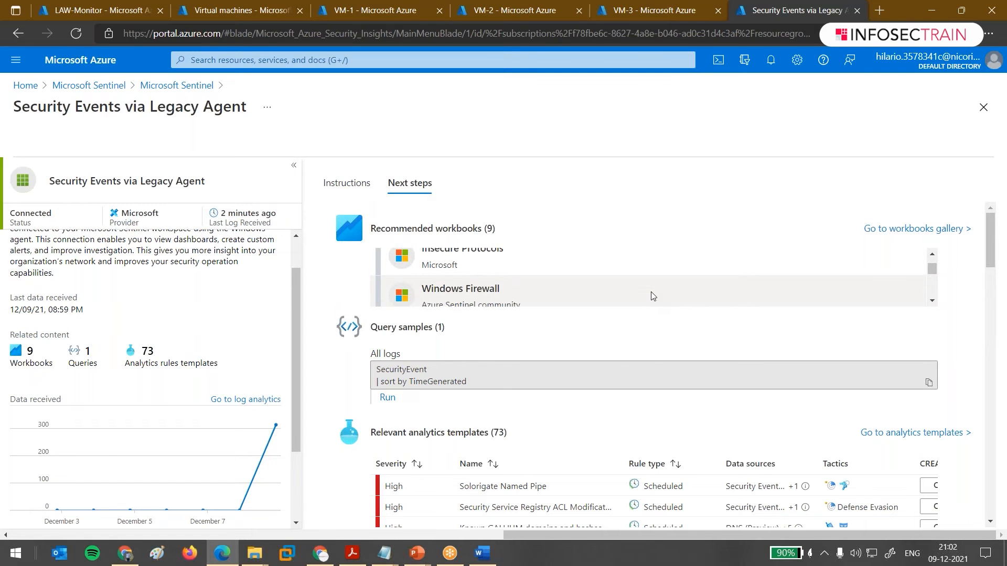
scroll(525, 286, down, 2)
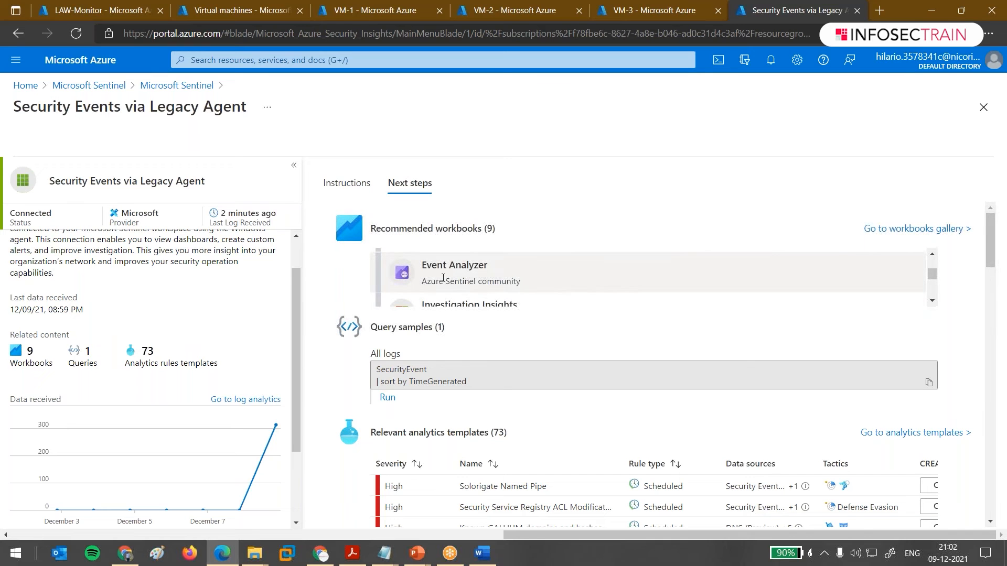
scroll(467, 282, down, 2)
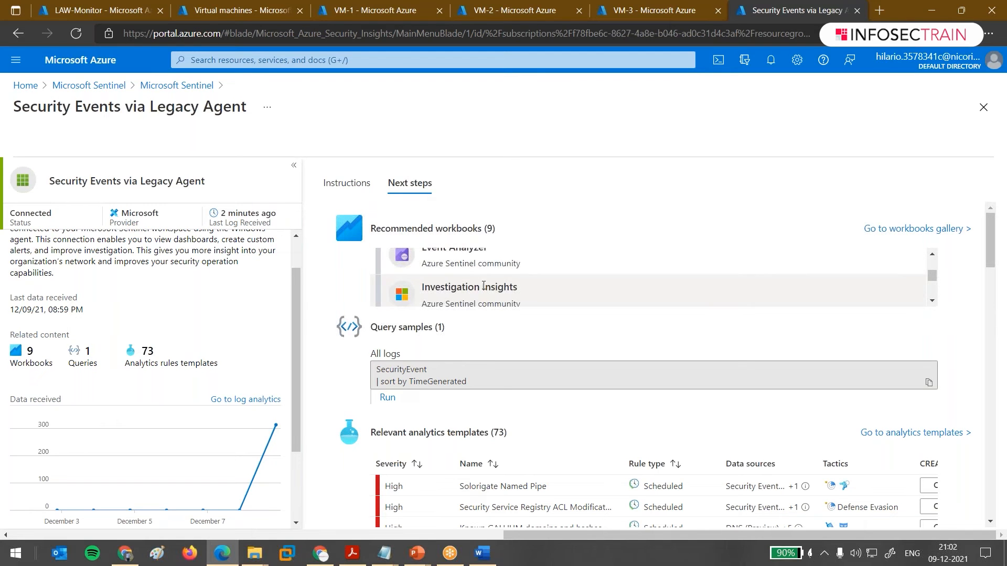
scroll(483, 284, down, 4)
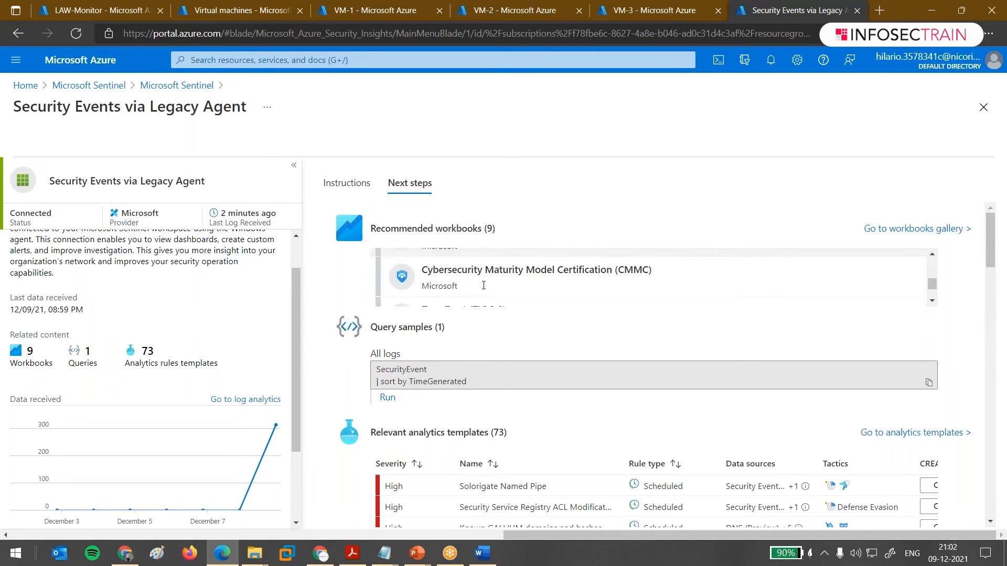
scroll(651, 277, down, 1)
scroll(651, 277, up, 2)
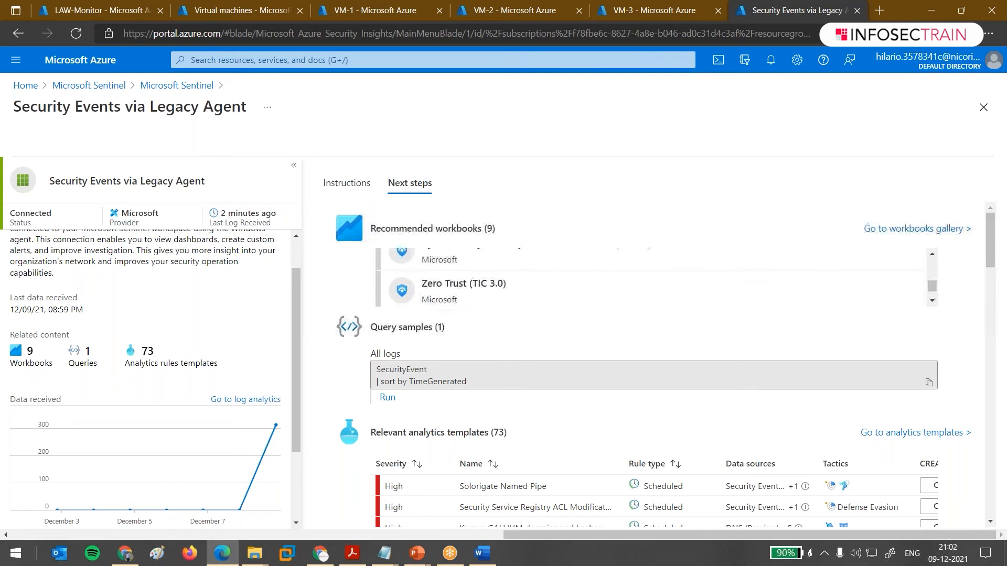
scroll(651, 277, down, 2)
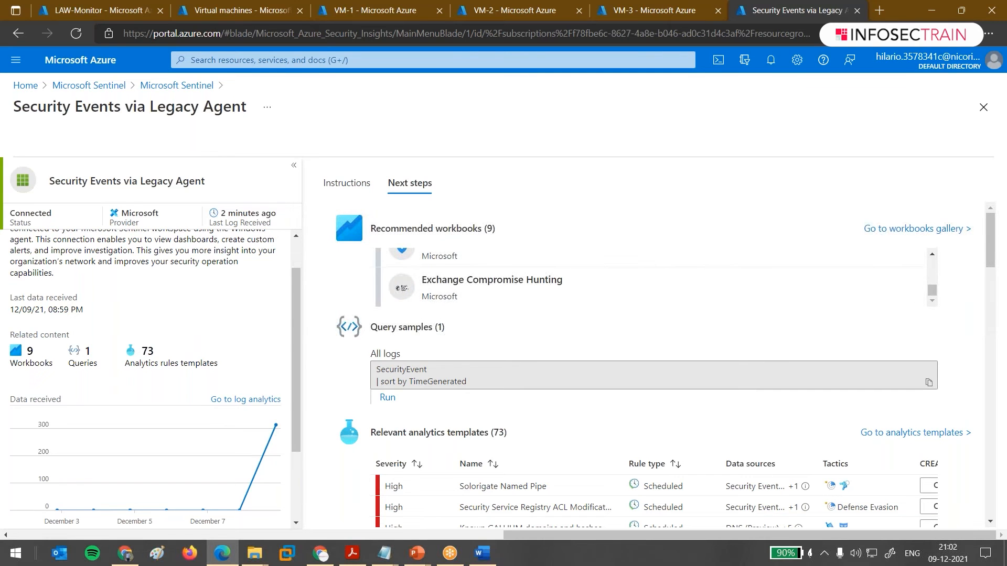
scroll(650, 277, up, 5)
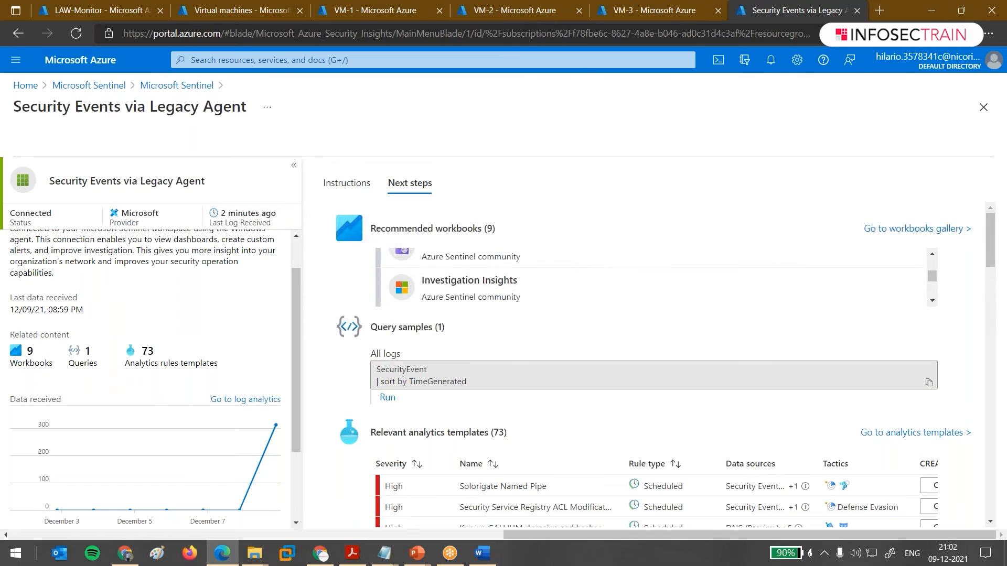
scroll(651, 277, up, 1)
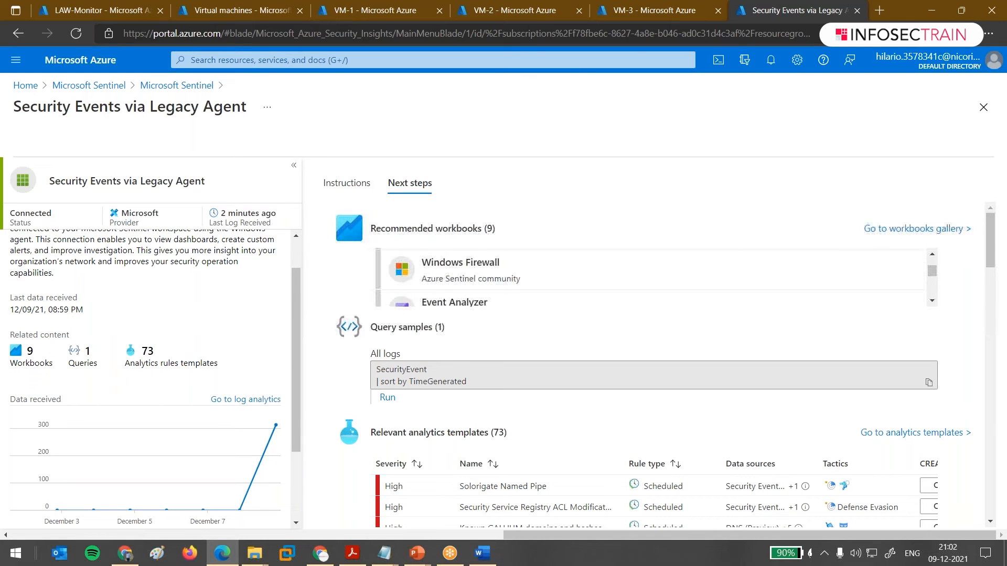
scroll(650, 277, down, 2)
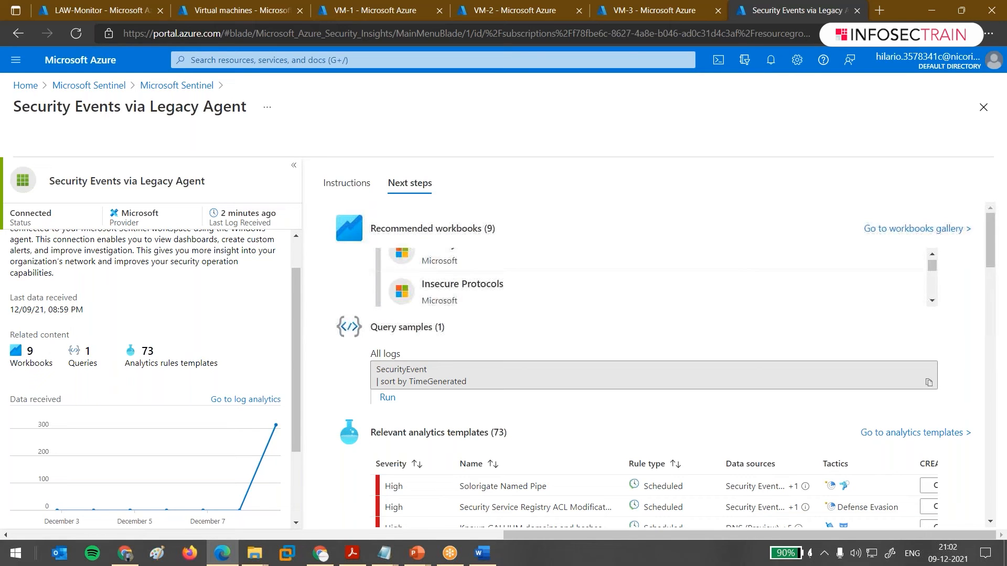
Open the recommended Insecure Protocols workbook from the connector's next steps and select its template.
scroll(519, 291, down, 2)
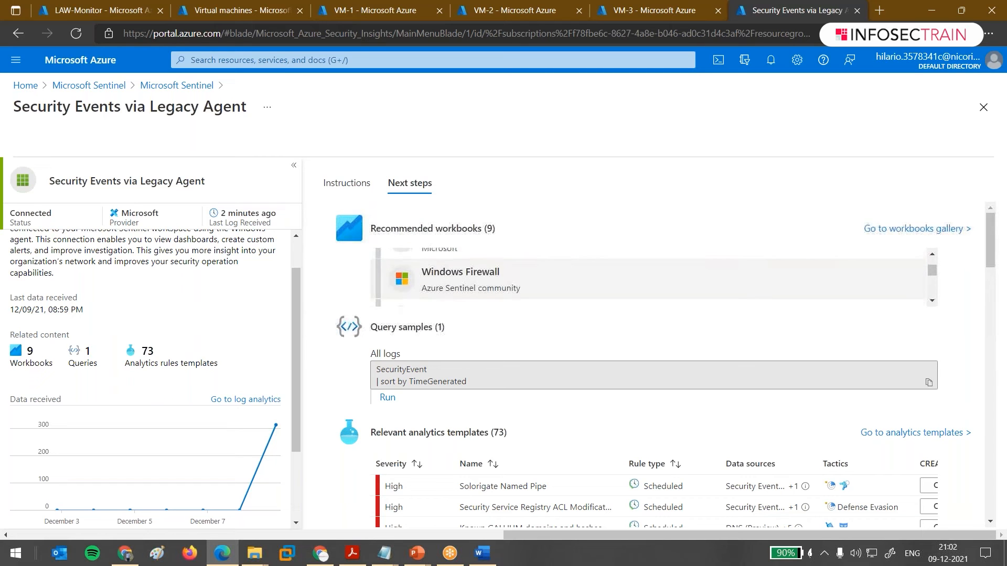
scroll(519, 293, up, 1)
click(483, 286)
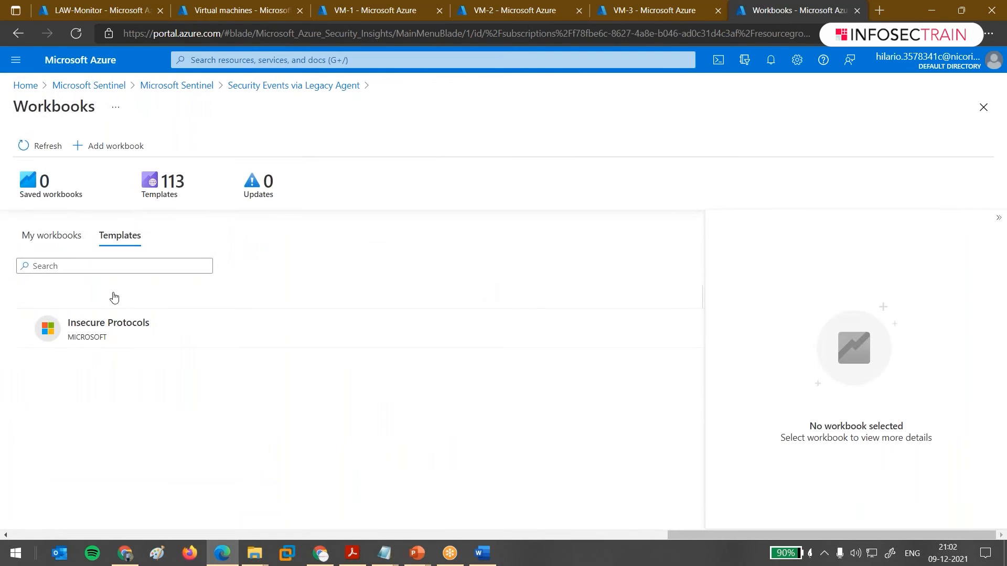
click(51, 328)
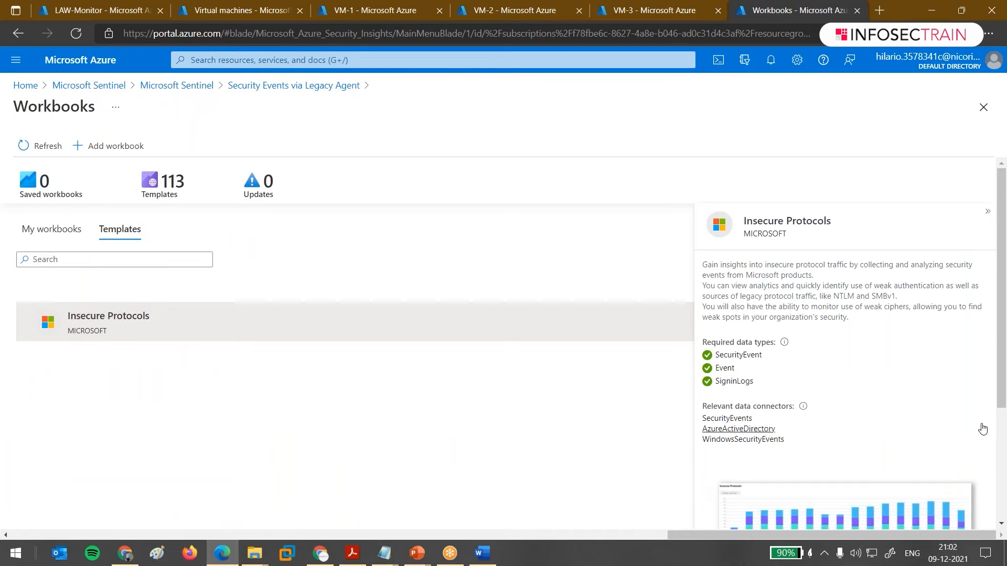
Review the required data types of the Insecure Protocols template and open the template for viewing.
scroll(856, 403, down, 1)
scroll(857, 403, down, 2)
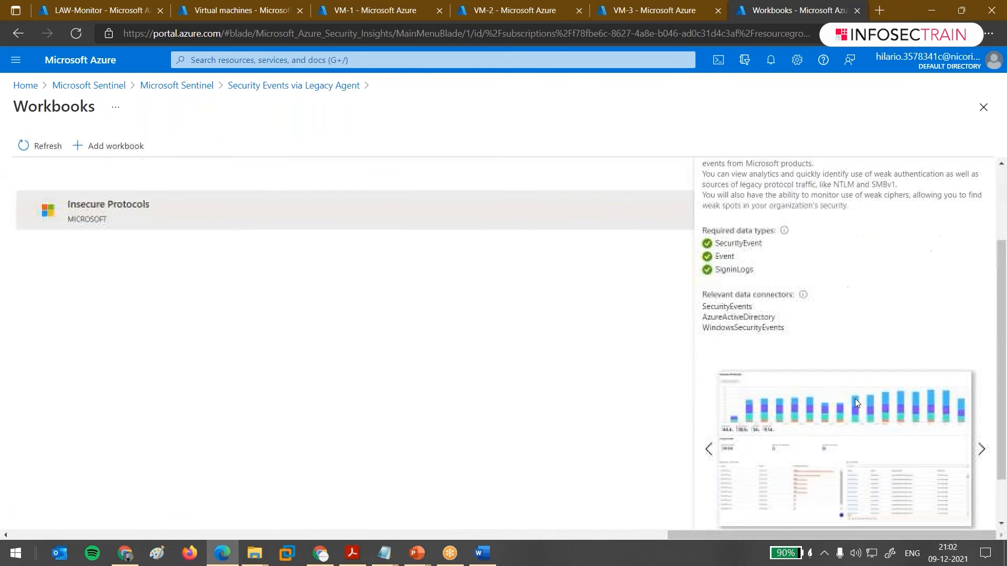
double_click(737, 243)
double_click(725, 256)
drag(754, 270, 731, 270)
scroll(768, 487, down, 2)
click(742, 500)
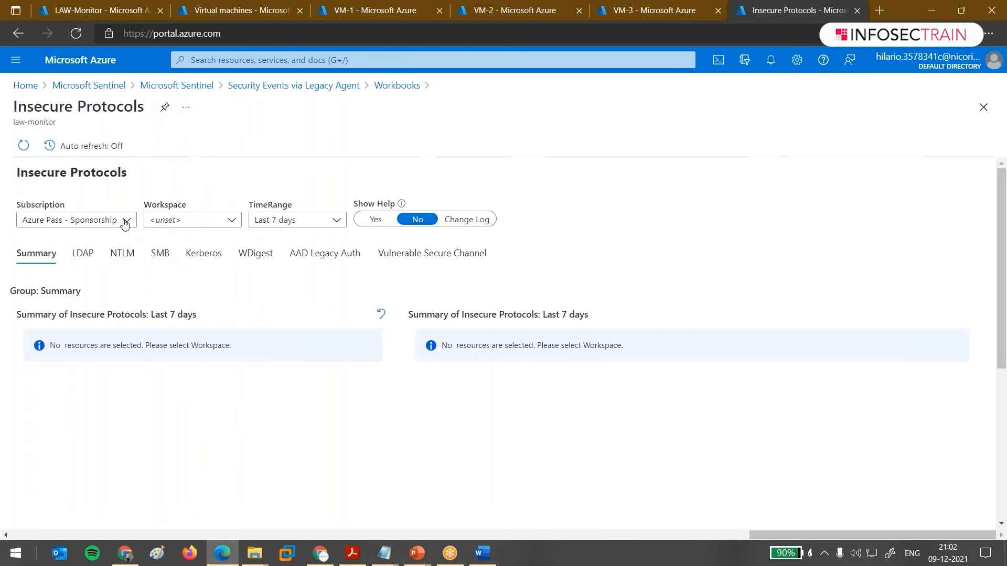
Set the Insecure Protocols workbook's workspace to LAW-Monitor and examine its summaries for the last 7 days.
click(215, 223)
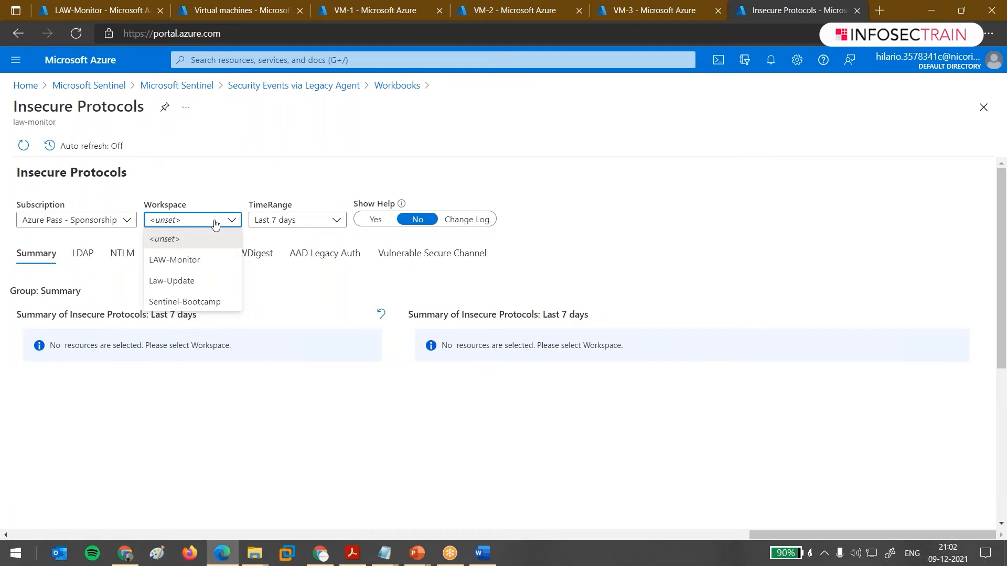
click(208, 266)
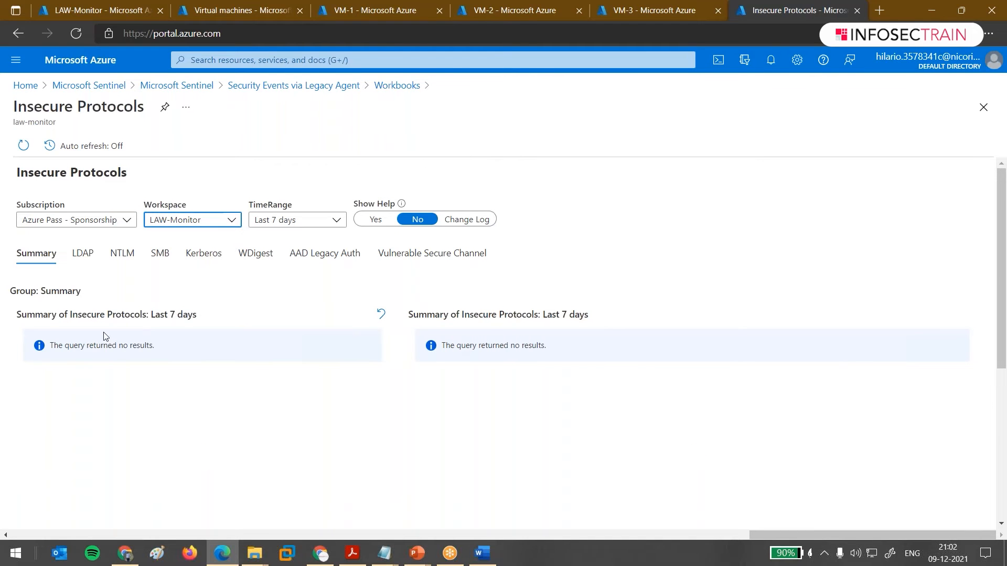
scroll(104, 333, down, 1)
scroll(104, 336, down, 2)
drag(57, 208, 196, 215)
drag(426, 210, 560, 207)
scroll(352, 386, down, 1)
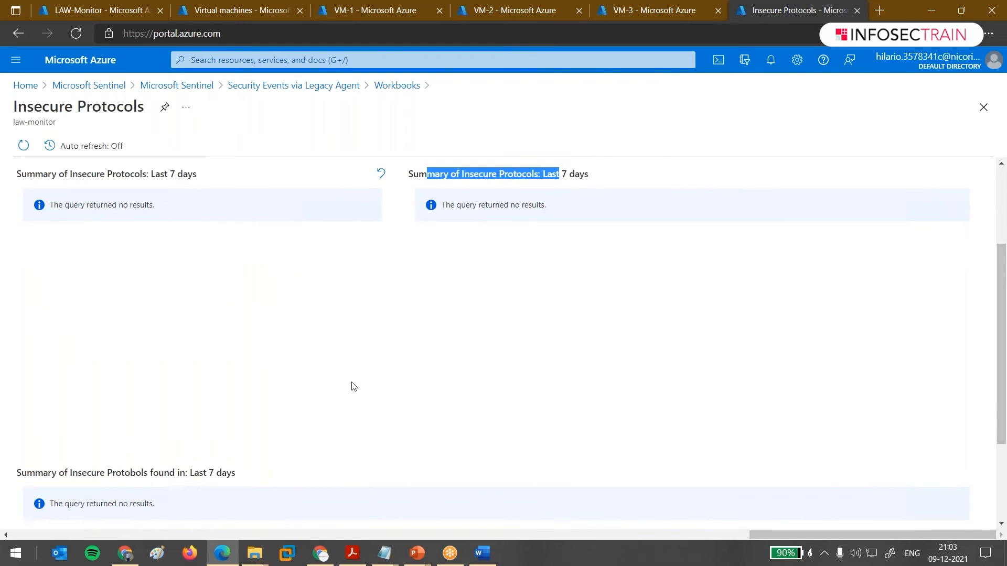
scroll(352, 386, down, 1)
scroll(352, 386, up, 3)
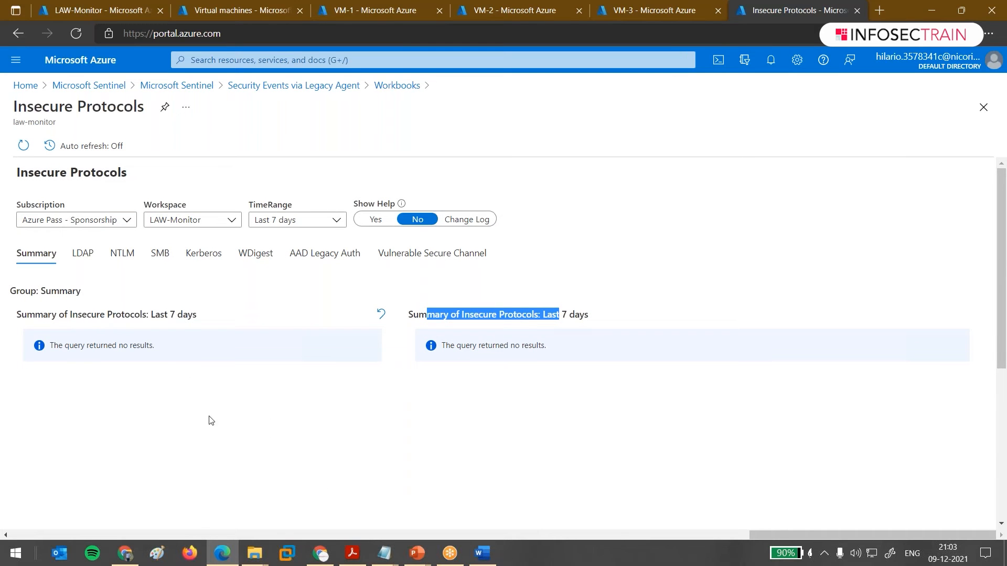
Return to the Security Events via Legacy Agent connector and open its recommended Identity & Access workbook template for viewing.
click(410, 86)
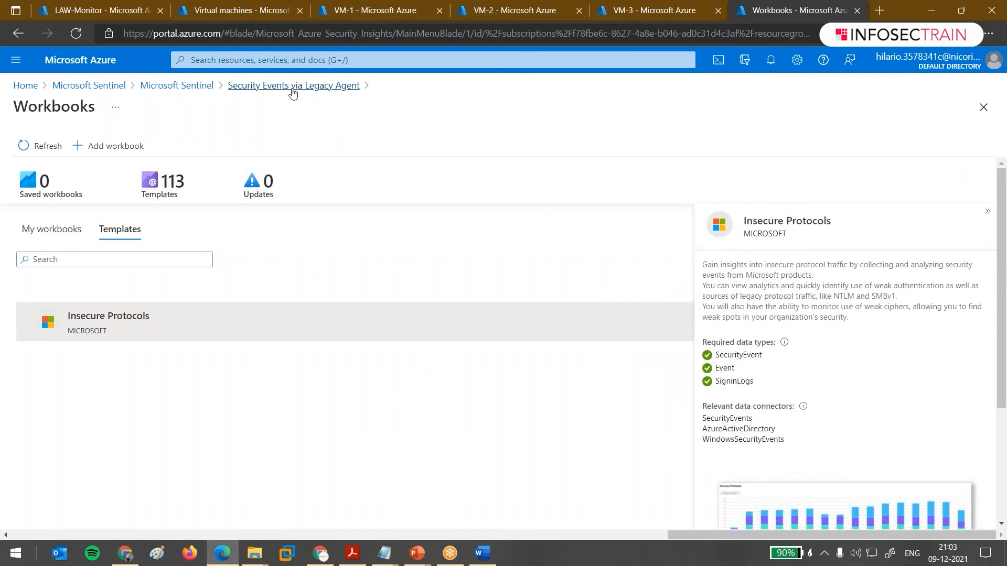
click(309, 87)
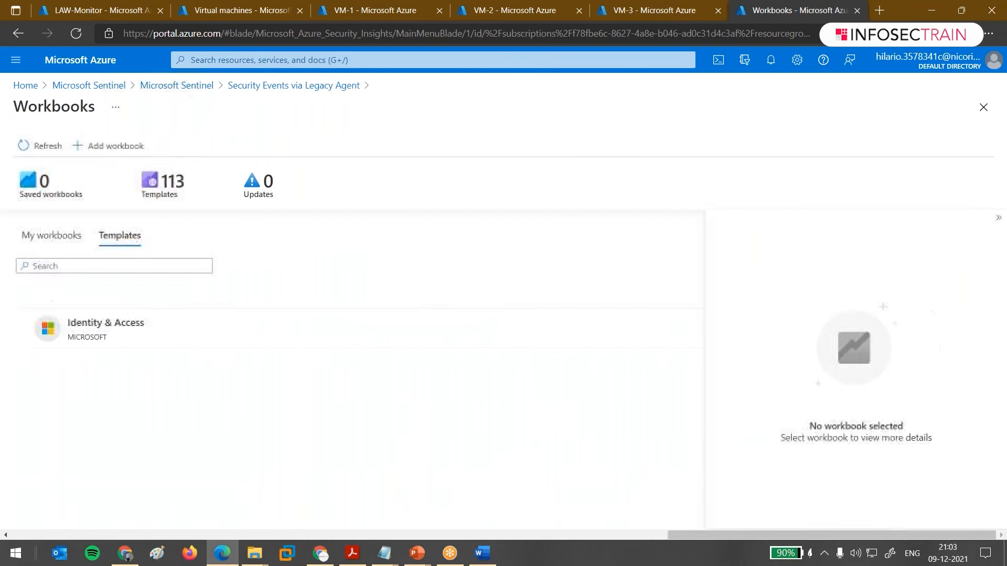
click(112, 334)
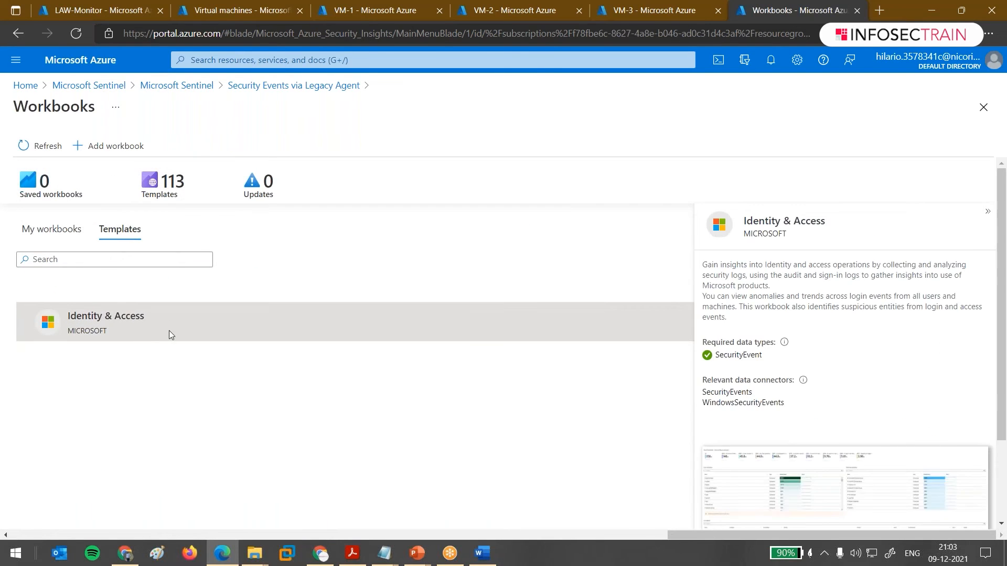
scroll(785, 496, down, 2)
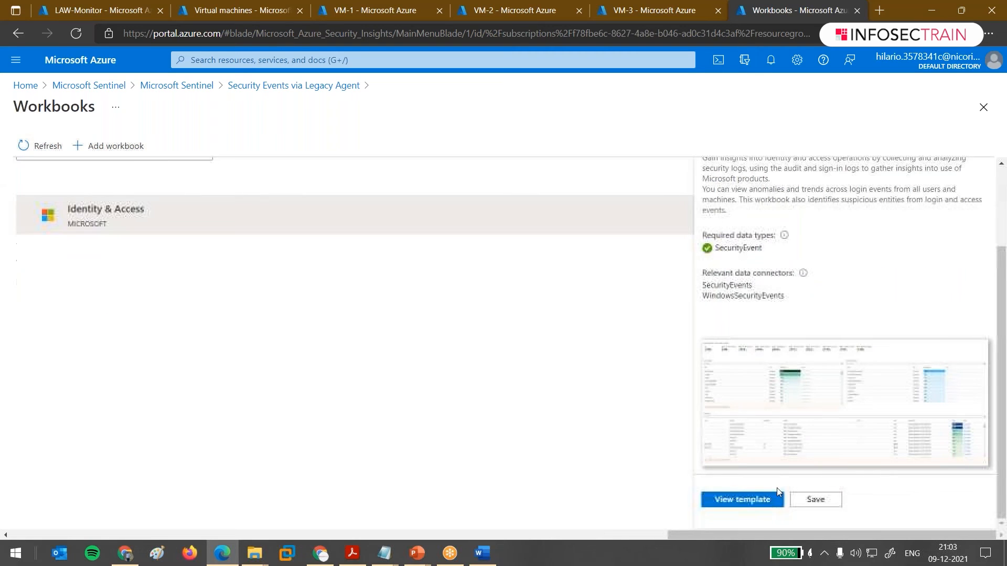
click(737, 501)
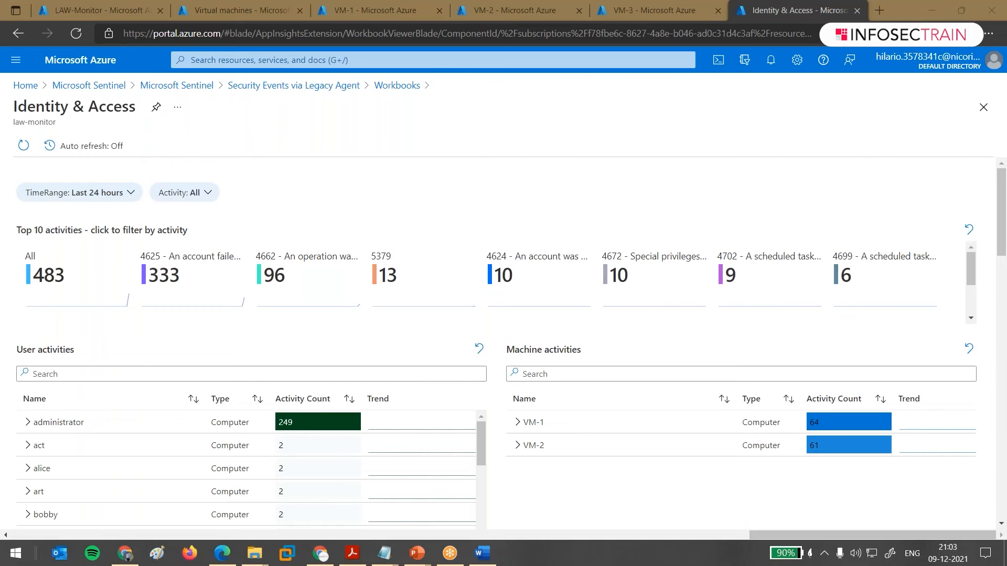
Examine the top 10 activities and expand VM-1 and VM-2 under Machine activities to inspect their events.
drag(30, 230, 186, 231)
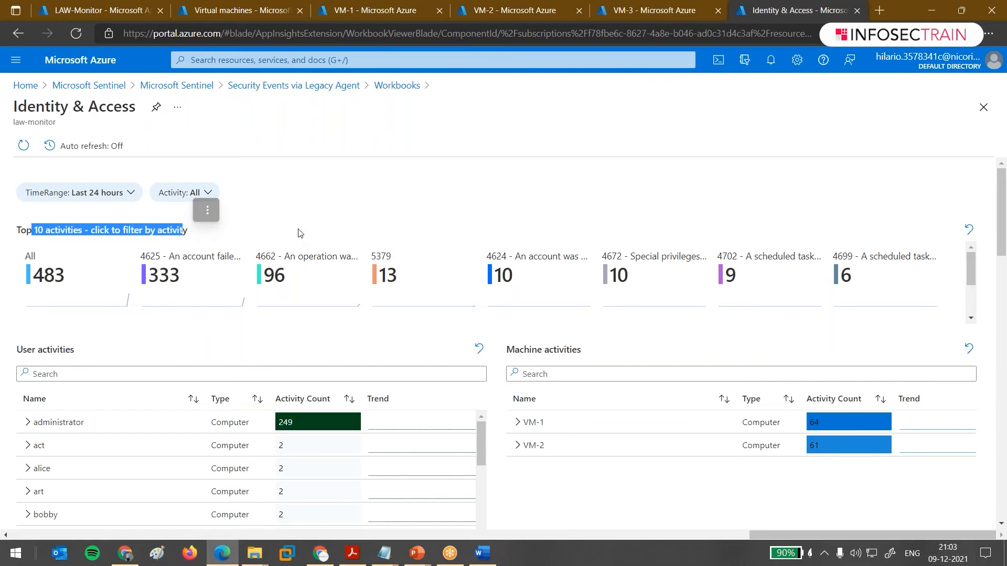
scroll(298, 233, down, 1)
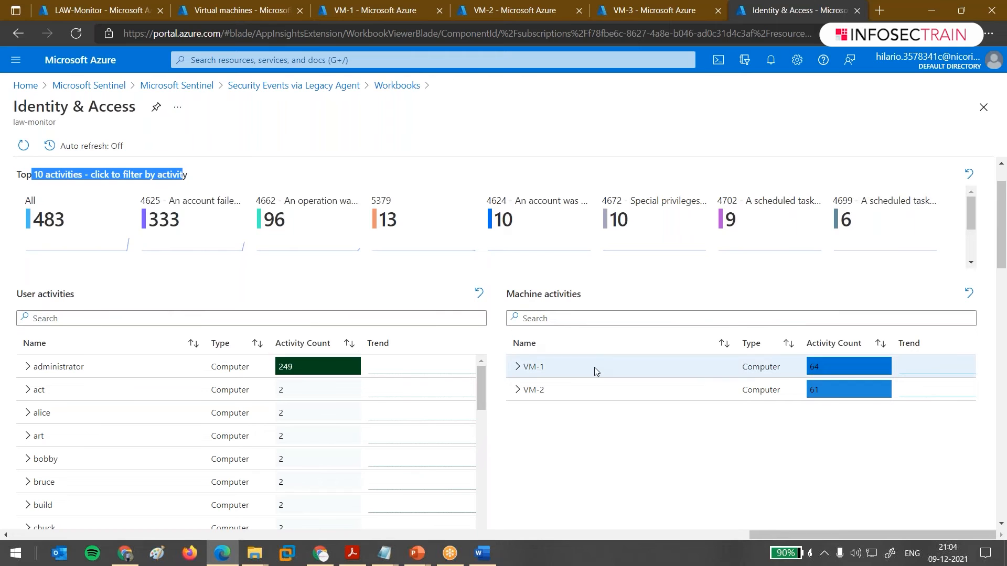
click(518, 368)
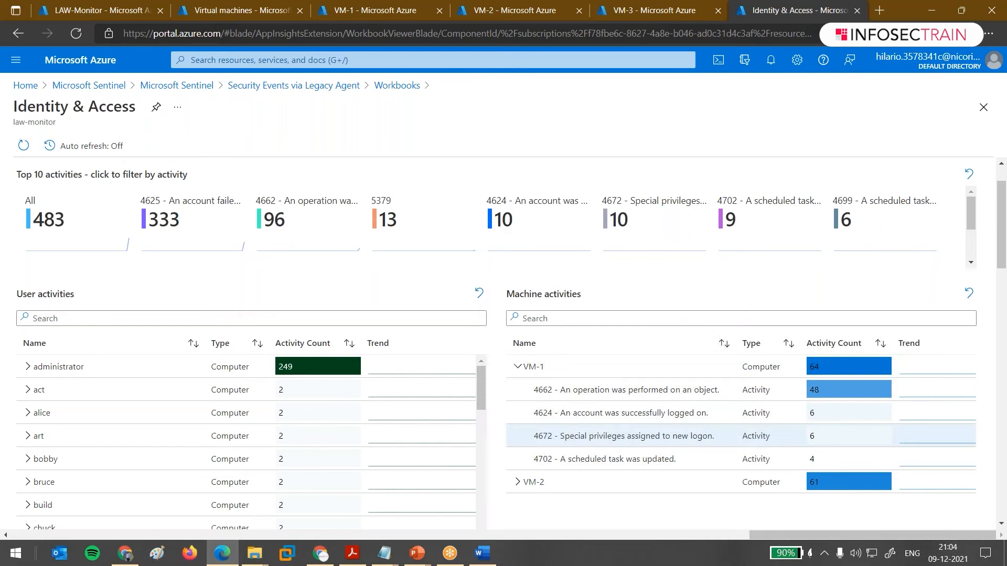
click(518, 483)
scroll(625, 386, down, 6)
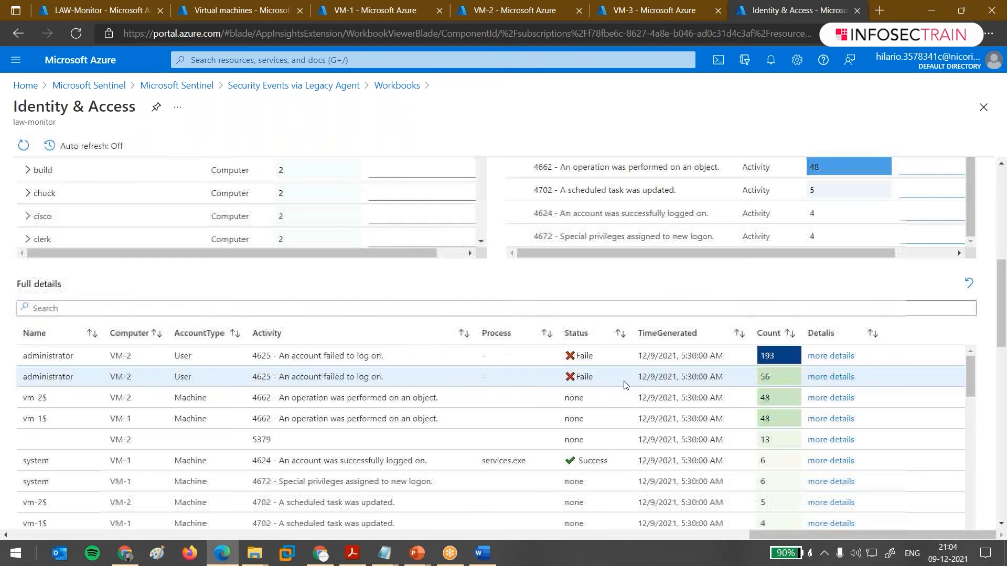
Inspect the administrator account's activity count and event breakdown under User activities, leaving the entry collapsed.
scroll(624, 386, up, 5)
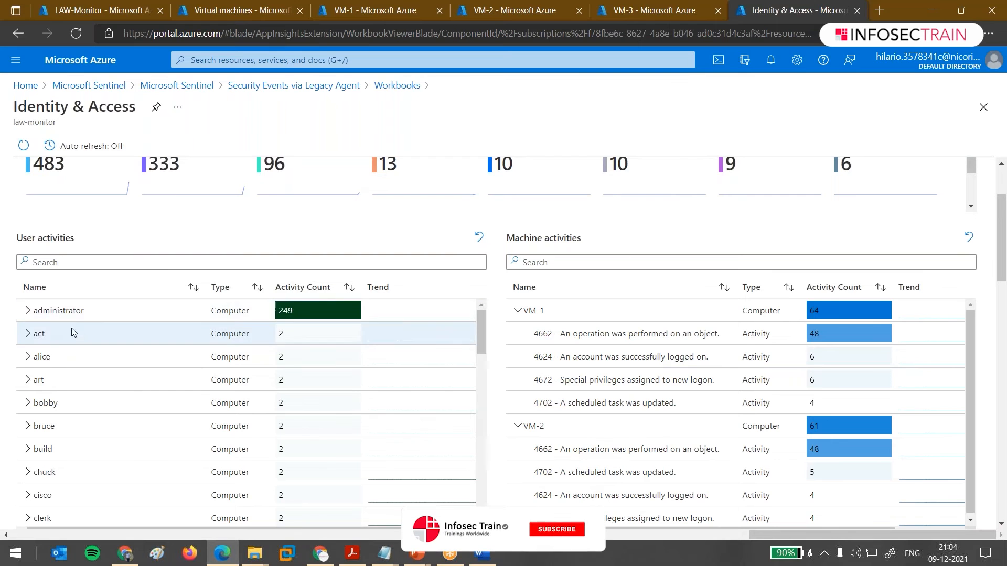
click(28, 311)
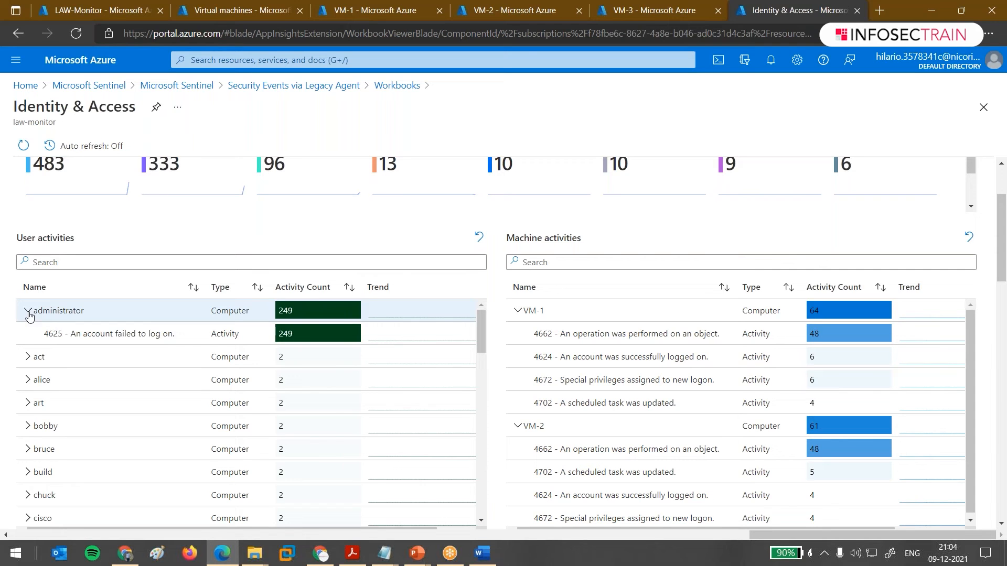
click(28, 312)
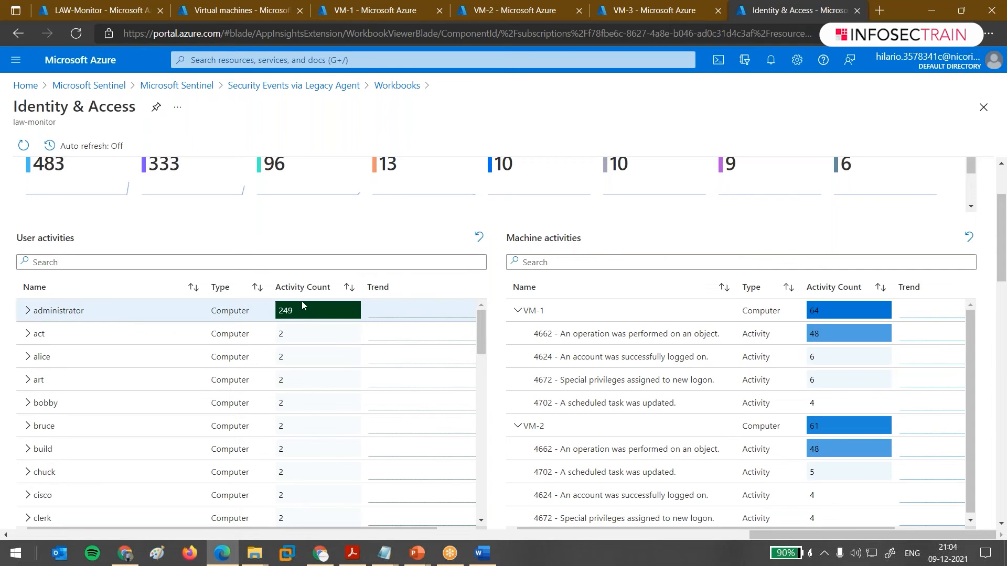
drag(302, 314, 276, 315)
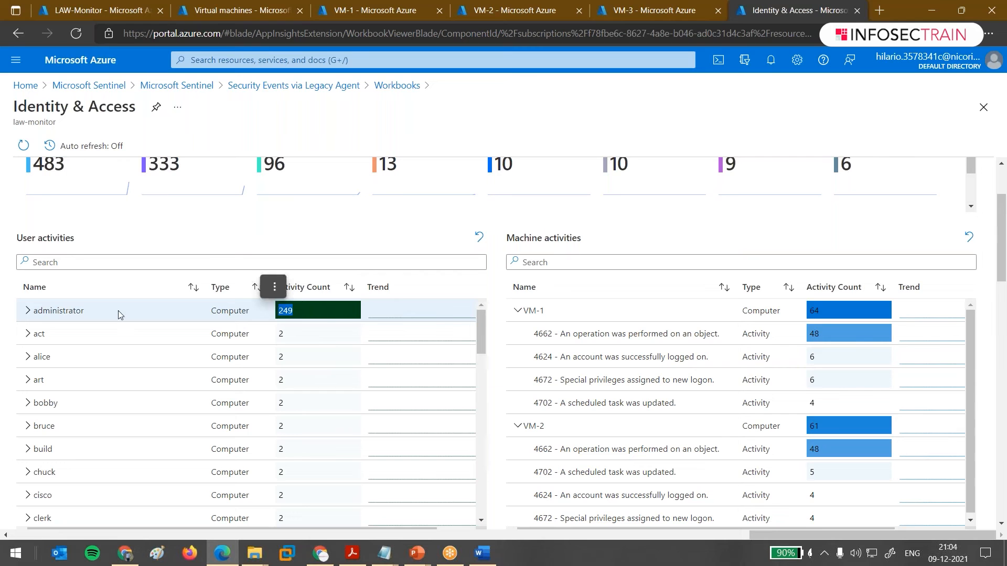
click(28, 312)
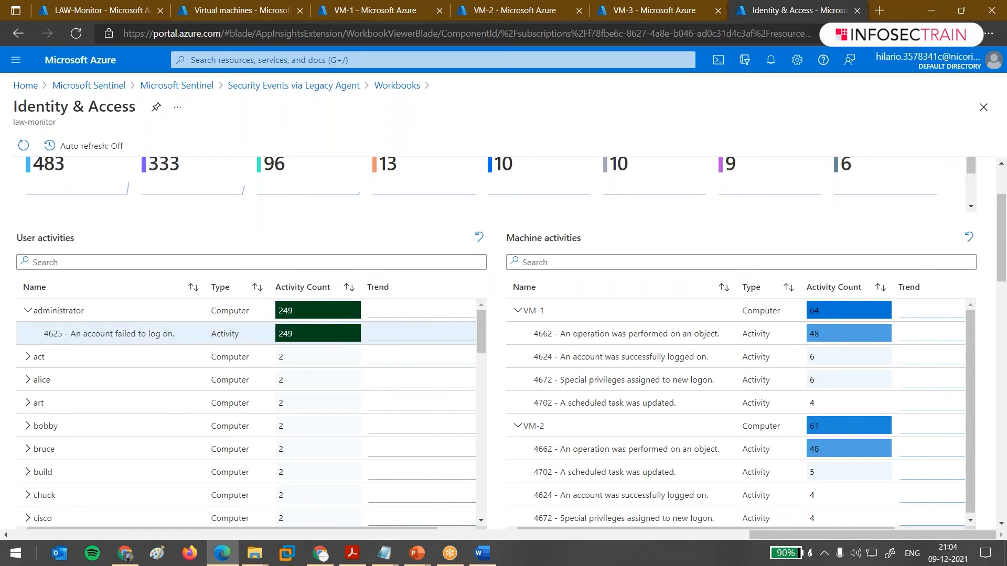
drag(141, 334, 81, 337)
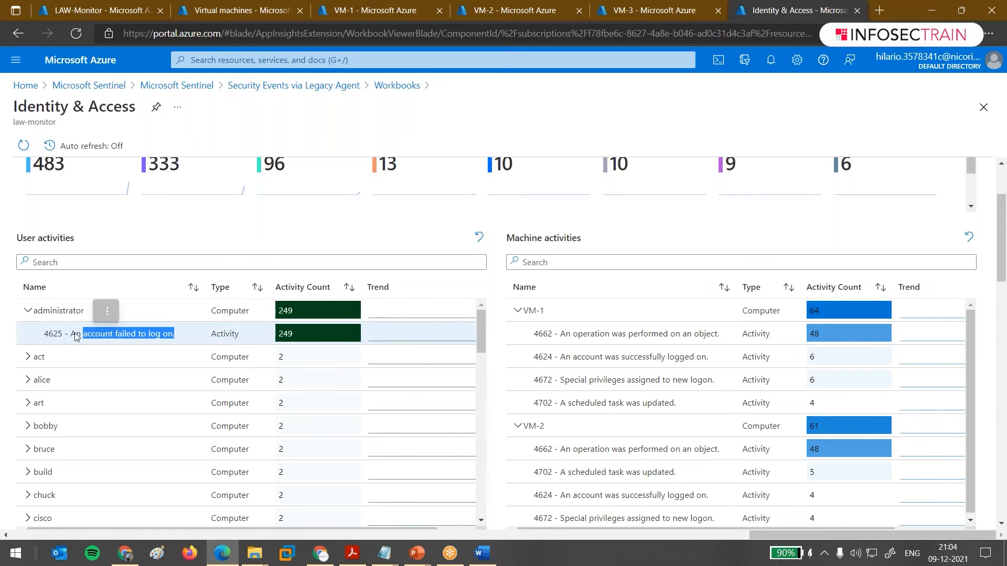
click(28, 311)
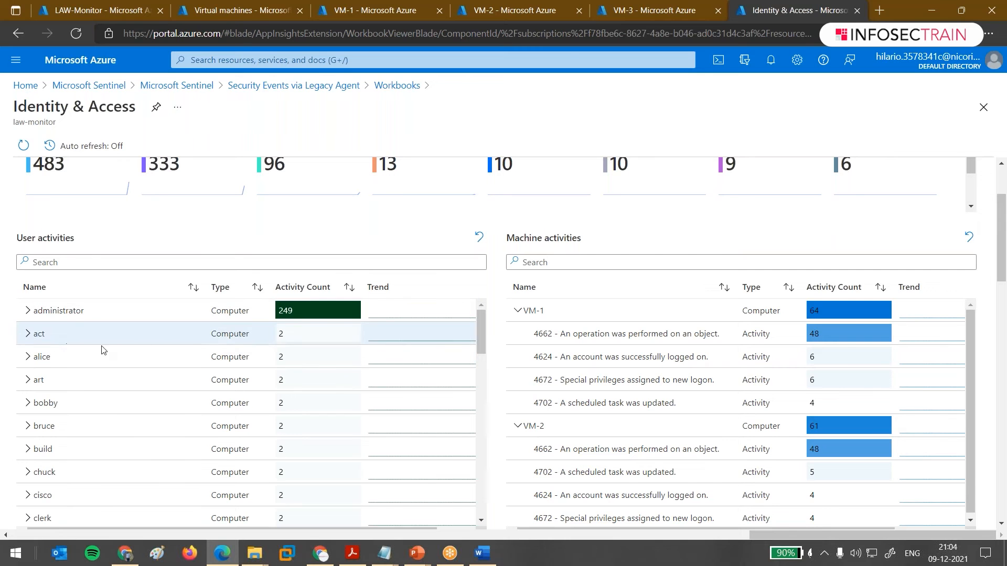
Examine the remaining user and machine activities, the Full details table and the logon activity types.
scroll(124, 362, down, 1)
scroll(125, 367, down, 10)
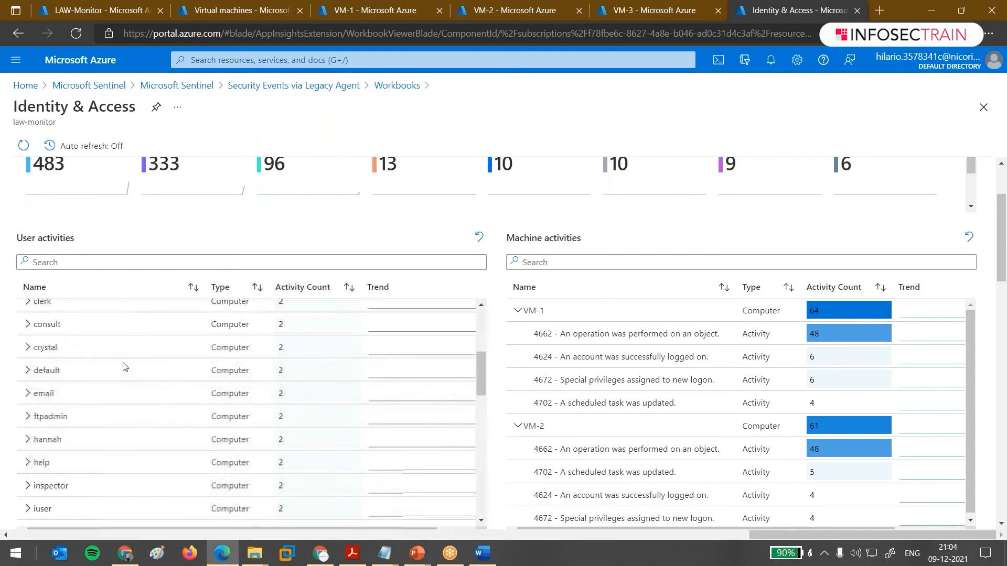
scroll(792, 362, down, 1)
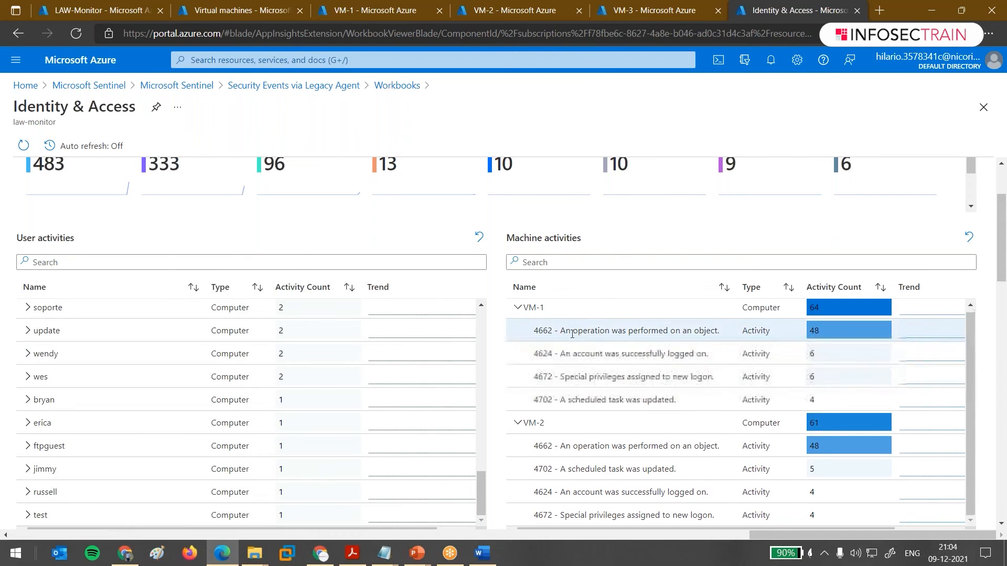
scroll(505, 275, down, 10)
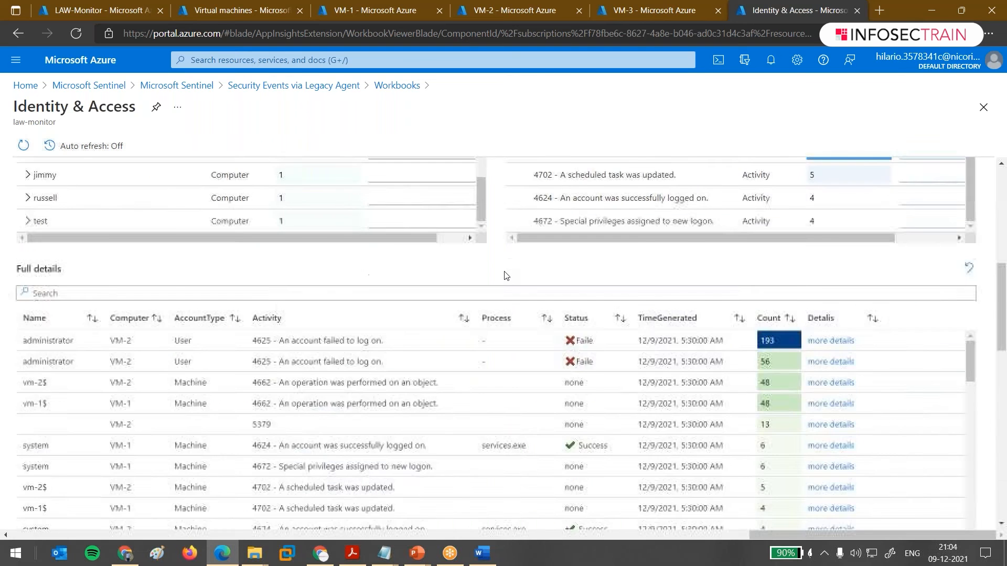
scroll(503, 278, up, 3)
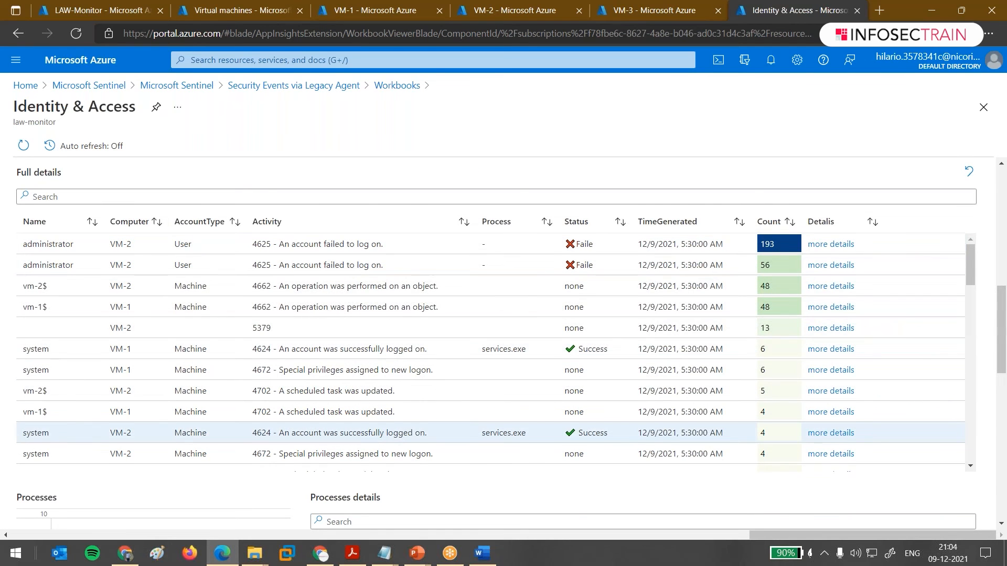
scroll(558, 388, down, 10)
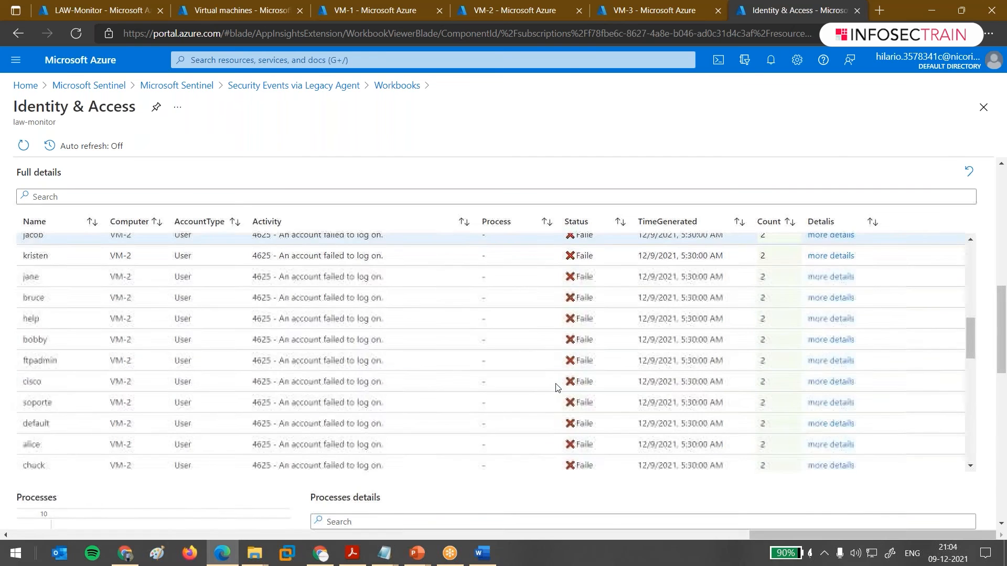
scroll(557, 388, down, 10)
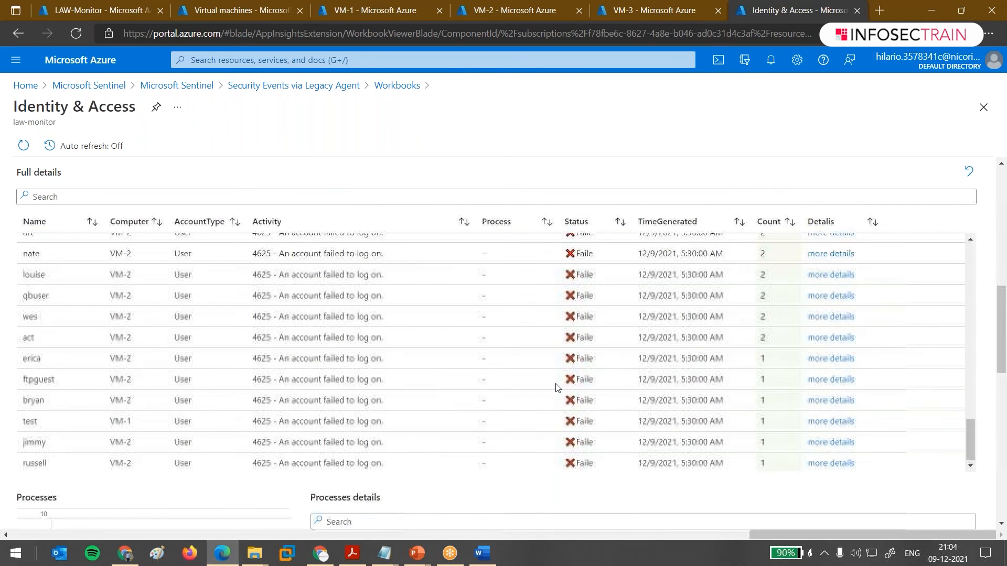
scroll(558, 388, down, 8)
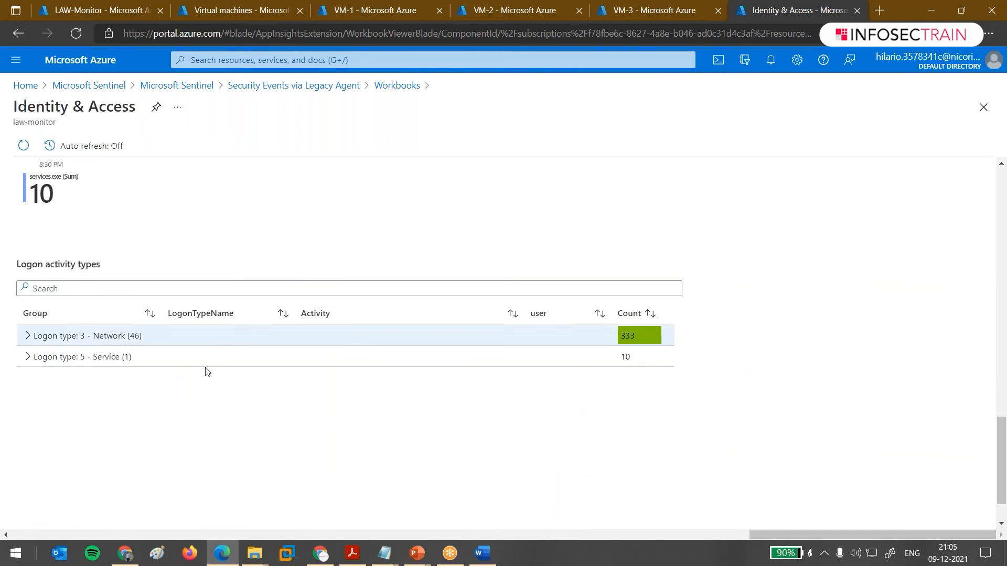
Return from the Identity & Access workbook to the Workbooks page with its template details.
scroll(294, 382, up, 4)
scroll(426, 443, up, 8)
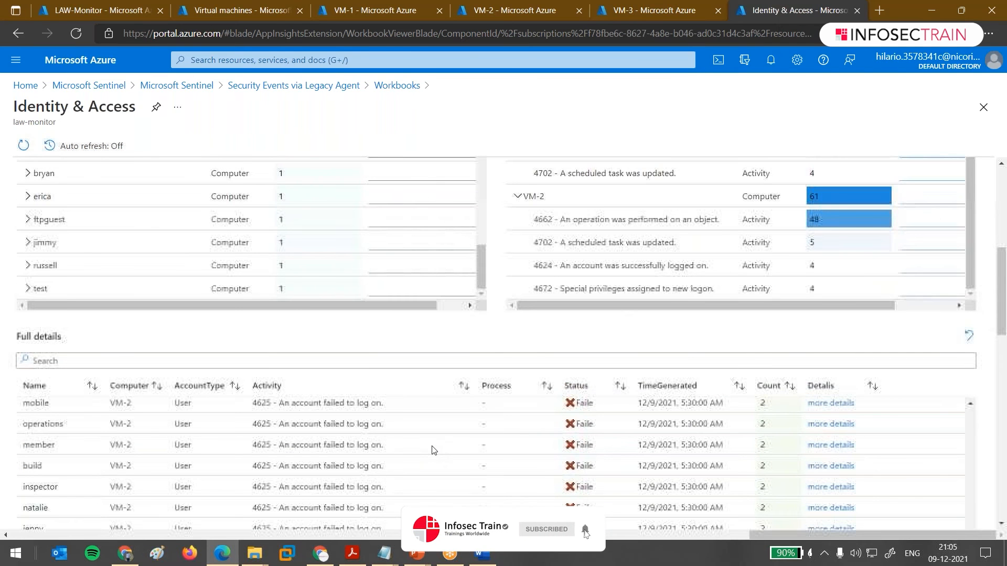
scroll(433, 450, up, 10)
click(397, 85)
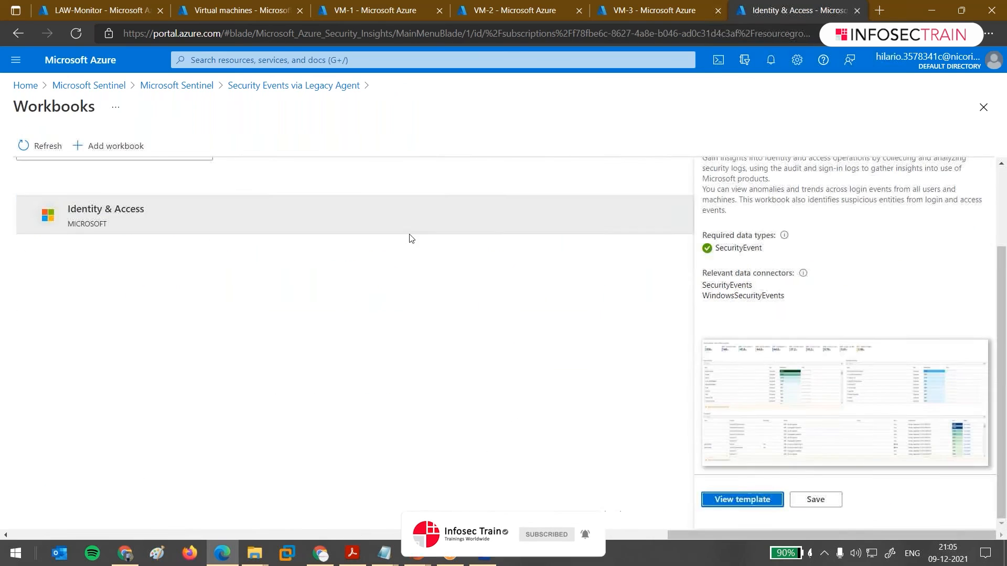
scroll(750, 373, up, 3)
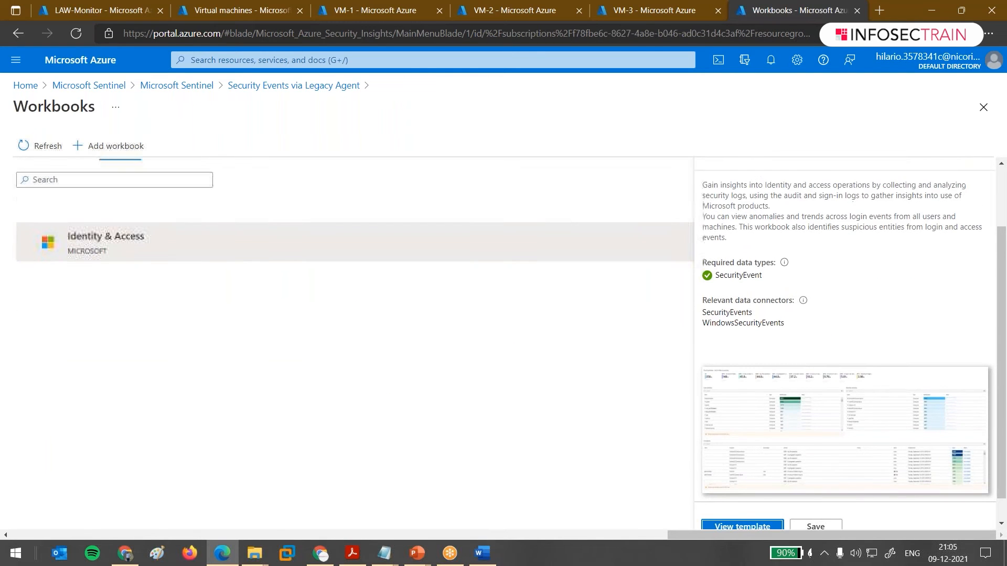
Return to the Security Events via Legacy Agent connector page and look through its recommended workbooks and query sample.
click(314, 86)
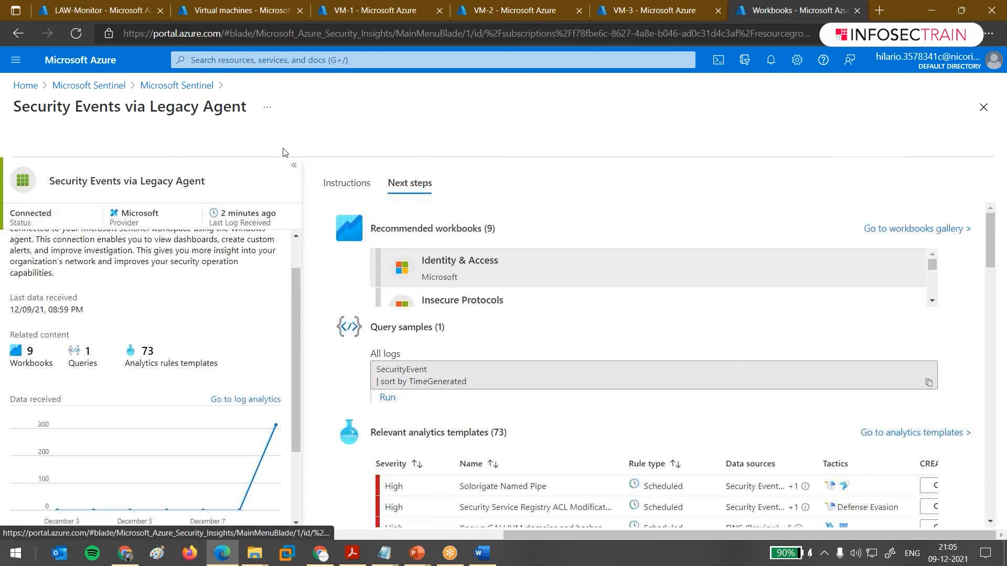
scroll(451, 282, down, 1)
scroll(451, 281, down, 5)
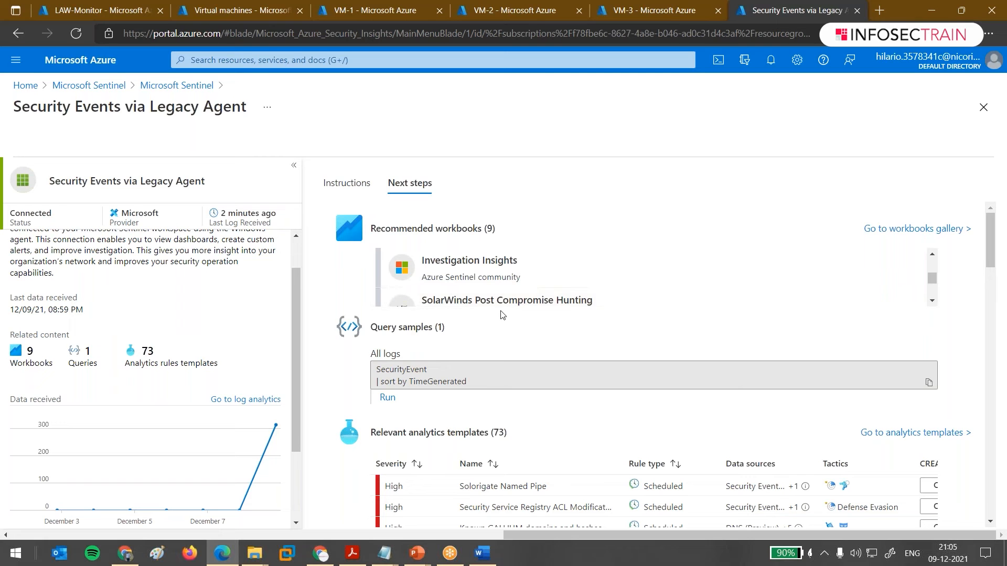
scroll(500, 311, down, 2)
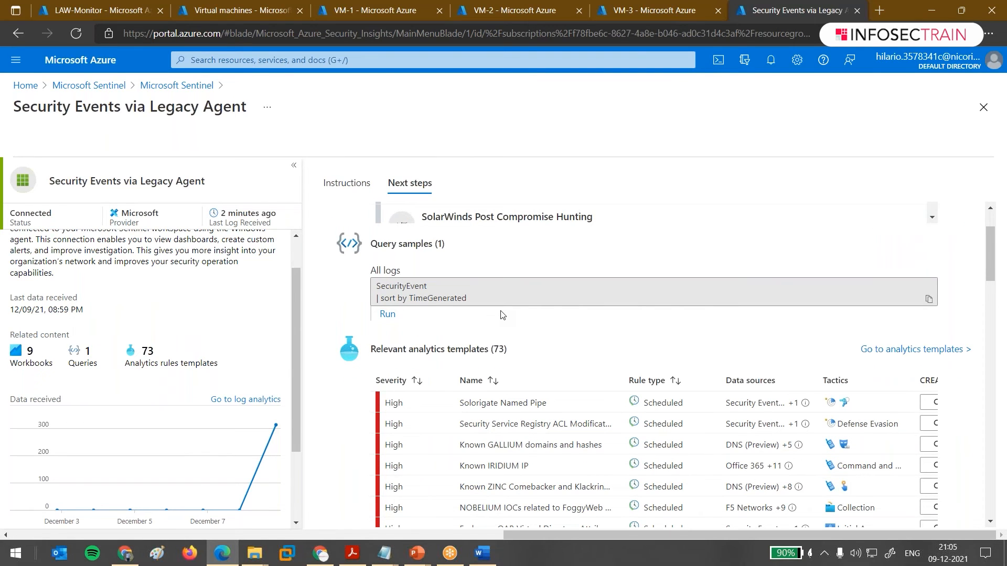
Examine the connector's relevant analytics templates, including their severities, rule types, data sources and tactics.
scroll(501, 315, down, 10)
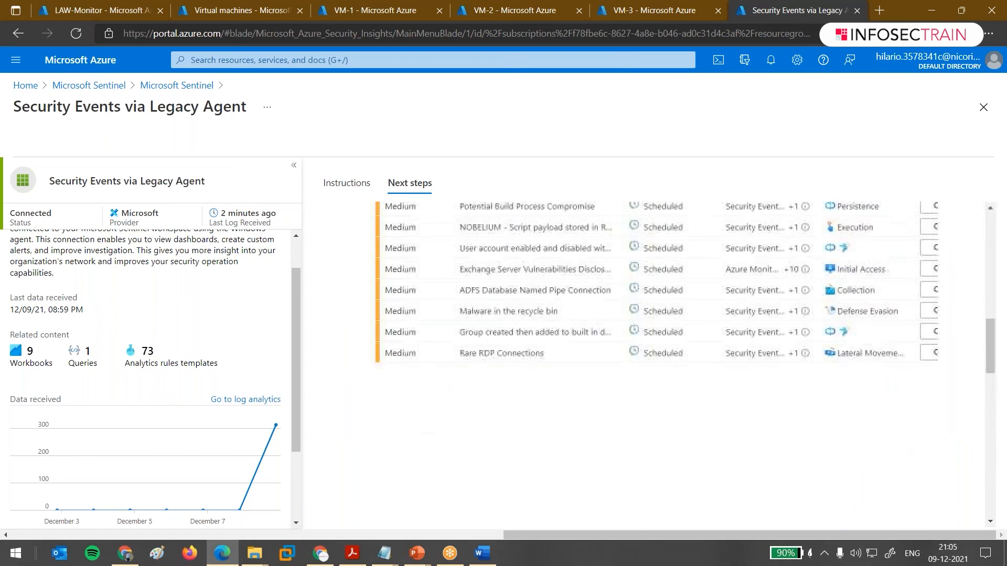
scroll(655, 336, up, 2)
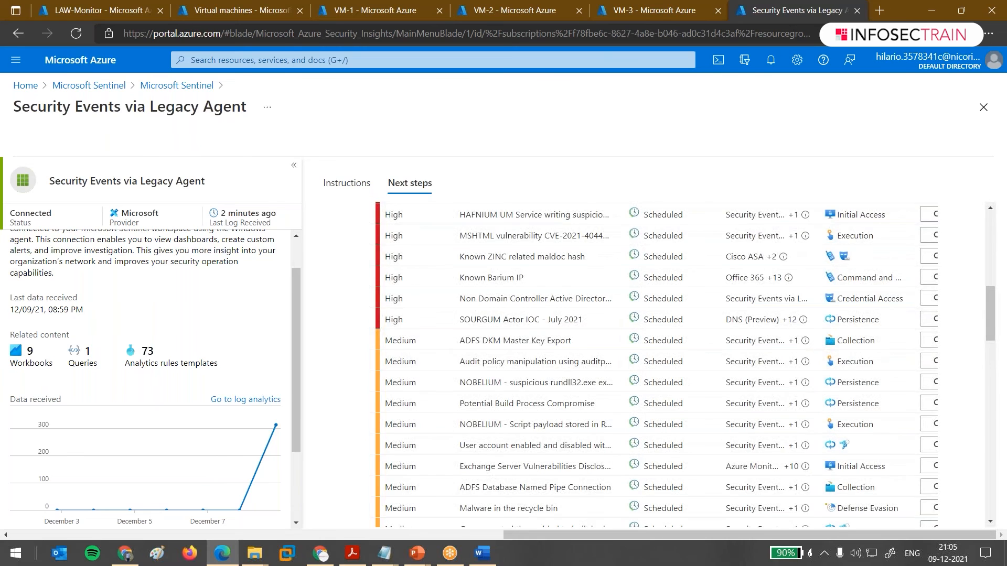
scroll(656, 362, up, 4)
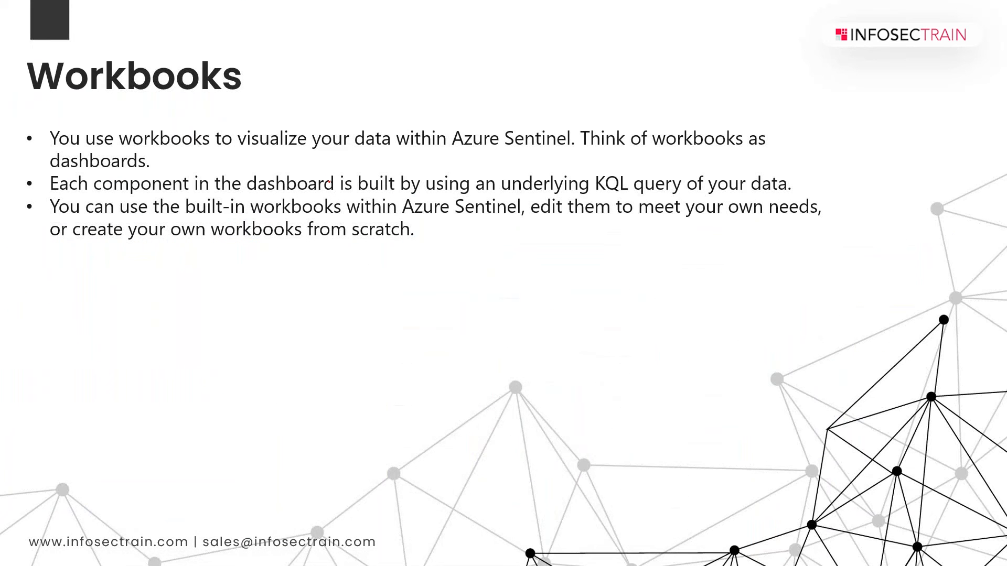
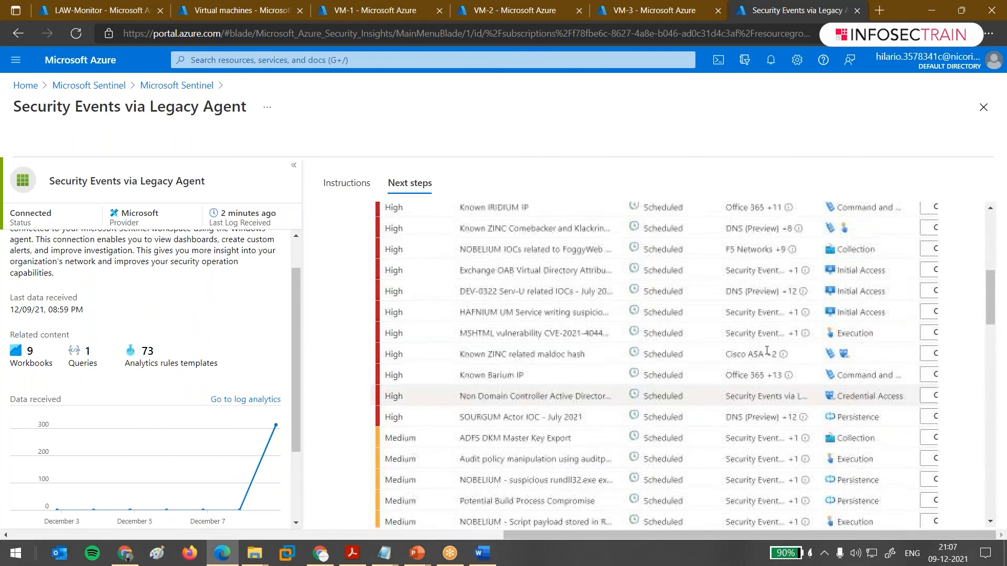
scroll(756, 326, down, 1)
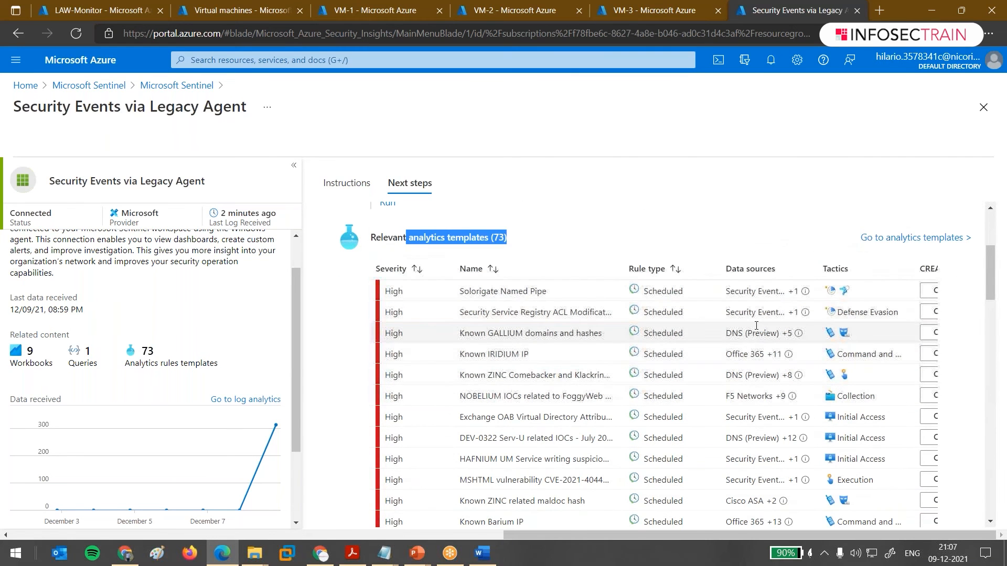
scroll(756, 326, down, 3)
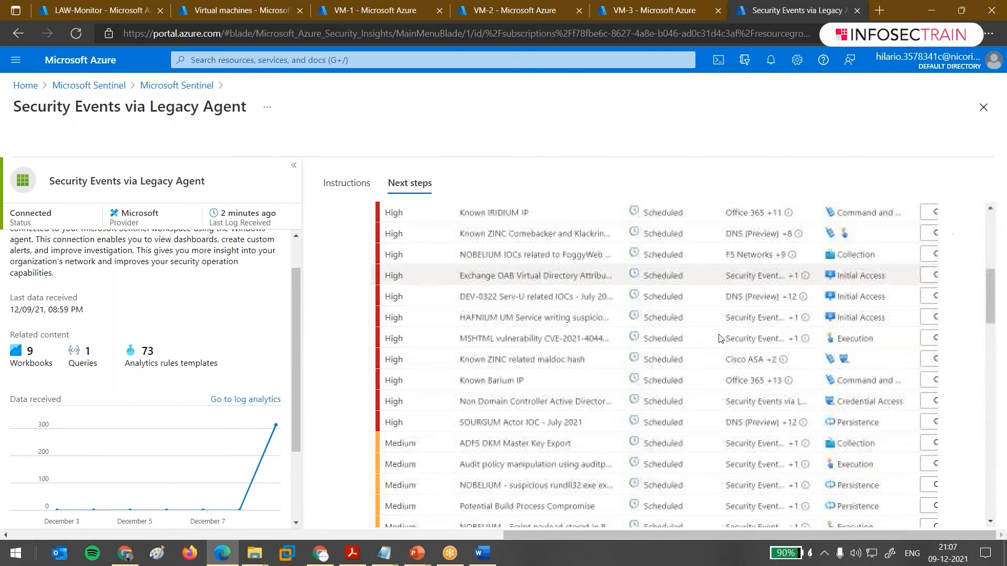
scroll(720, 338, up, 1)
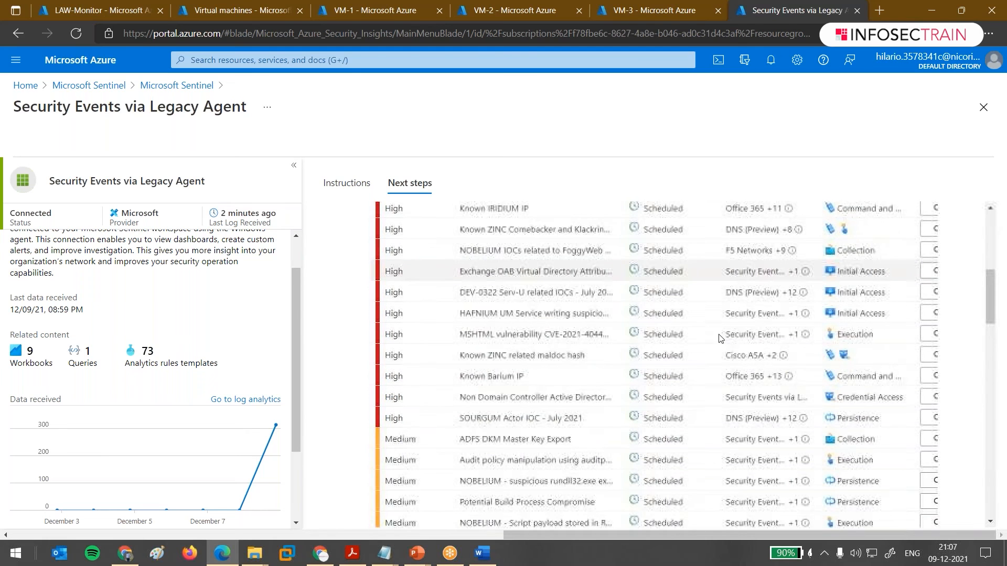
scroll(714, 352, down, 3)
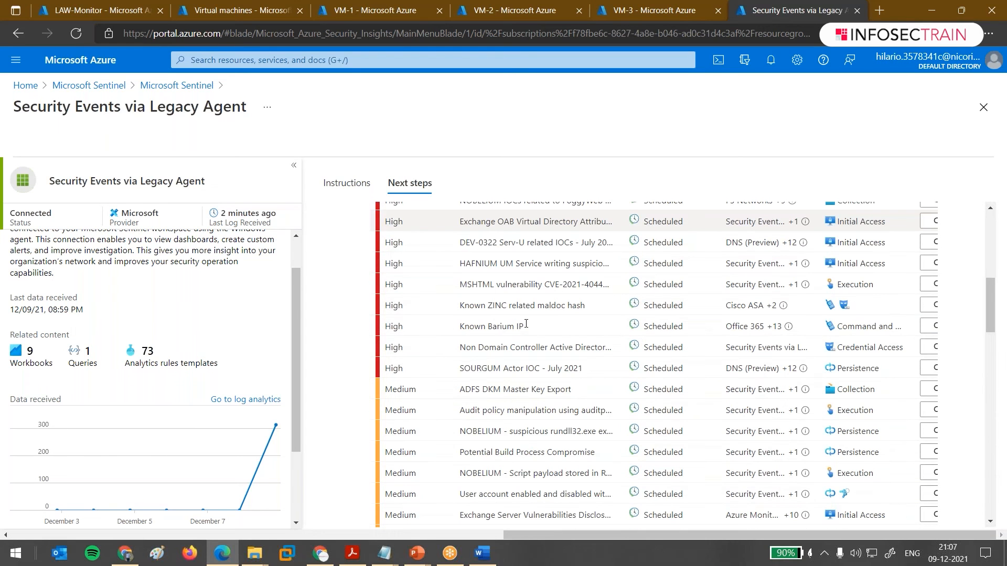
scroll(526, 324, down, 3)
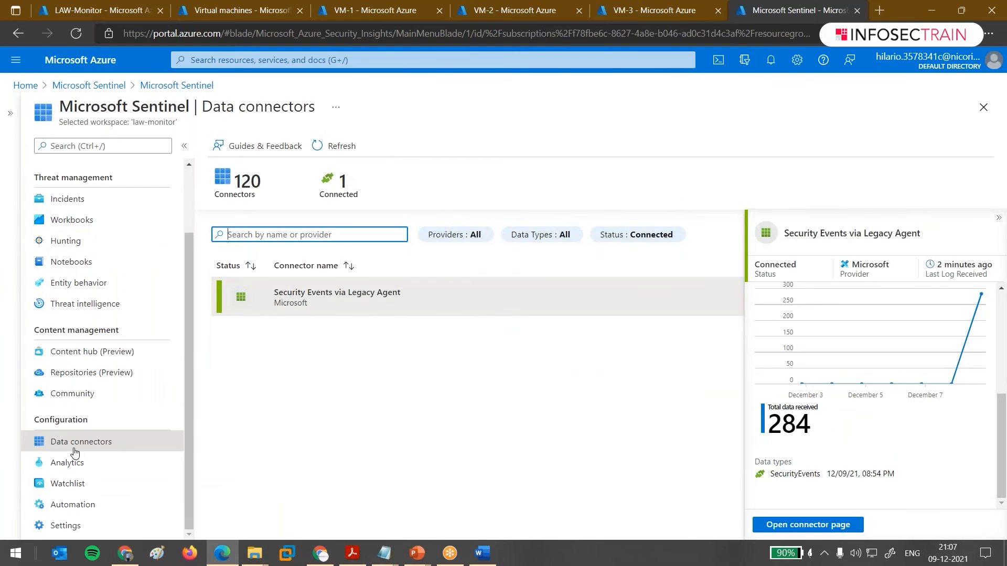
Open the Analytics page for the law-monitor workspace and examine its active rules and rule templates.
click(79, 463)
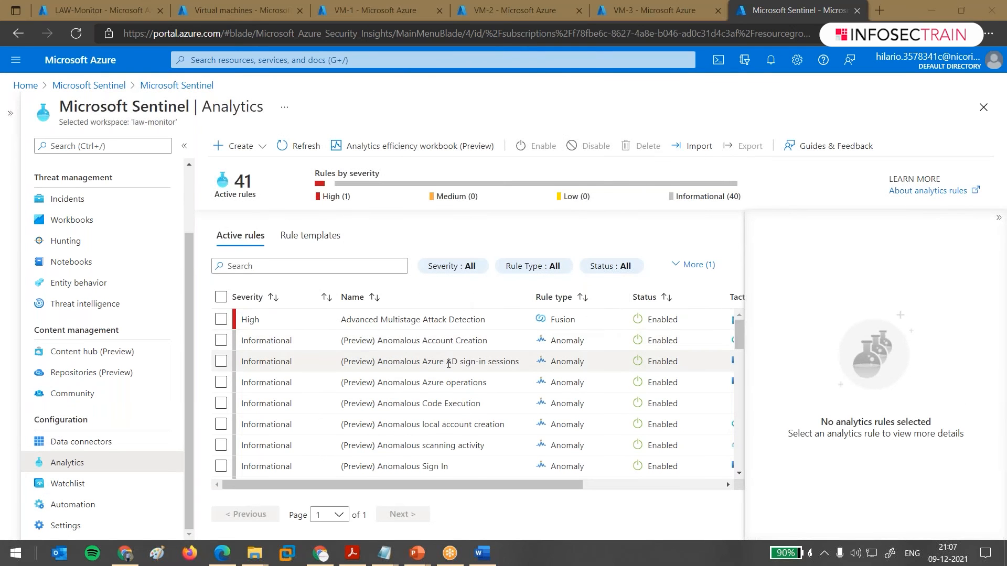
scroll(646, 350, down, 1)
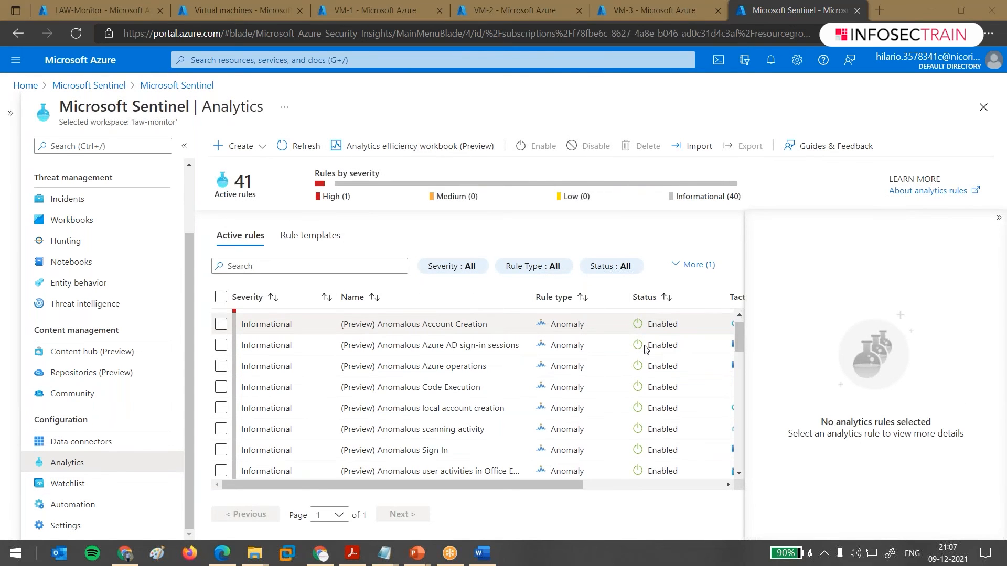
scroll(646, 350, down, 1)
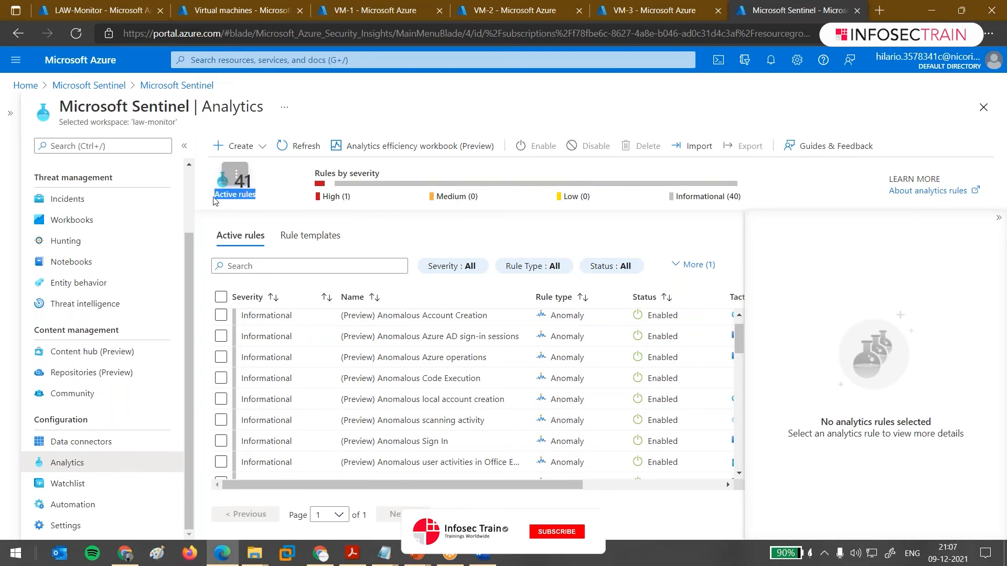
scroll(463, 394, up, 1)
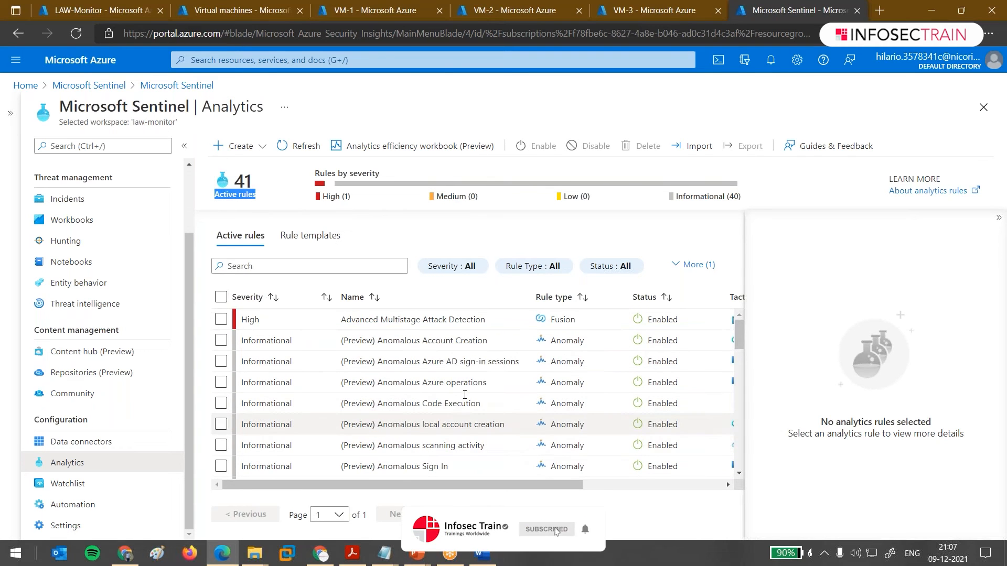
click(306, 238)
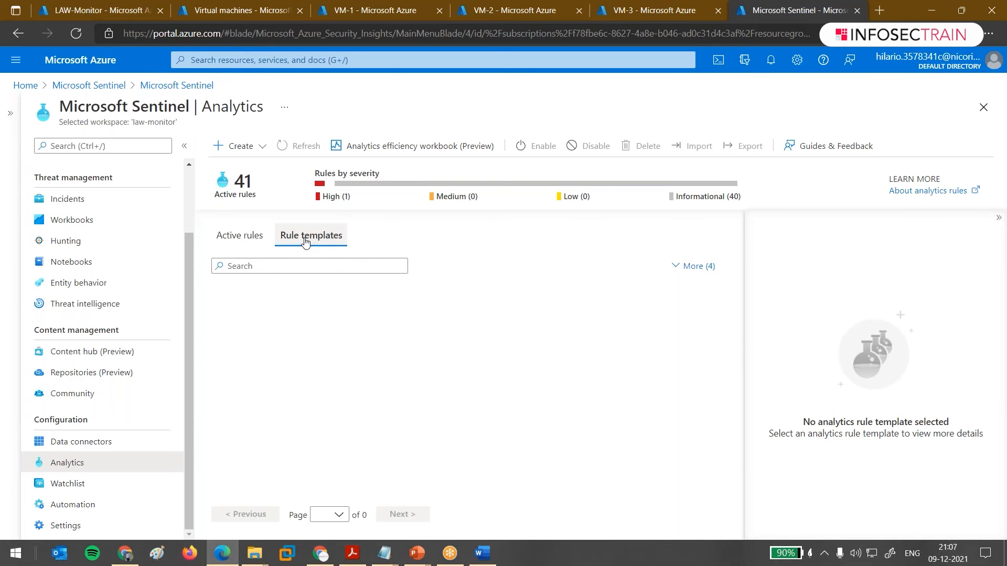
scroll(348, 429, down, 10)
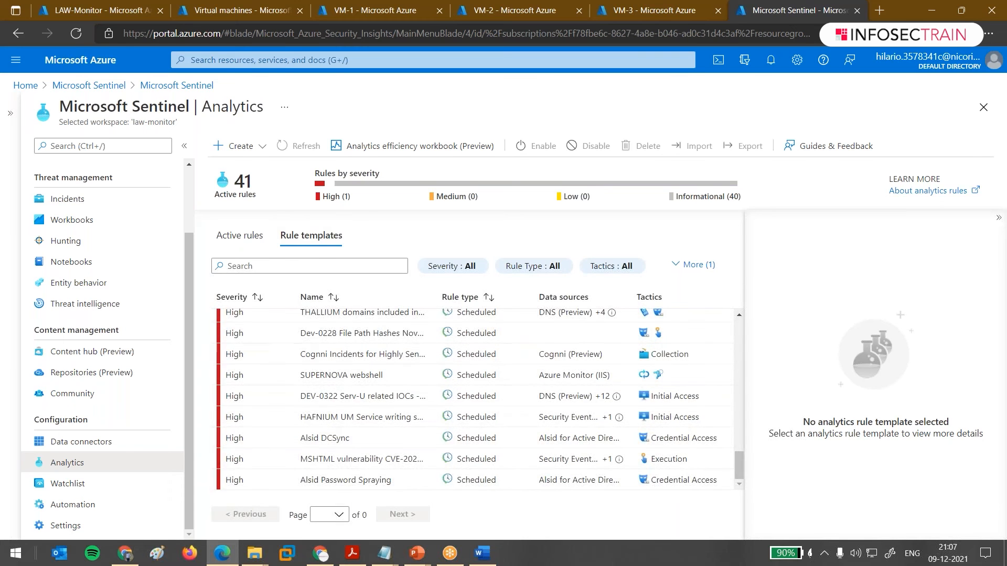
Inspect the description, thresholds and run frequency of the active rule "(Preview) Anomalous Azure AD sign-in sessions".
click(240, 235)
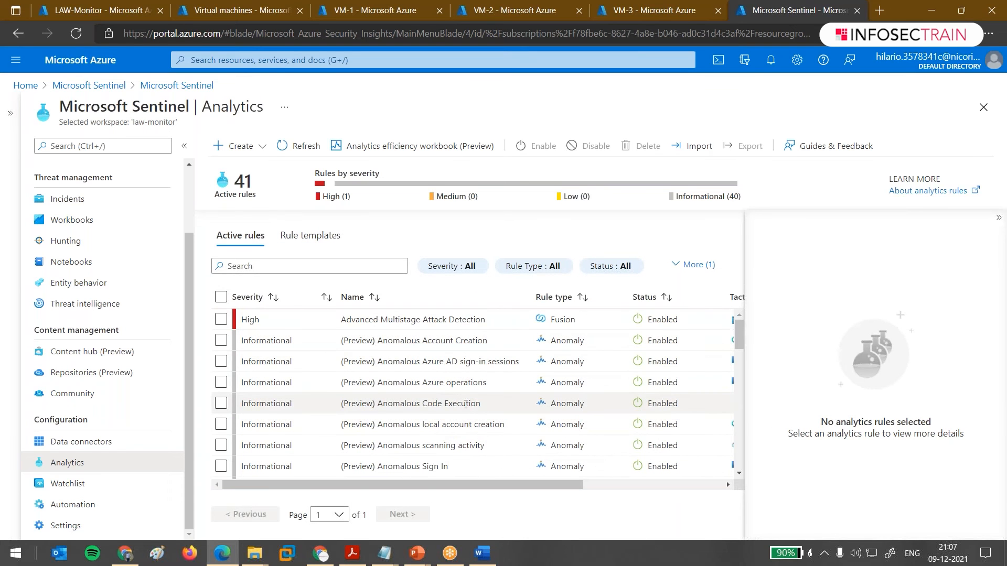
click(447, 361)
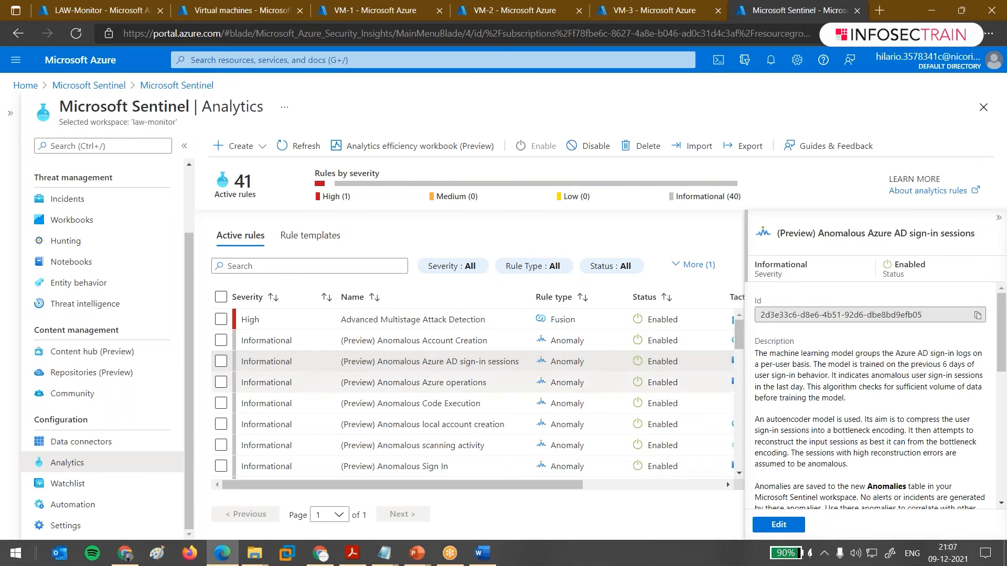
scroll(797, 401, down, 1)
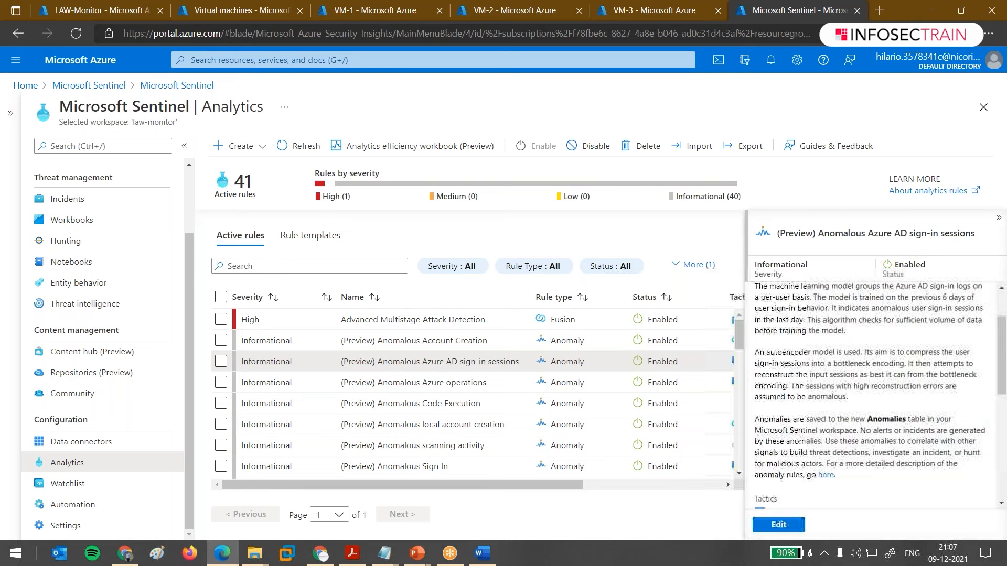
scroll(817, 426, down, 5)
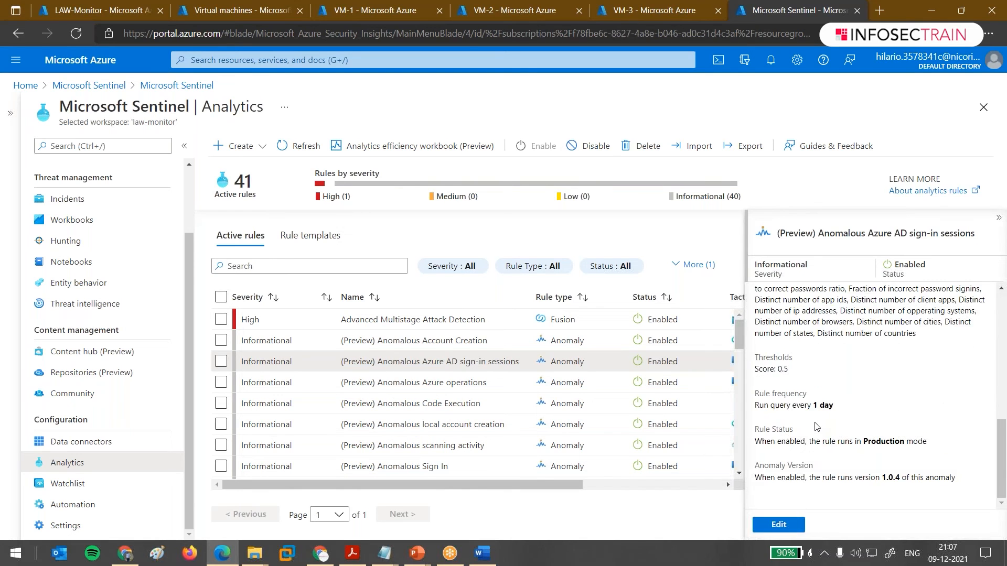
Open the Anomalous Azure AD sign-in sessions rule for editing and examine its general details, tactics, severity, status and mode.
click(779, 525)
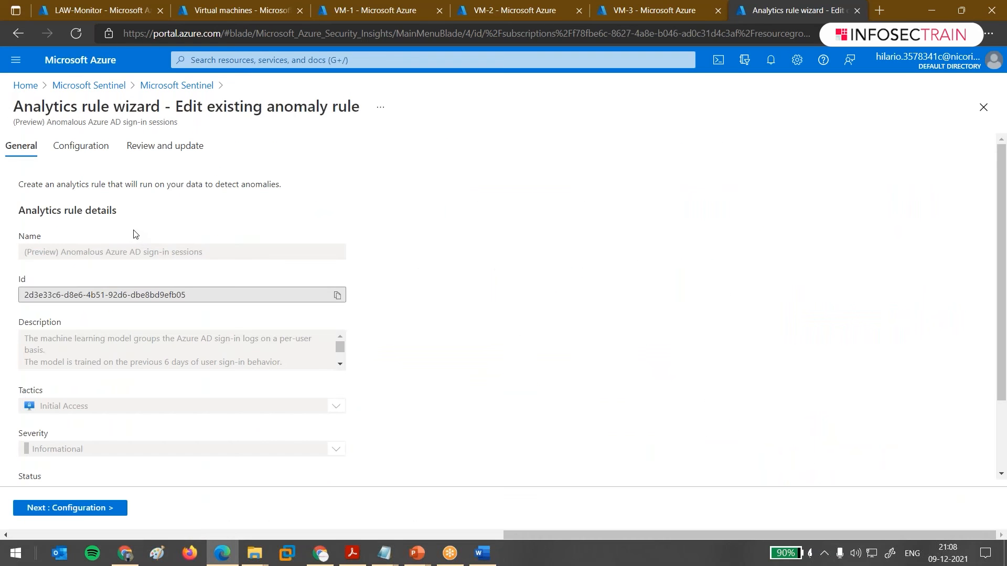
drag(117, 212, 18, 215)
click(488, 348)
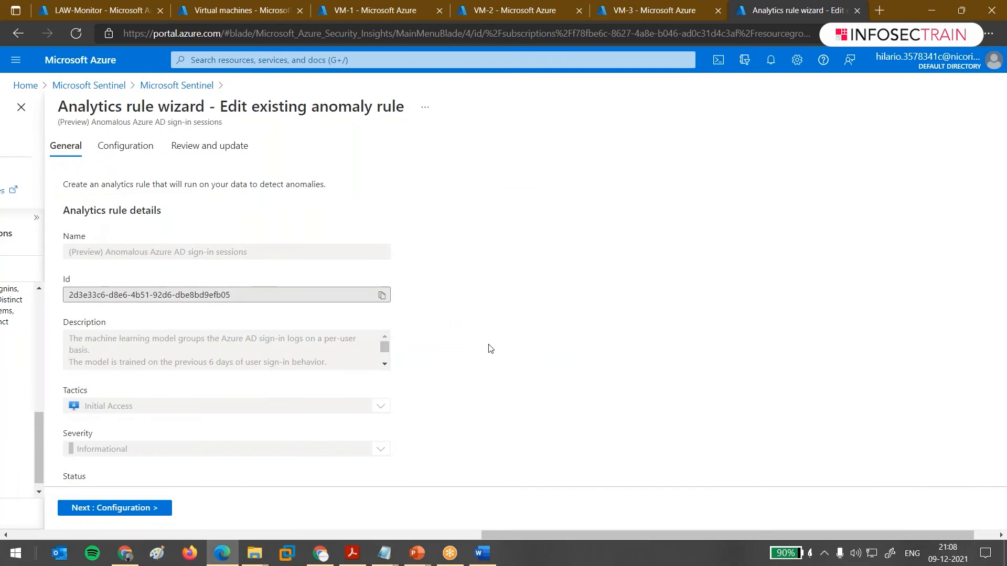
scroll(488, 348, down, 1)
click(126, 351)
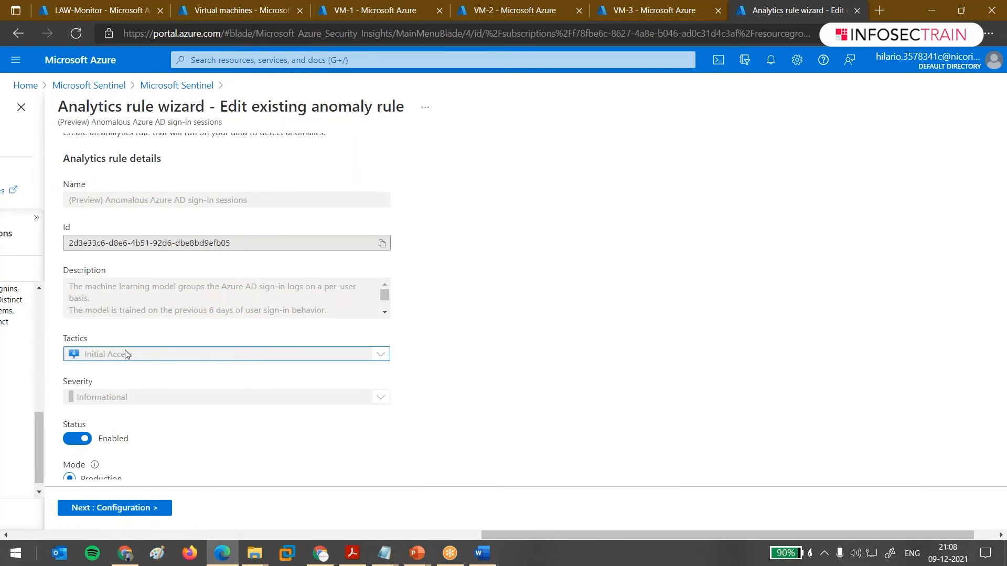
scroll(437, 352, down, 1)
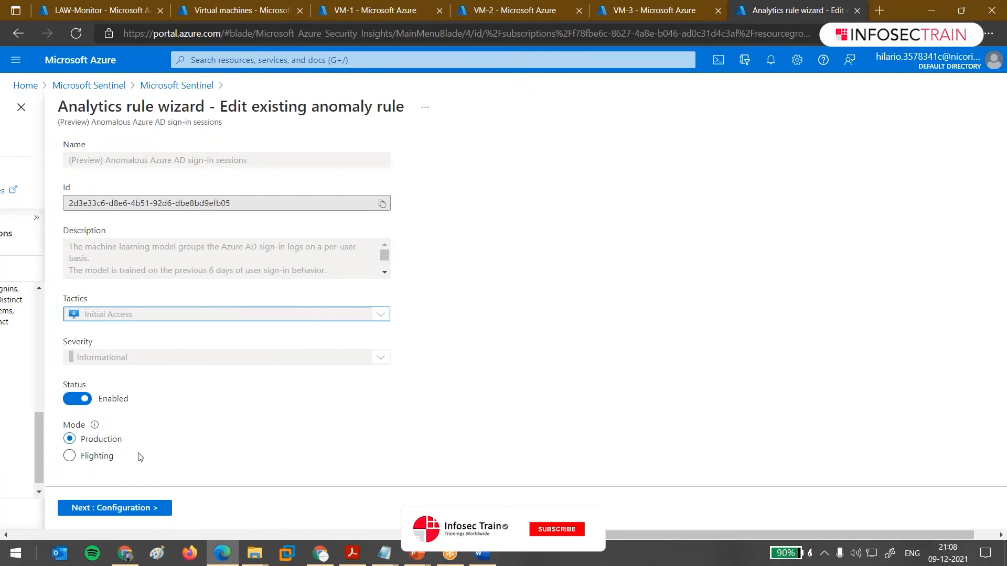
Try Flighting mode for the anomaly rule and discard the unsaved edits, returning to the Analytics page.
click(104, 458)
click(103, 442)
click(97, 455)
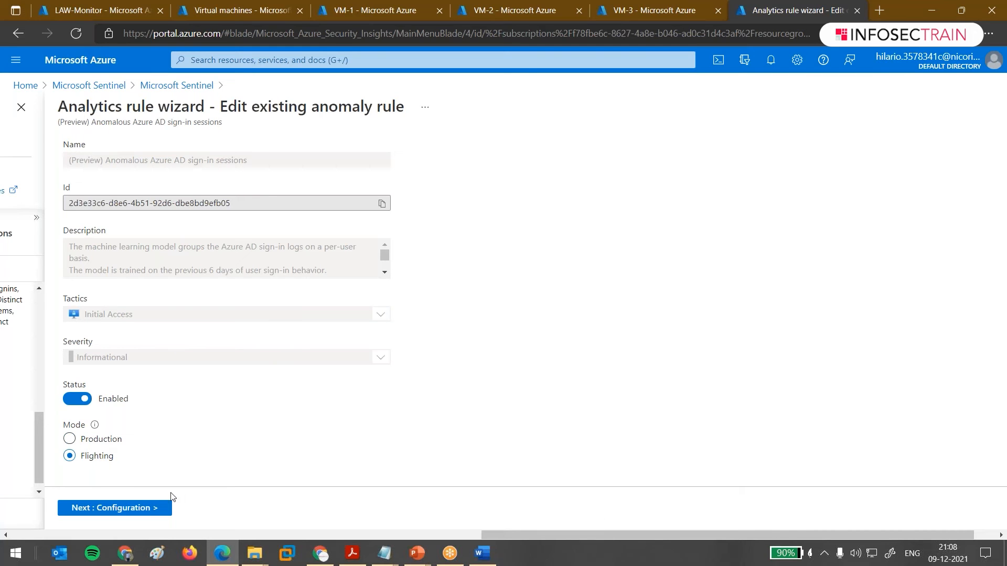
click(208, 89)
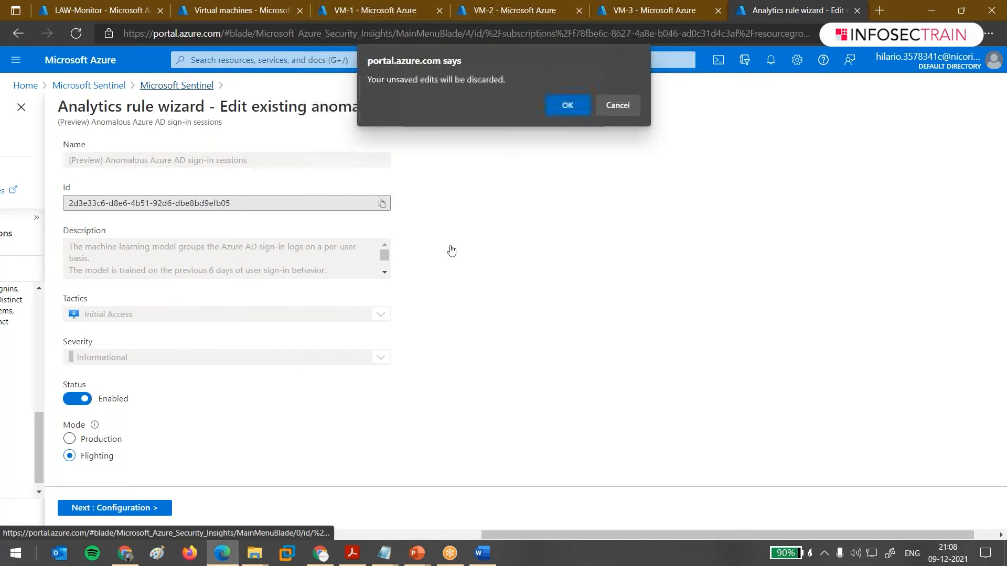
click(567, 103)
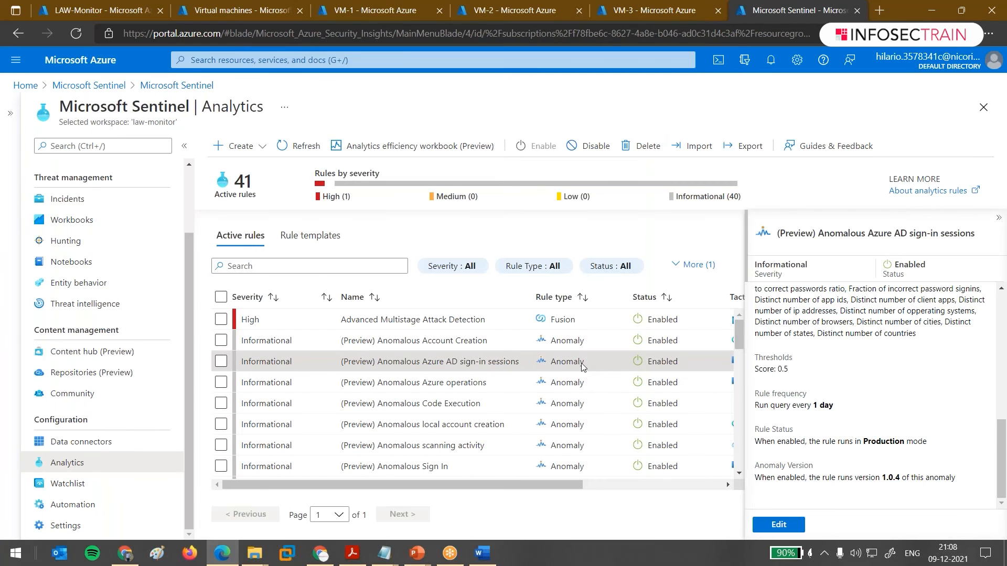
Check the sign-in rule's type and inspect the Advanced Multistage Attack Detection rule's description and recommended data connectors.
drag(581, 364, 547, 359)
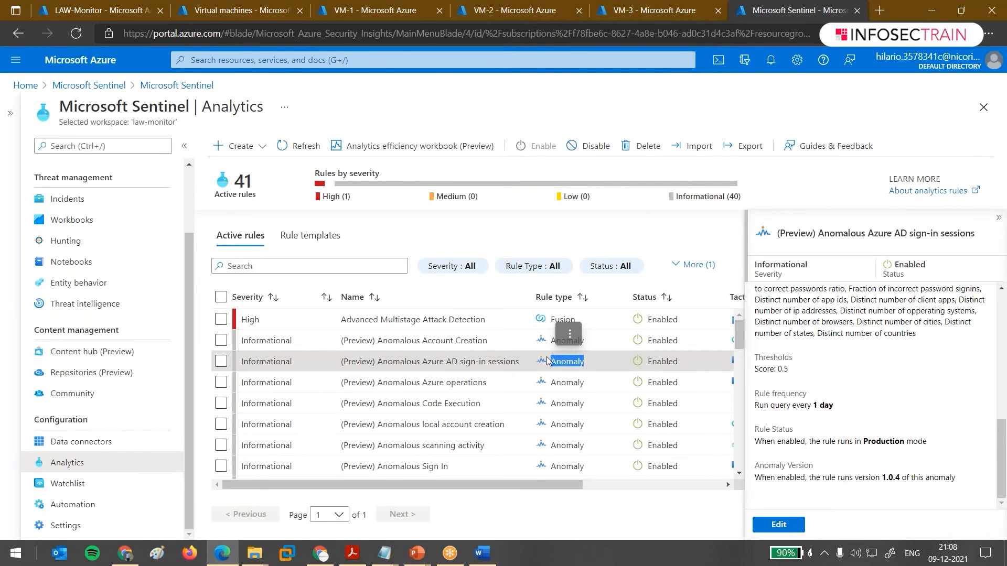
click(571, 335)
click(375, 310)
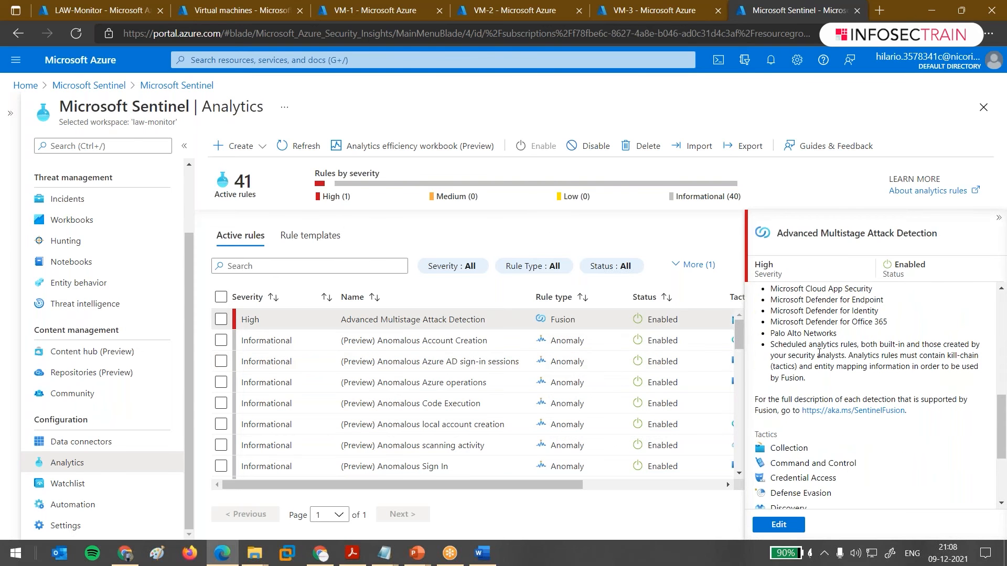
scroll(819, 353, up, 5)
scroll(855, 345, down, 4)
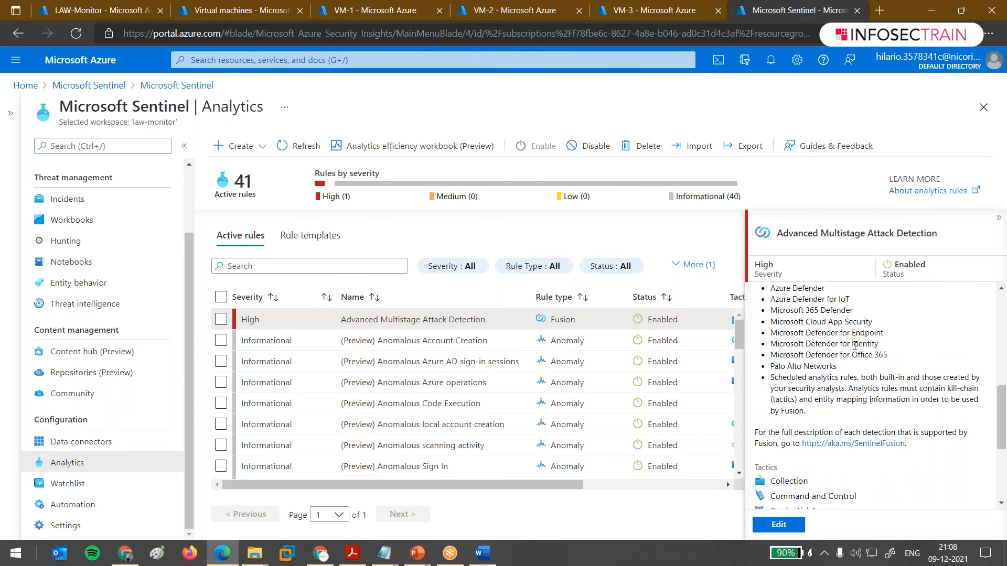
scroll(855, 346, up, 2)
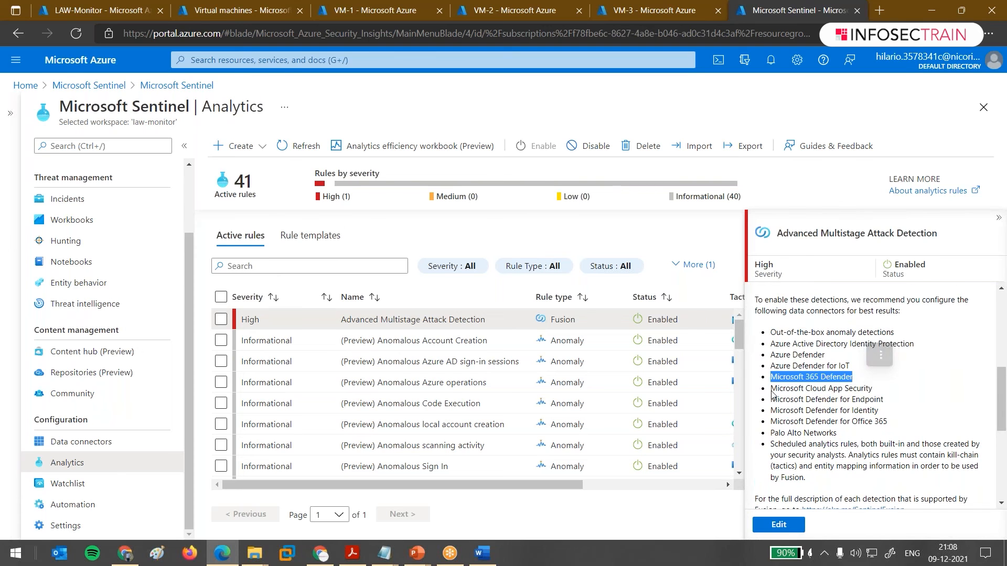
drag(770, 388, 870, 389)
drag(786, 399, 904, 405)
drag(835, 422, 900, 419)
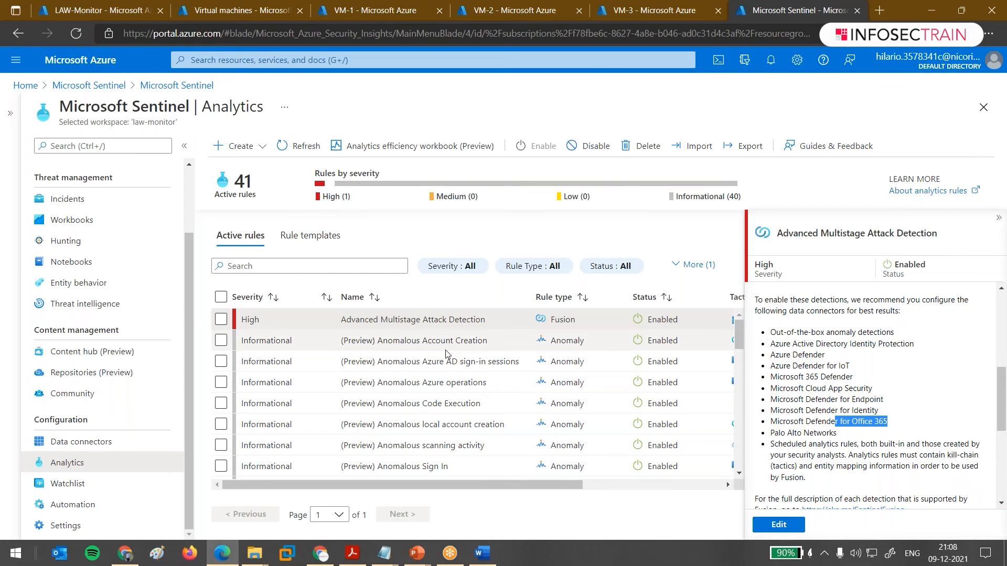
Browse the analytics rule templates list, checking the severities, rule types, data sources and tactics on offer.
click(332, 243)
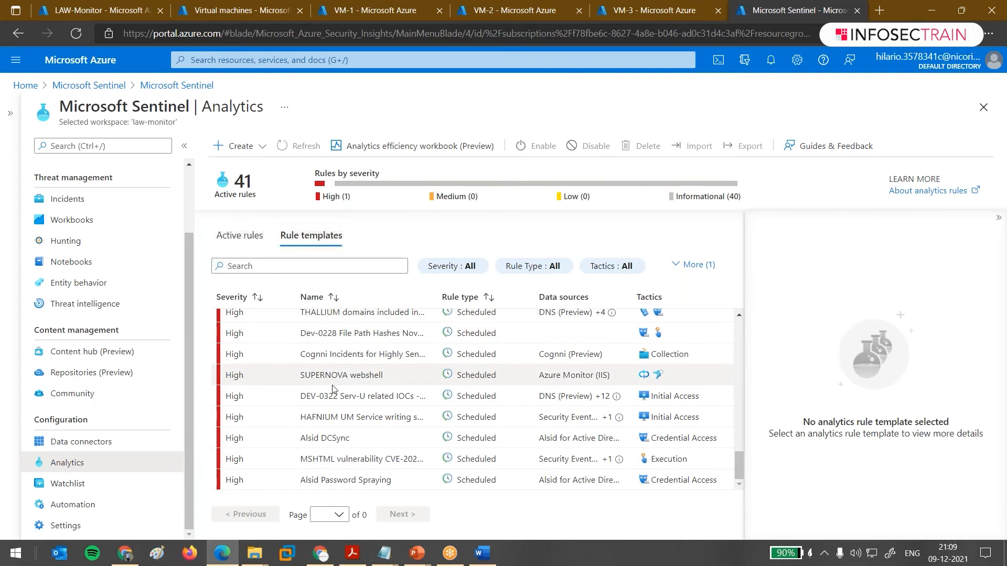
scroll(332, 389, up, 3)
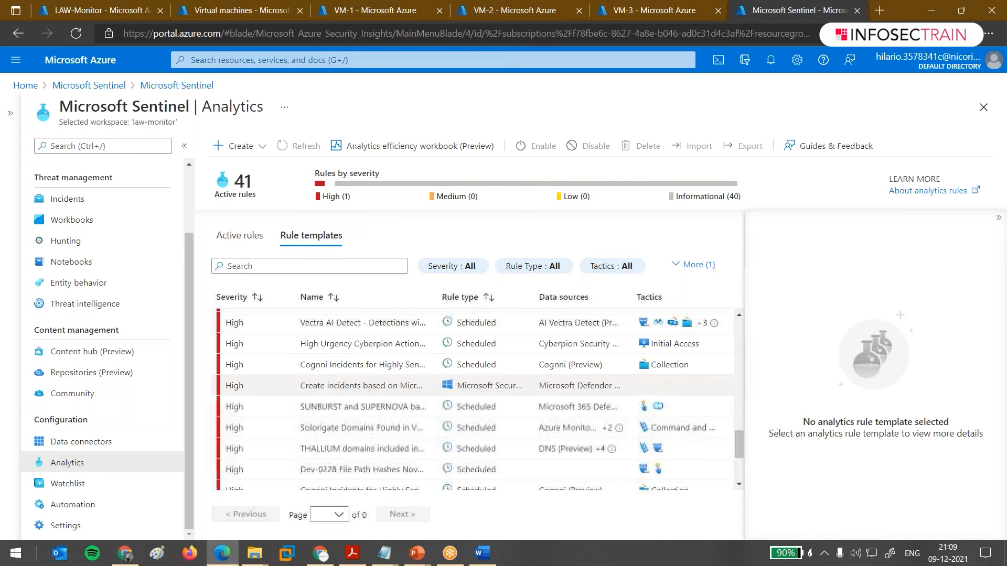
scroll(376, 308, up, 5)
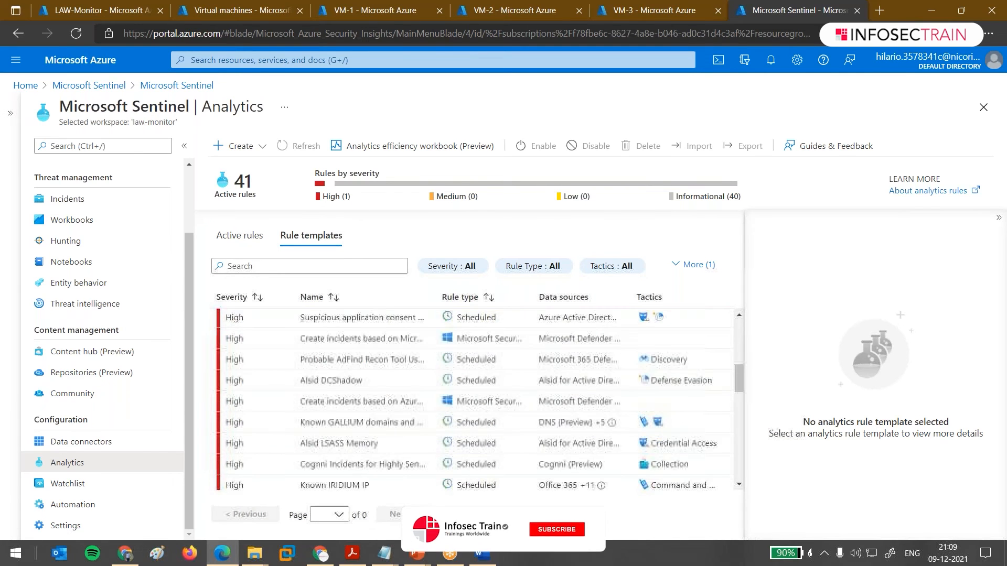
scroll(375, 308, up, 5)
scroll(483, 349, up, 1)
scroll(484, 348, down, 1)
scroll(670, 364, up, 2)
scroll(670, 364, down, 1)
Inspect the tactics and rule query of the "Authentication Methods Changed for Privileged Account" rule template.
click(447, 379)
scroll(882, 394, down, 5)
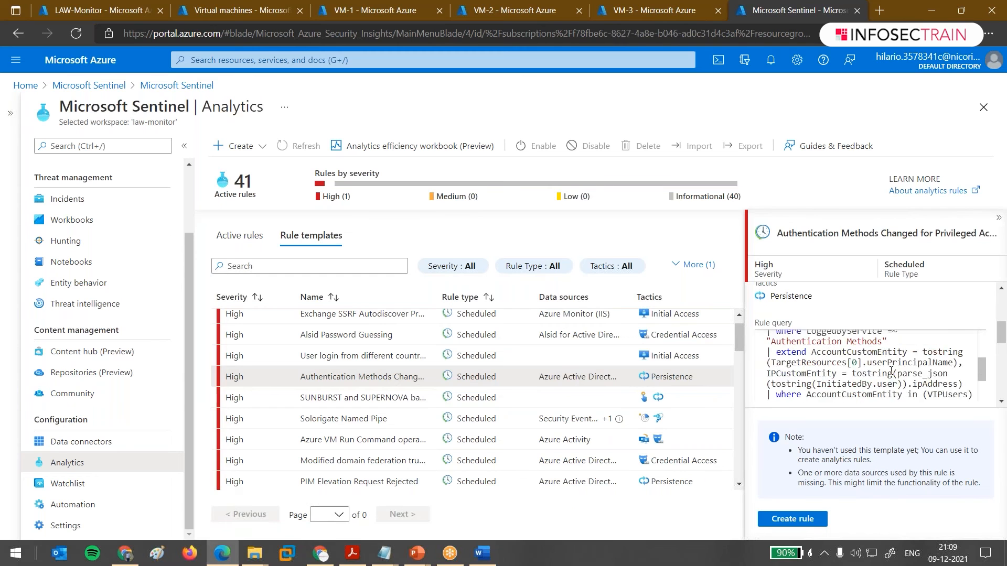
scroll(887, 383, down, 10)
scroll(890, 371, up, 1)
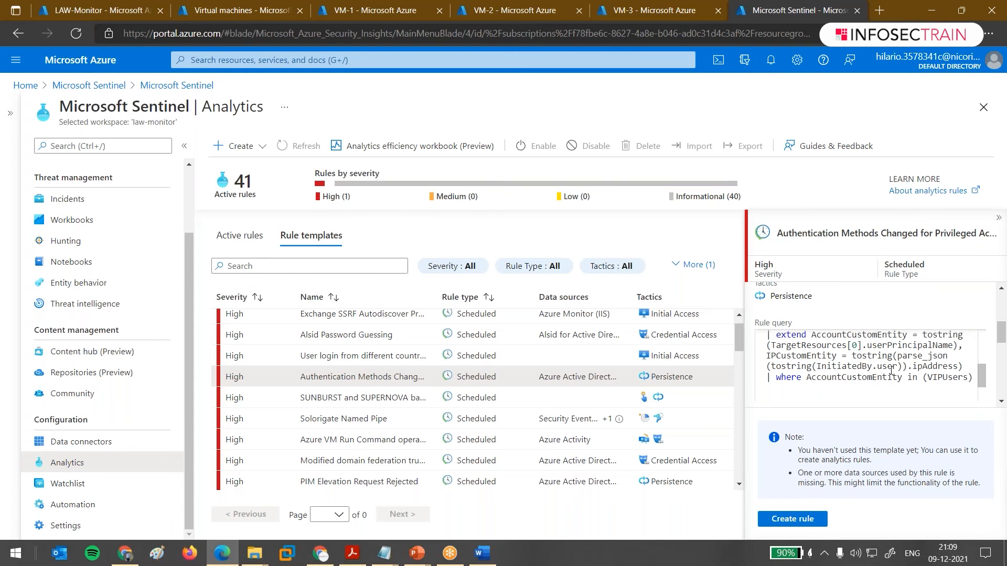
scroll(891, 370, up, 3)
scroll(845, 382, down, 5)
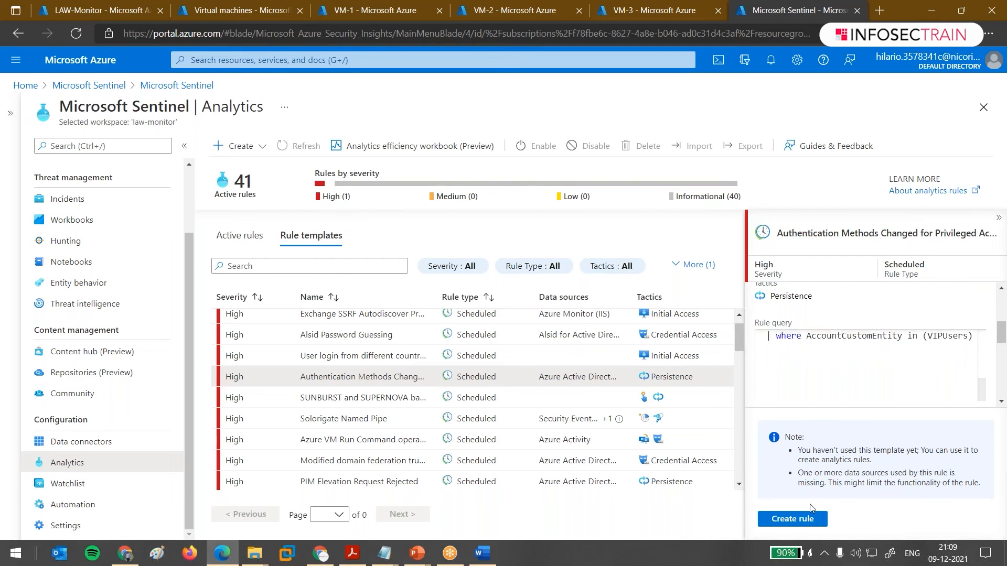
Start creating a rule from the Authentication Methods Changed for Privileged Account template and review the selectable tactics.
click(808, 518)
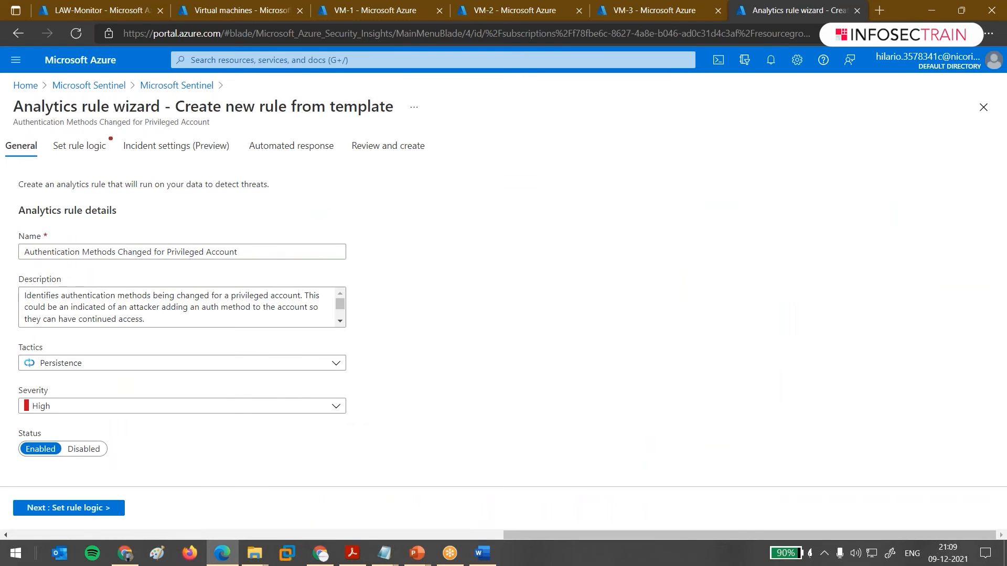
click(162, 370)
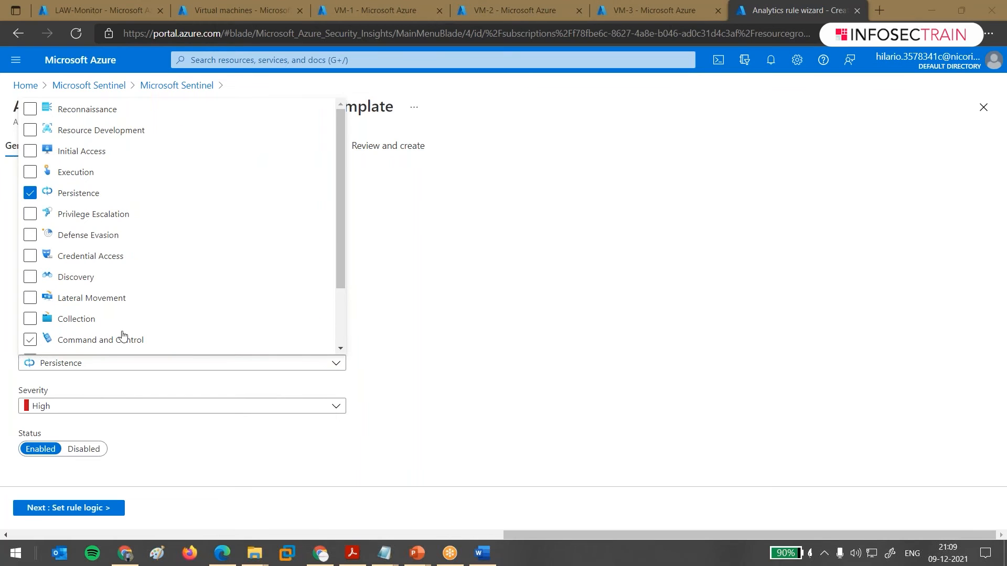
click(90, 362)
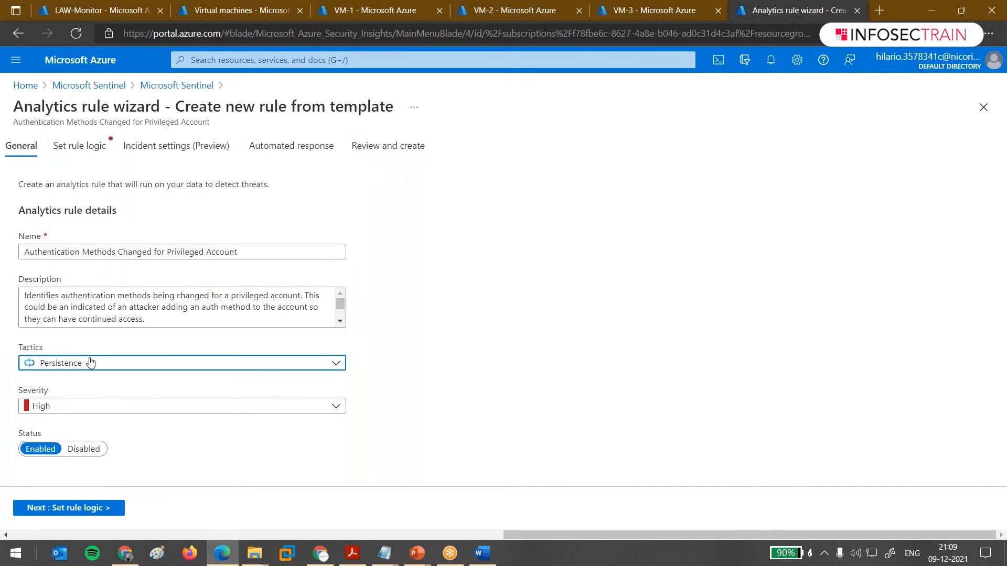
click(90, 362)
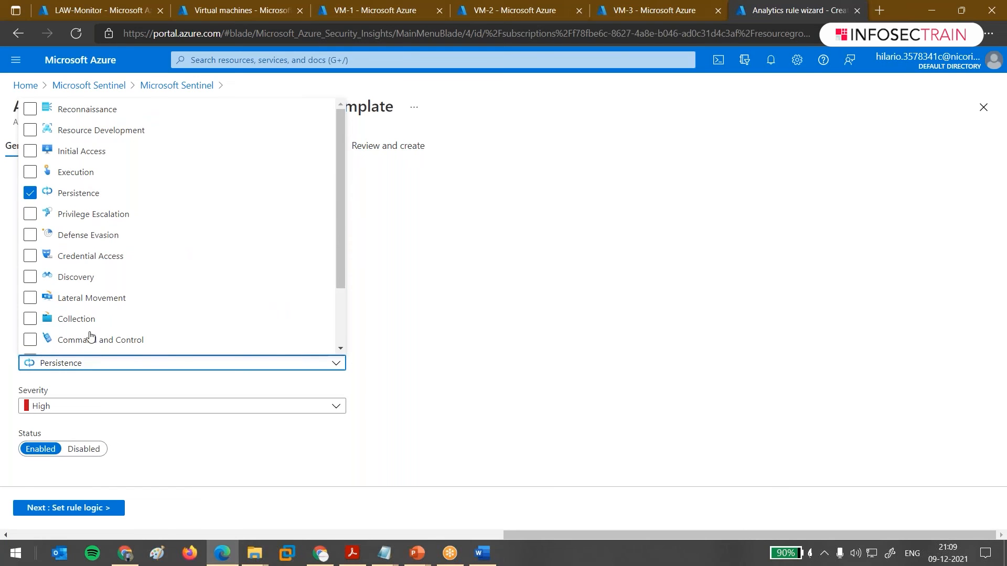
click(277, 321)
click(479, 315)
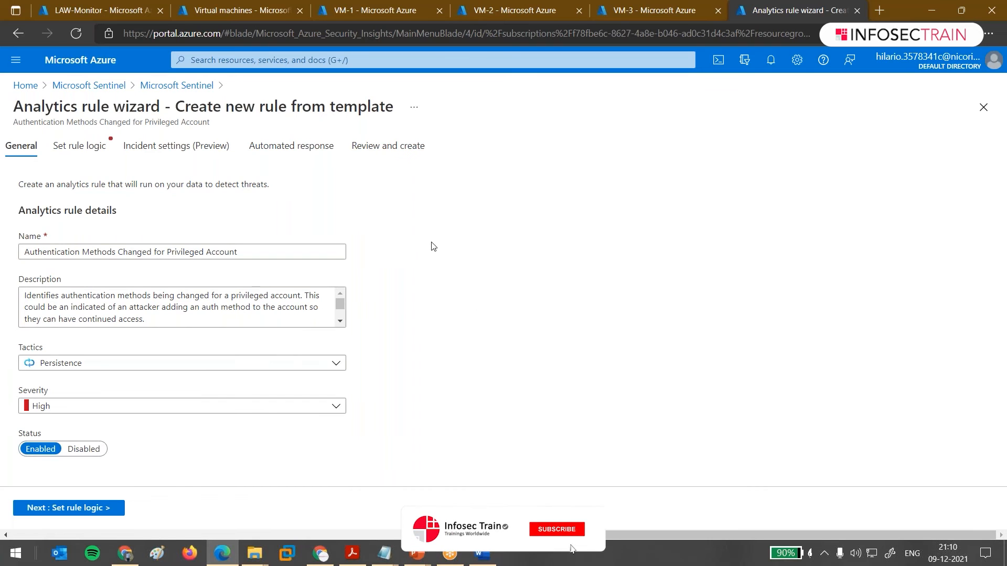
Go to the new rule's logic settings and read through its full rule query.
click(77, 151)
scroll(187, 320, down, 3)
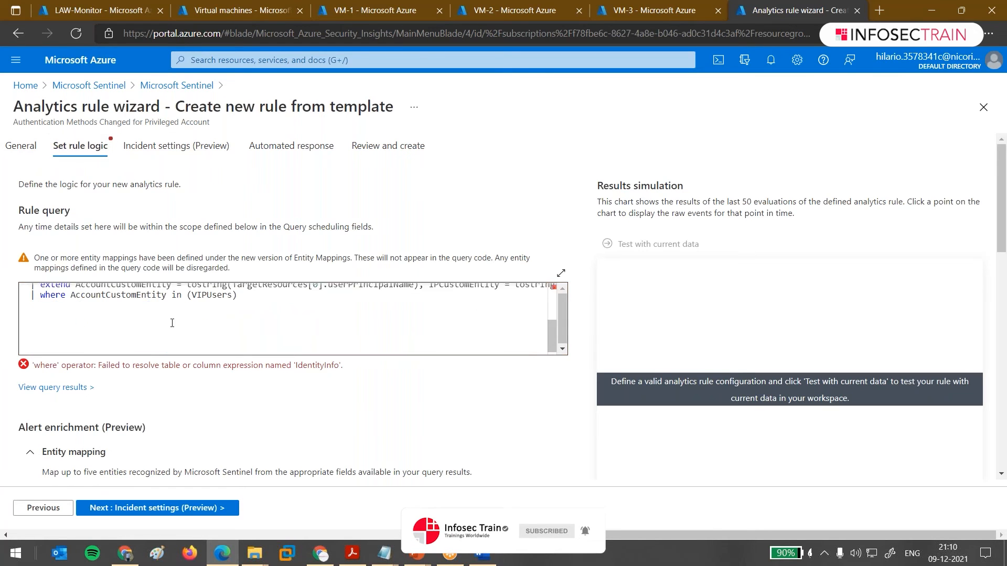
scroll(253, 320, up, 1)
drag(166, 338, 129, 317)
click(355, 339)
scroll(357, 338, down, 2)
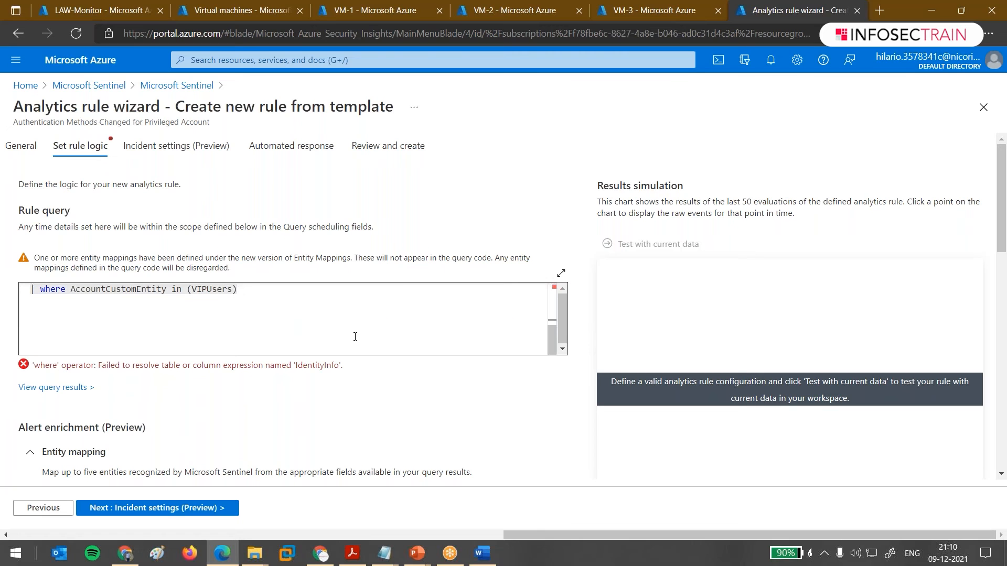
scroll(356, 336, up, 3)
scroll(355, 336, up, 1)
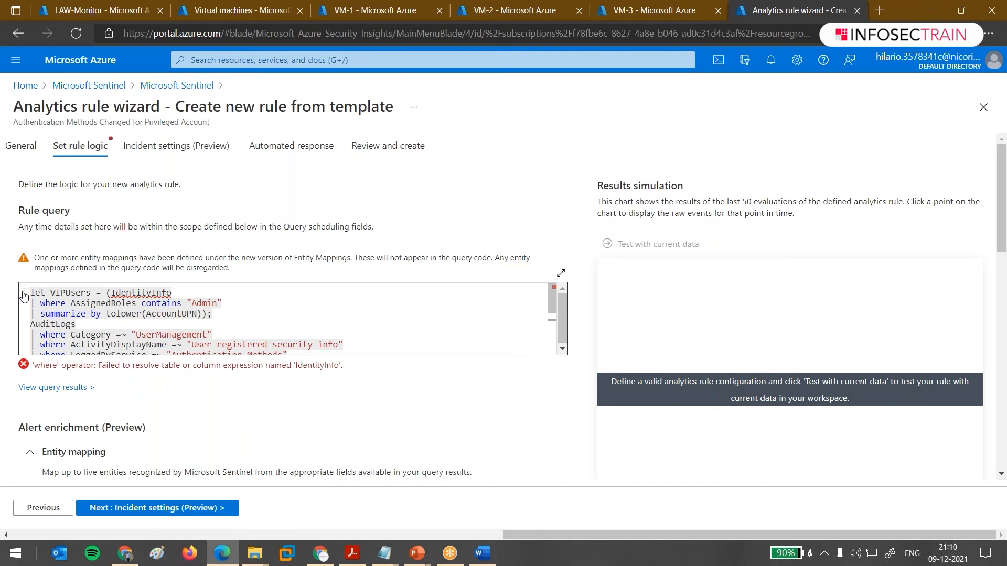
Examine the VIPUsers definition and the AuditLogs filters in the rule query, along with the query's validation error.
drag(33, 292, 282, 318)
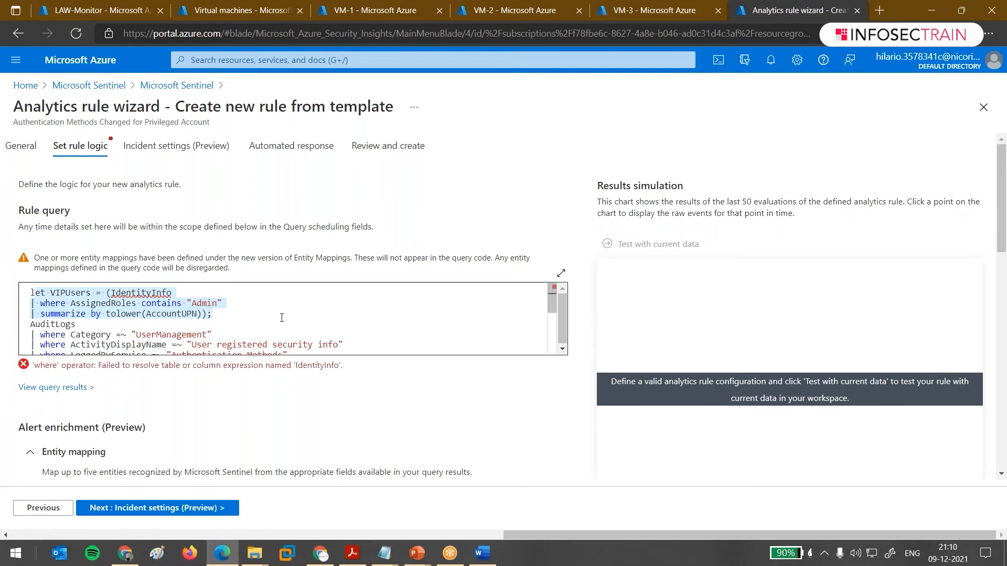
scroll(282, 317, down, 1)
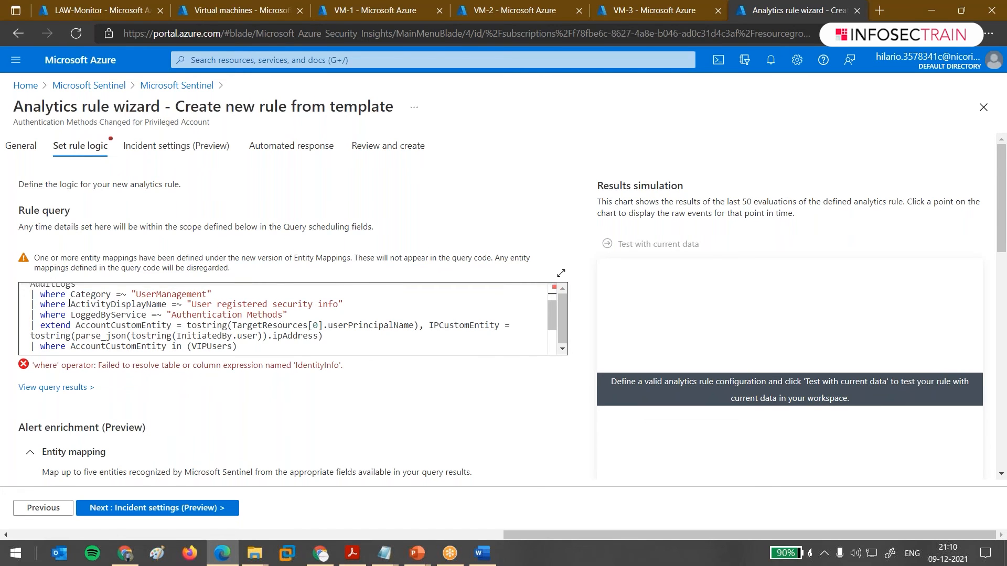
scroll(259, 334, down, 2)
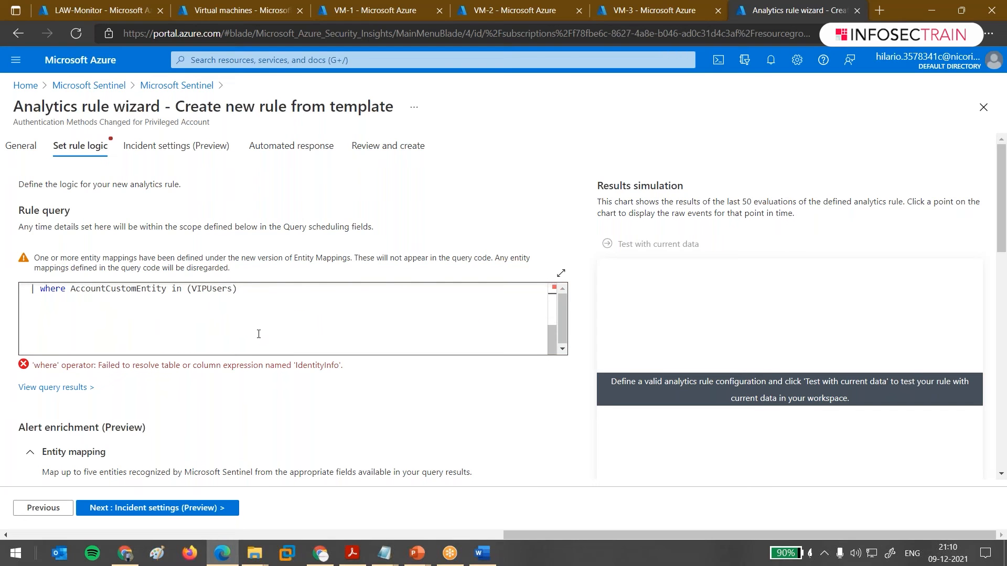
scroll(259, 332, up, 1)
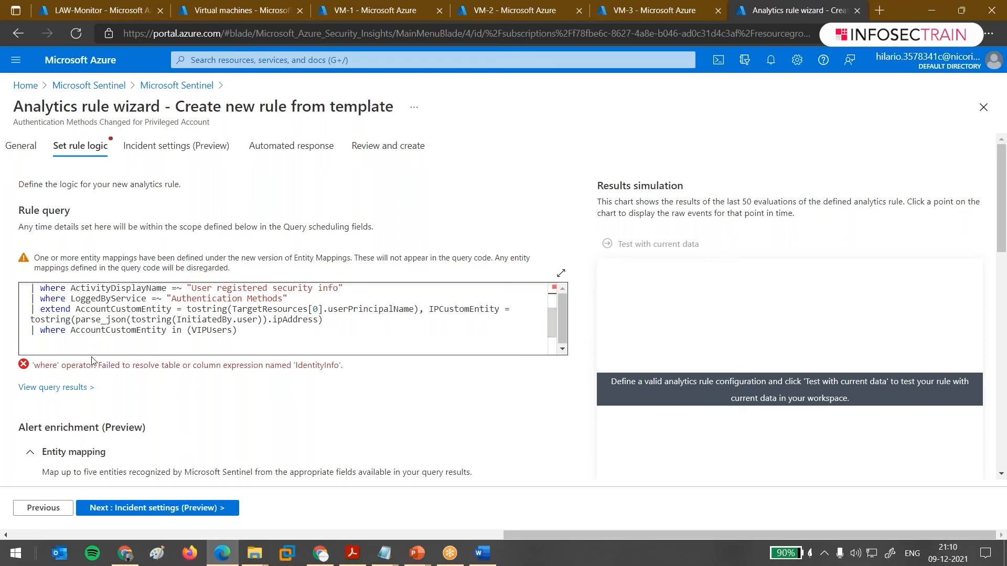
drag(143, 365, 150, 365)
scroll(484, 320, up, 2)
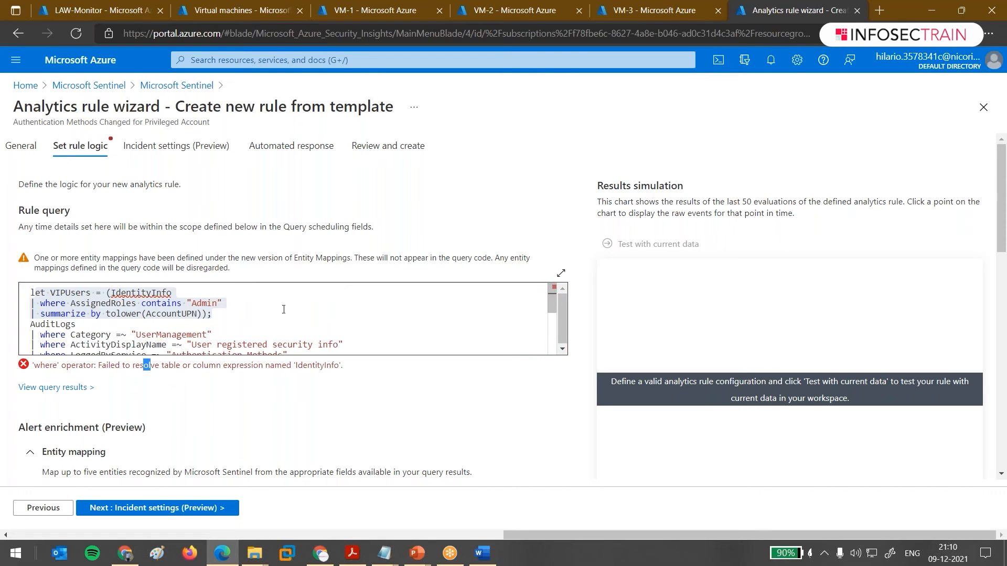
click(216, 304)
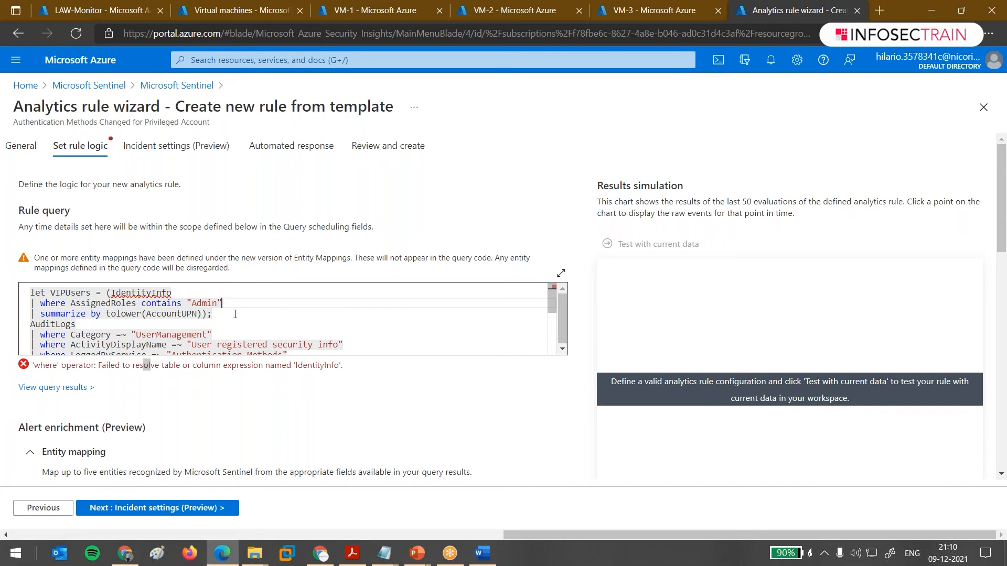
drag(78, 365, 274, 367)
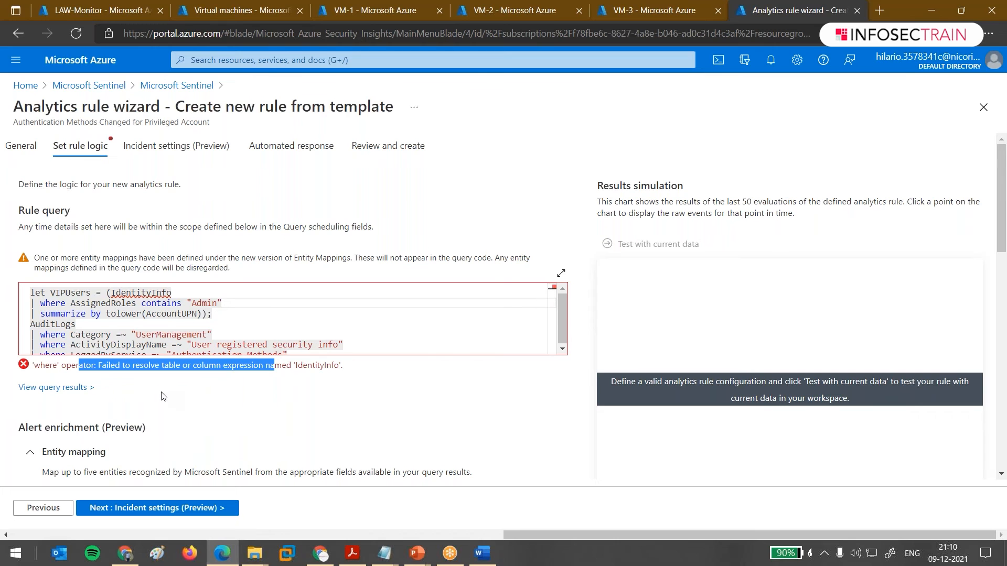
Review the alert enrichment section's entity mappings for Account and IP in the rule logic.
scroll(164, 396, down, 1)
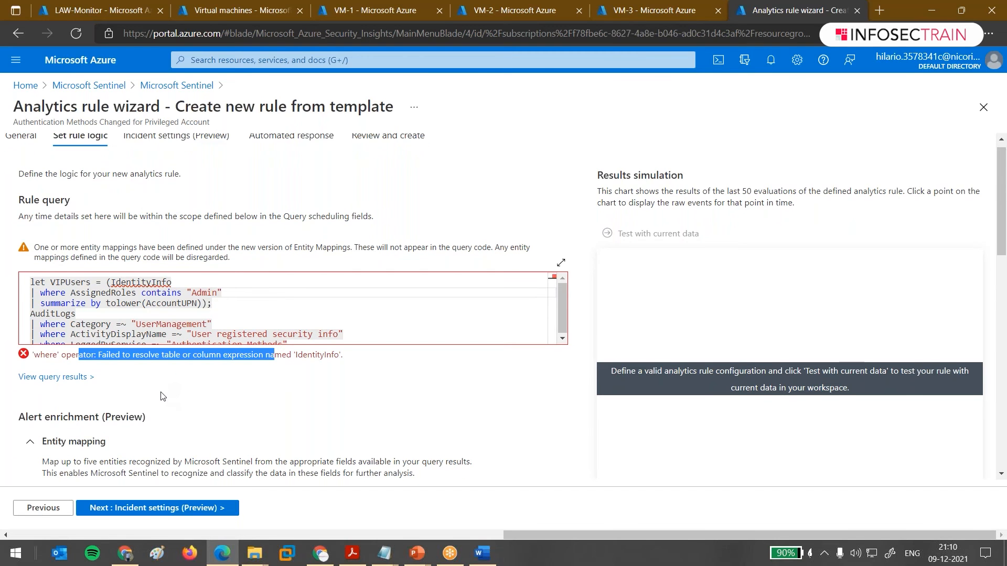
scroll(163, 397, down, 3)
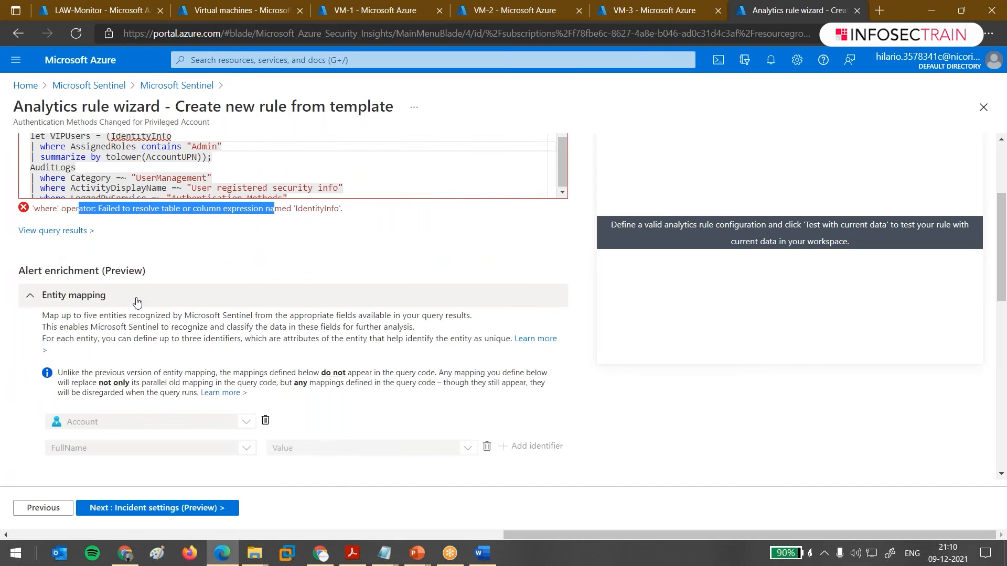
scroll(293, 341, down, 3)
scroll(297, 336, up, 2)
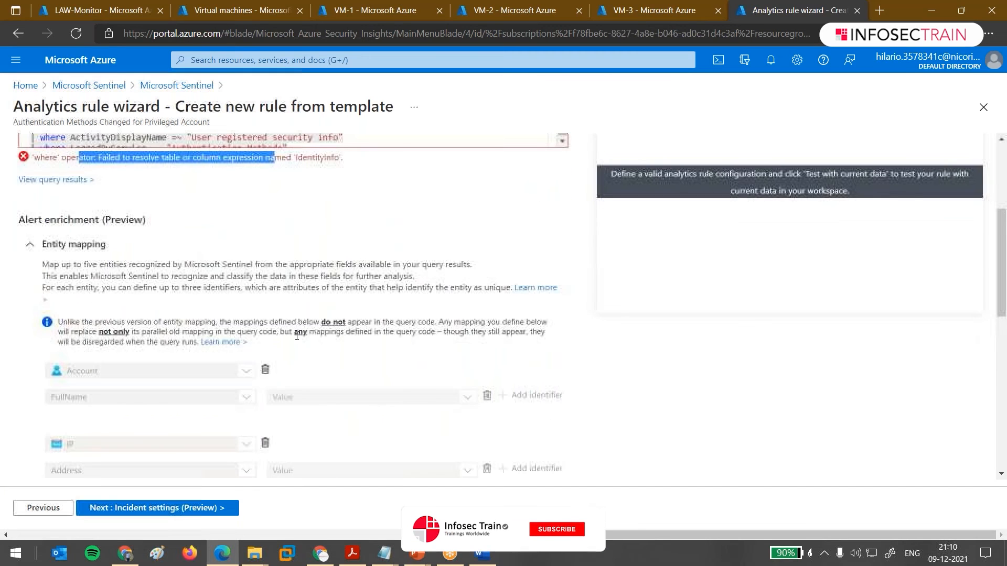
scroll(297, 336, up, 2)
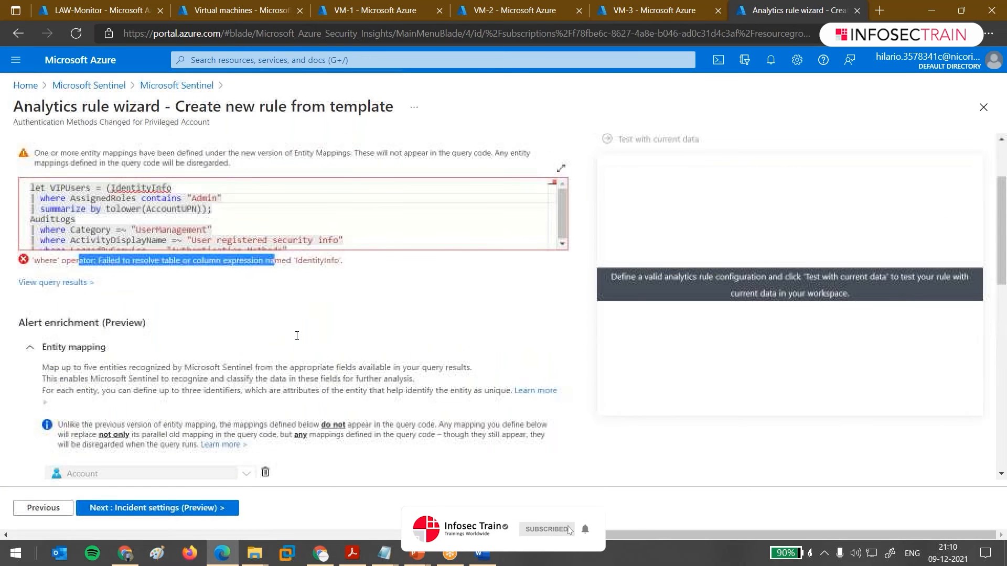
scroll(297, 335, up, 2)
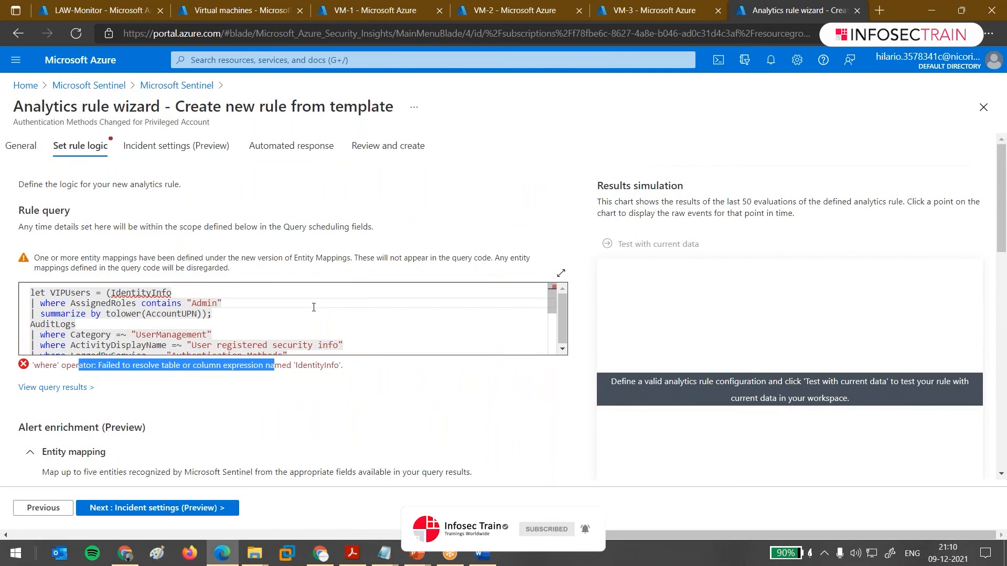
Go to the rule's incident settings and examine the incident creation and alert grouping options.
click(216, 142)
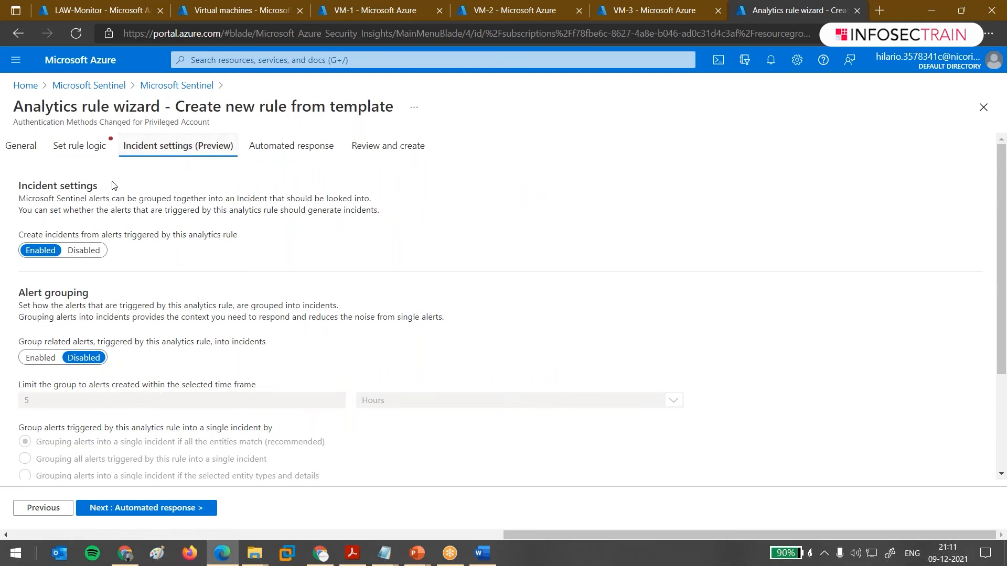
drag(98, 187, 41, 186)
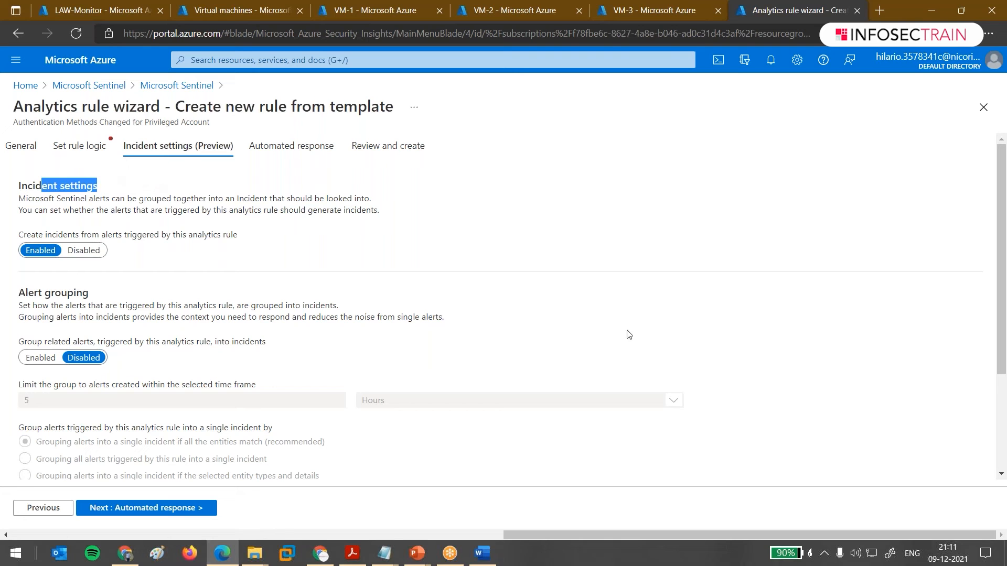
Annotate the blank area of the incident settings page with freehand arrows, ticks and circles, and clear the ink.
click(984, 531)
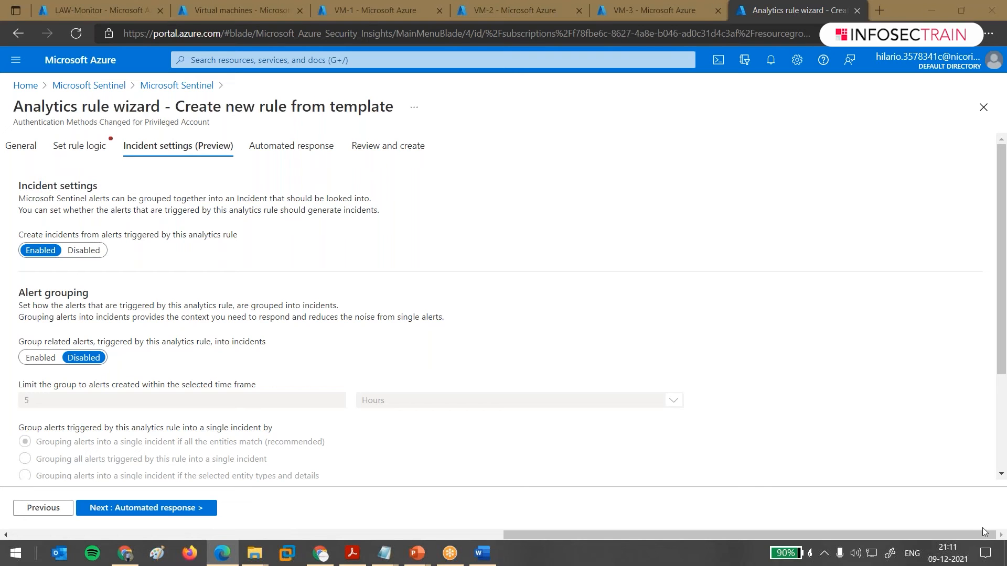
click(961, 455)
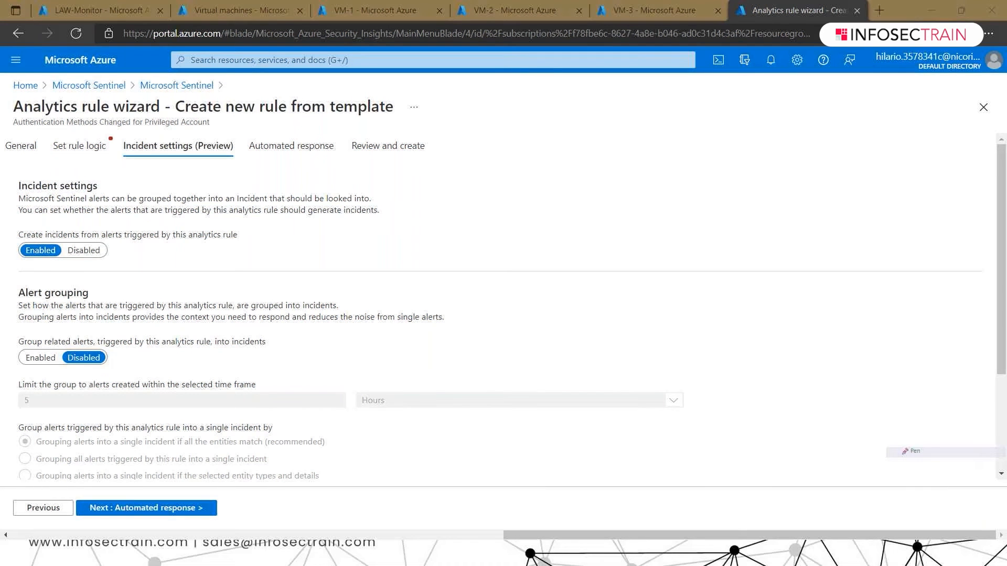
drag(665, 108, 670, 160)
mouse_move(687, 122)
mouse_down()
mouse_move(717, 99)
mouse_move(678, 115)
mouse_move(757, 103)
mouse_up()
mouse_move(697, 149)
mouse_down()
mouse_move(720, 137)
mouse_move(737, 153)
mouse_move(774, 142)
mouse_up()
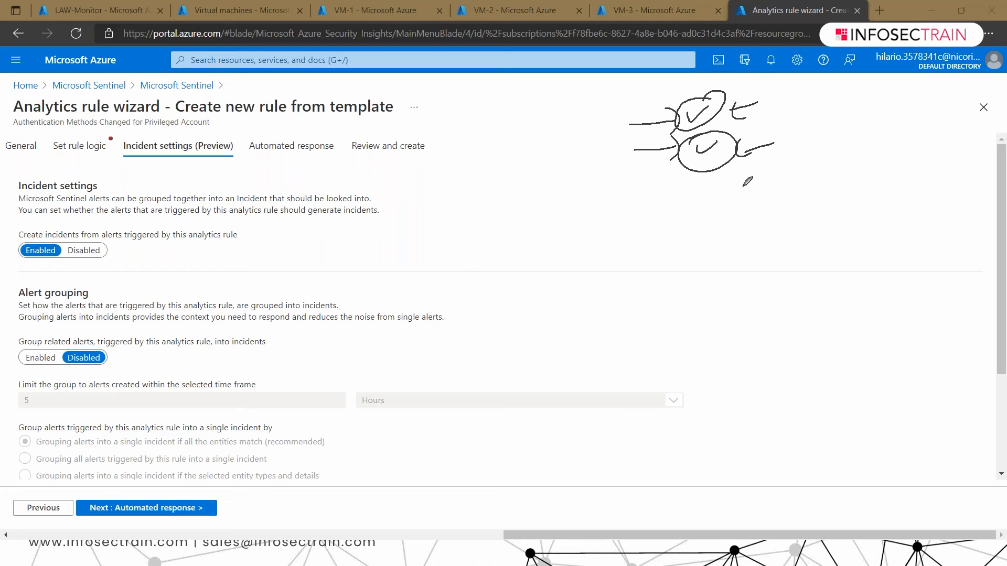
drag(679, 212, 703, 204)
drag(697, 197, 707, 221)
drag(701, 224, 698, 237)
mouse_move(703, 187)
mouse_down()
mouse_move(699, 204)
mouse_move(765, 200)
mouse_move(753, 219)
mouse_move(773, 220)
mouse_up()
drag(743, 223, 762, 238)
drag(781, 181, 768, 243)
drag(741, 187, 758, 243)
drag(796, 204, 822, 195)
drag(810, 182, 786, 184)
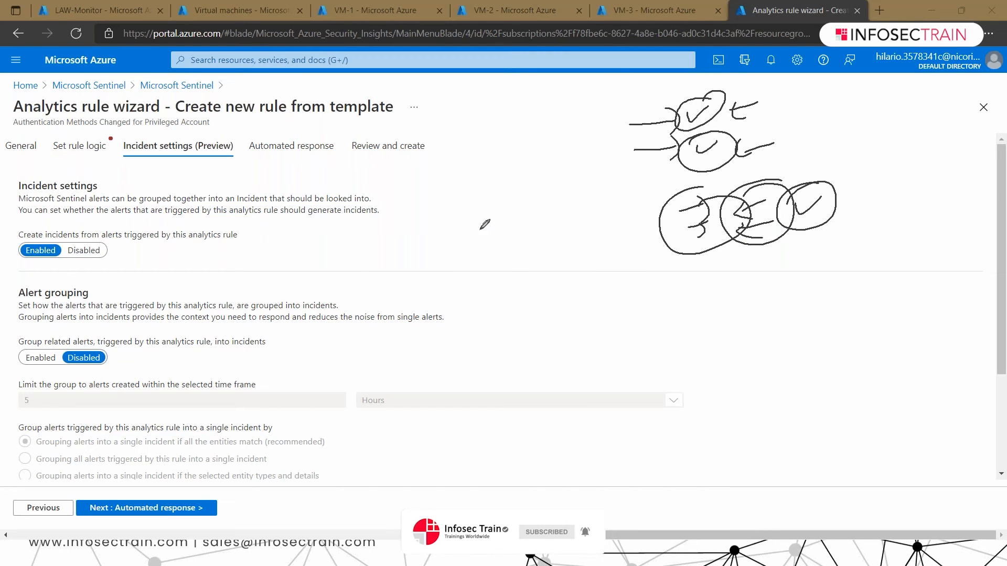
mouse_move(571, 187)
mouse_down()
mouse_move(586, 232)
mouse_move(577, 244)
mouse_move(554, 195)
mouse_up()
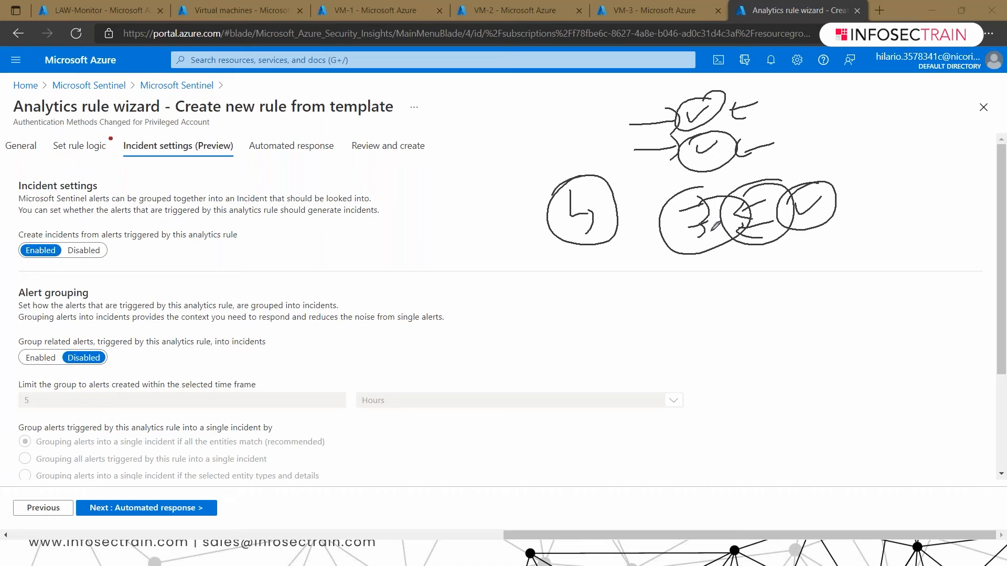
drag(597, 262, 598, 280)
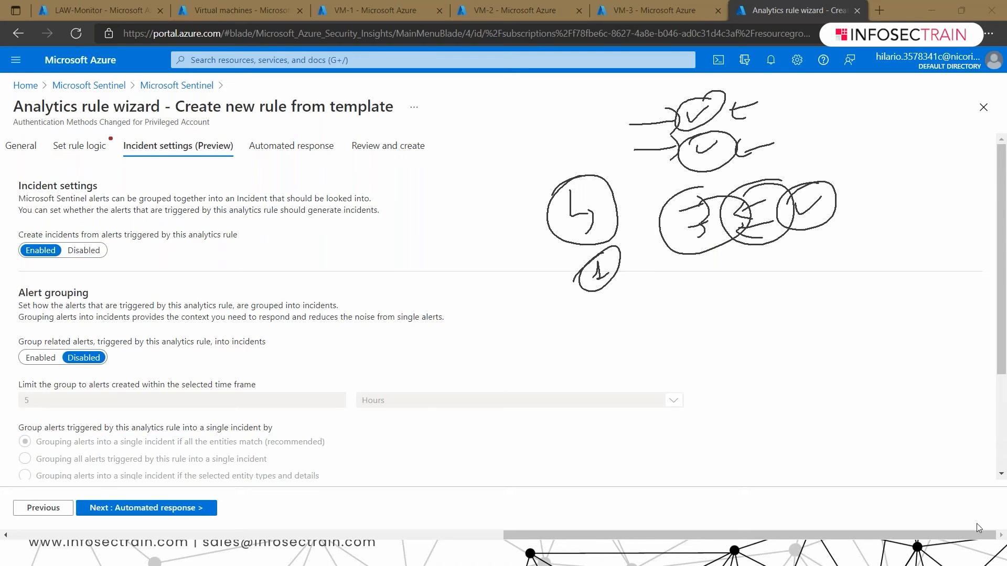
click(969, 506)
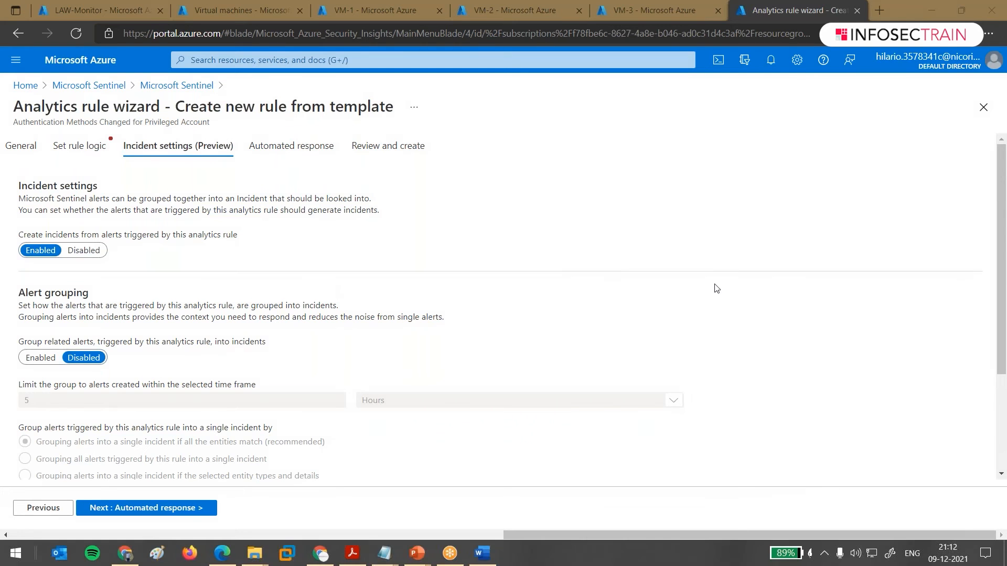
Go to the automated response settings, start a new automation rule for incidents, and examine its trigger and conditions.
click(184, 509)
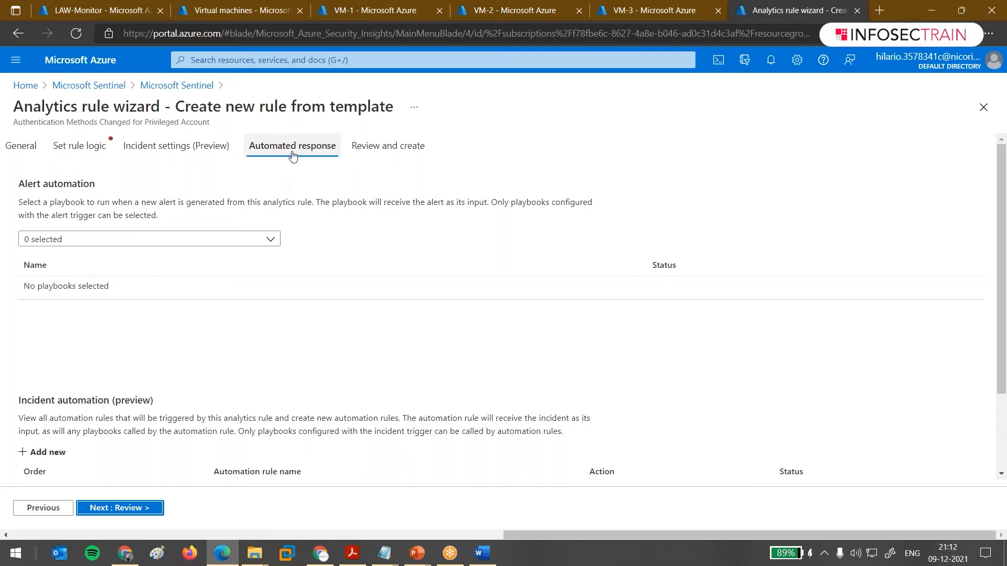
click(62, 453)
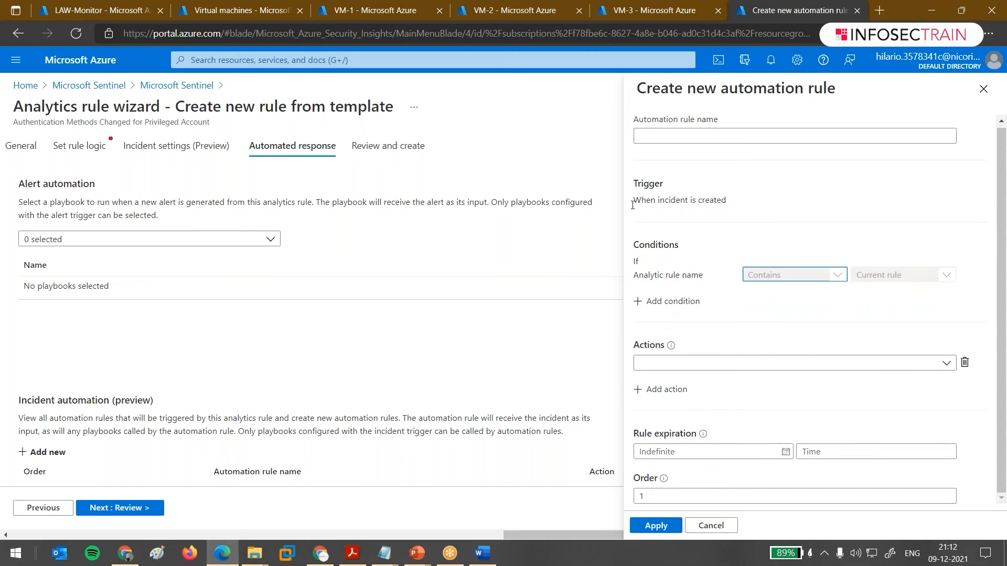
drag(27, 401, 112, 401)
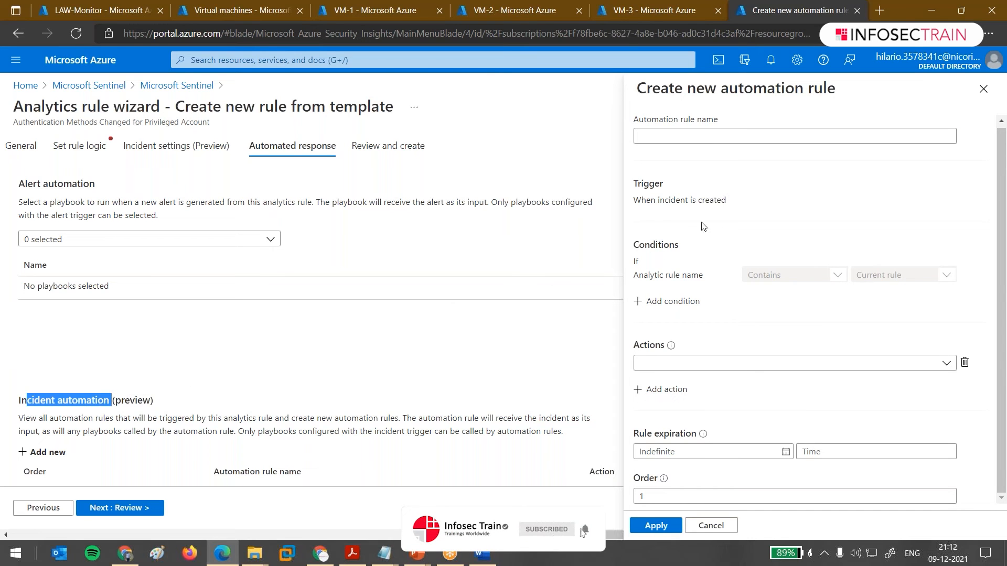
click(677, 223)
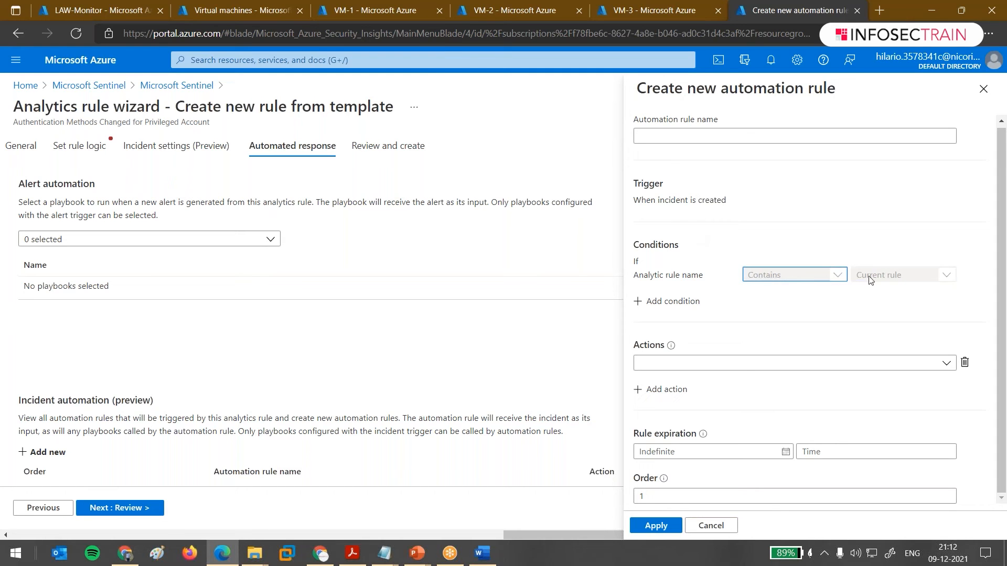
click(657, 304)
click(750, 318)
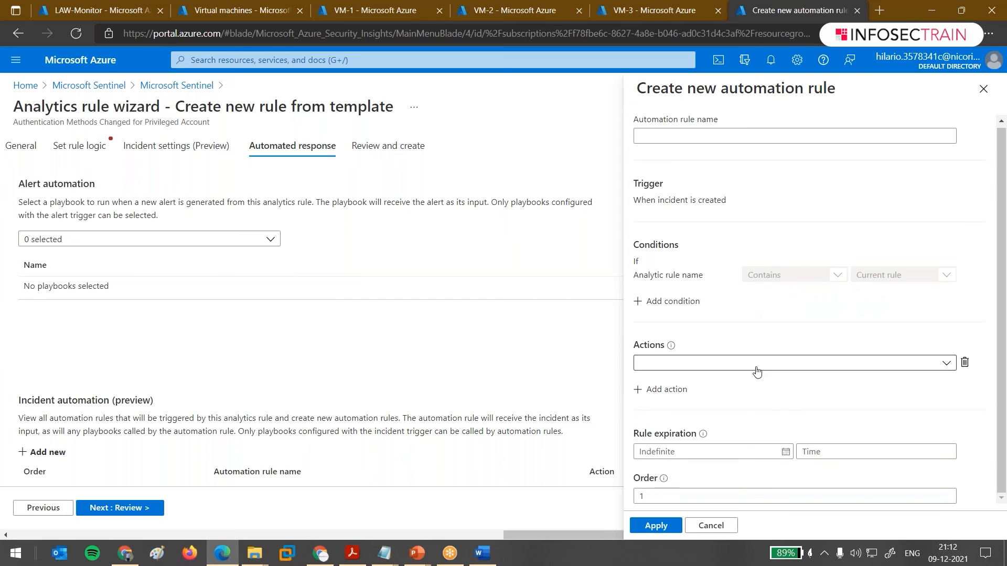
Set the automation rule's action to Run playbook, check the available playbooks, and discard the unsaved rule.
click(873, 364)
click(873, 364)
click(873, 364)
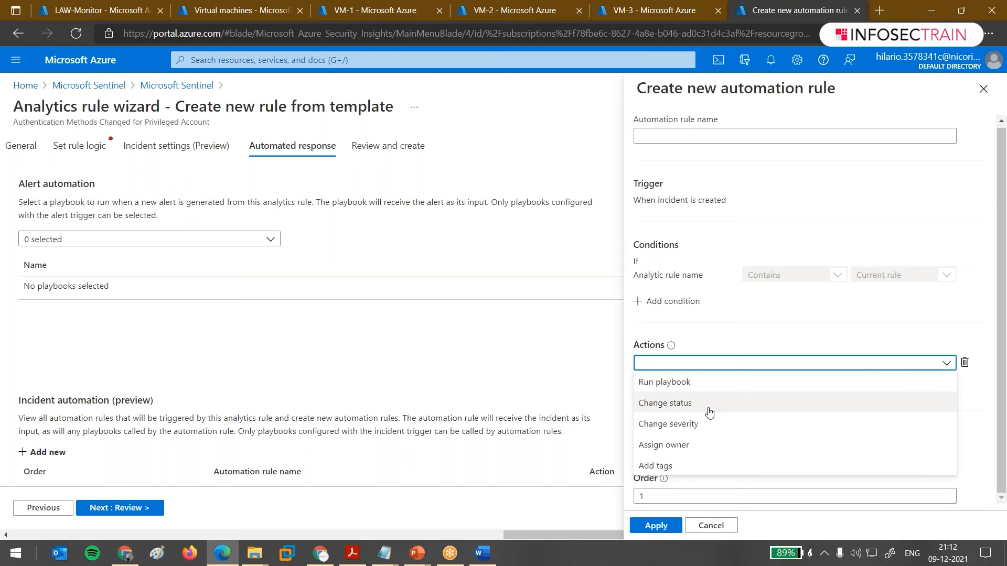
click(708, 382)
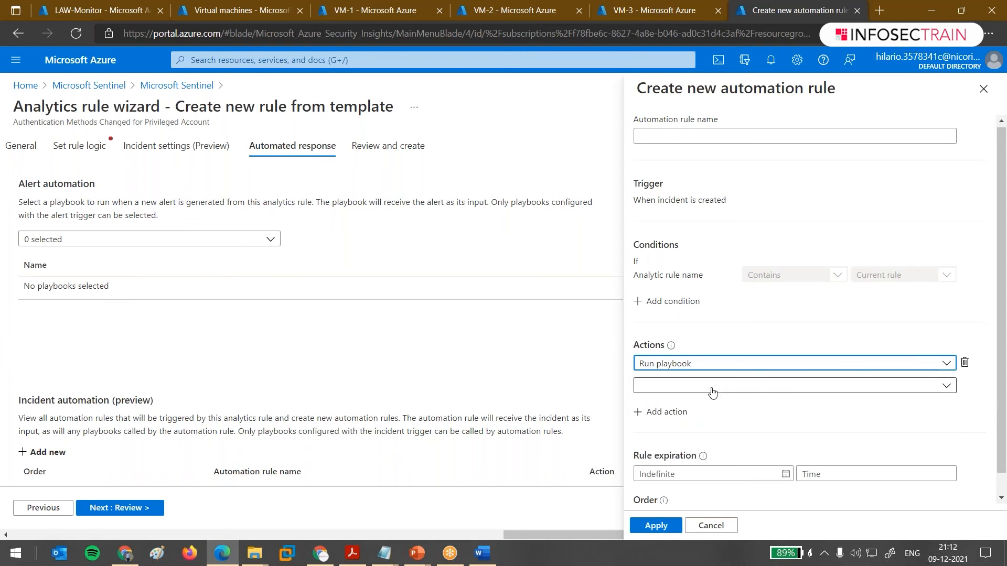
click(712, 388)
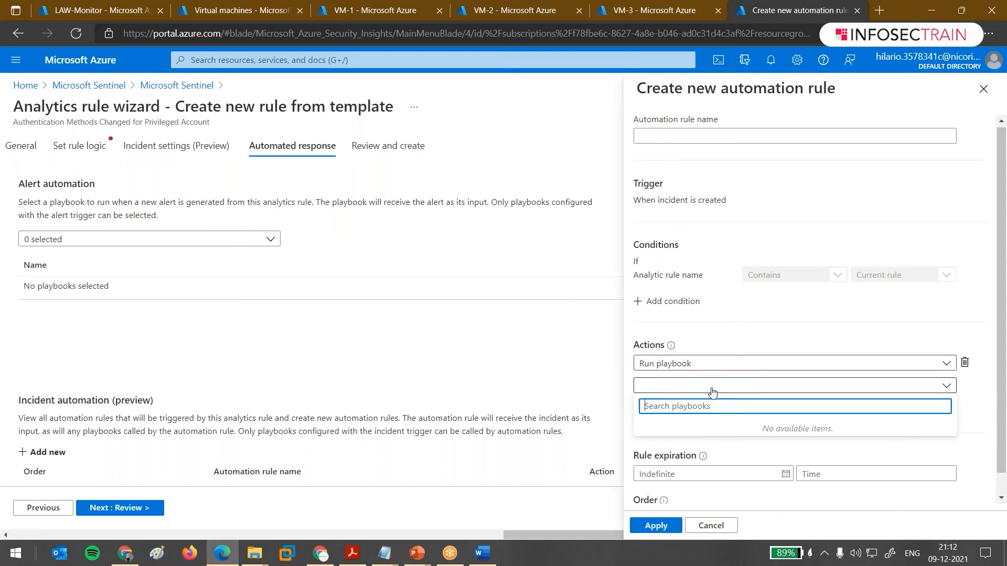
click(713, 388)
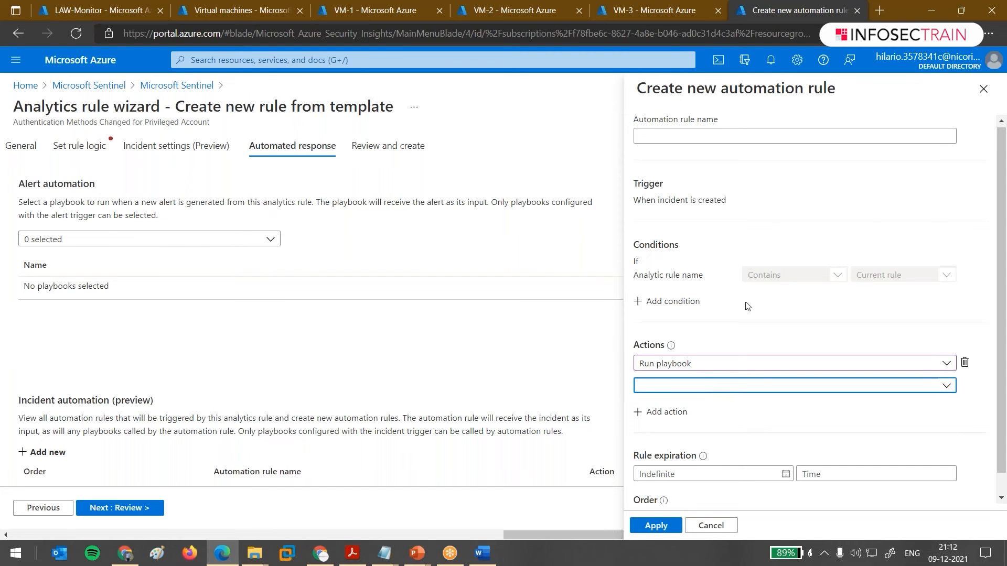
scroll(704, 405, down, 1)
click(983, 92)
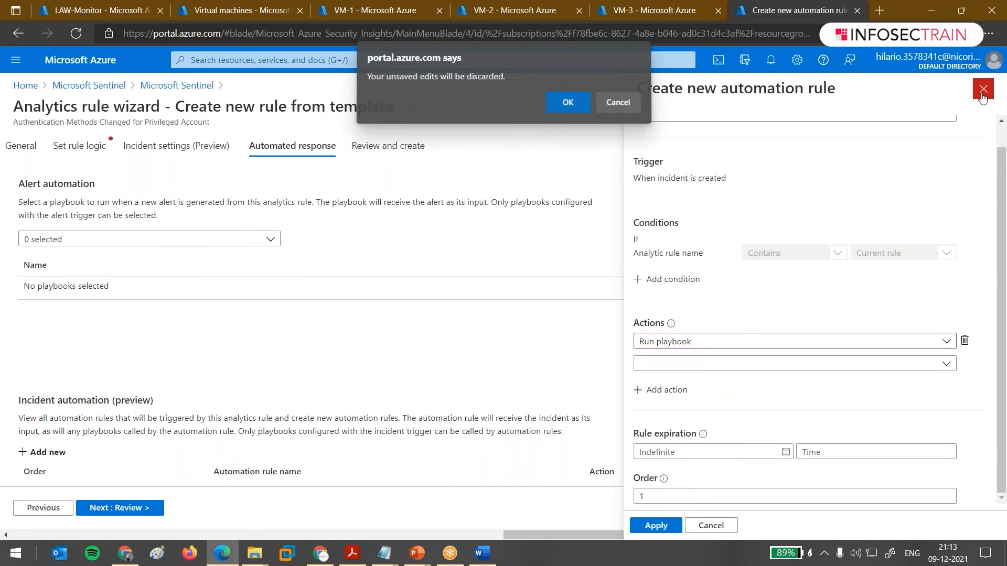
key(Return)
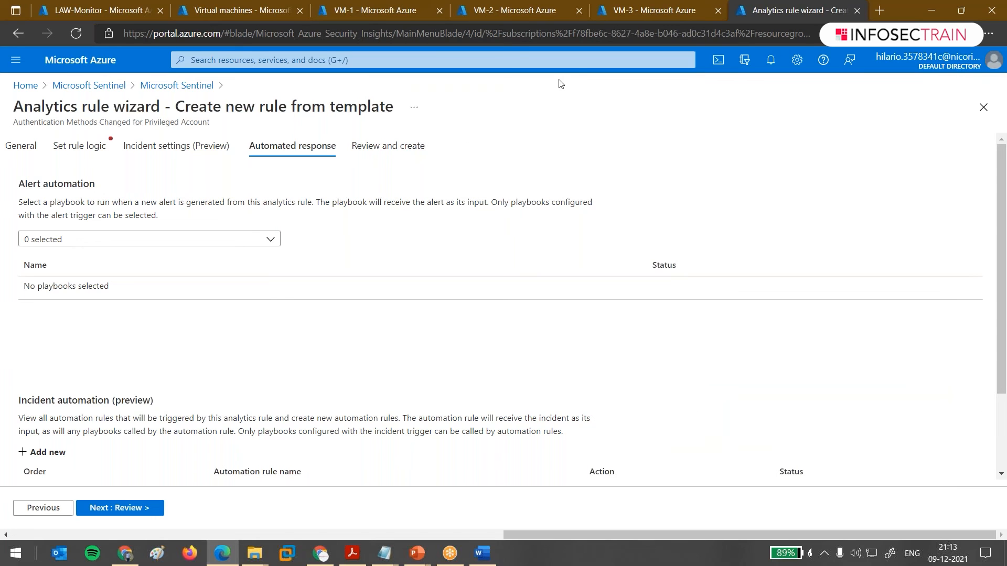
View the privileged-account rule's review and create summary, and leave the wizard for the Sentinel Analytics page.
click(618, 4)
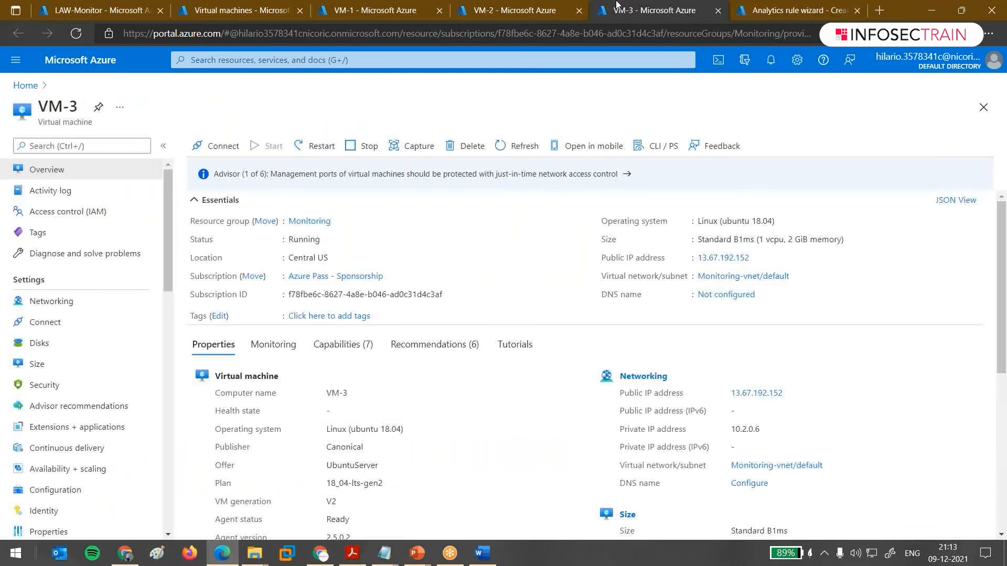
click(776, 4)
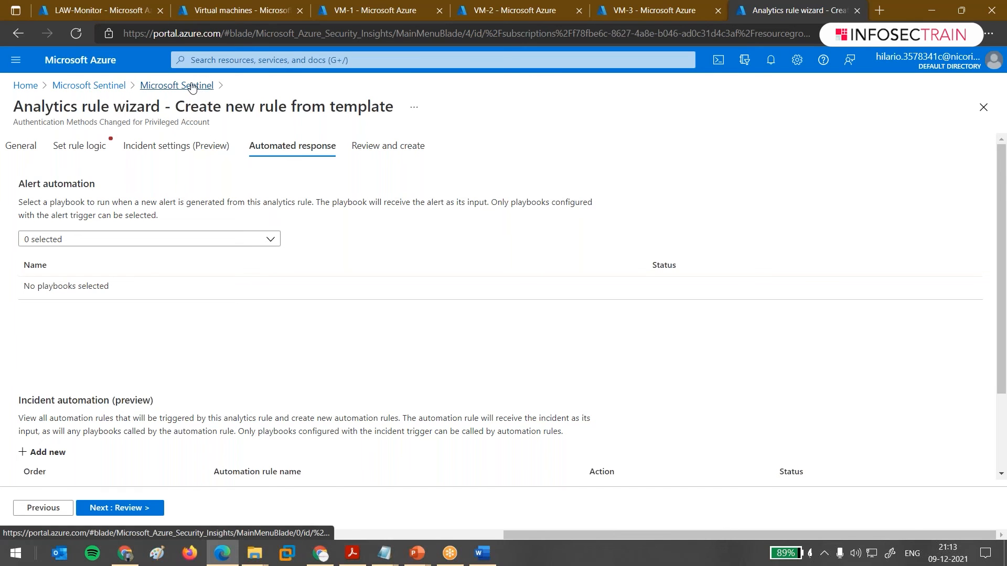
click(385, 148)
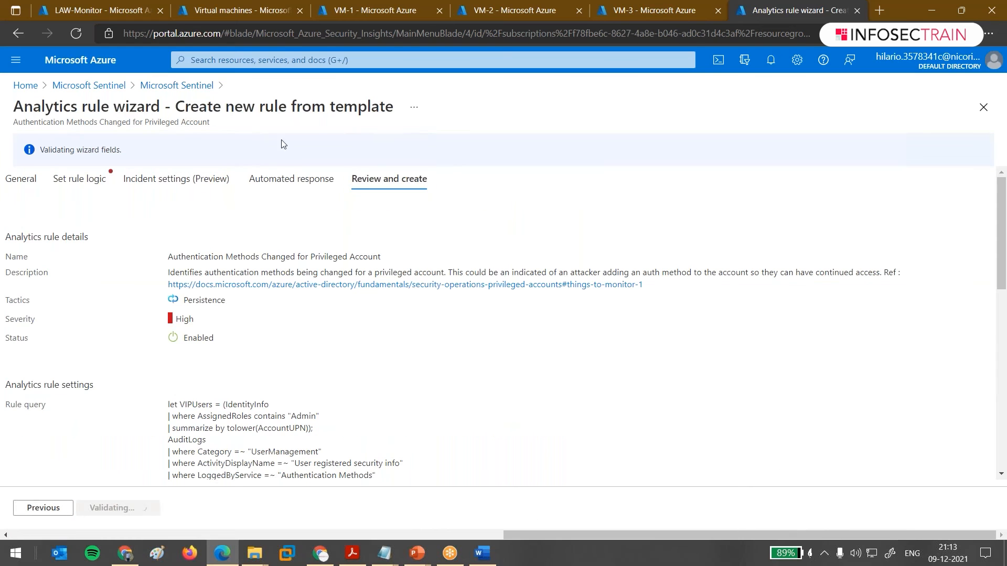
click(185, 88)
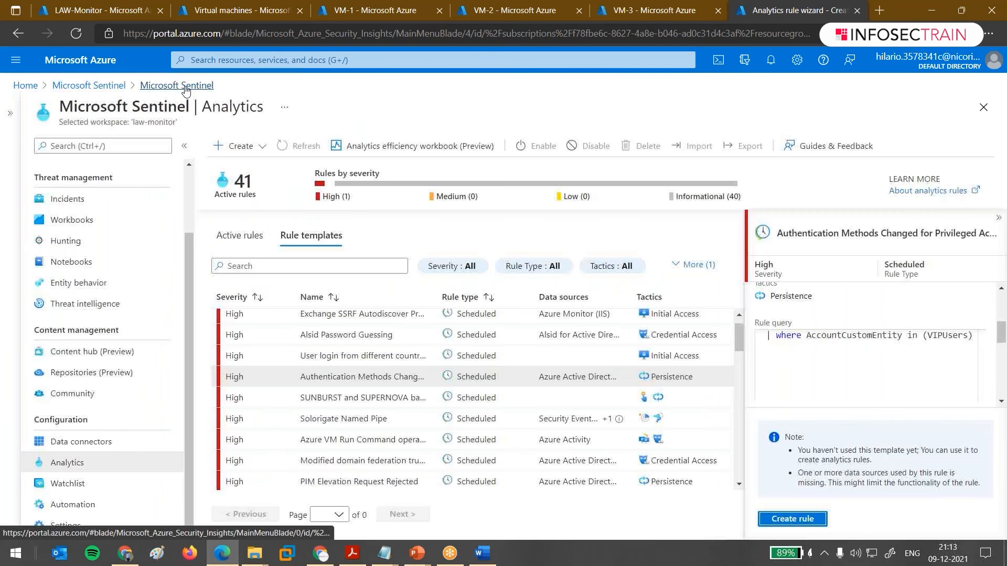
Browse the high-severity rule templates and search them for "security" and "security log".
scroll(367, 344, down, 10)
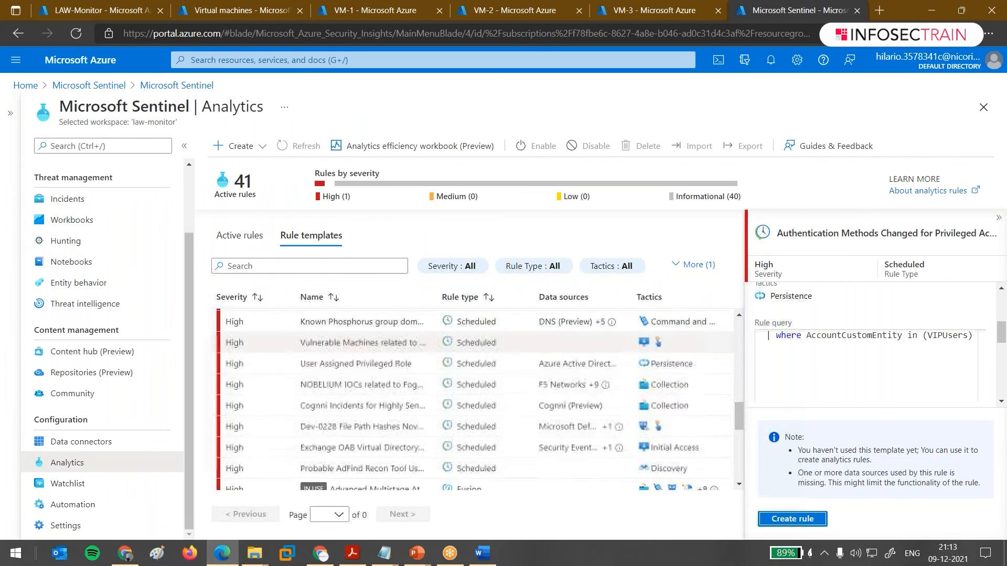
scroll(472, 399, down, 1)
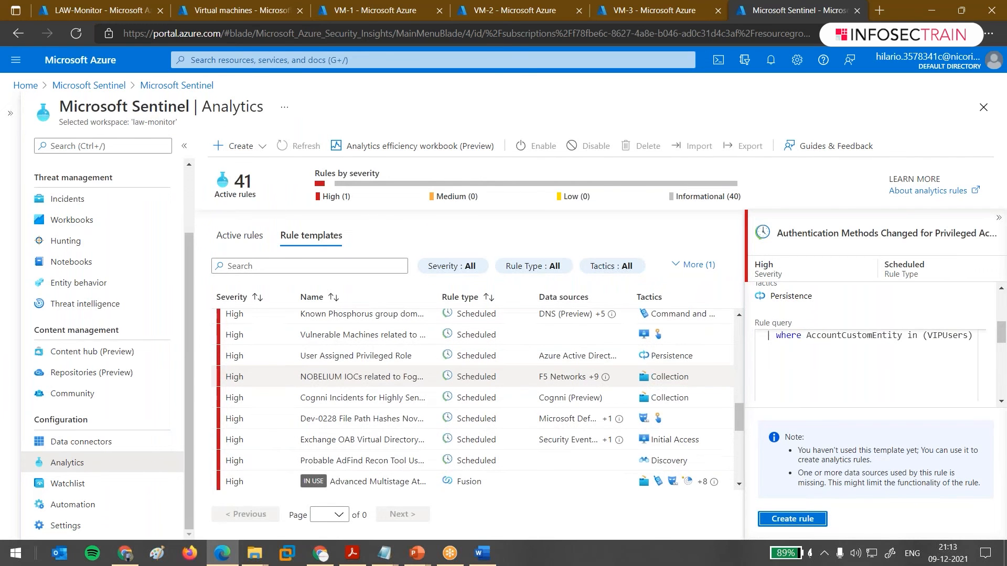
scroll(493, 393, down, 3)
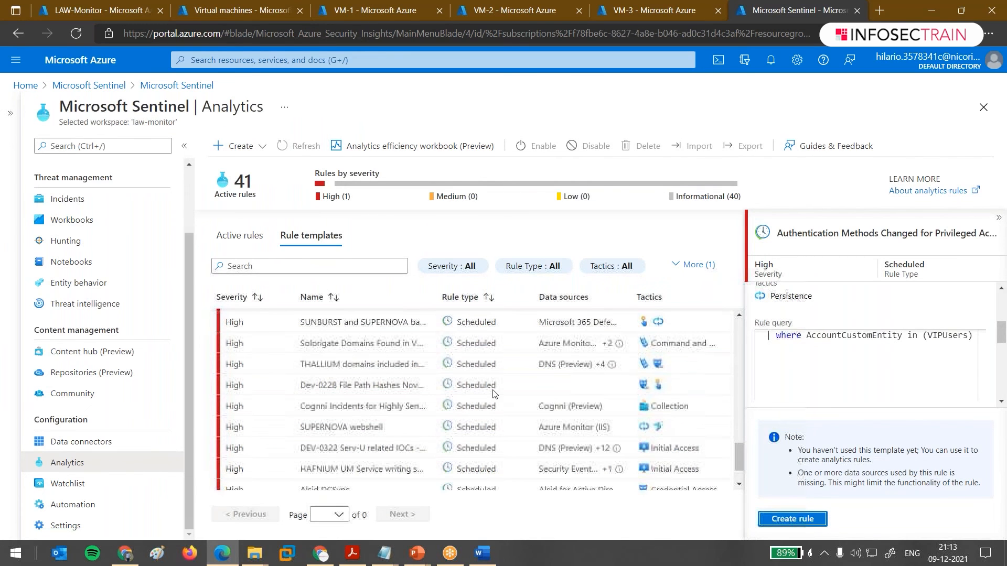
scroll(472, 367, down, 2)
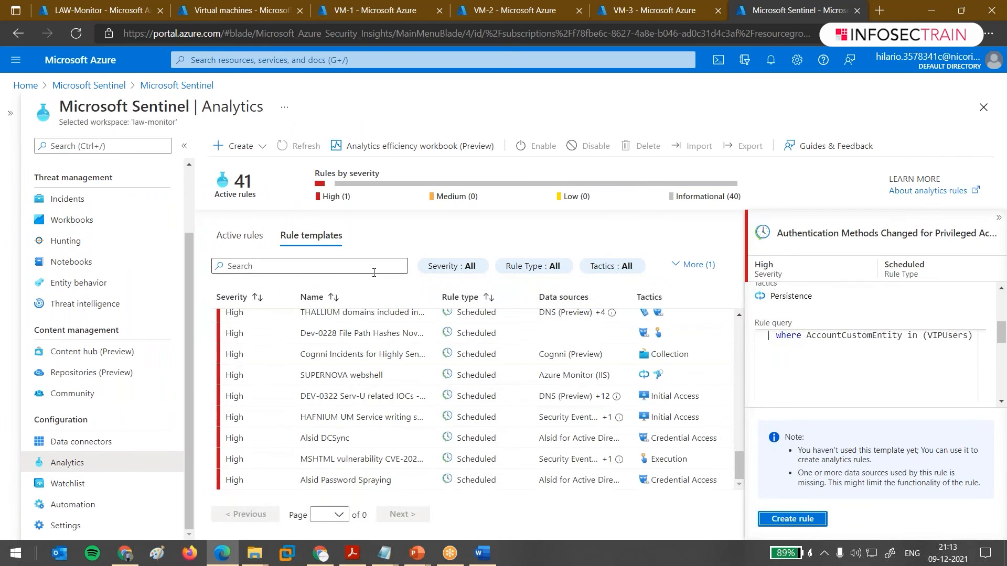
click(379, 267)
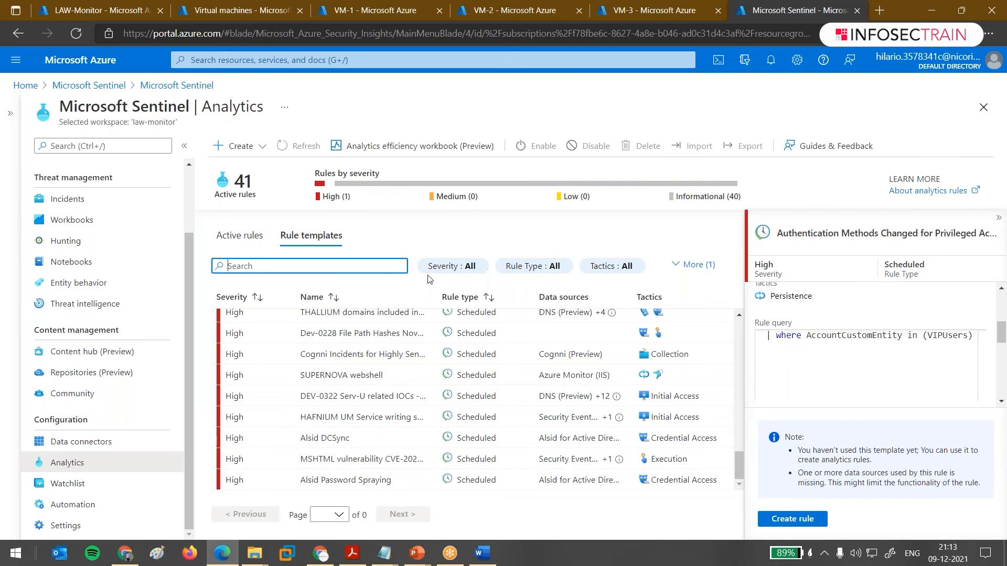
text(security)
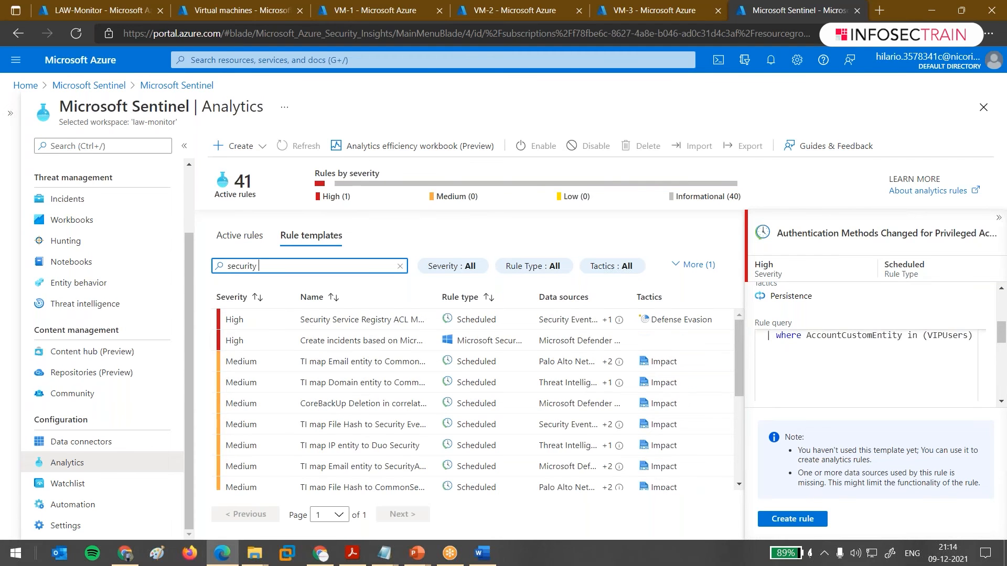
text( log)
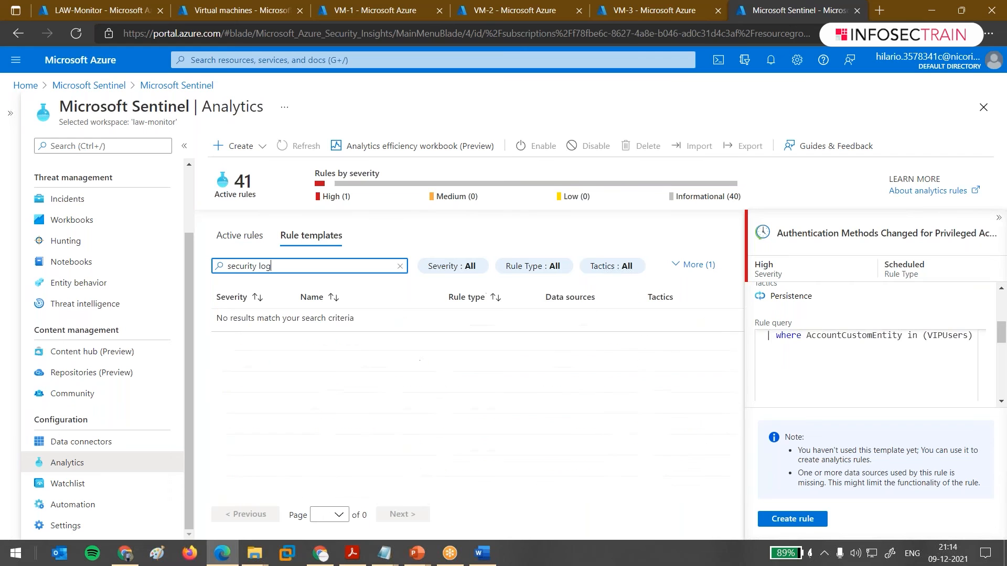
key(BackSpace)
key(BackSpace)
key(BackSpace)
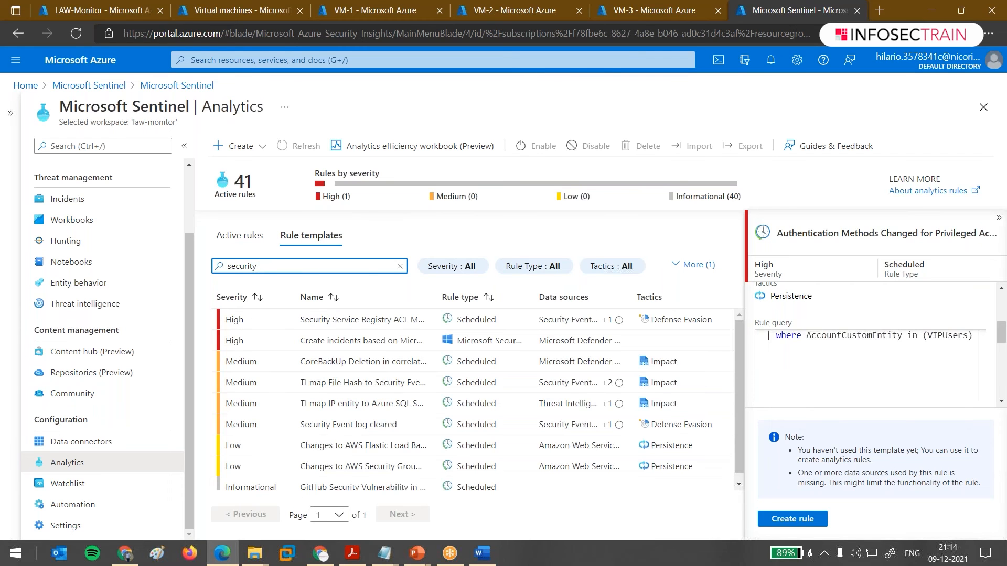
Search the rule templates for "log" instead, look through the matches, and clear the search.
key(ctrl+a)
text(lo)
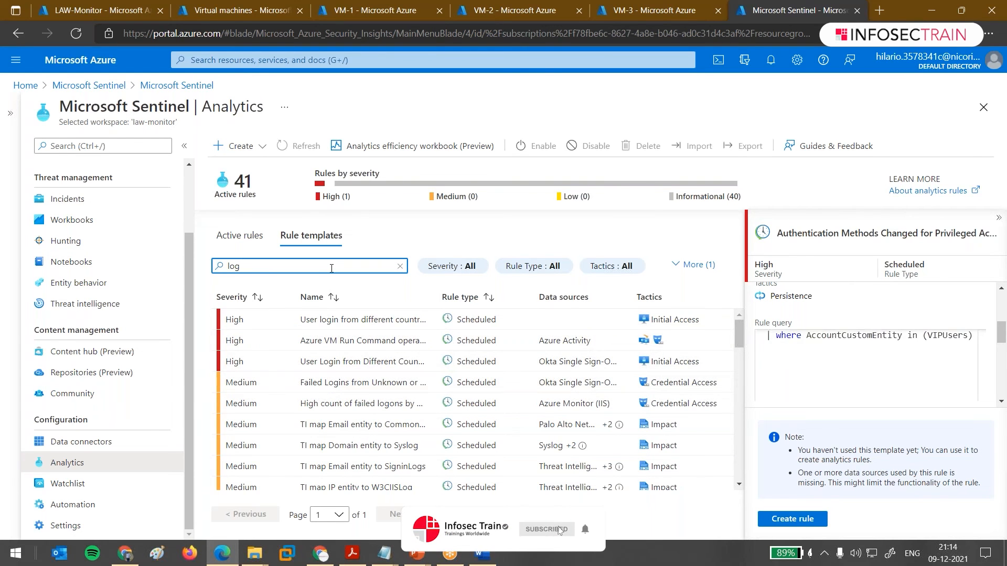
scroll(367, 376, down, 10)
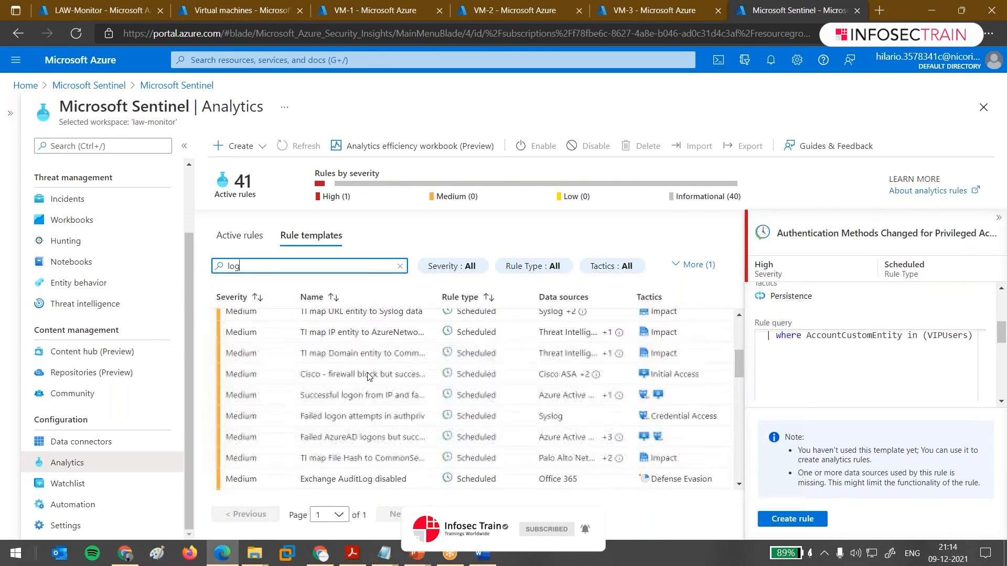
click(399, 266)
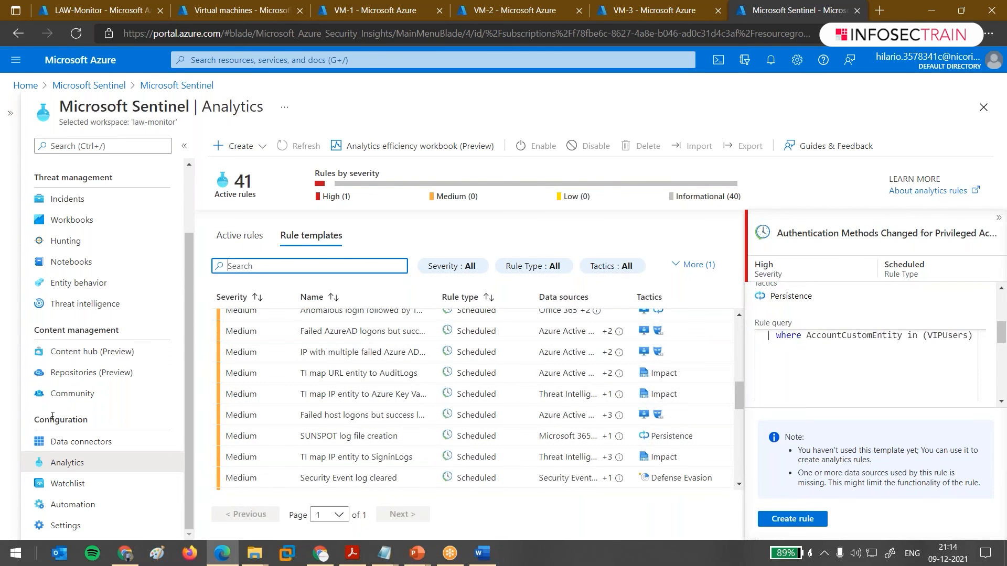
Reload the Analytics page and filter its rule templates by "log".
click(87, 448)
click(90, 469)
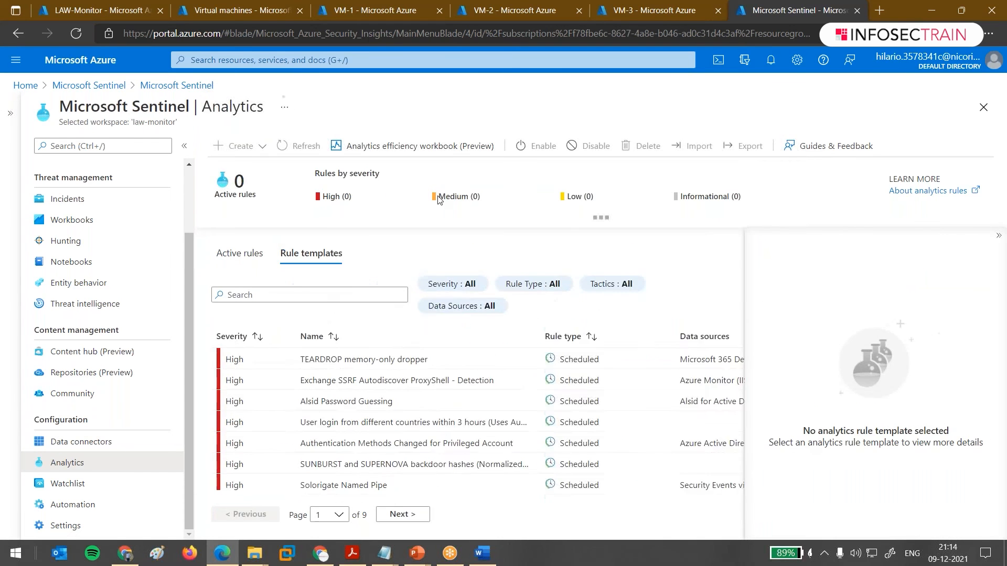
click(358, 266)
text(log)
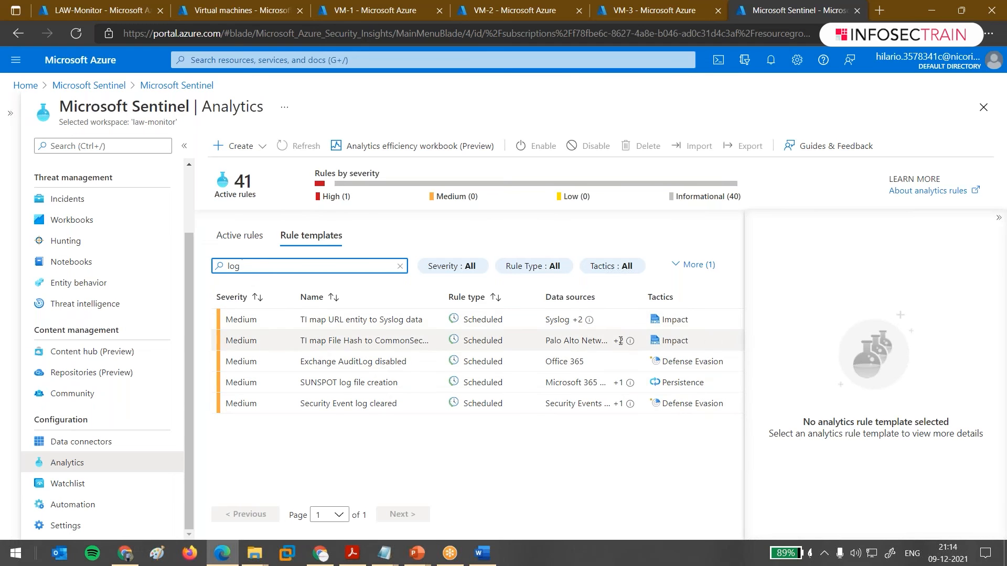
Compare the data sources of the matching templates and start creating a rule from the "Security Event log cleared" template.
drag(596, 340, 552, 341)
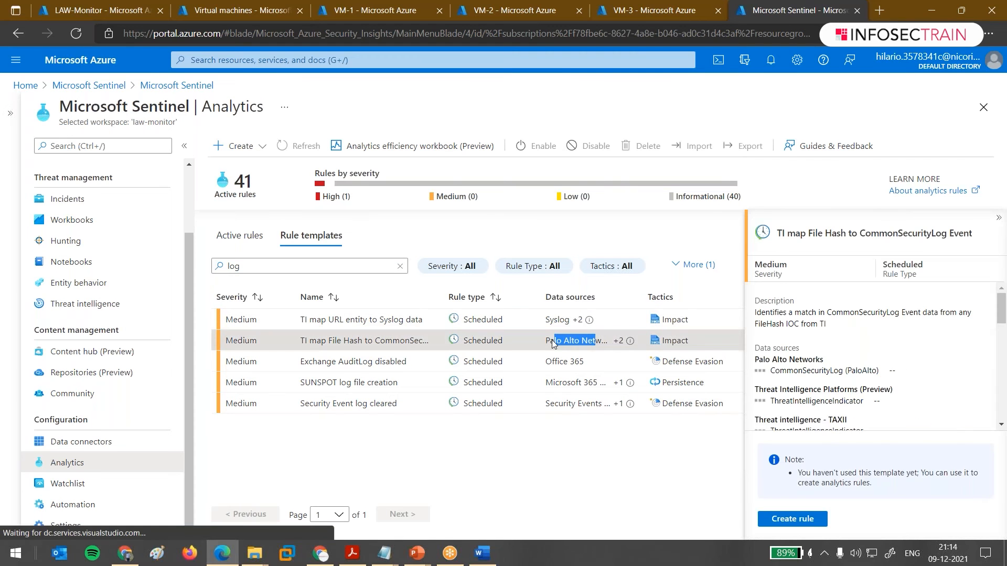
drag(605, 403, 546, 403)
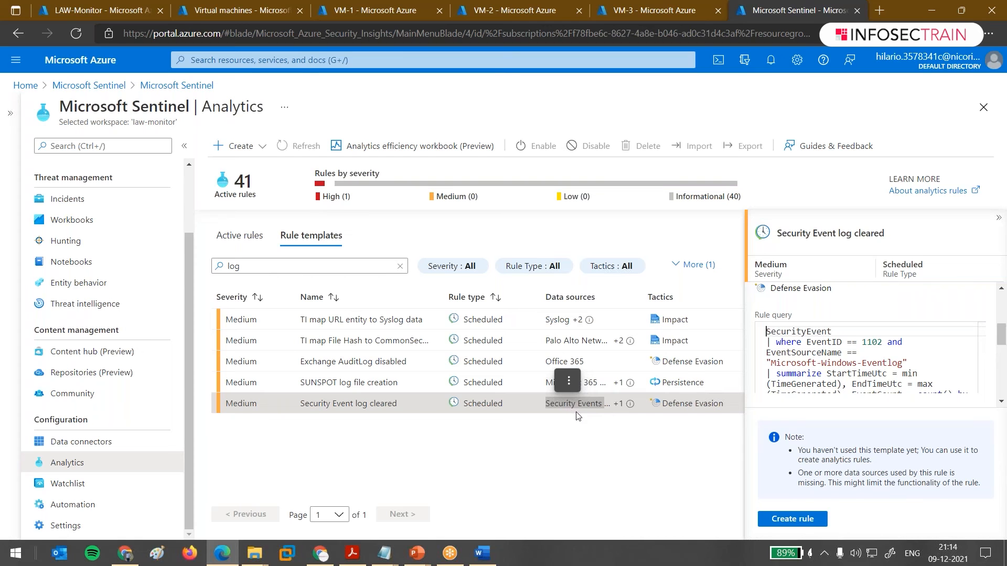
click(318, 407)
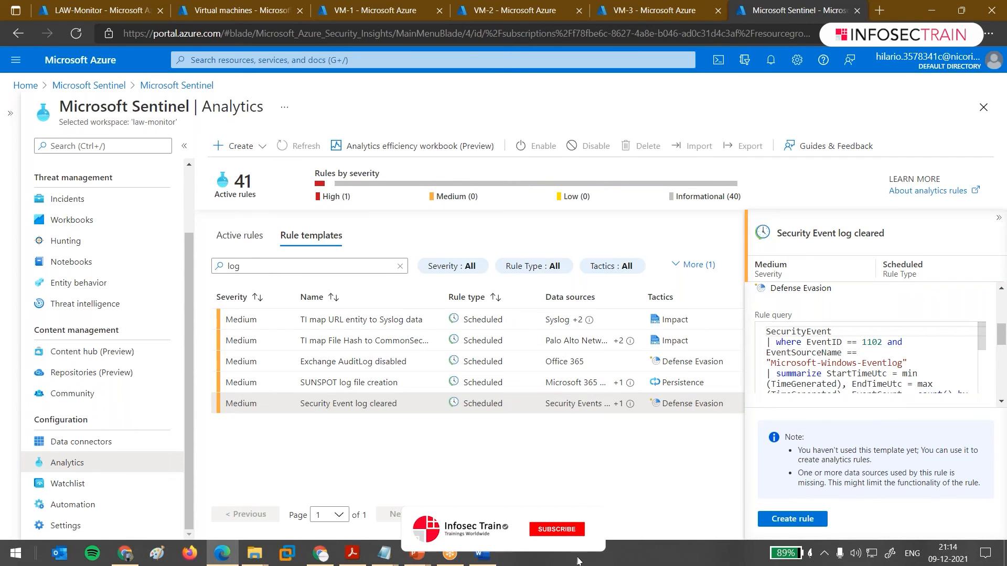
click(815, 520)
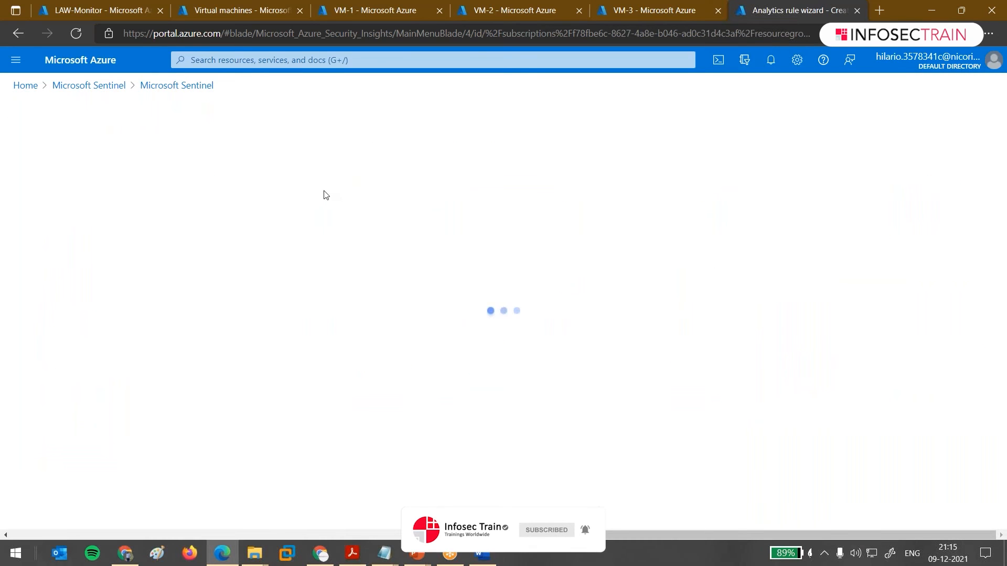
Open the Microsoft Sentinel overview in a separate browser tab, view it, and return to the analytics rule wizard.
right_click(105, 86)
right_click(181, 87)
click(236, 94)
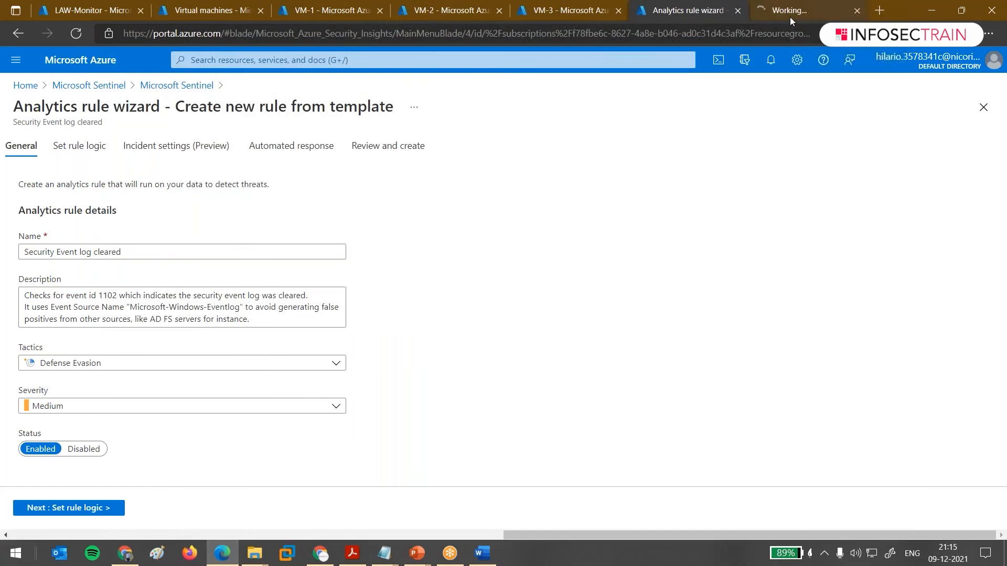
click(790, 16)
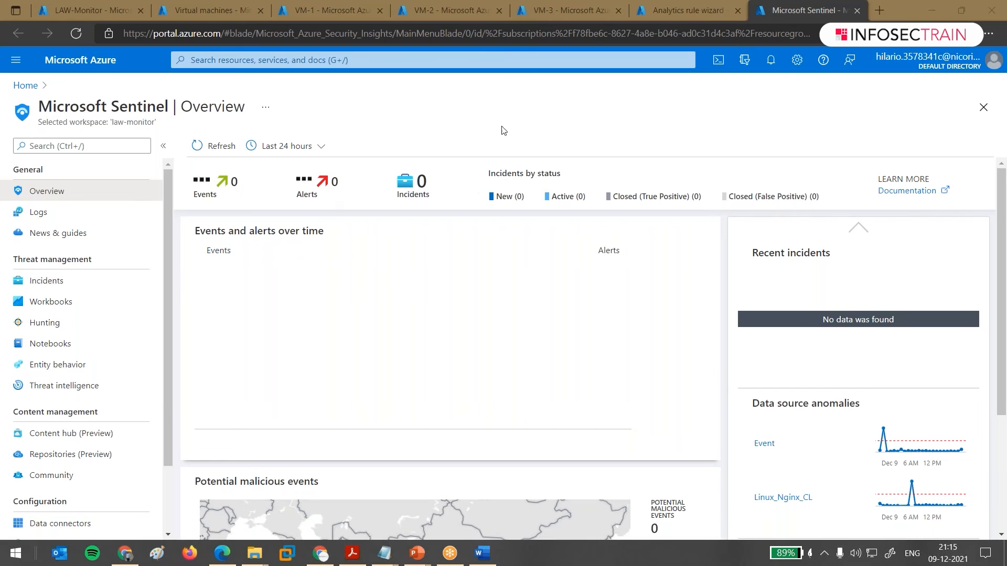
click(689, 11)
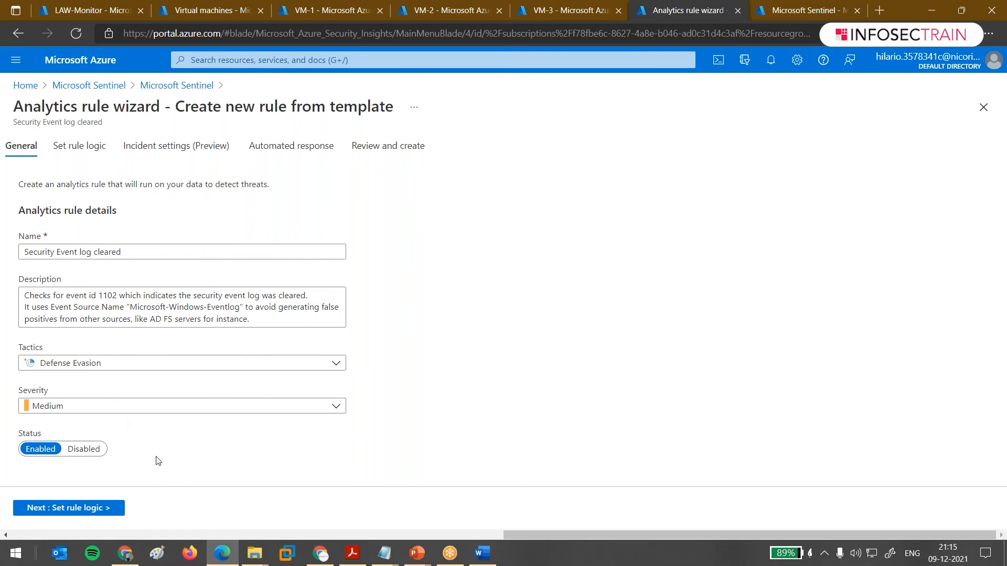
Advance to the rule logic settings and review the rule query and its entity mappings.
click(115, 508)
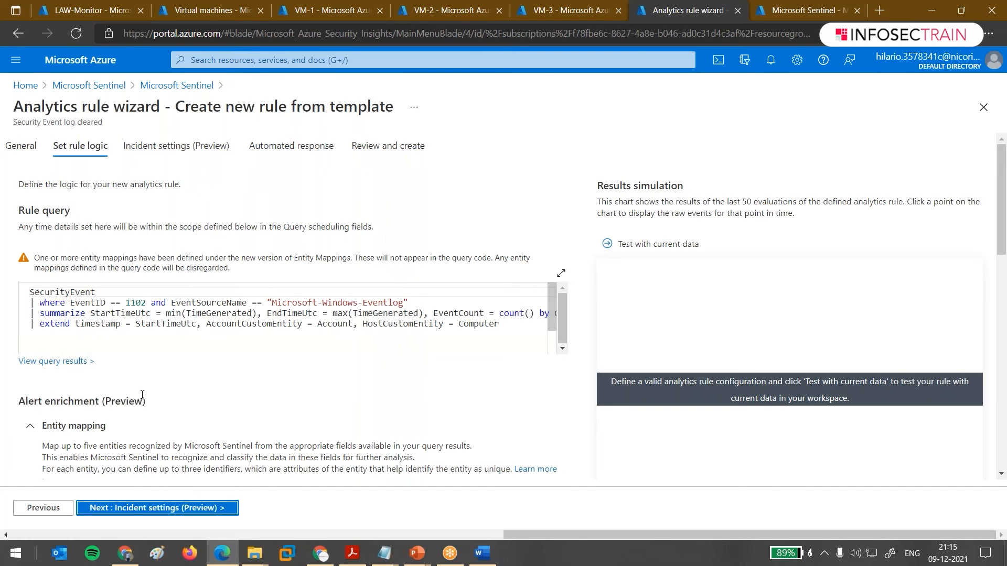
scroll(239, 352, down, 2)
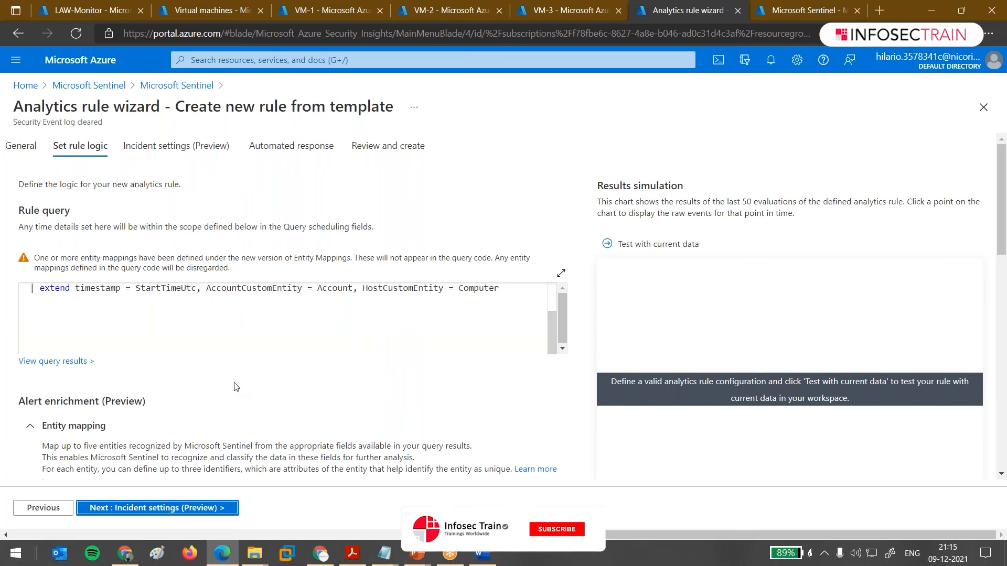
scroll(239, 352, down, 5)
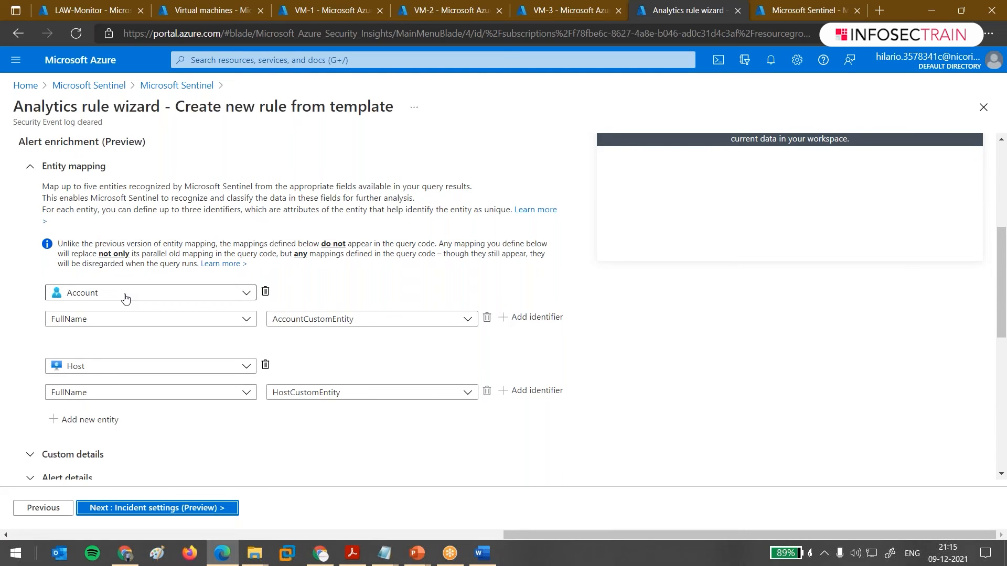
Add a blank entity mapping, browse the available entity types, and remove the blank mapping.
click(103, 420)
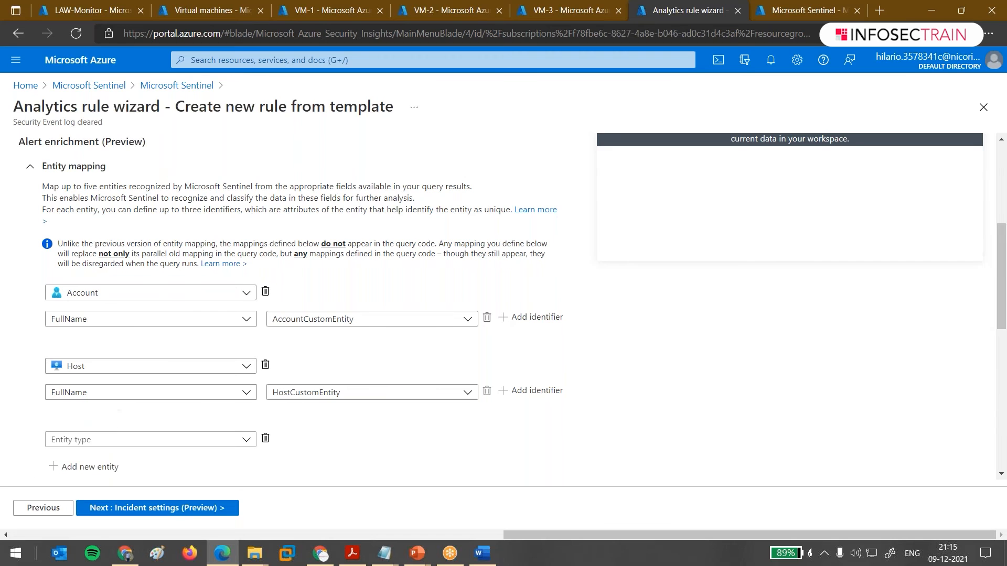
scroll(119, 420, down, 1)
click(119, 388)
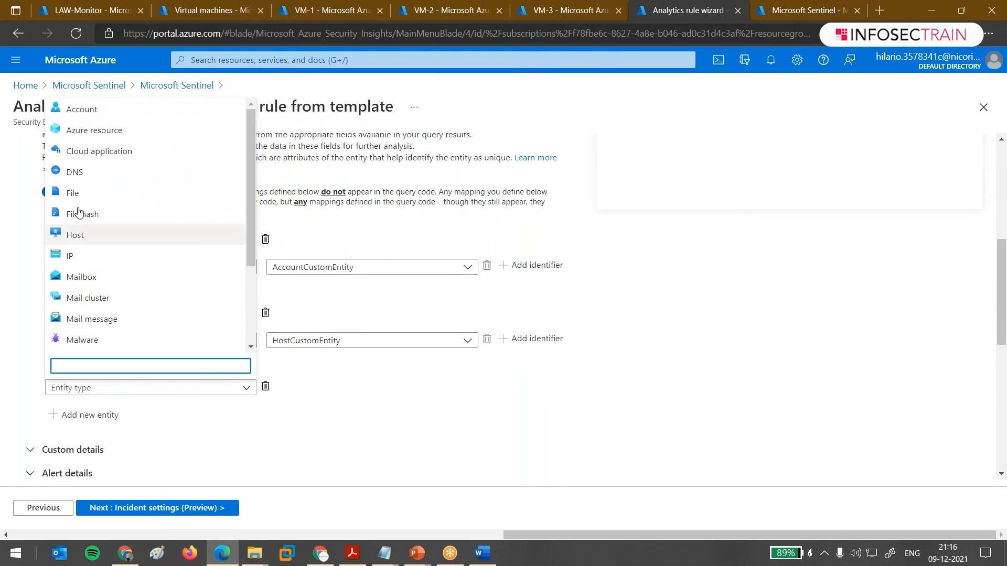
scroll(112, 257, down, 1)
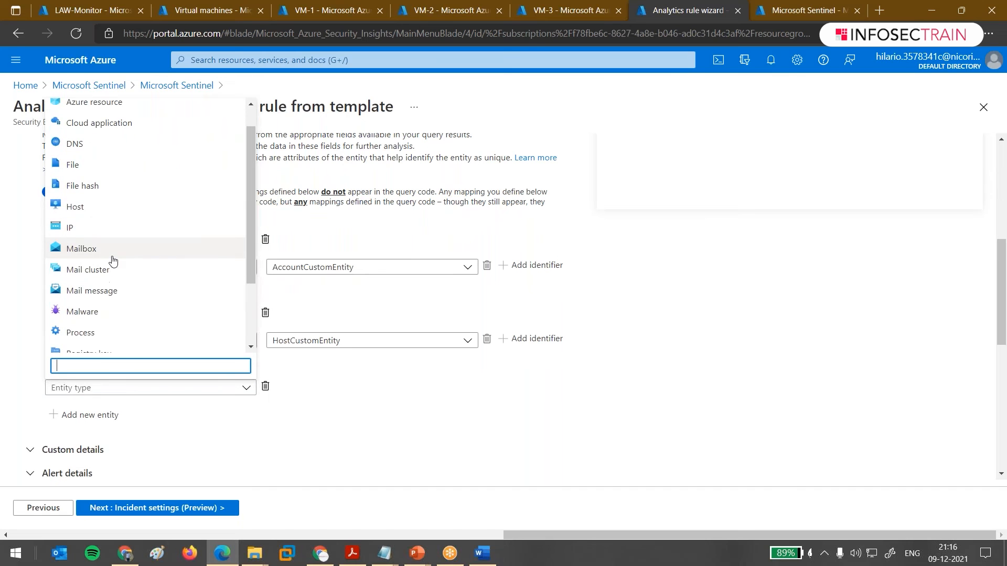
scroll(113, 261, down, 2)
click(450, 402)
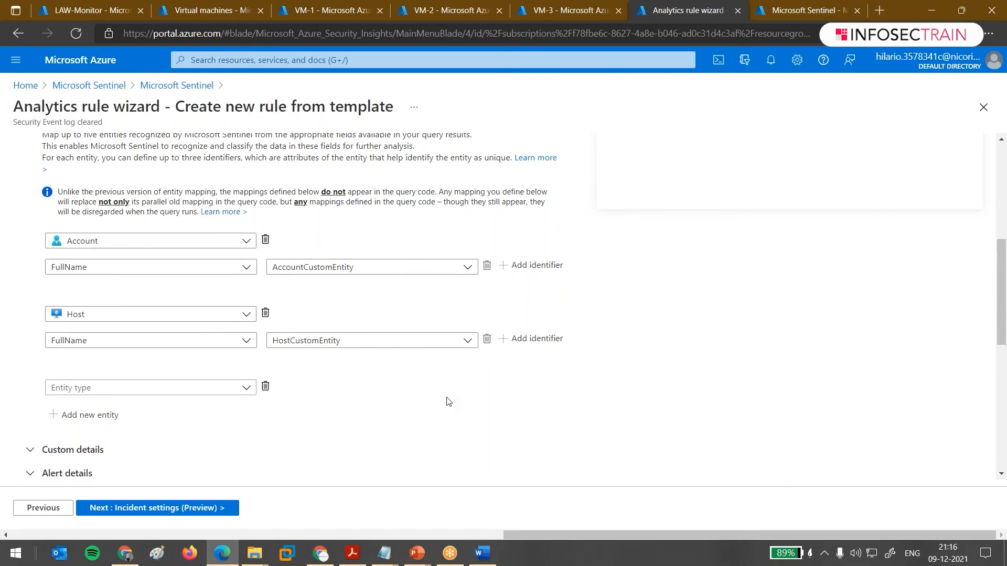
scroll(341, 378, up, 2)
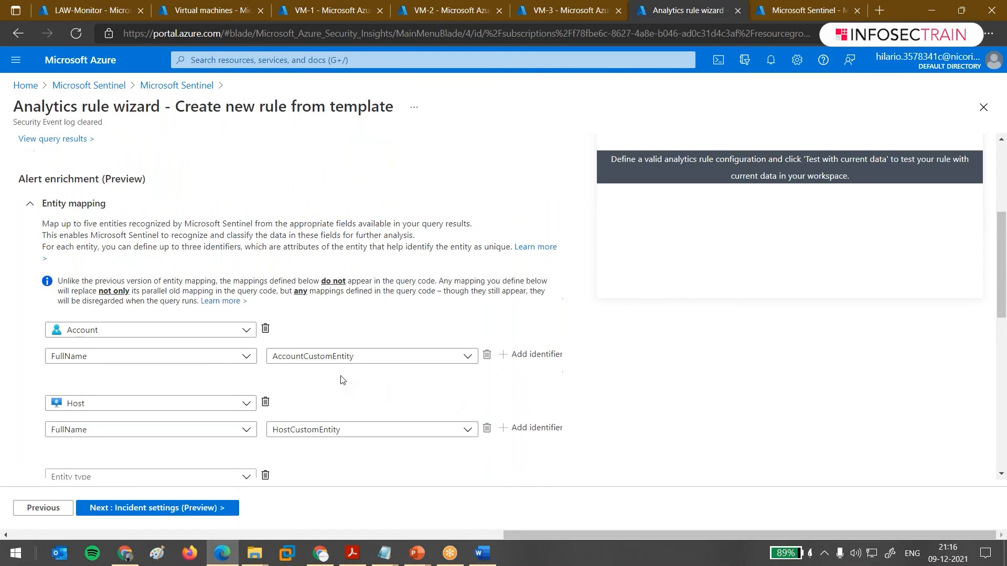
scroll(336, 375, down, 3)
click(264, 333)
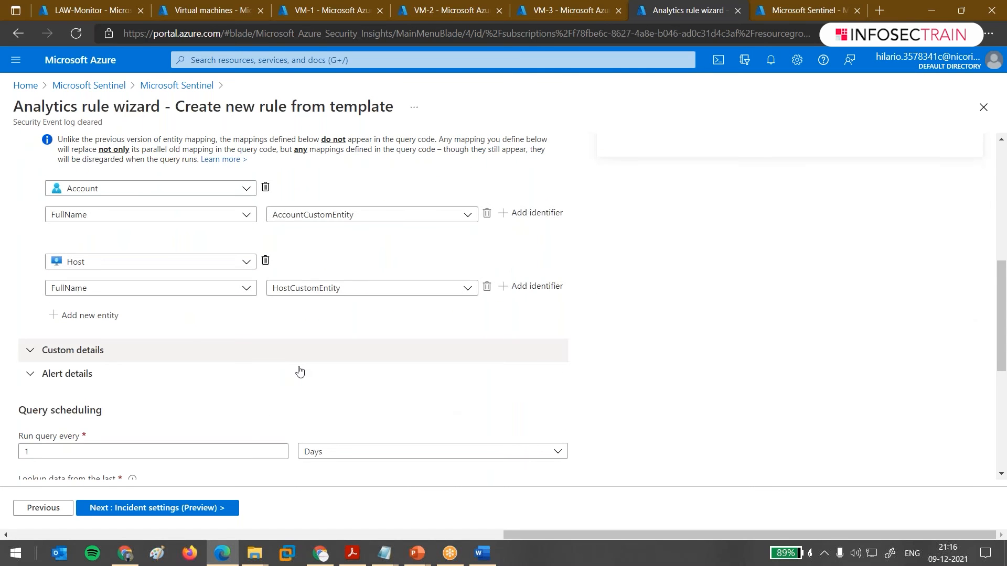
Review the entity mappings and the contents of the Alert details and Custom details sections.
scroll(310, 375, up, 6)
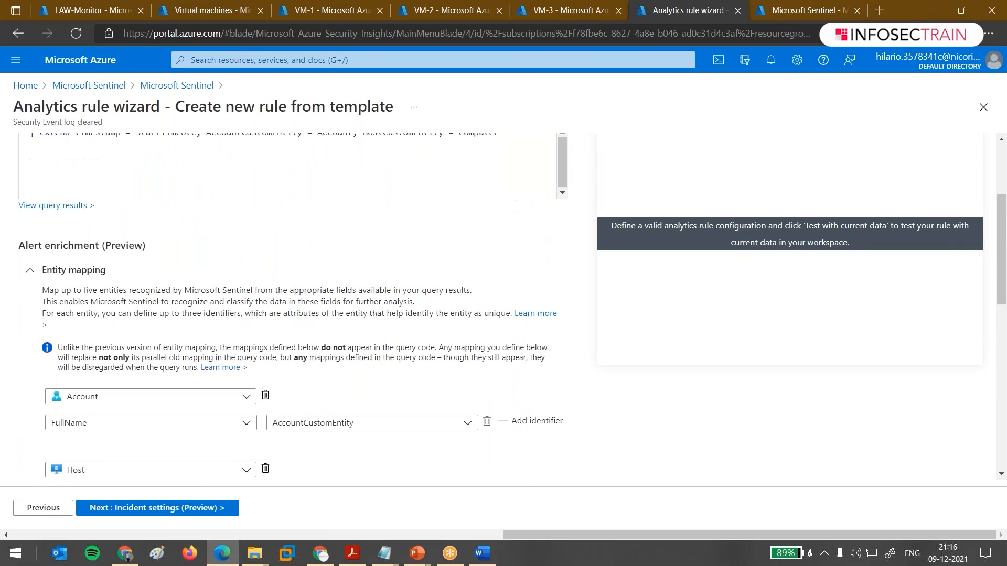
scroll(276, 385, down, 5)
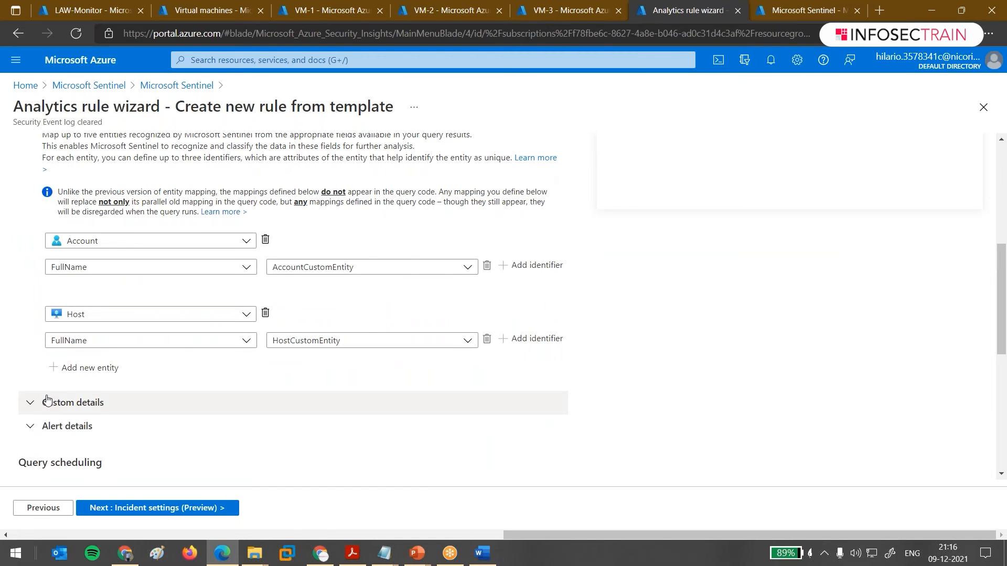
scroll(47, 400, down, 2)
click(77, 324)
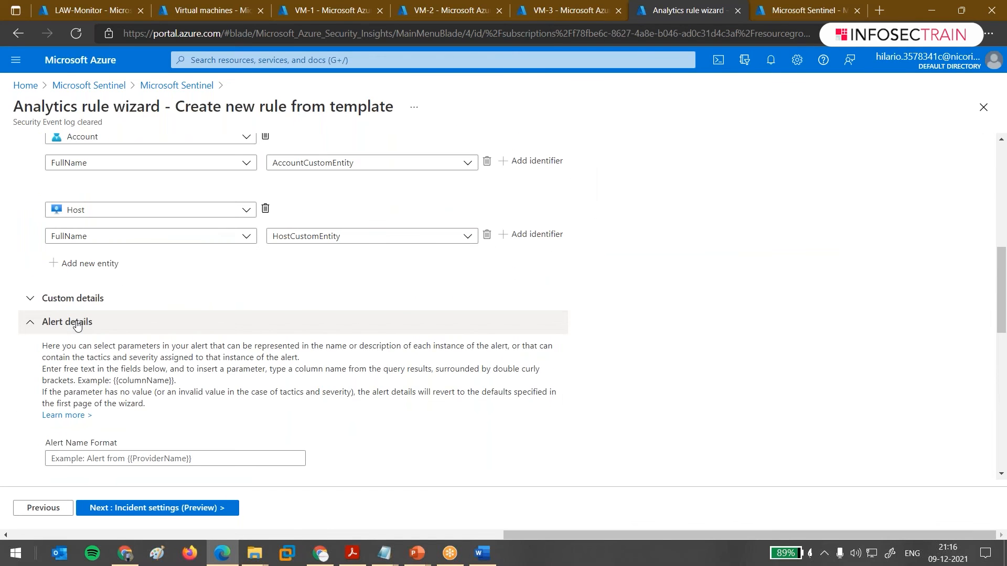
click(77, 324)
click(73, 308)
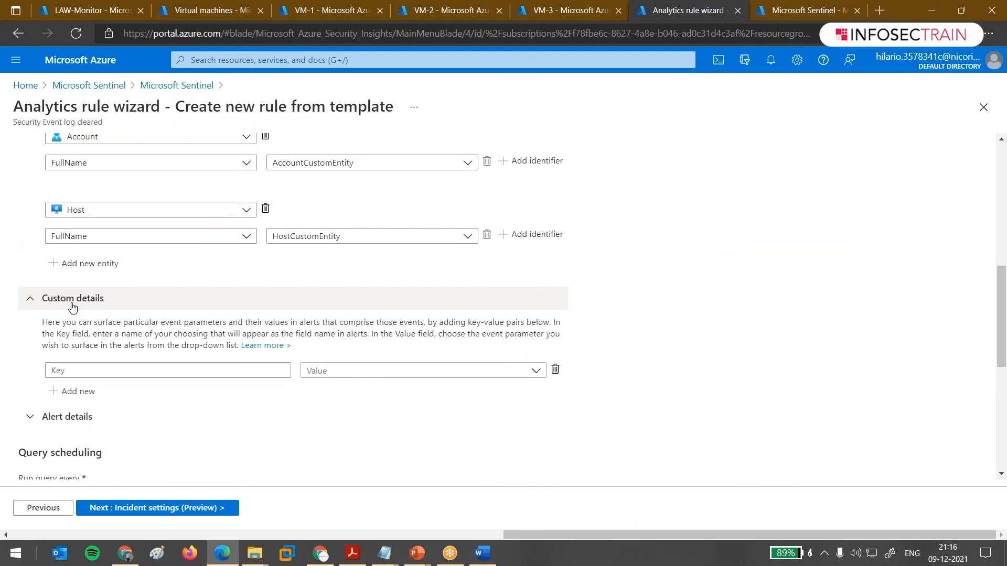
click(72, 308)
Set the rule's query scheduling to run every 5 minutes.
scroll(184, 355, down, 1)
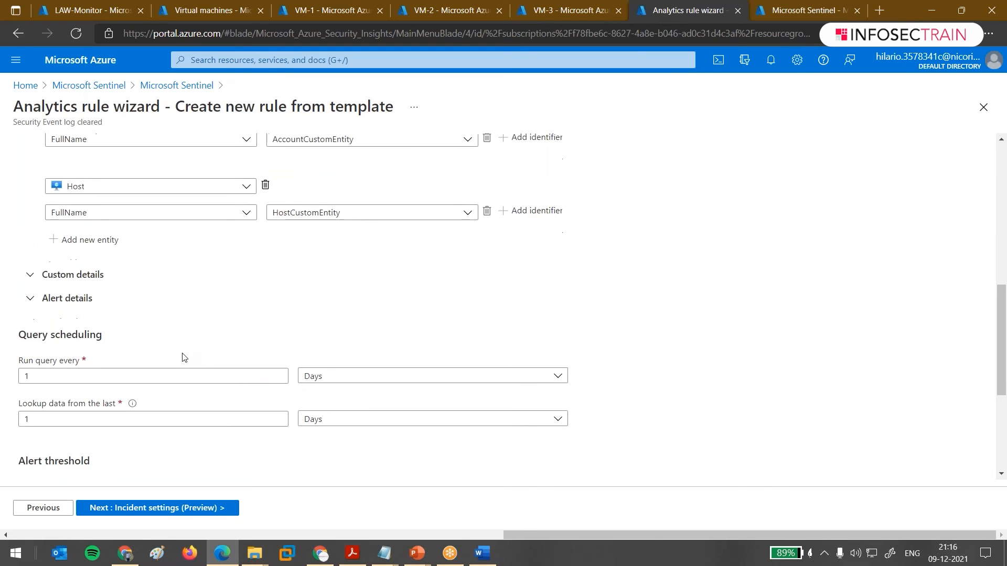
scroll(183, 357, down, 2)
click(81, 290)
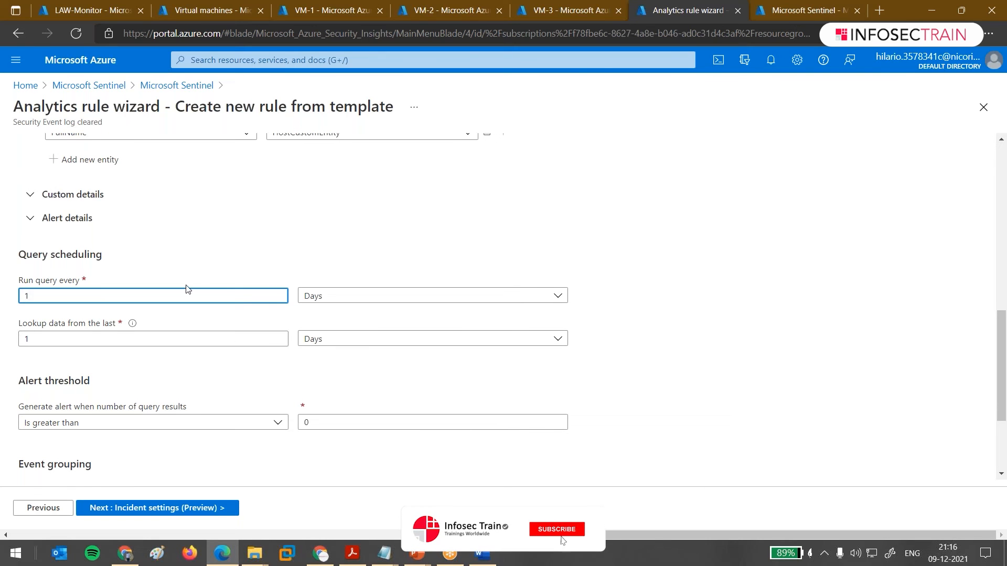
click(366, 295)
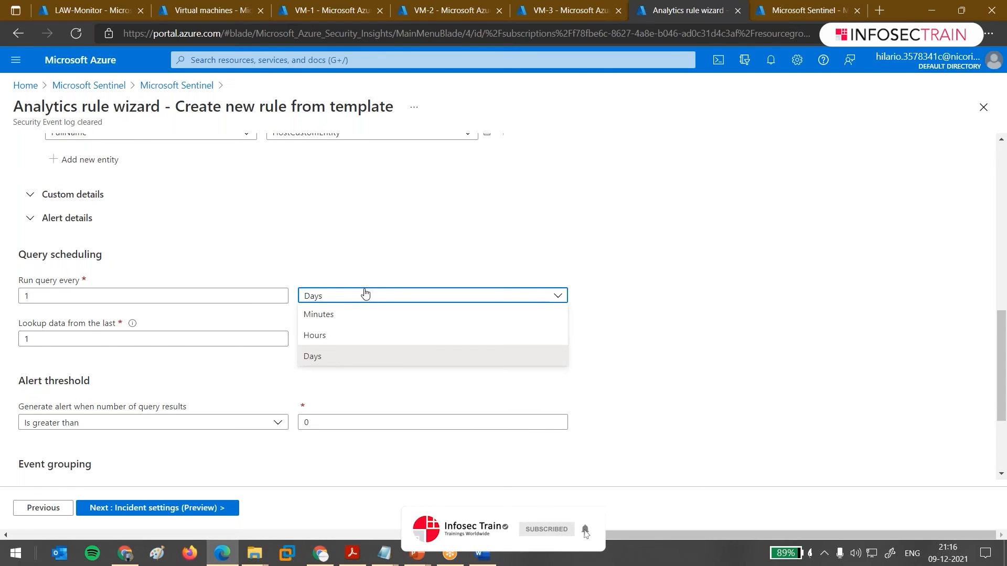
click(338, 344)
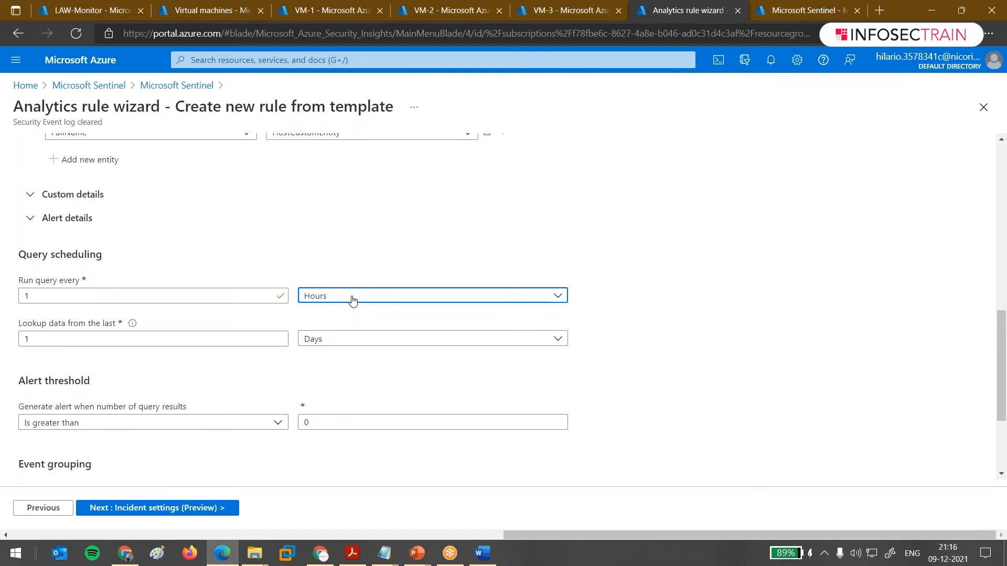
click(351, 298)
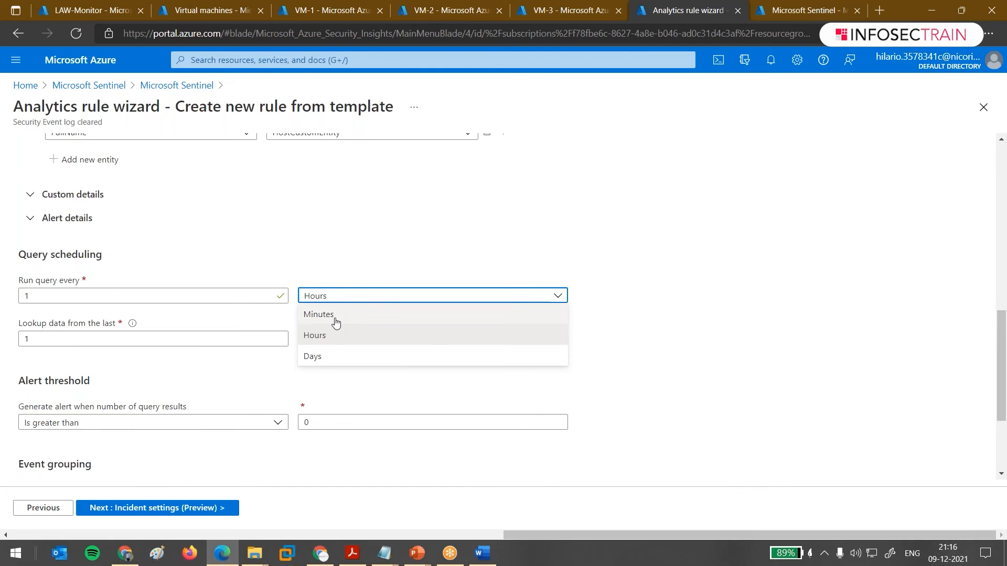
click(336, 315)
scroll(342, 377, down, 1)
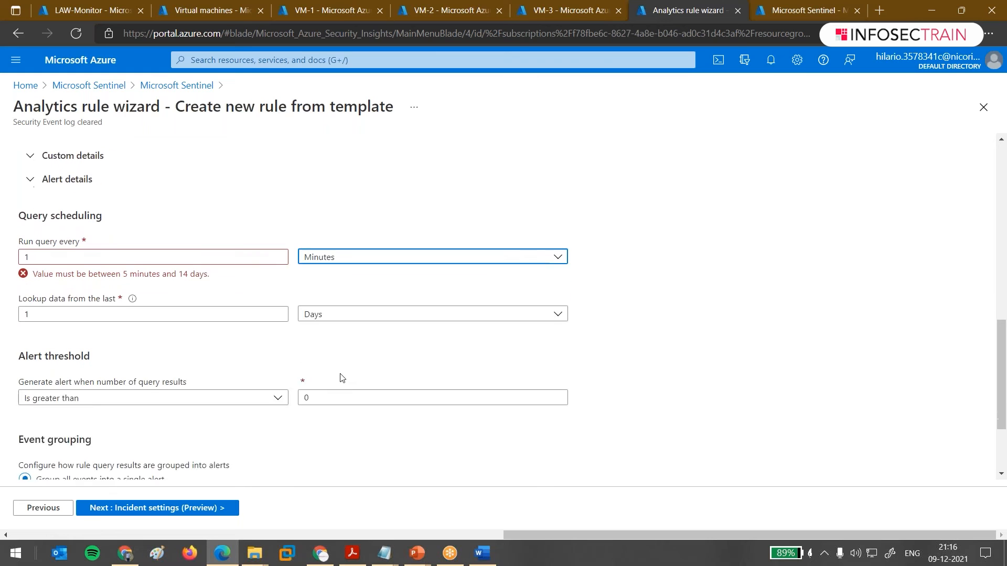
double_click(196, 245)
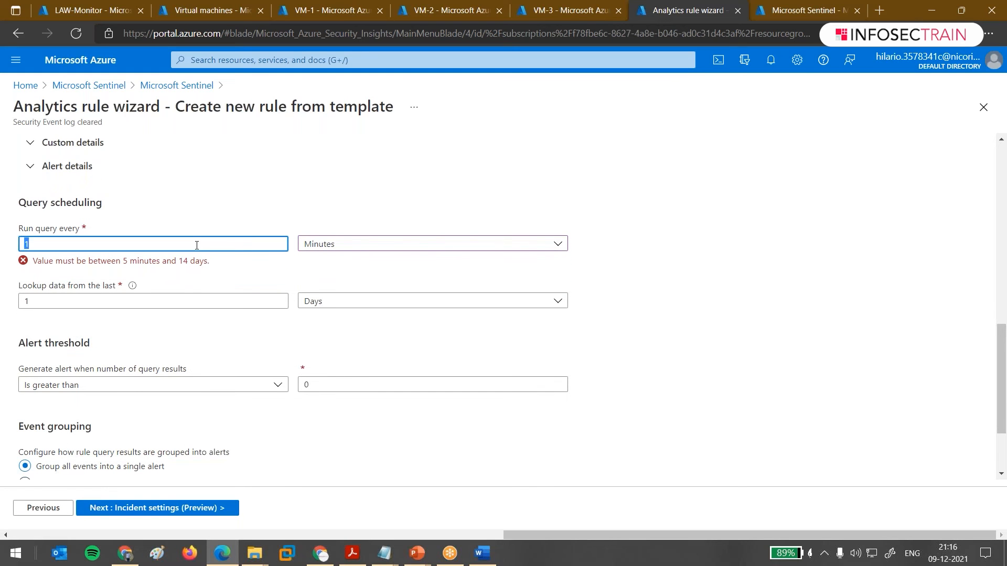
text(5)
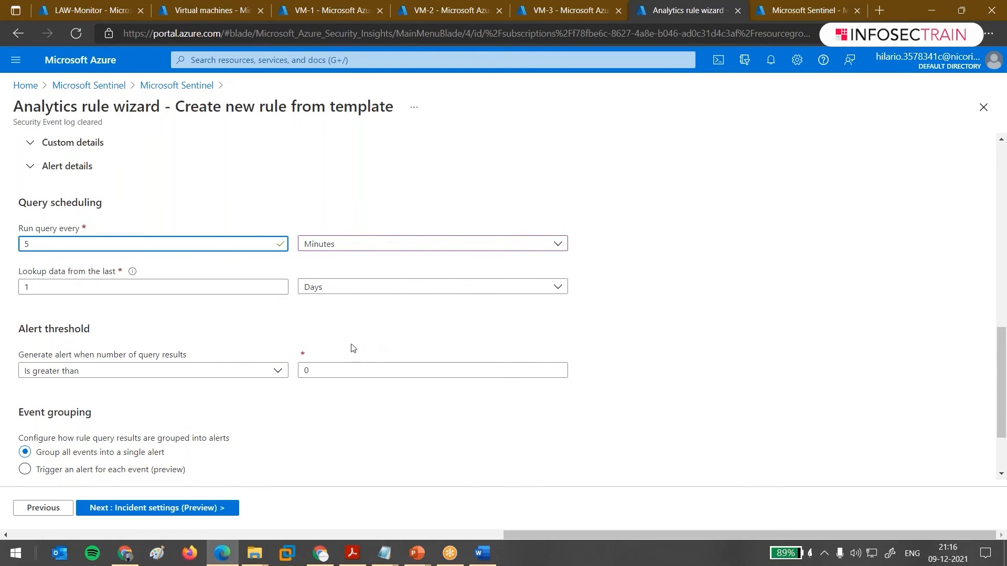
Try editing the alert threshold, restore it to 0, and review the event grouping and suppression options.
click(329, 373)
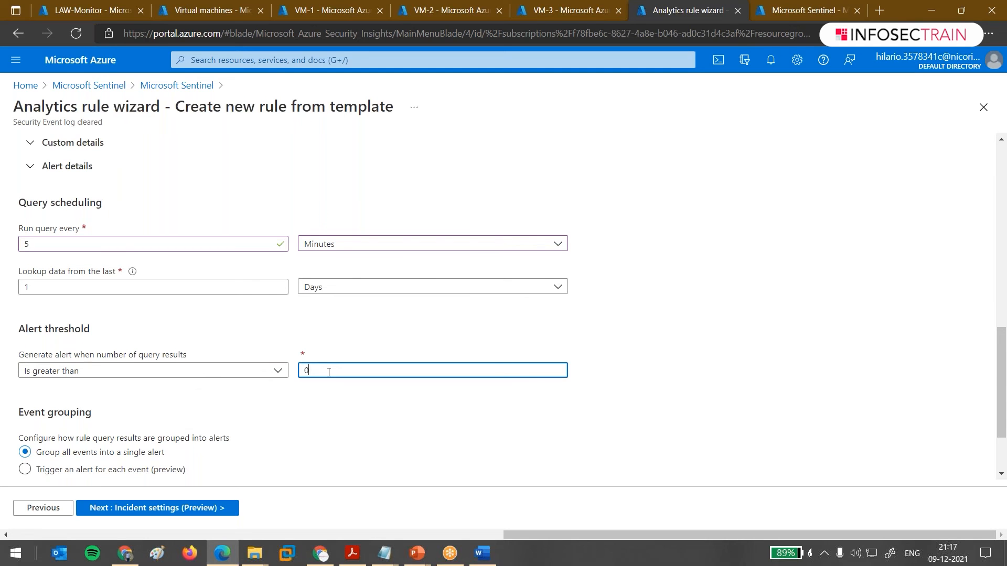
text(1)
text(0)
click(308, 404)
scroll(103, 404, down, 1)
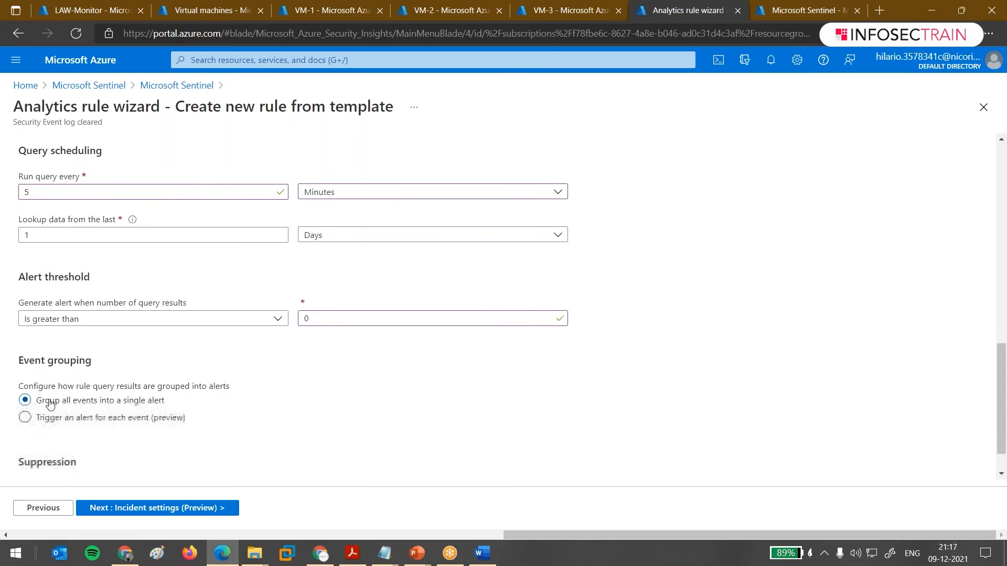
scroll(175, 405, down, 1)
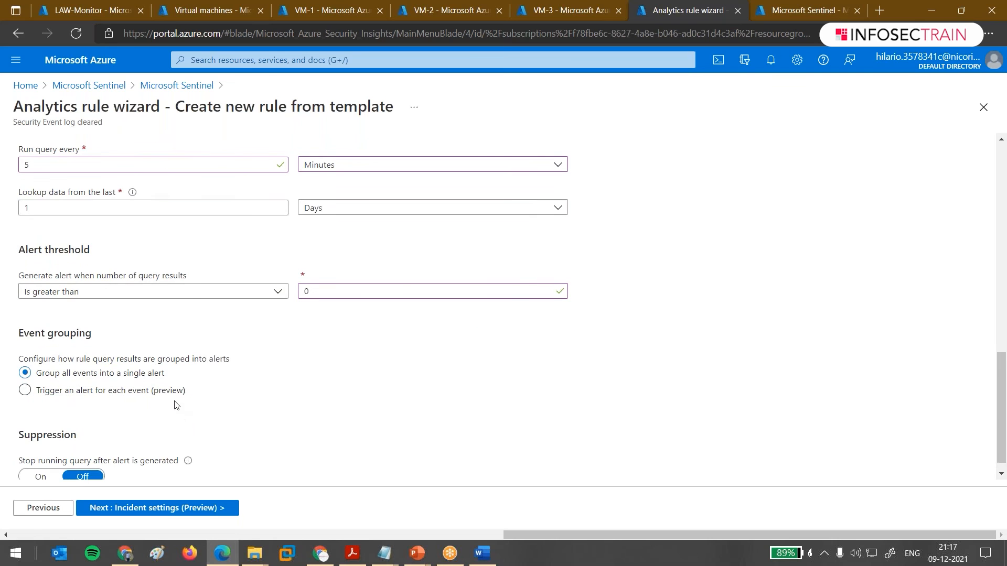
scroll(175, 405, down, 1)
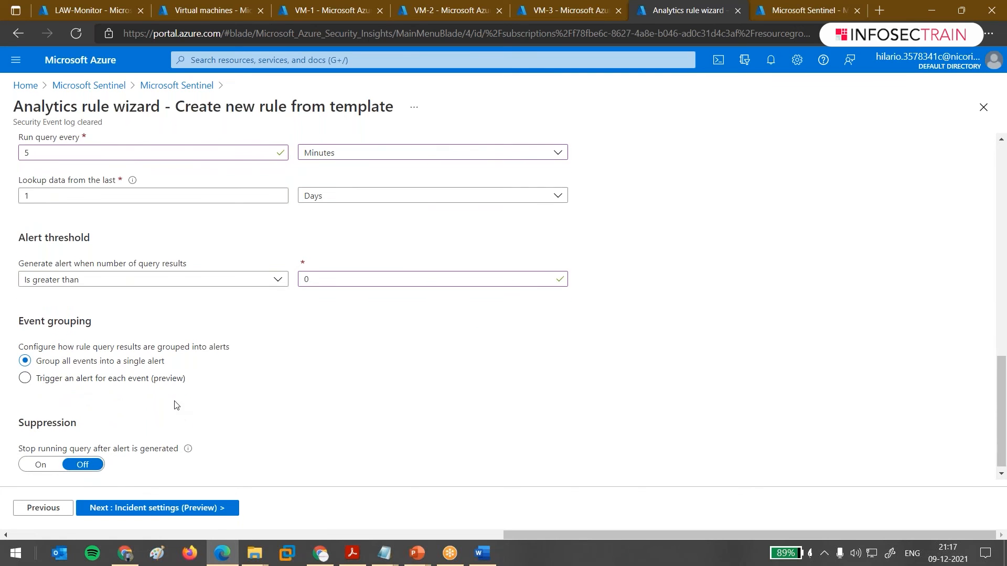
Accept the default incident settings and automated response options, and proceed to the rule's final review.
click(151, 507)
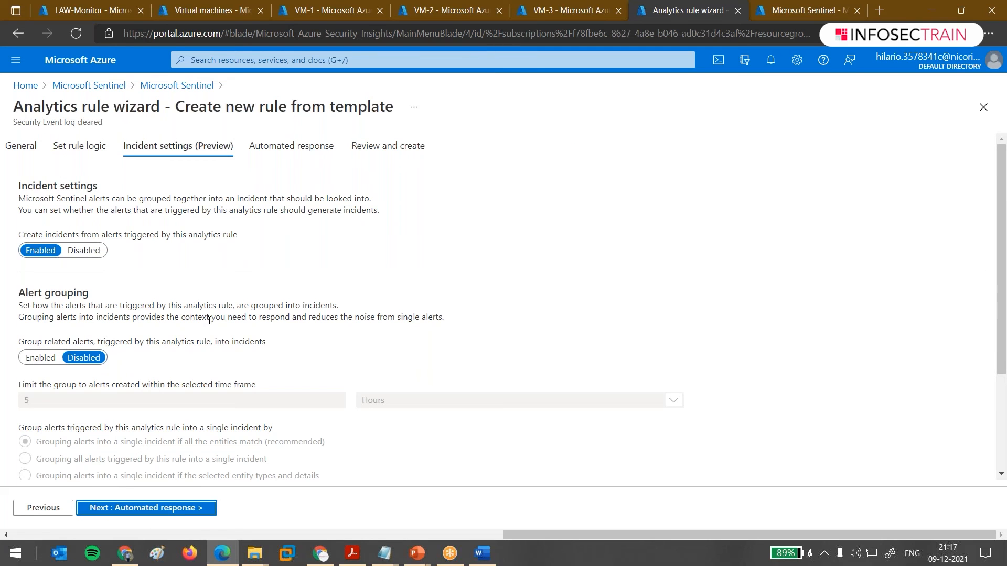
scroll(215, 330, down, 1)
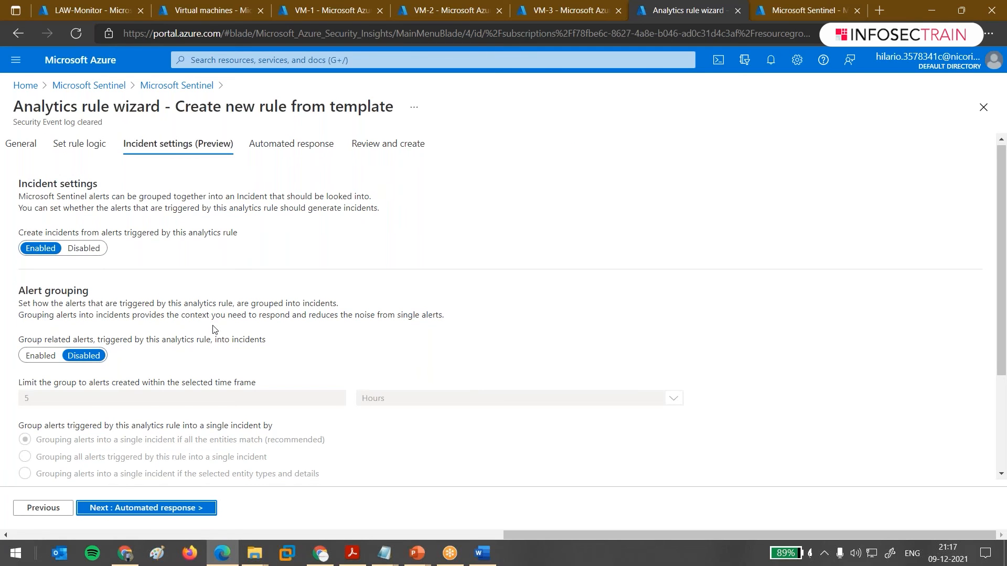
scroll(214, 330, down, 1)
click(152, 508)
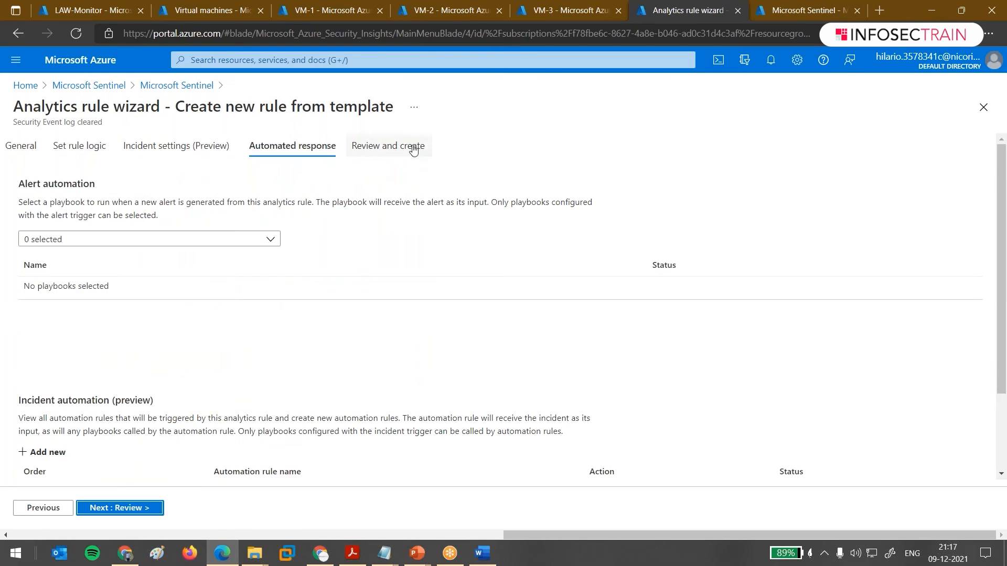
click(99, 509)
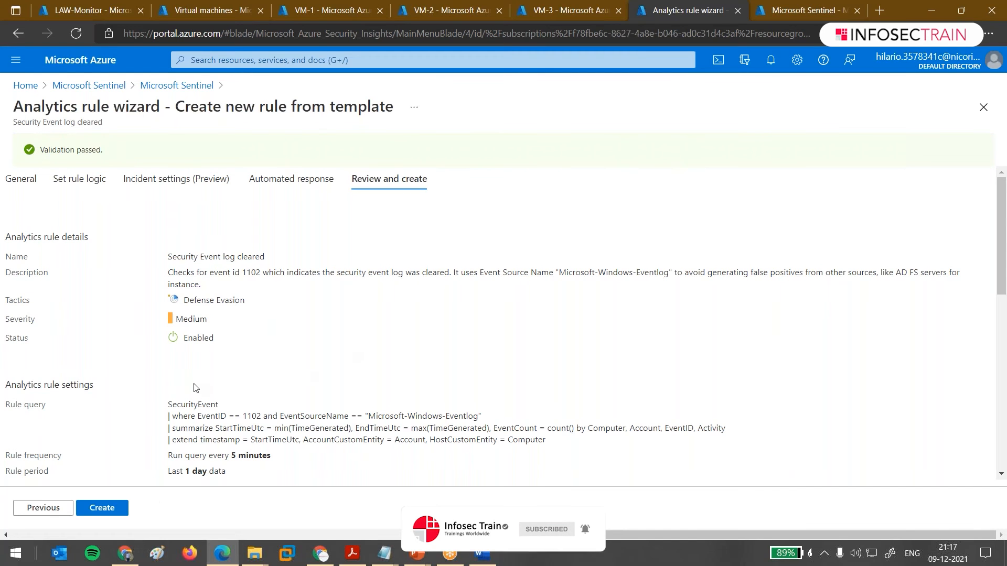
Check the summary of the "Security Event log cleared" rule and create the rule.
scroll(194, 387, down, 1)
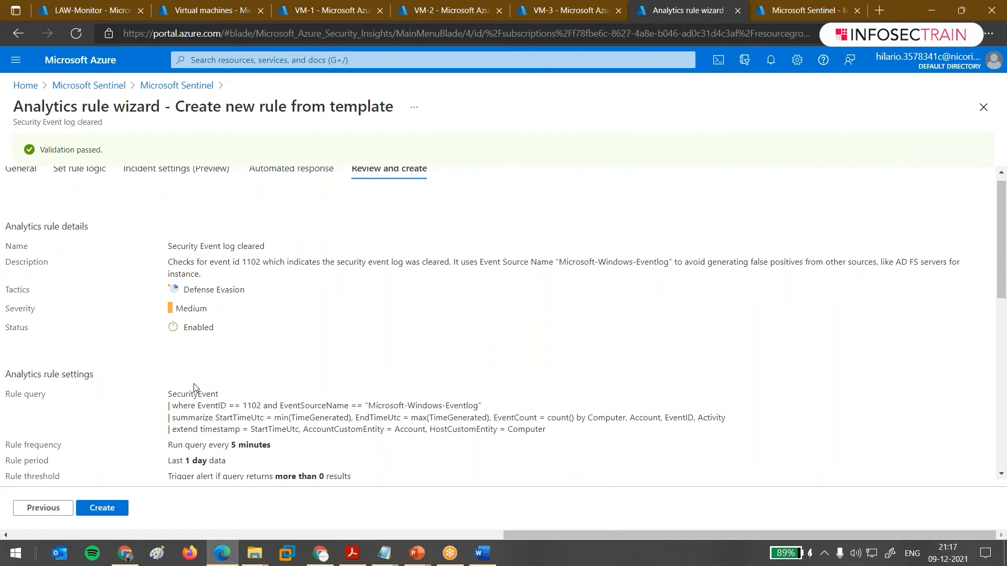
scroll(194, 387, down, 10)
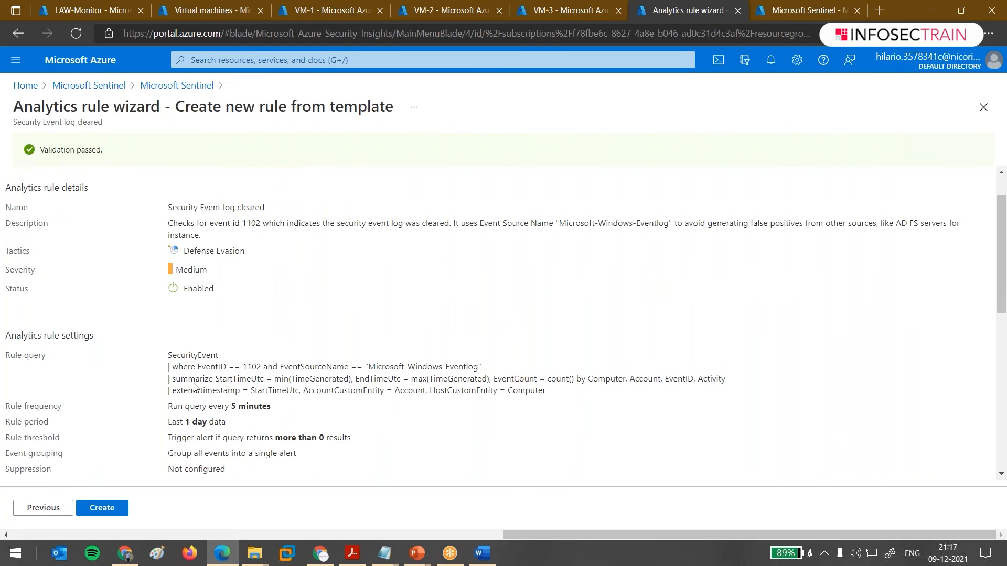
click(55, 511)
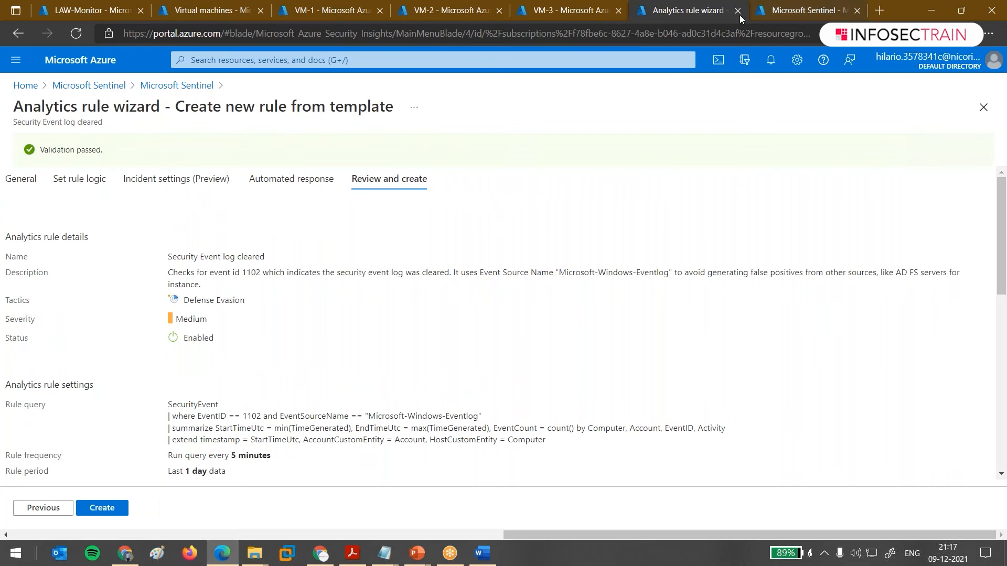
click(112, 510)
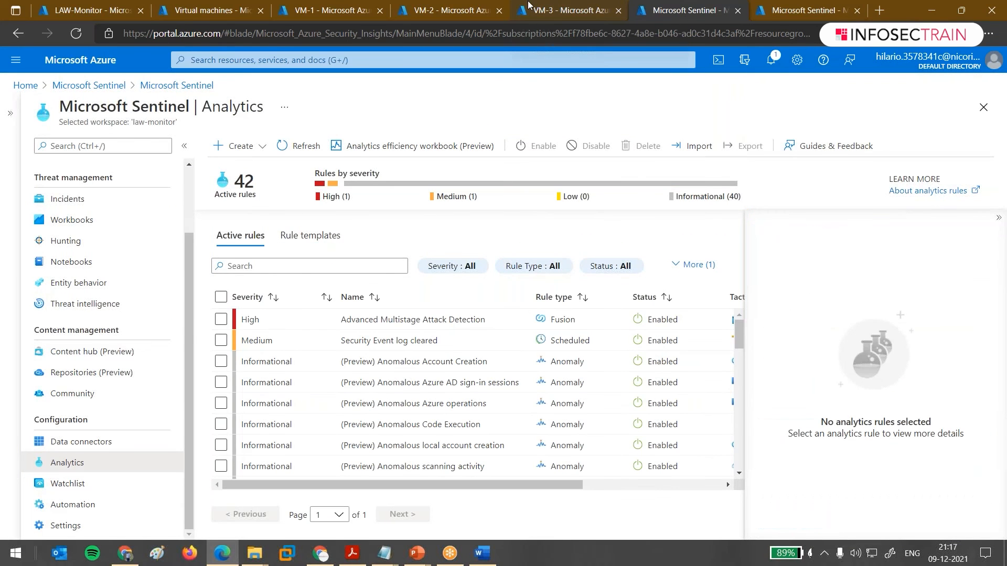
Download the RDP file for VM-2 with its public IP address and port 3389, and start the remote desktop connection.
click(450, 10)
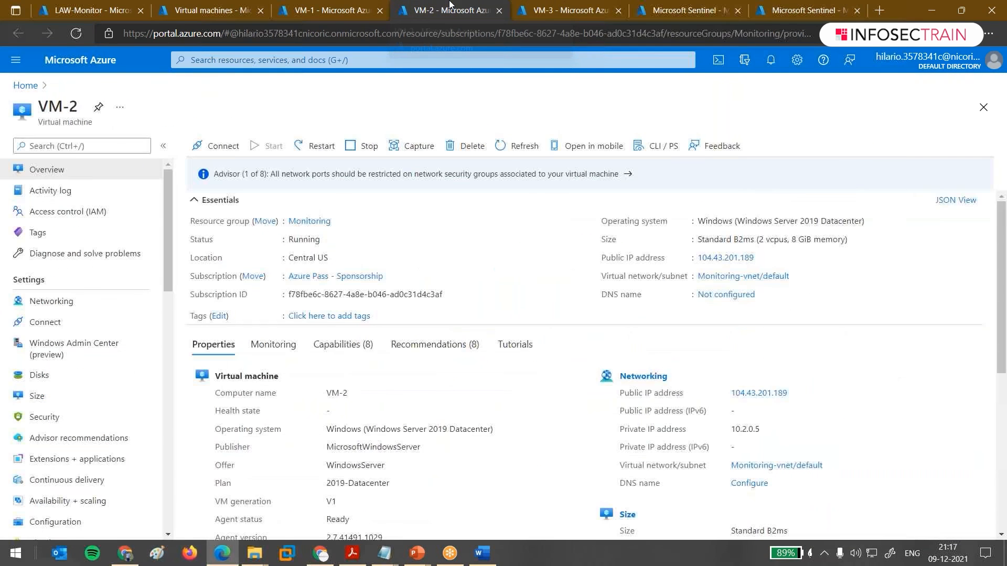
click(220, 146)
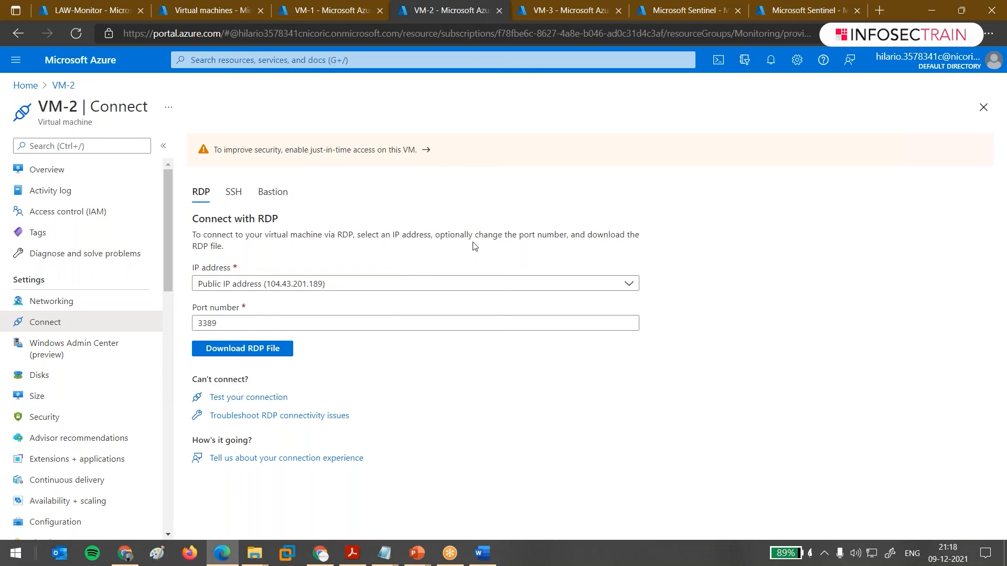
click(255, 349)
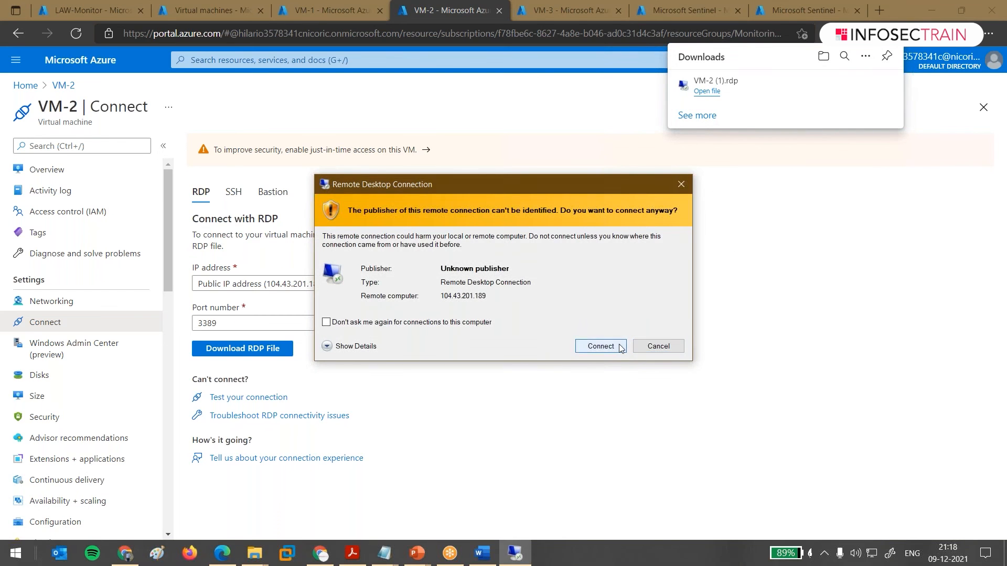
click(620, 347)
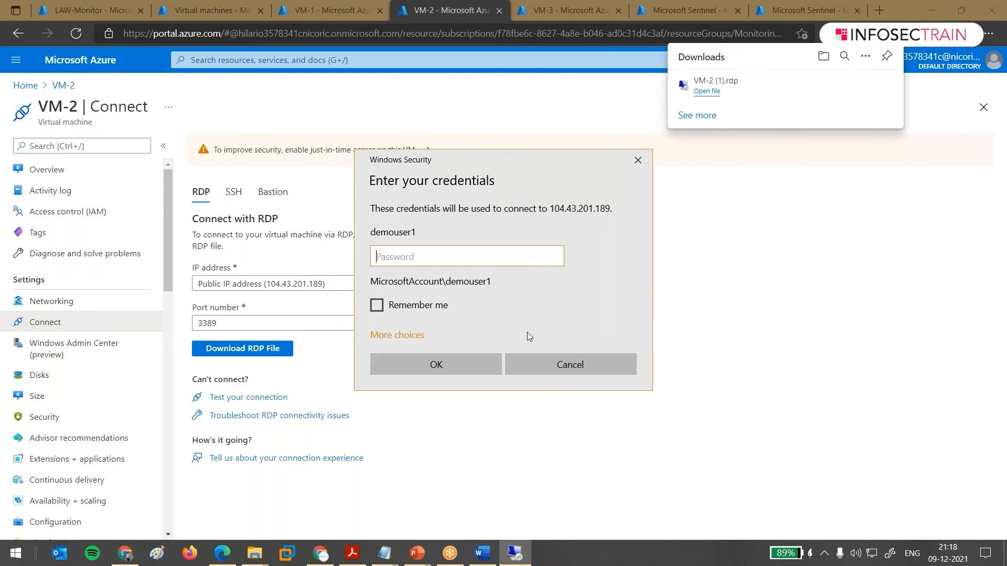
Enter the VM-2 account password and approve the remote desktop connection.
text(******)
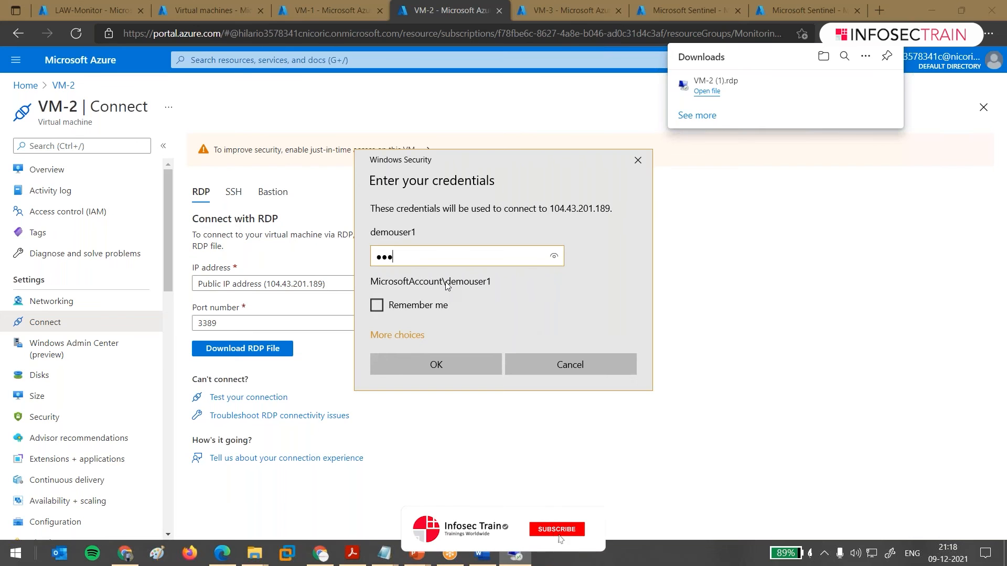
text(******)
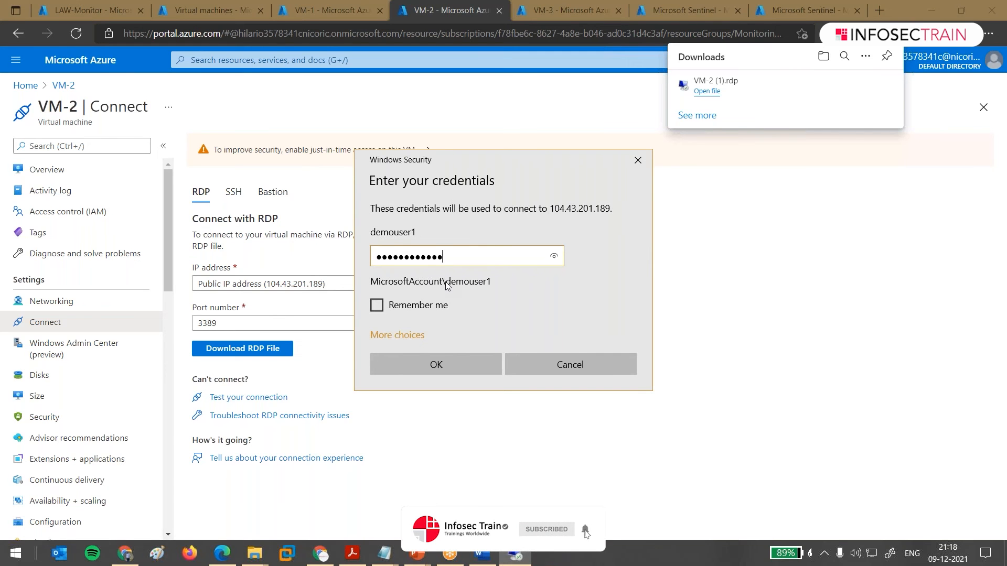
key(Return)
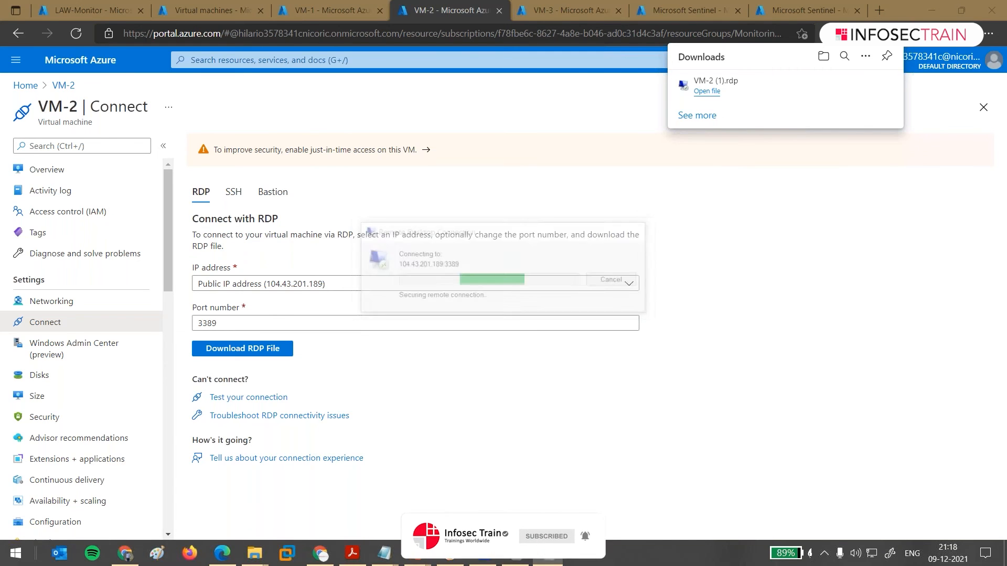
click(540, 381)
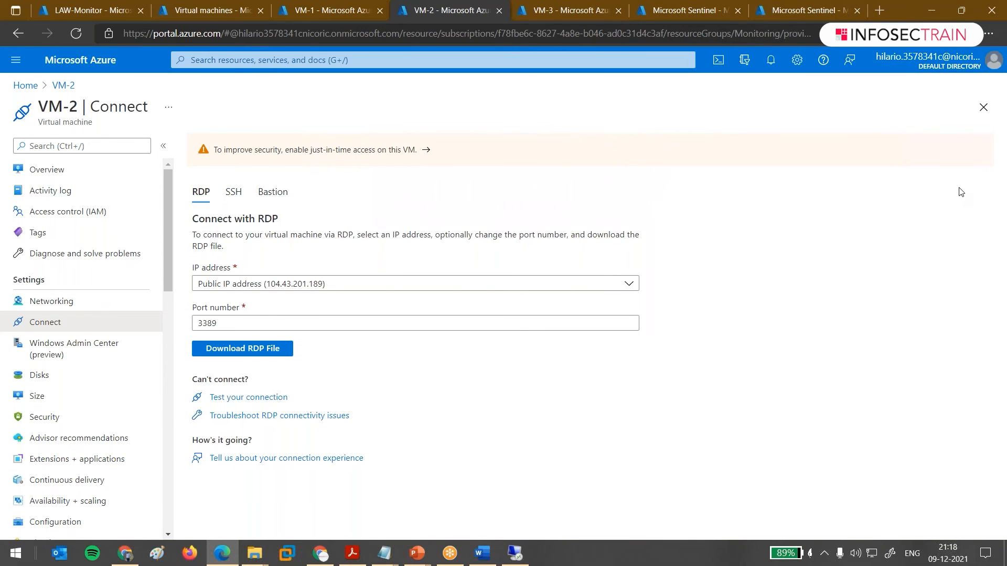
Switch to the VM-2 remote desktop session and close the Server Manager and Google Chrome windows there.
click(517, 553)
click(45, 167)
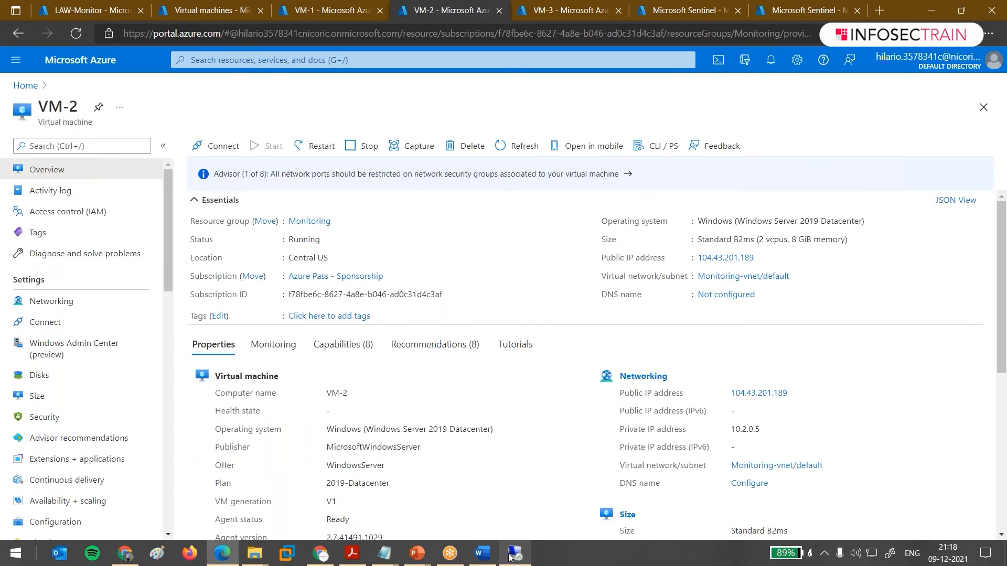
mouse_move(511, 557)
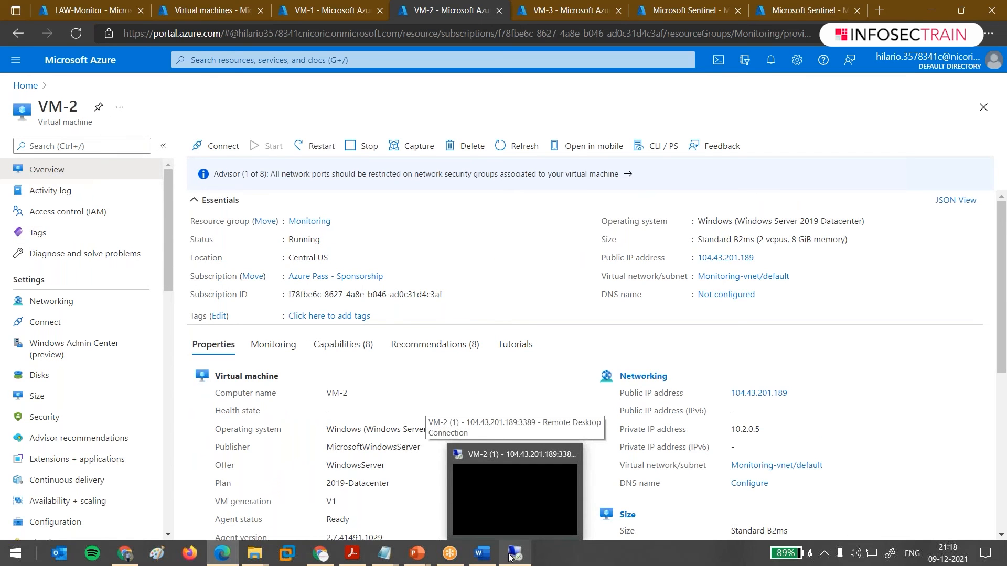
click(510, 557)
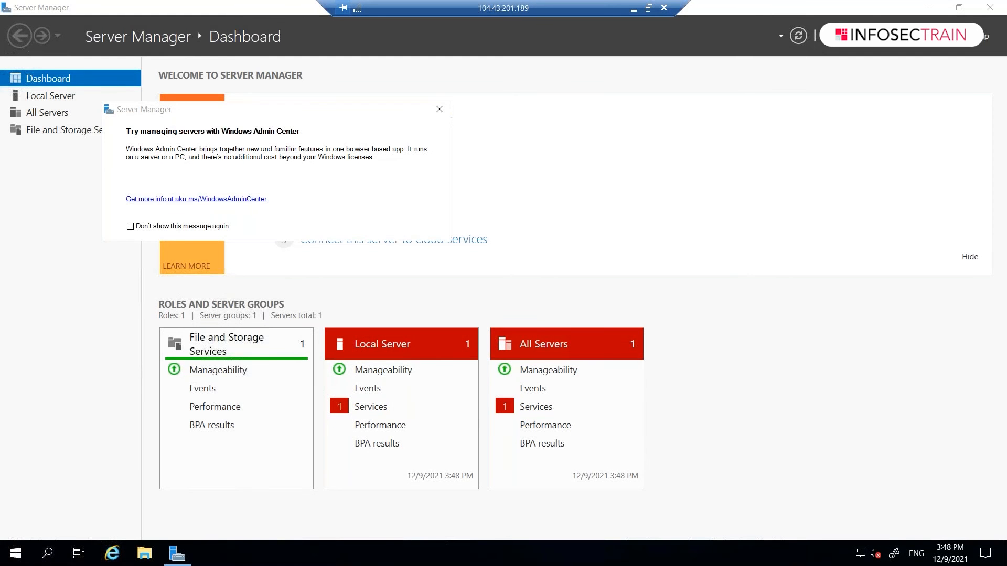
click(440, 109)
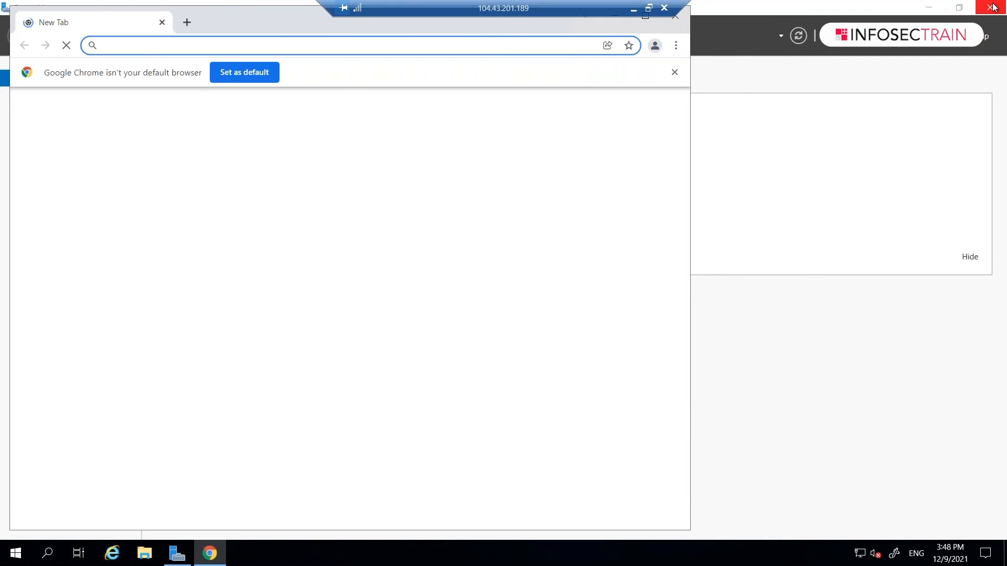
click(993, 6)
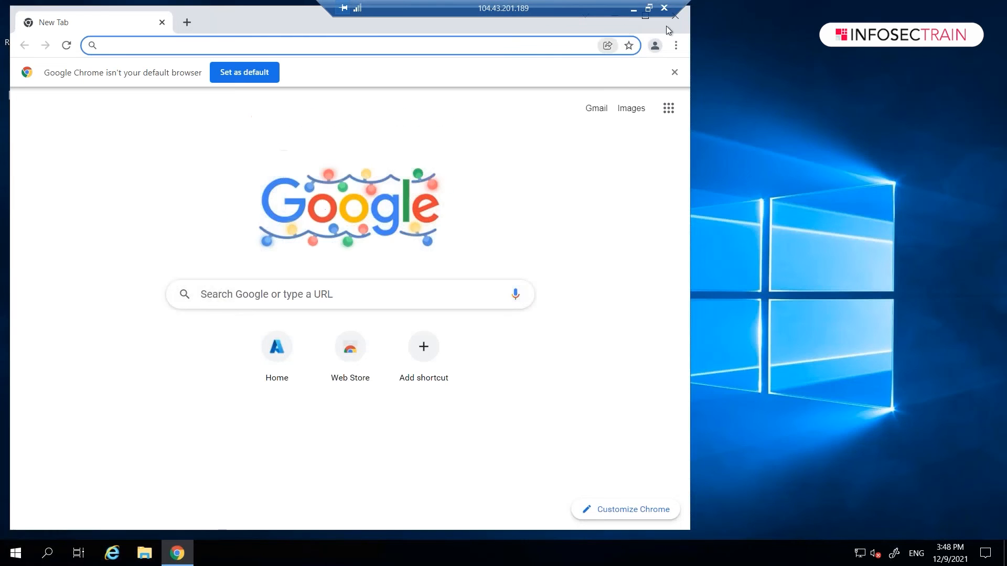
click(678, 18)
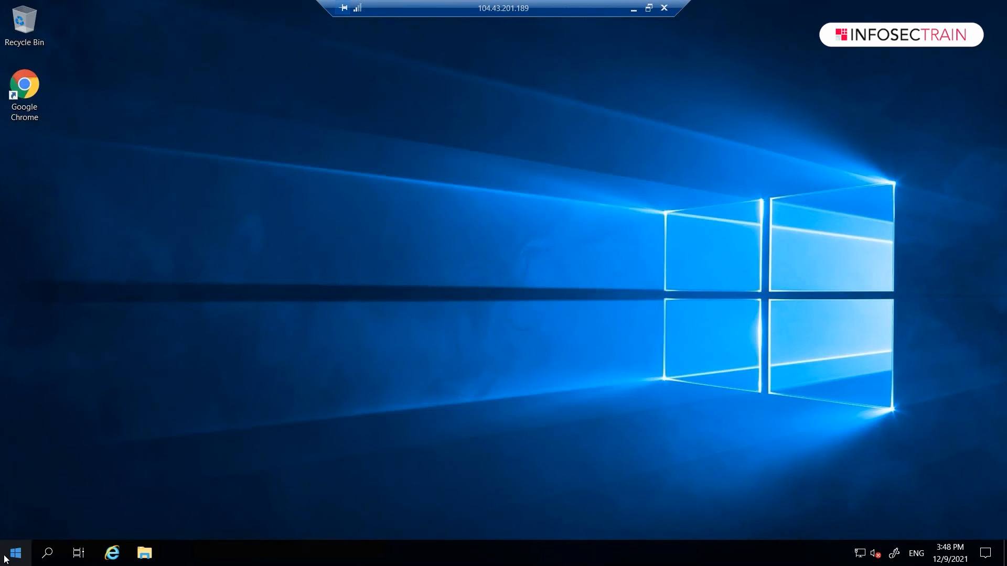
Open Event Viewer on VM-2 and maximize its window.
key(super)
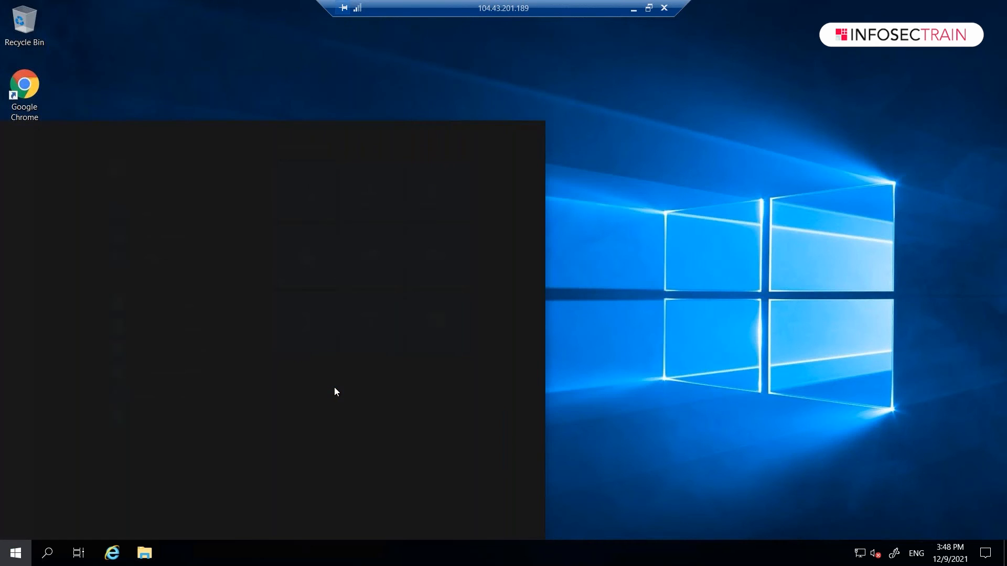
text(event)
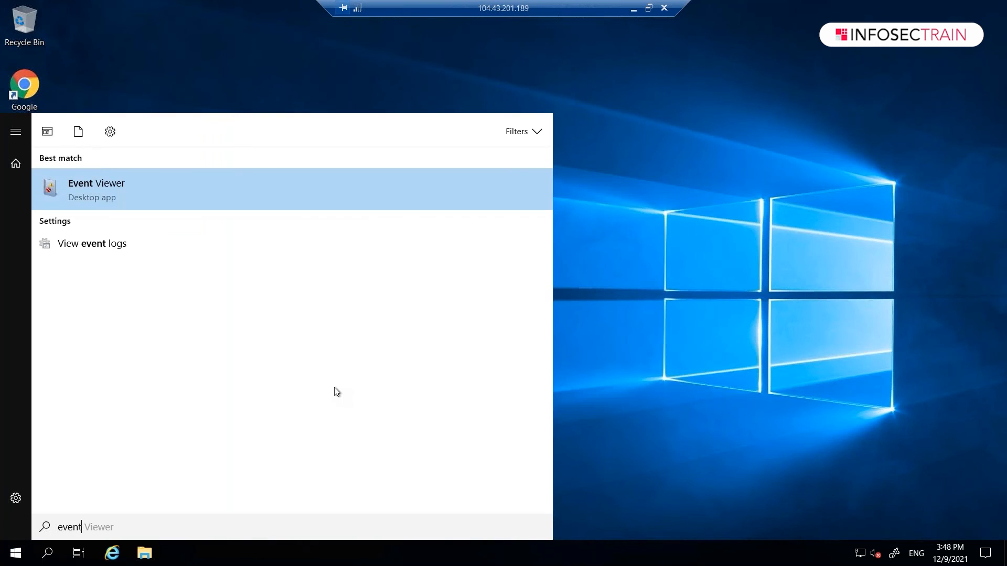
key(Return)
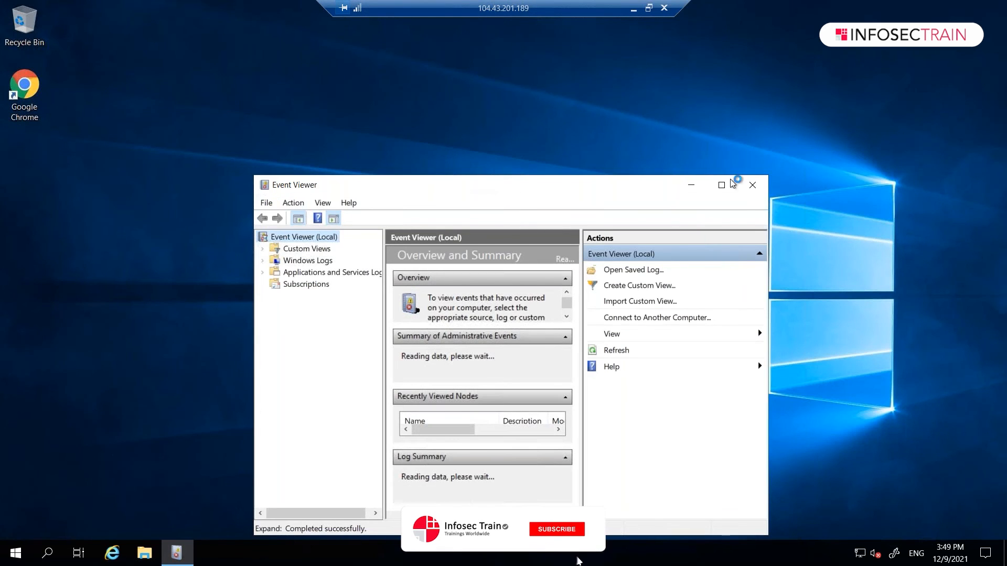
click(731, 184)
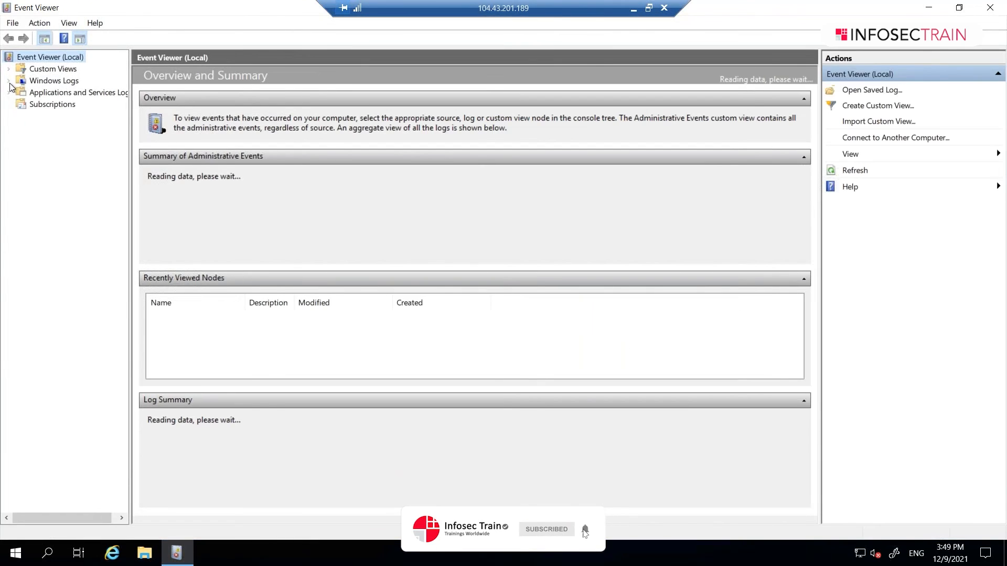
Switch back to the Microsoft Sentinel Analytics page in the Azure portal and check the notifications.
click(633, 11)
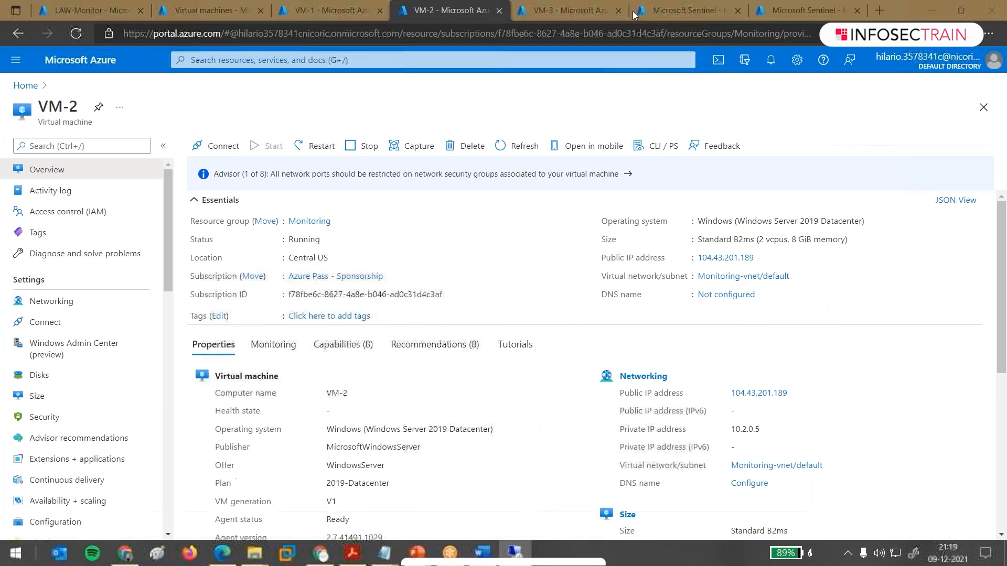
click(779, 10)
click(682, 10)
click(771, 60)
click(771, 62)
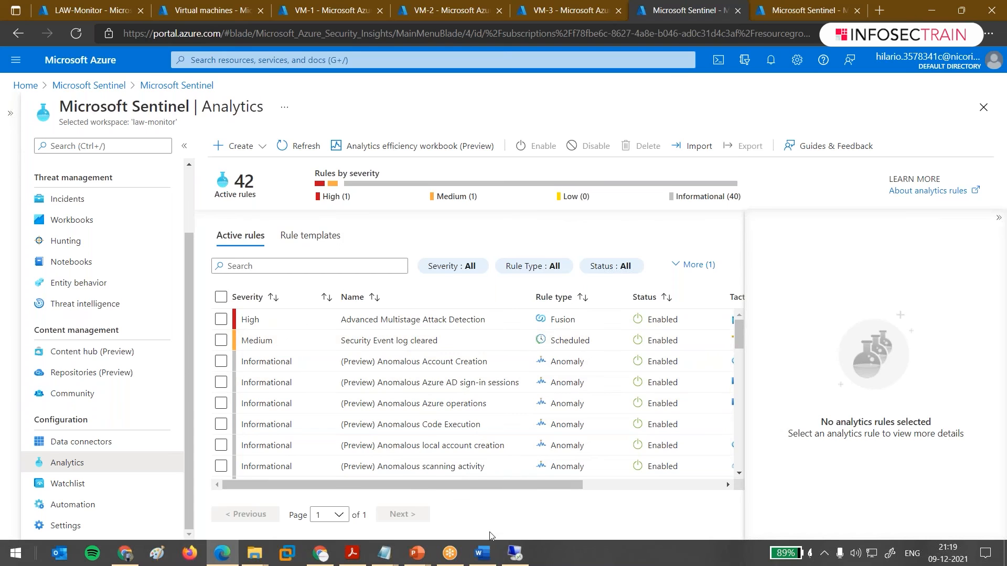
Return to Event Viewer in the VM-2 remote session and open the Security log under Windows Logs.
click(503, 551)
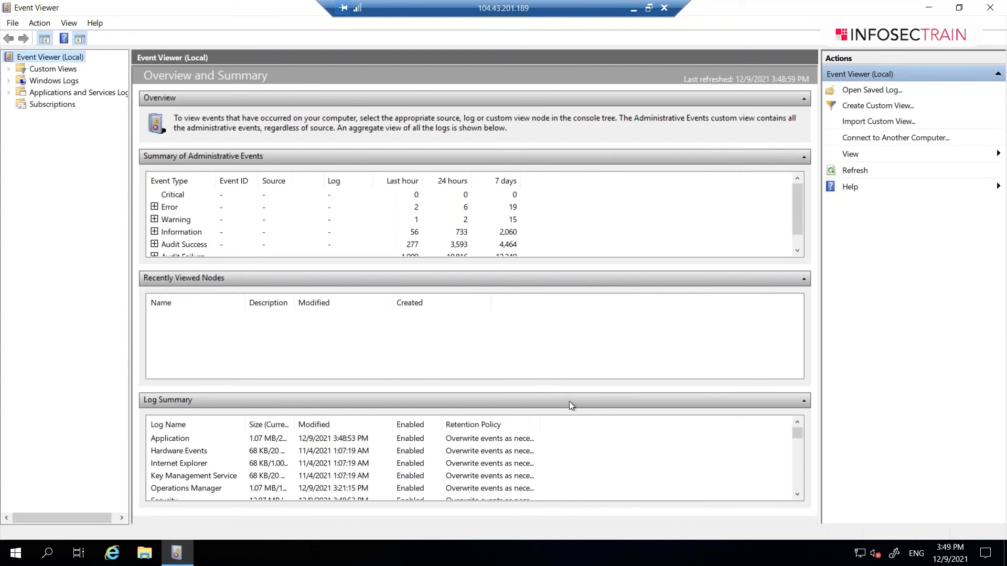
click(8, 80)
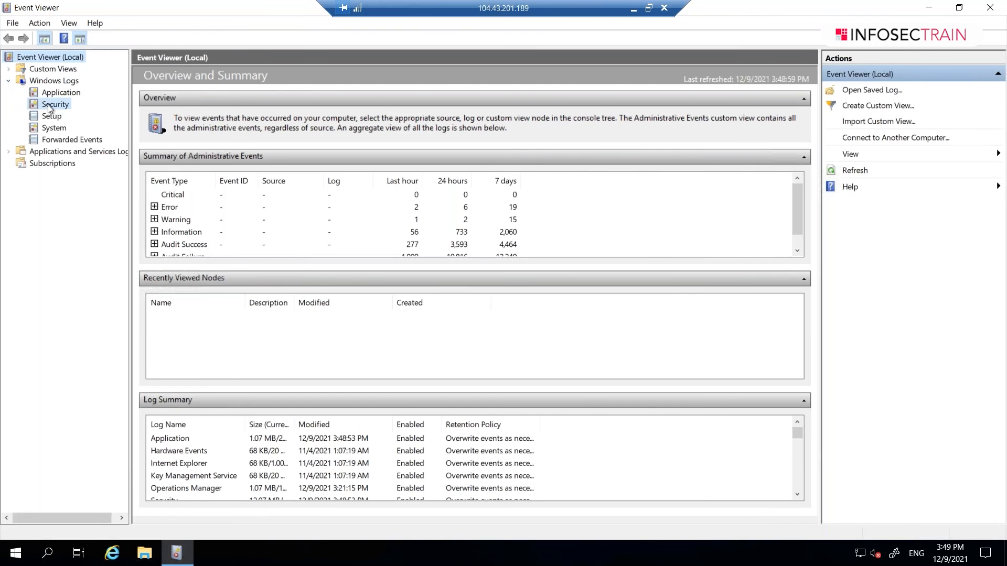
click(48, 104)
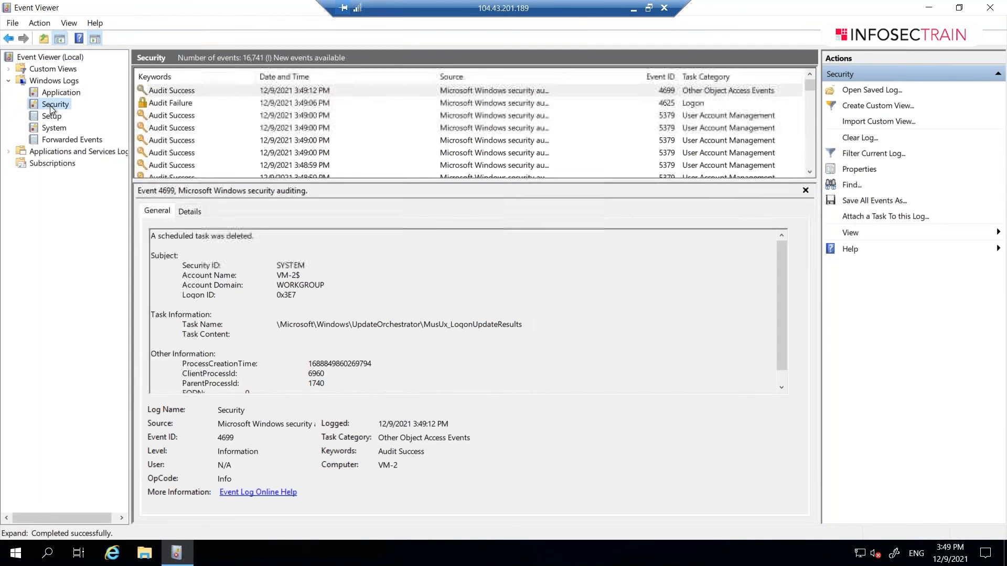
right_click(50, 105)
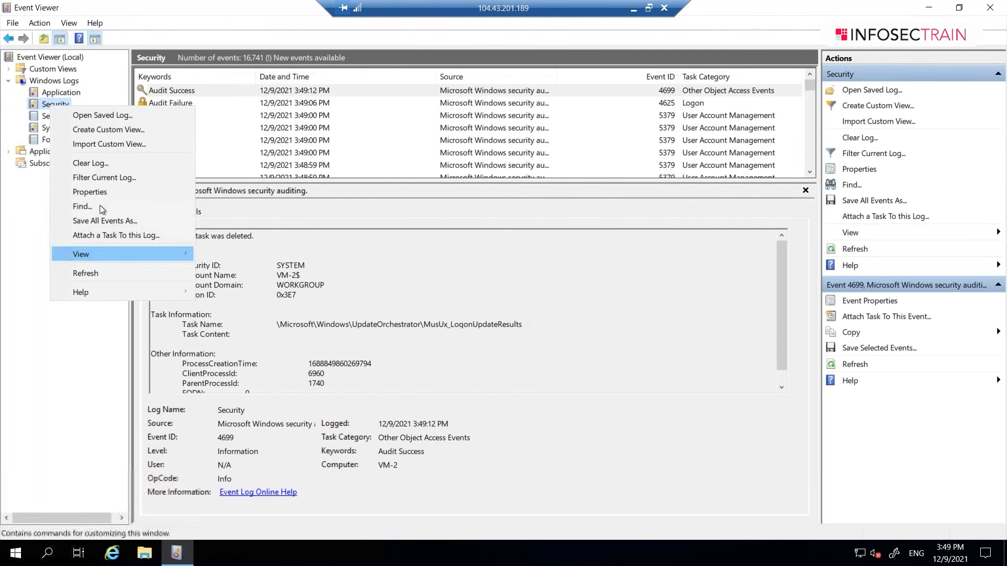
click(104, 164)
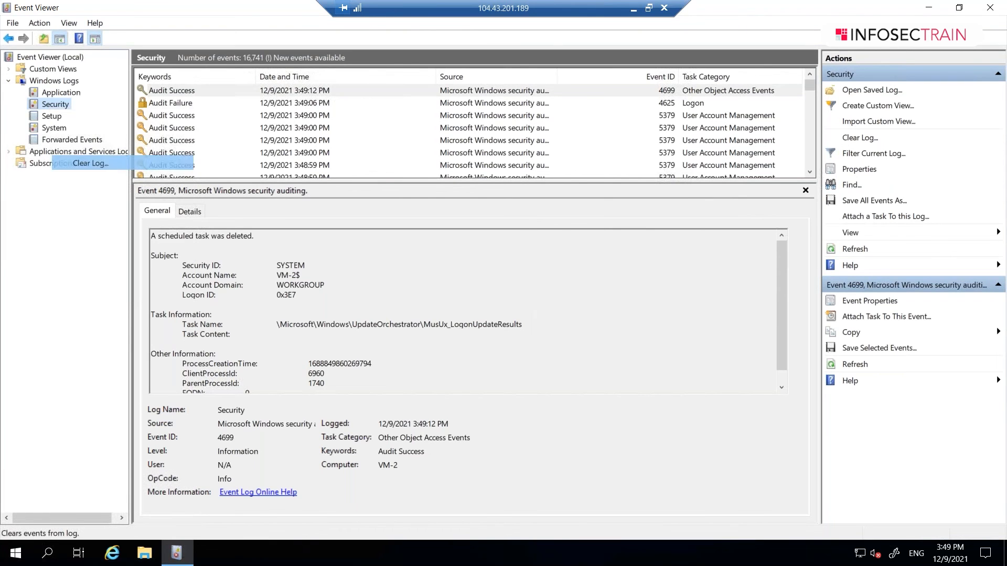
click(173, 107)
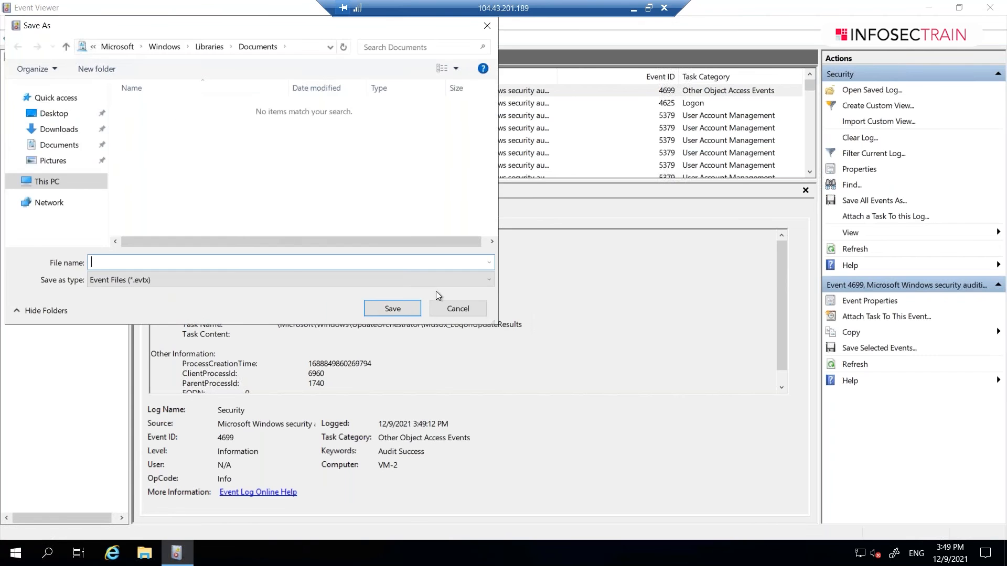
click(444, 308)
Clear VM-2's Security log without saving its events, and minimize Event Viewer and the remote session.
right_click(61, 106)
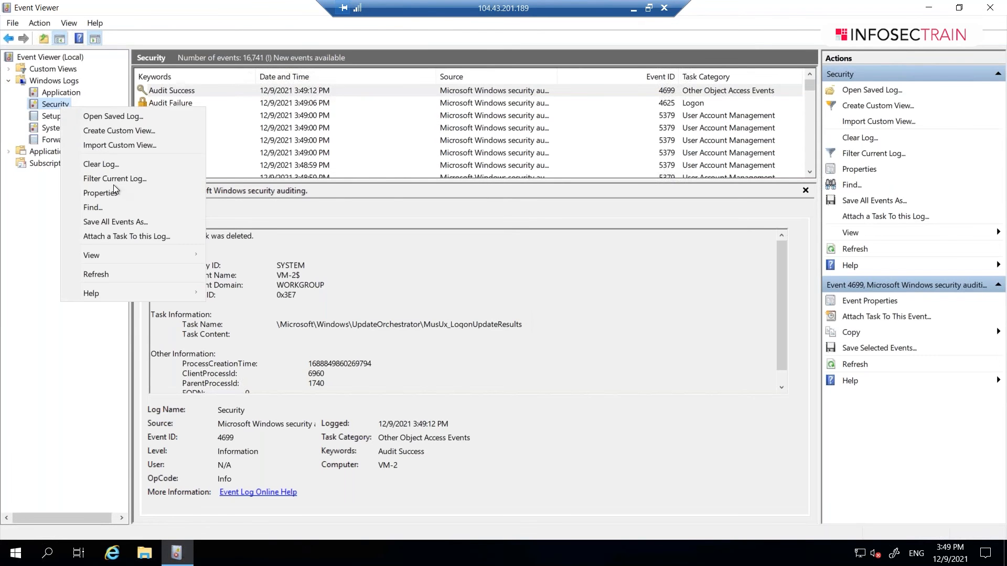
click(115, 164)
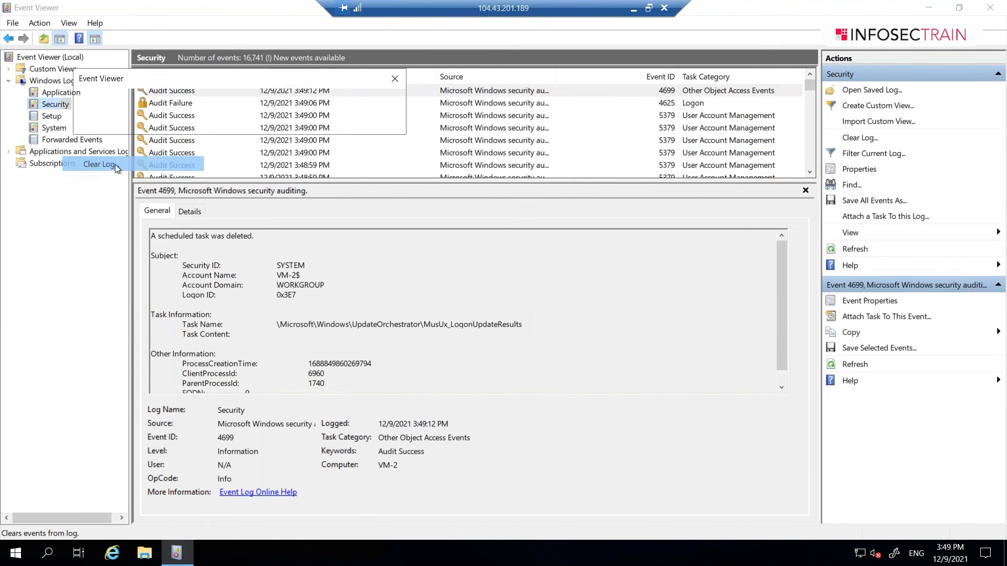
click(341, 124)
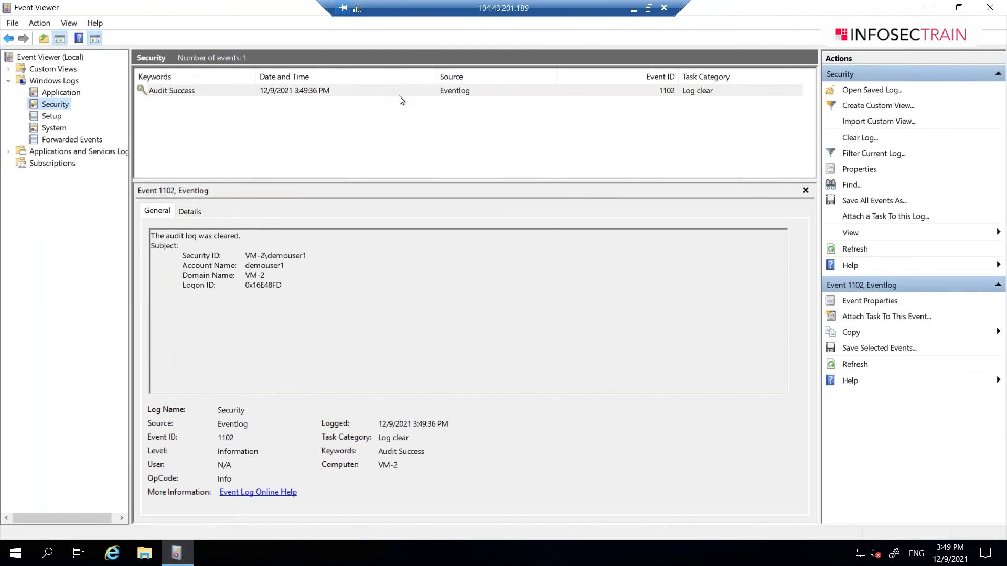
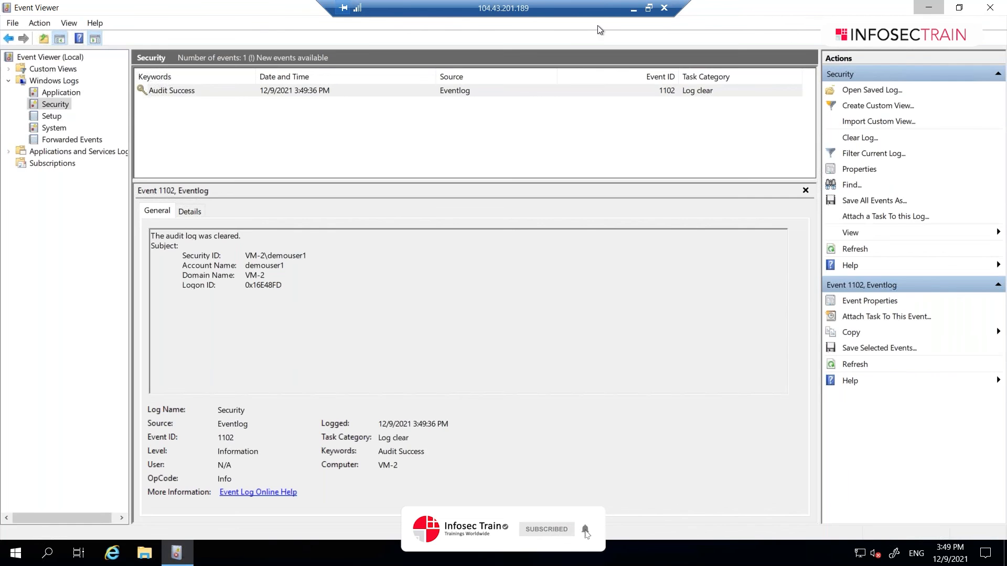
click(929, 7)
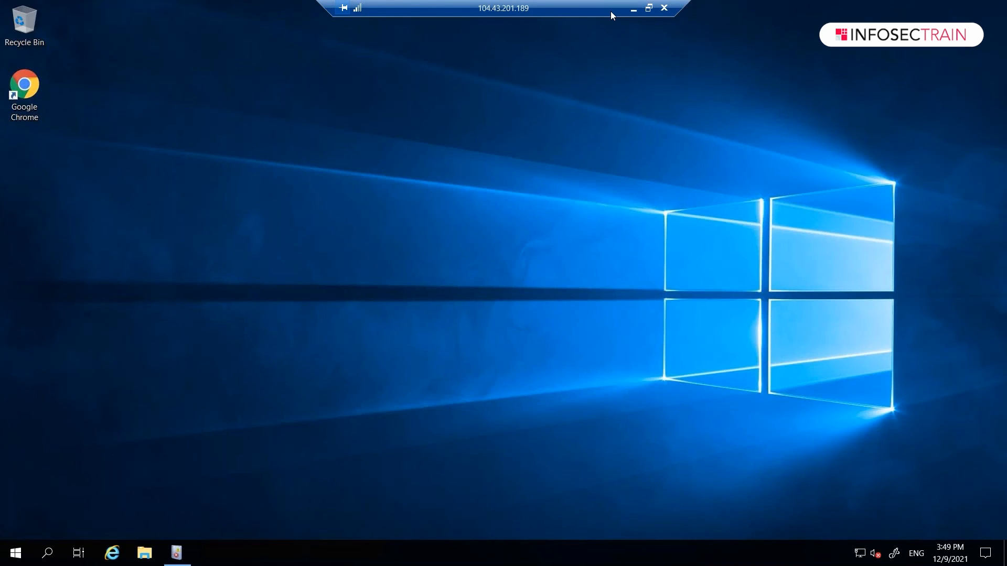
click(634, 8)
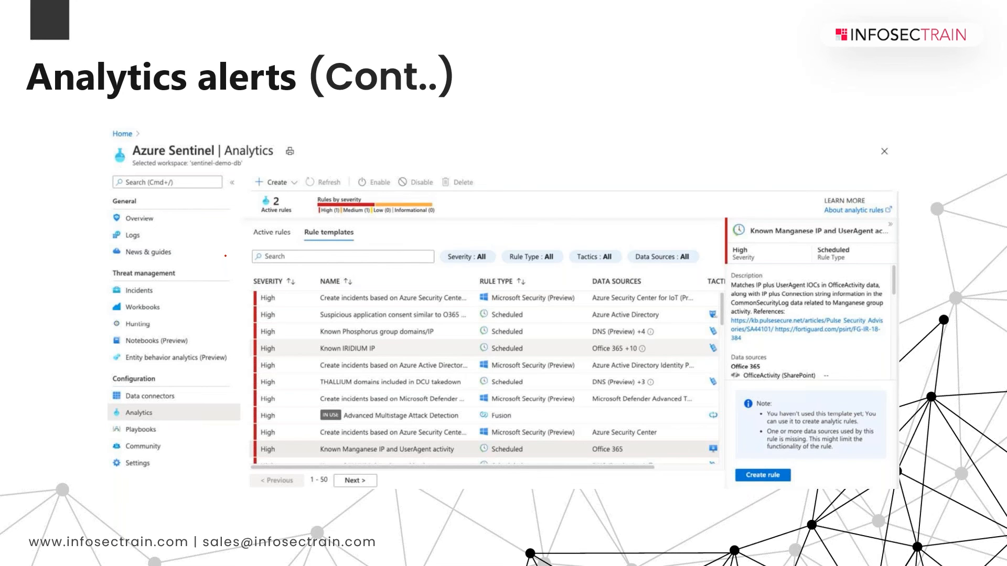
key(Right)
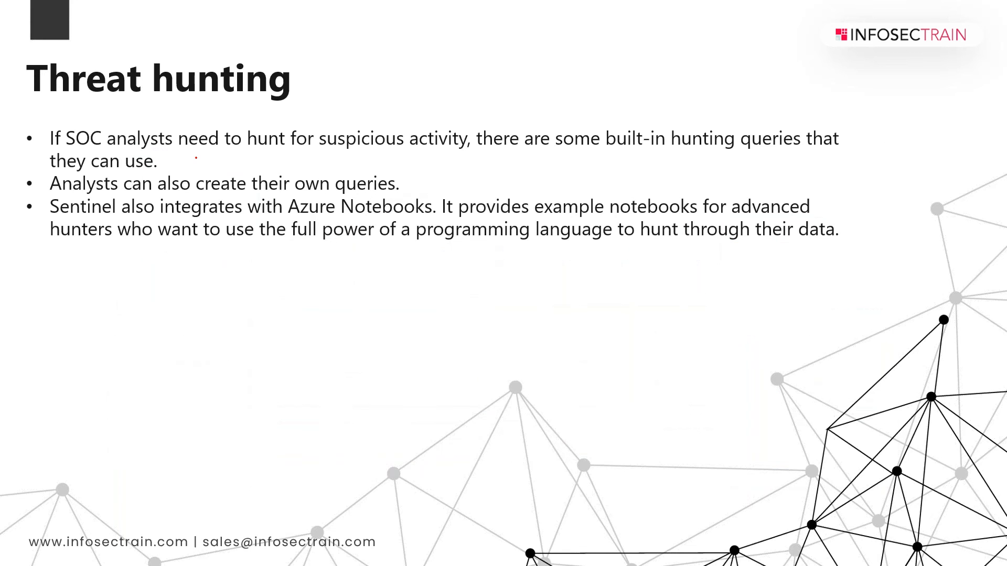
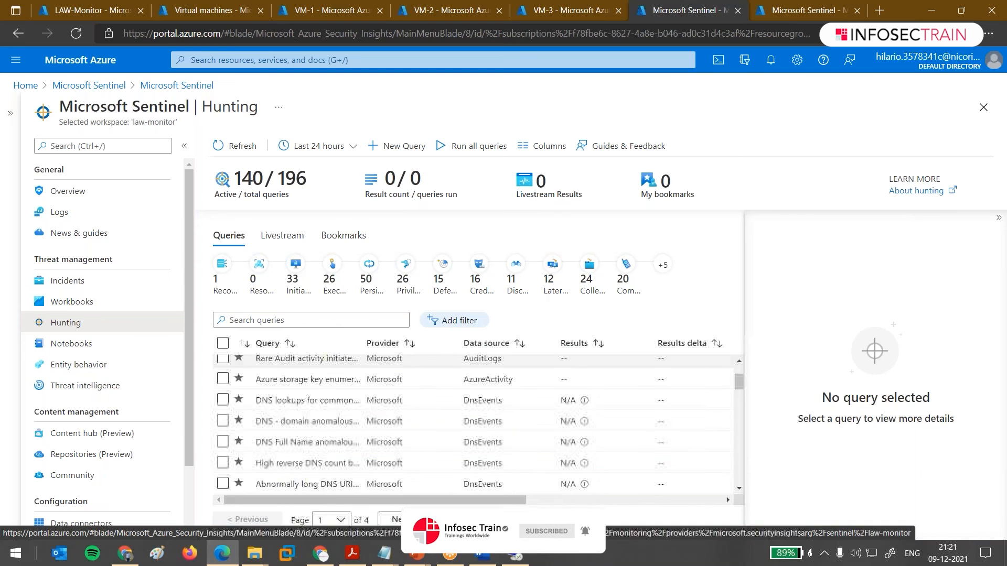
Inspect the hunting queries for the Reconnaissance and Resource Development tactics, including the OMI related Ports query details, and clear the tactic filter.
scroll(472, 410, up, 5)
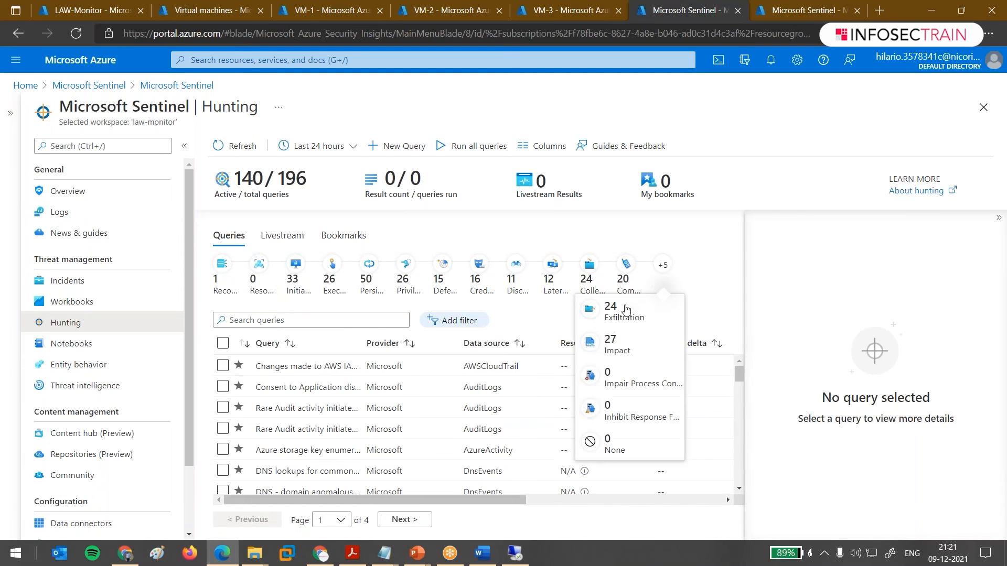
click(223, 268)
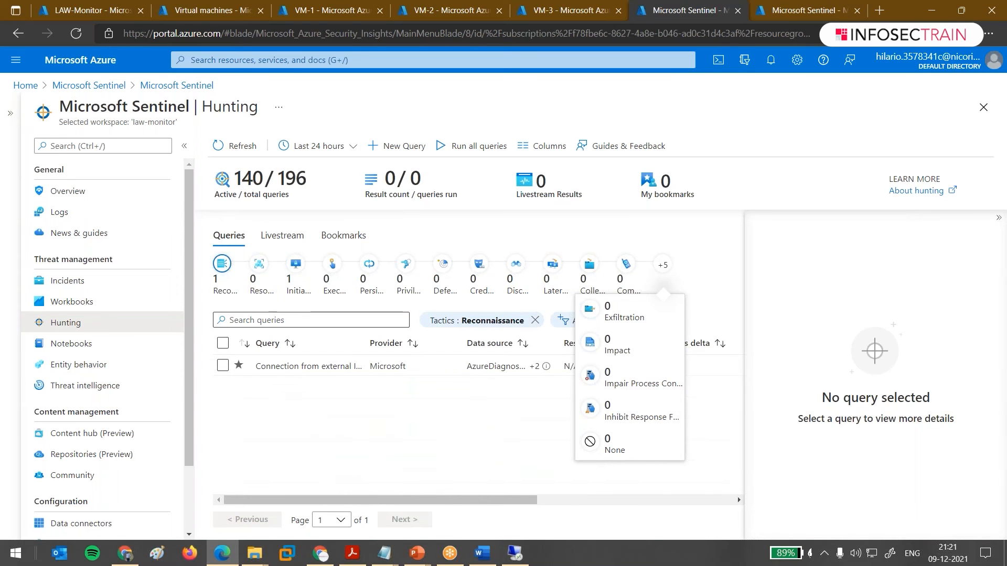
click(309, 367)
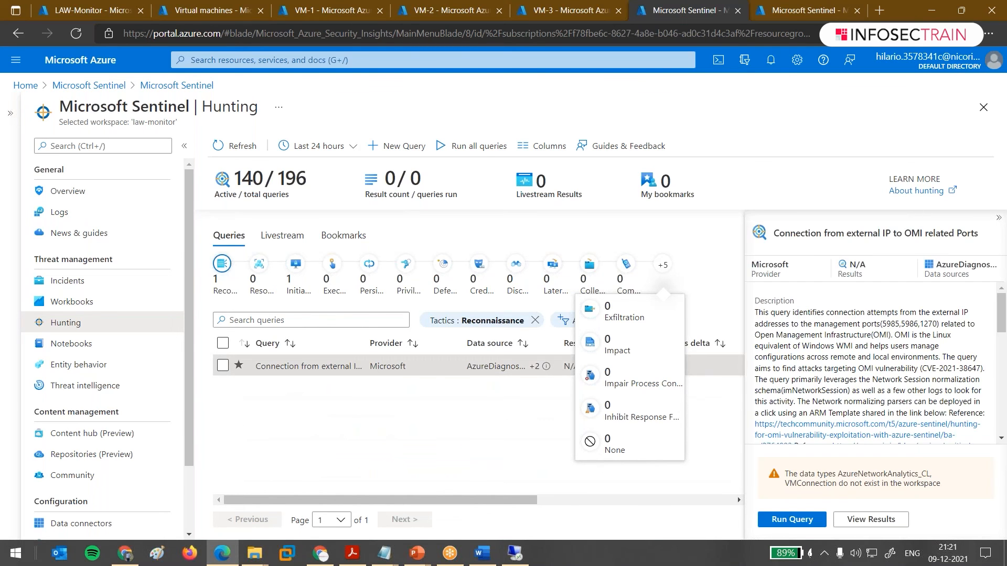
drag(821, 233, 979, 235)
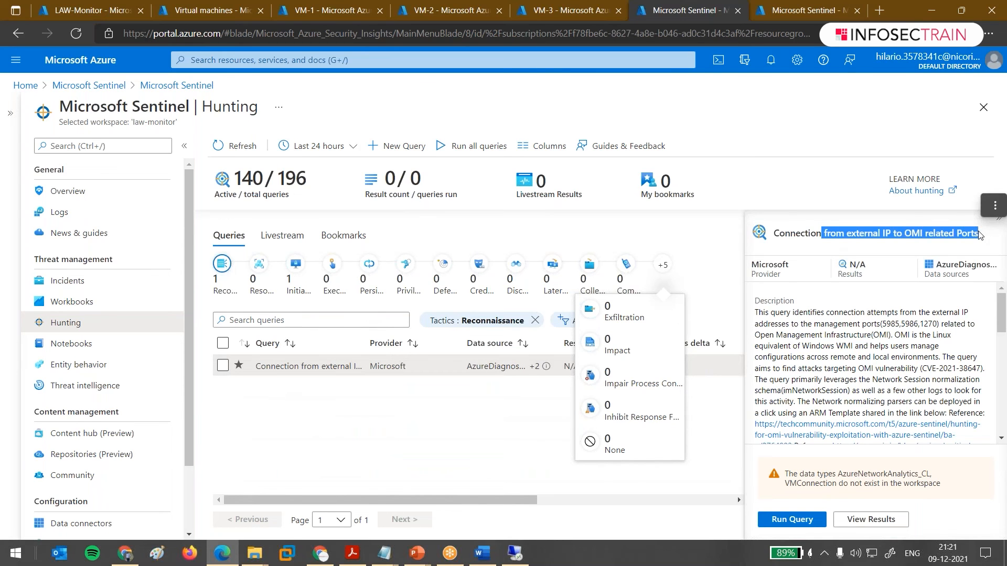
click(258, 264)
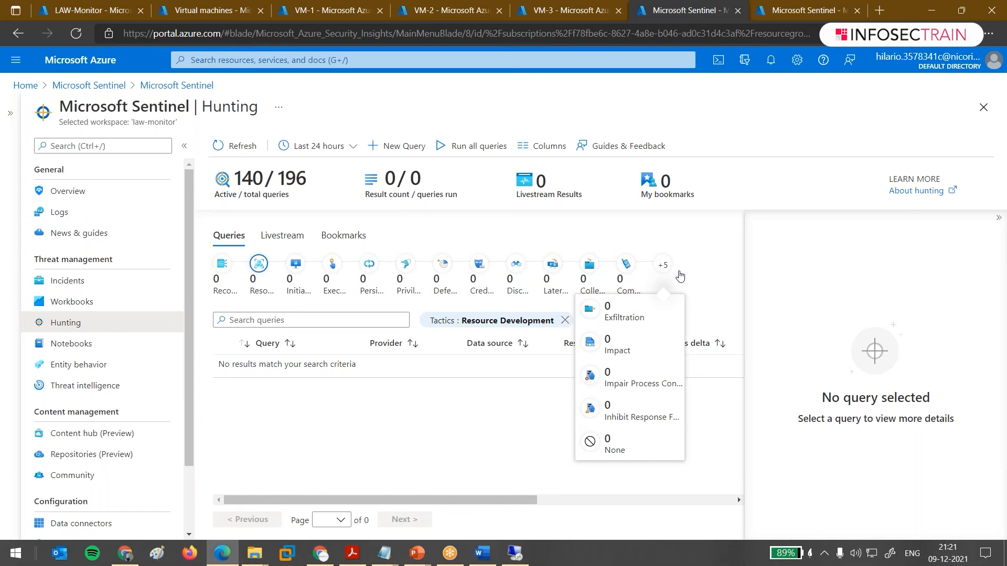
click(565, 320)
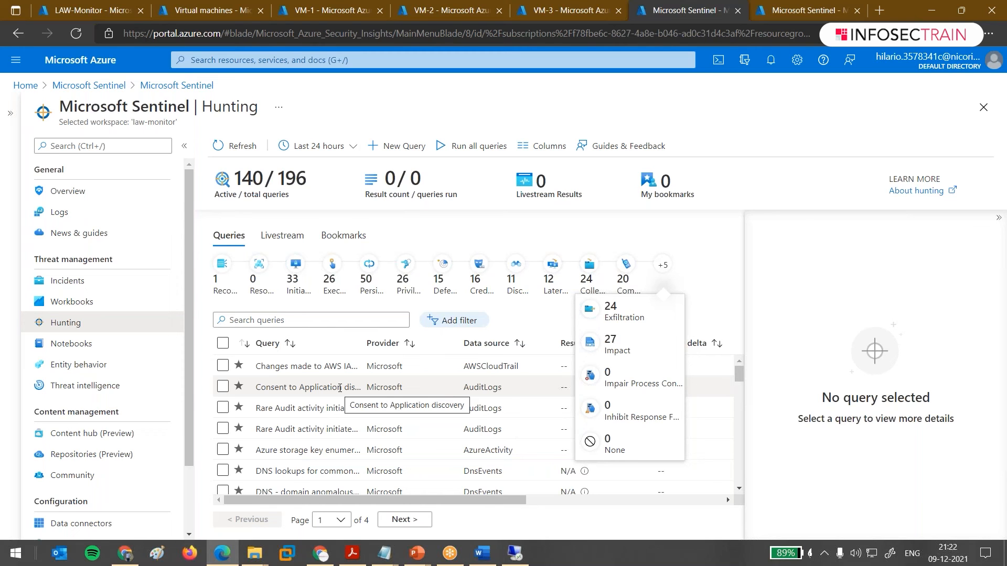
Open Sentinel's Notebooks page and read the explanation of what Jupyter notebooks are used for.
click(109, 342)
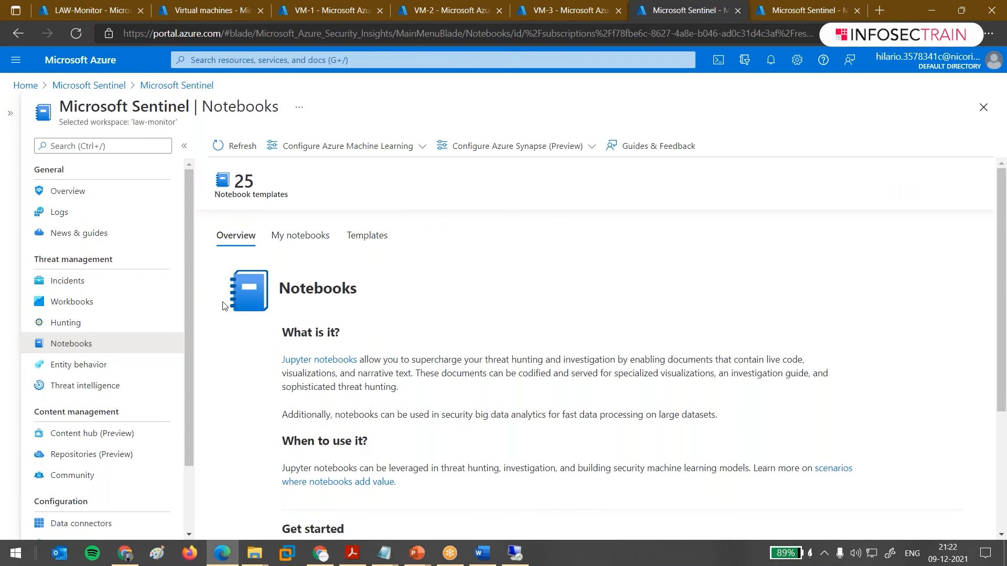
drag(281, 360, 356, 369)
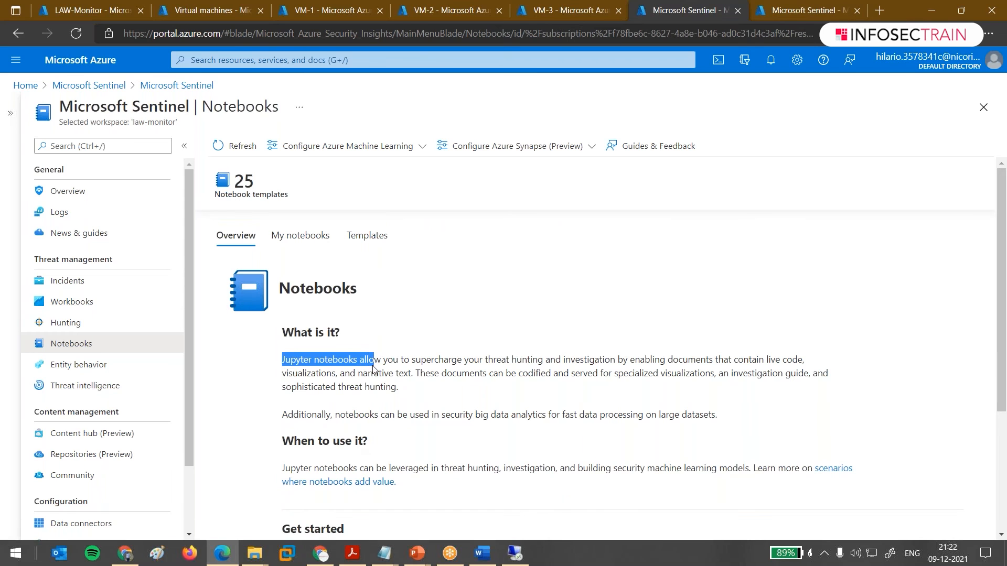
drag(421, 361, 557, 374)
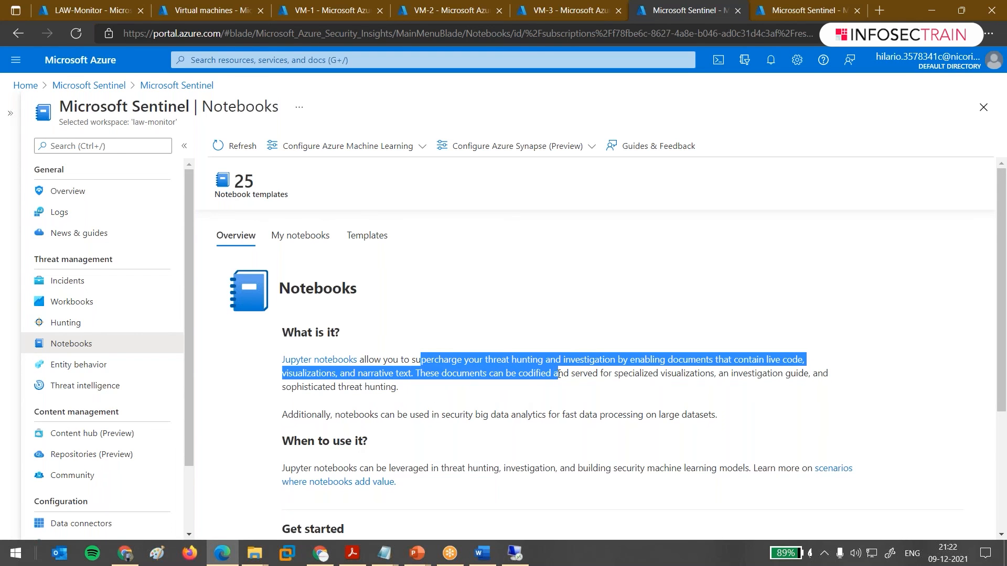
click(609, 389)
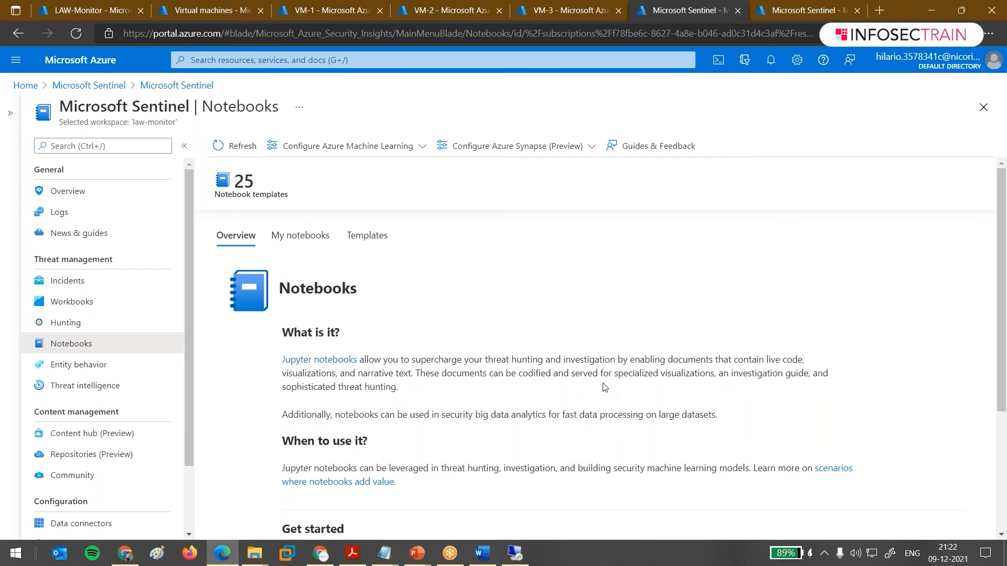
drag(598, 374, 814, 392)
drag(282, 415, 614, 416)
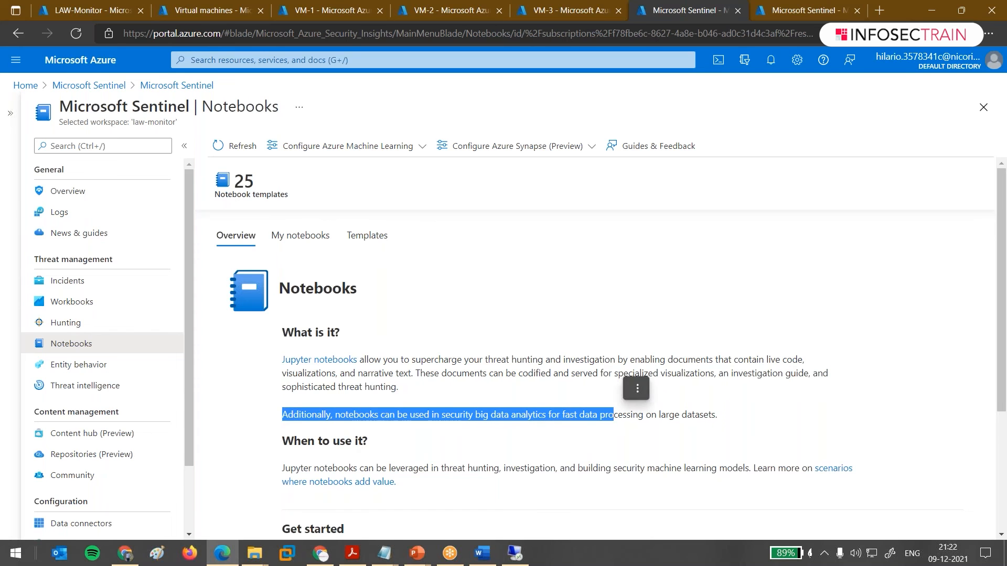
Examine the Get started section on Notebooks in Azure Machine Learning and Notebooks with Big Data.
scroll(549, 437, down, 3)
scroll(543, 314, down, 2)
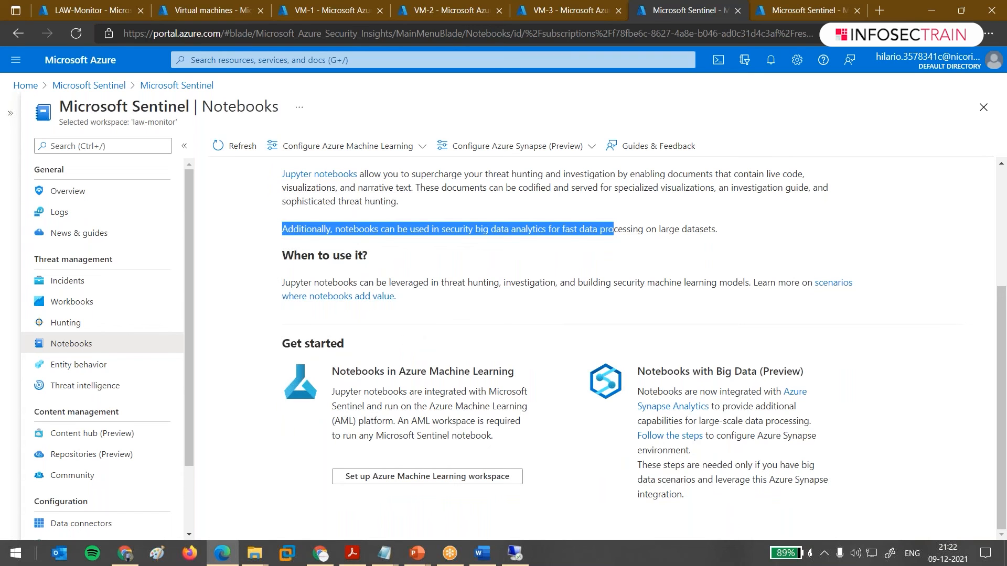
scroll(483, 334, up, 4)
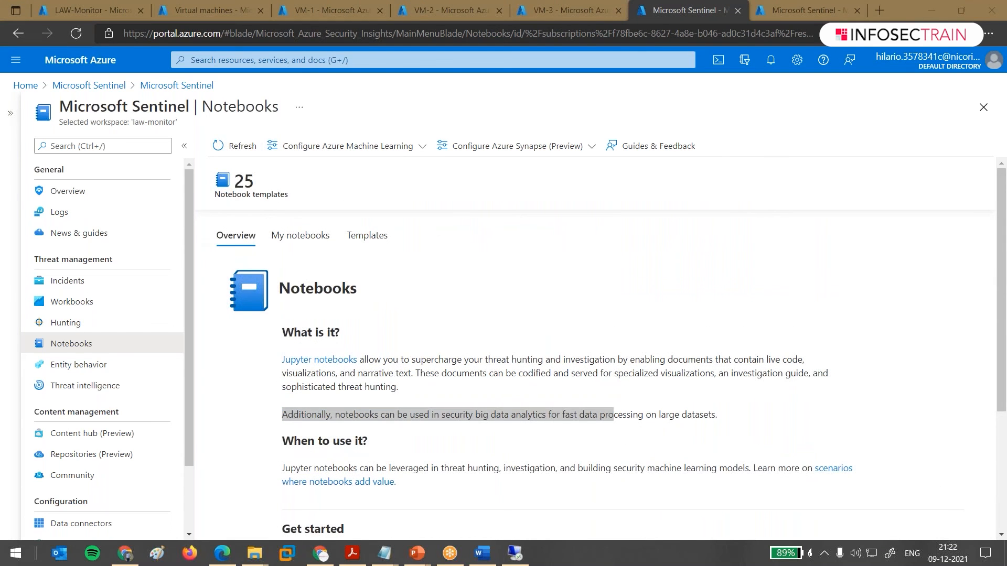
scroll(513, 348, down, 3)
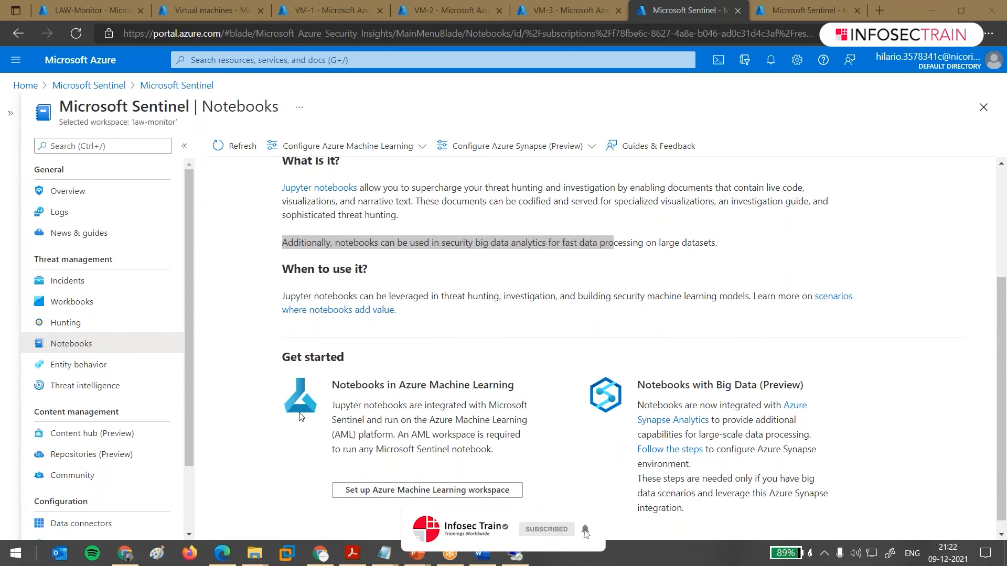
click(327, 411)
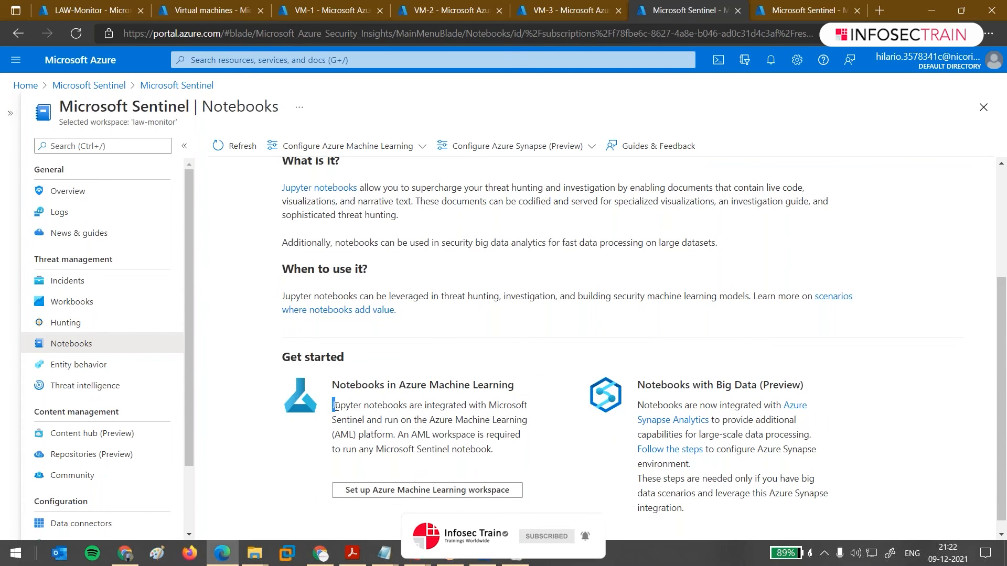
triple_click(450, 423)
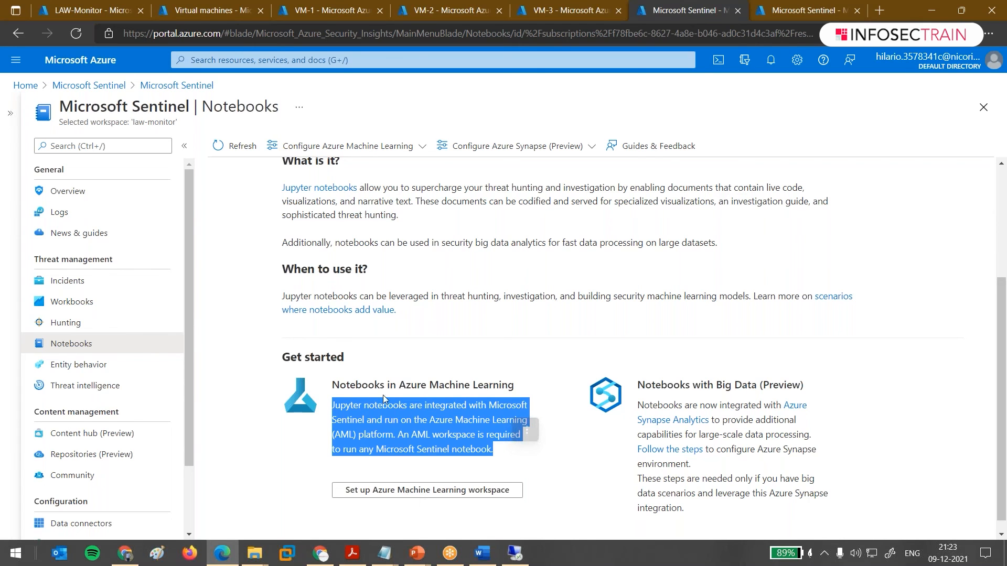
drag(346, 385, 470, 380)
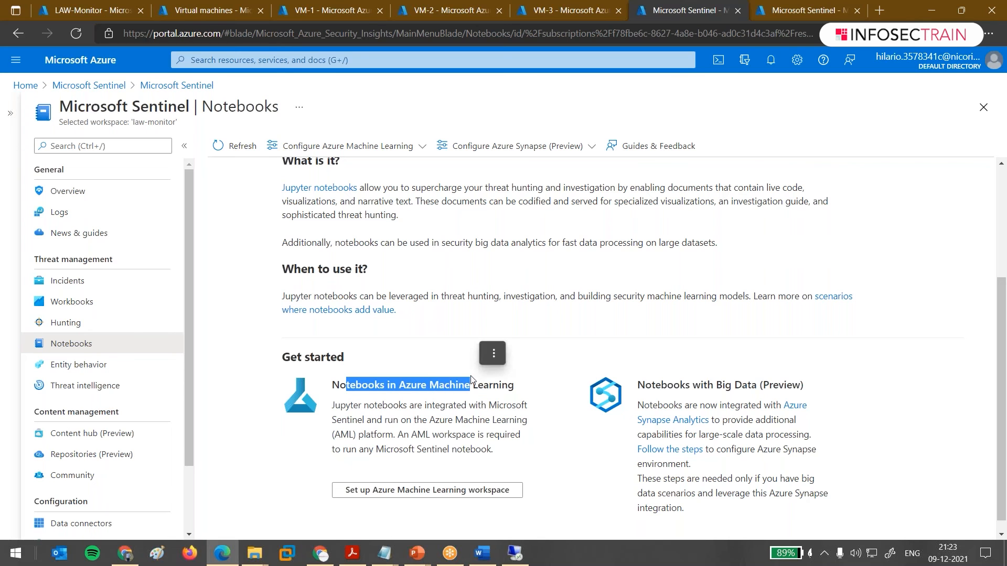
scroll(632, 436, down, 1)
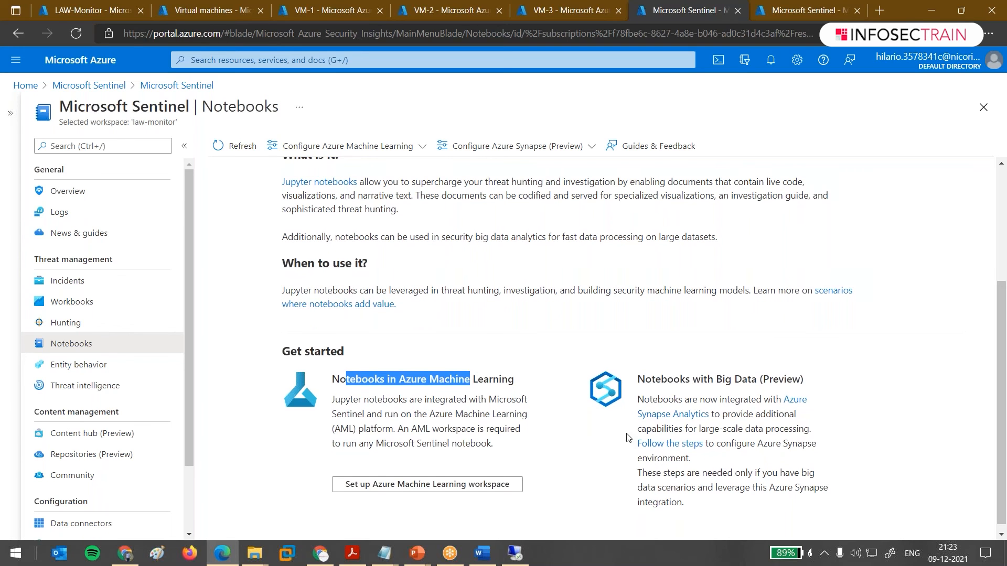
scroll(627, 437, down, 1)
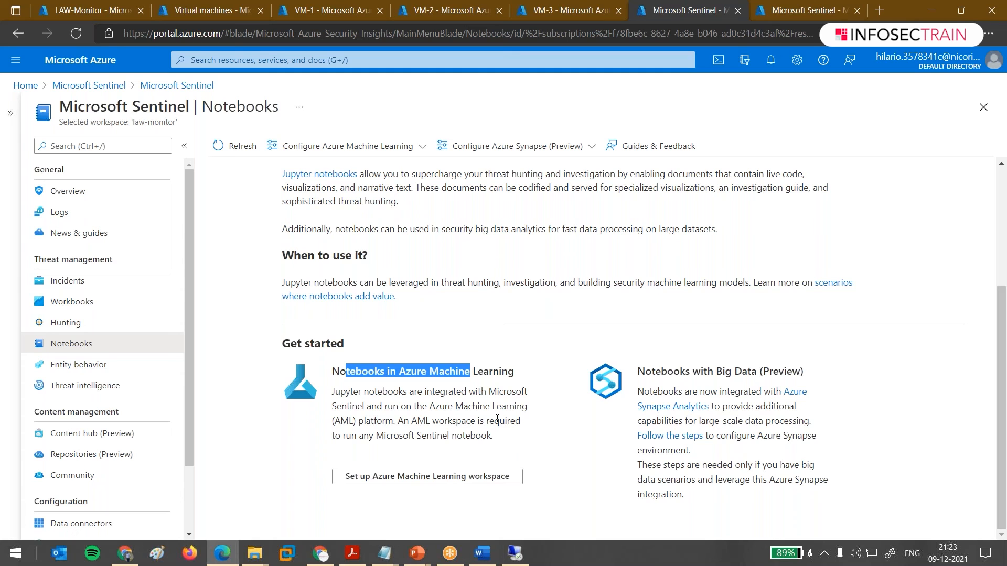
Return to the Hunting page, and check Sentinel's Incidents list and Overview dashboard for new incidents.
click(53, 328)
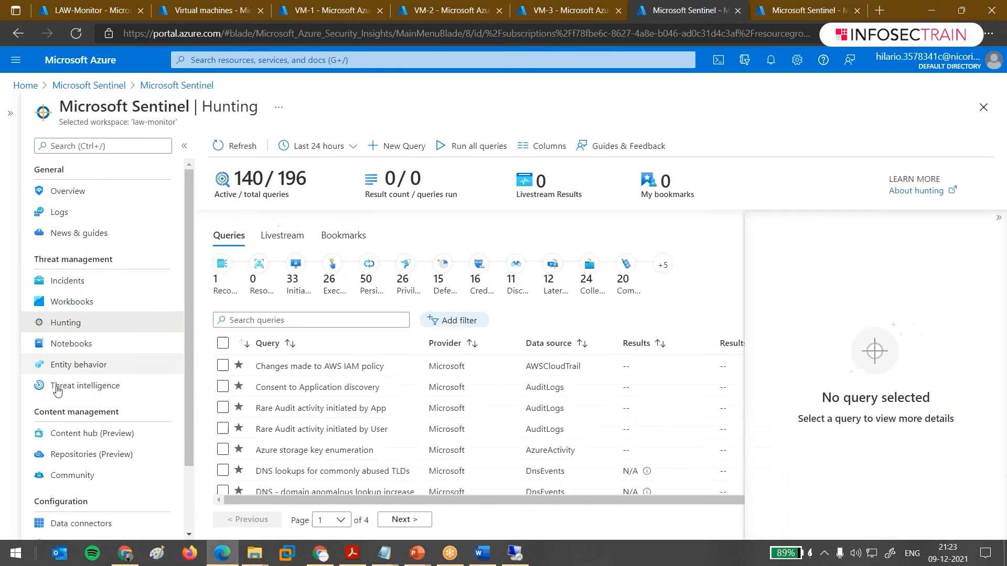
scroll(73, 391, down, 1)
scroll(68, 380, up, 1)
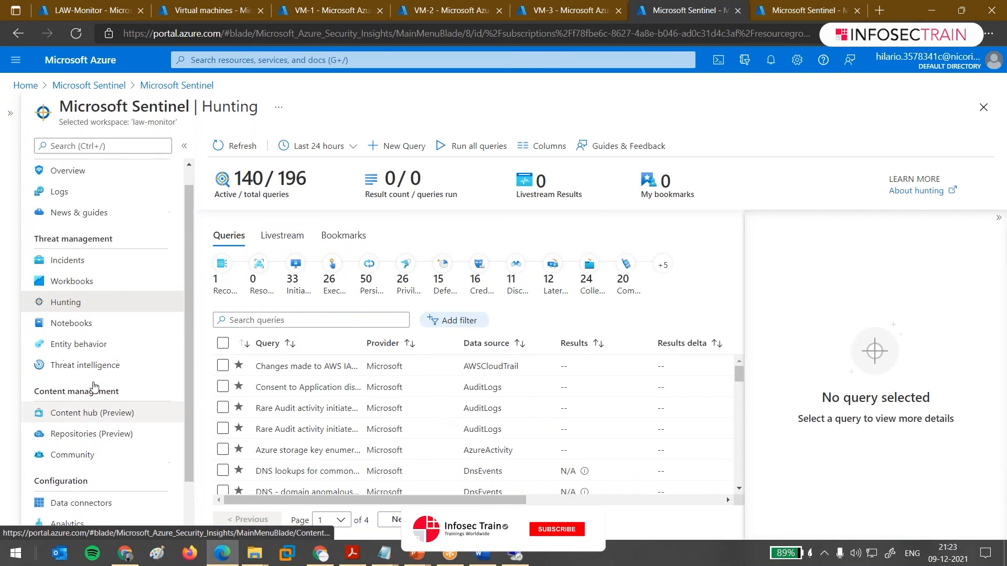
click(105, 282)
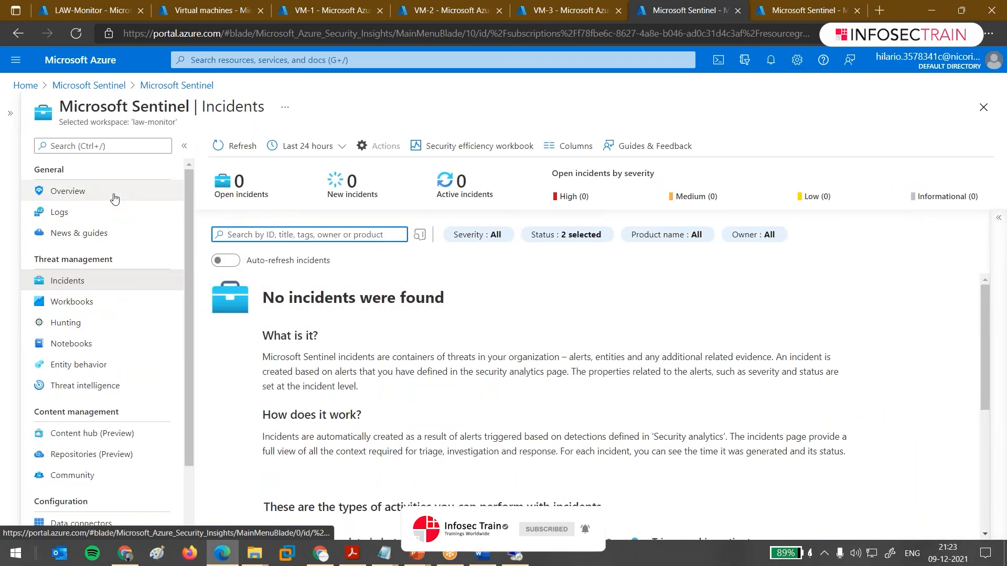
click(113, 192)
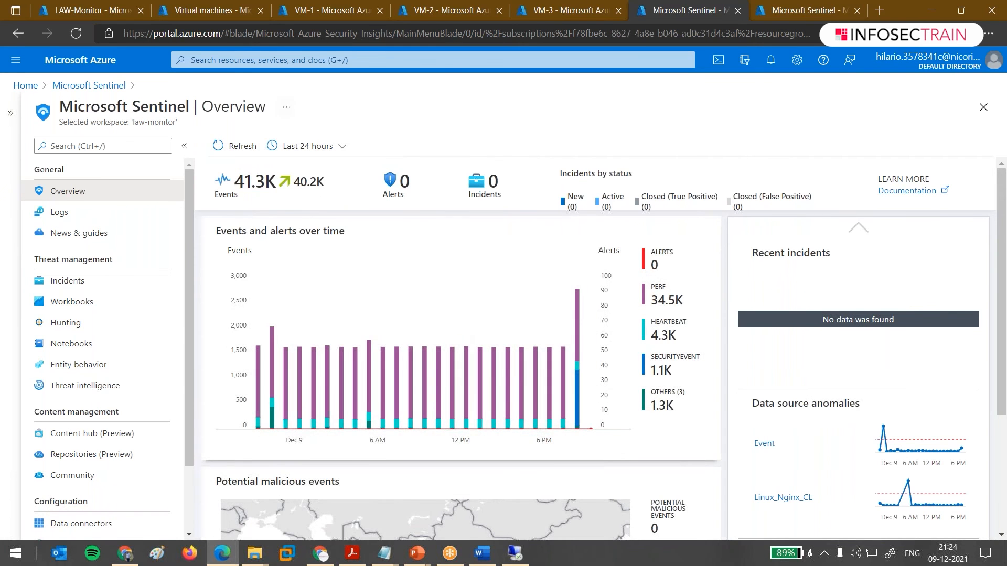
Select the "Security Event log cleared" rule among the active analytics rules and examine its frequency and period settings.
click(547, 14)
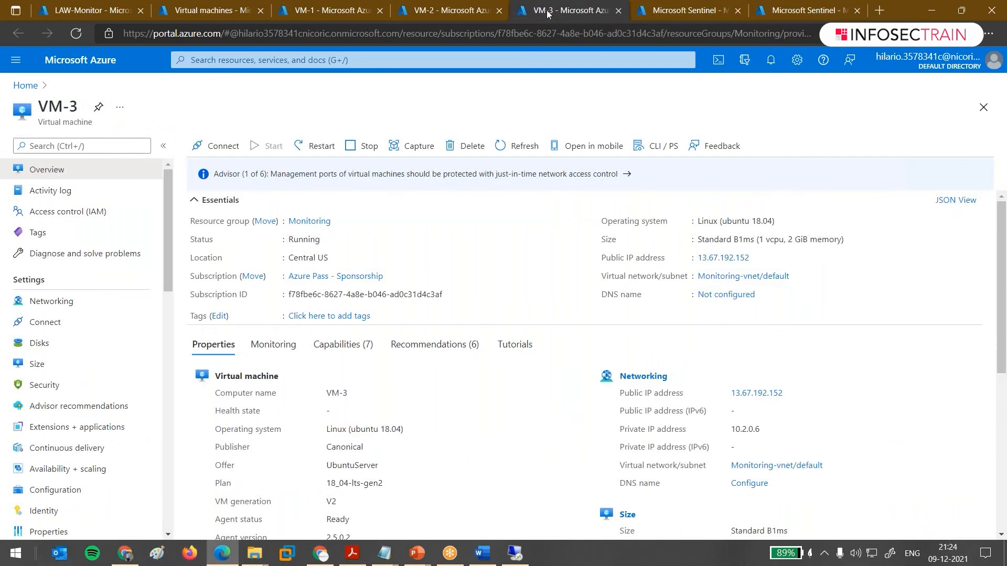
click(693, 7)
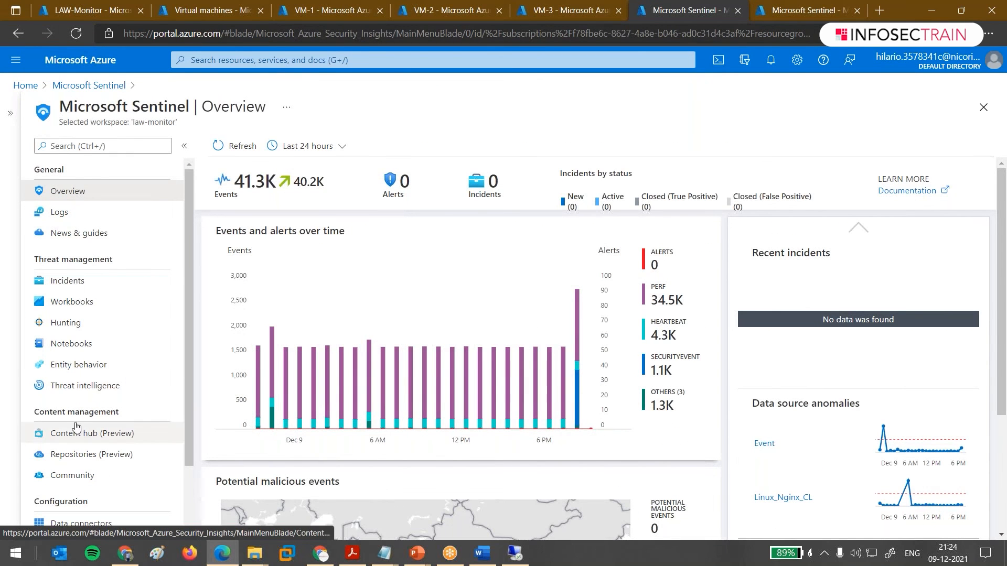
scroll(79, 456, down, 2)
click(67, 463)
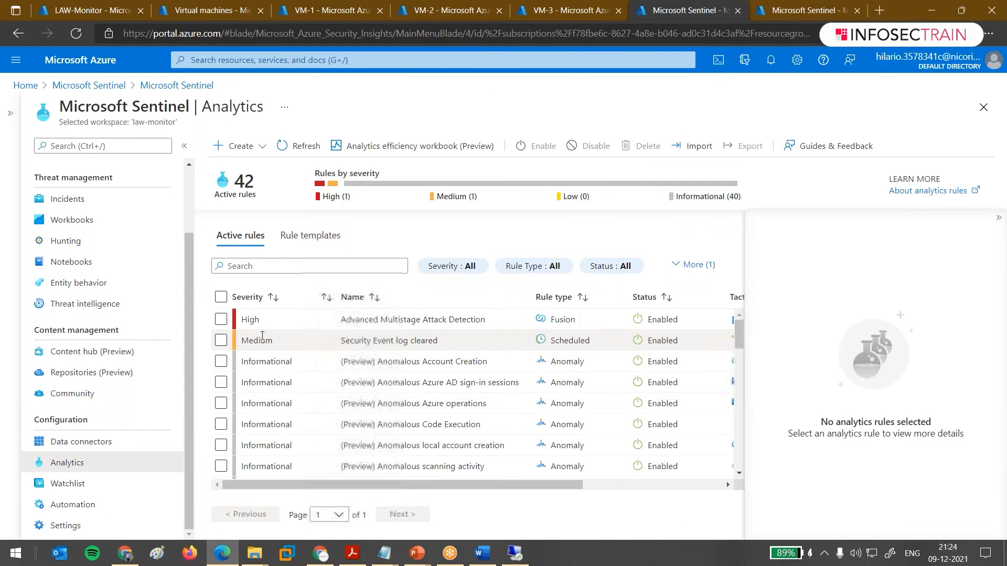
click(262, 339)
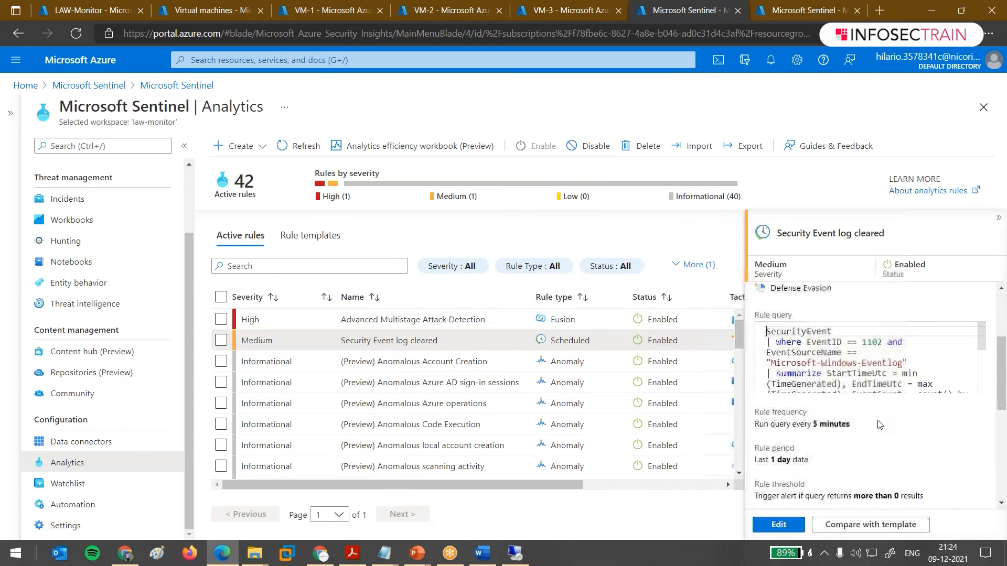
scroll(880, 425, down, 1)
drag(756, 391, 813, 392)
drag(770, 357, 886, 363)
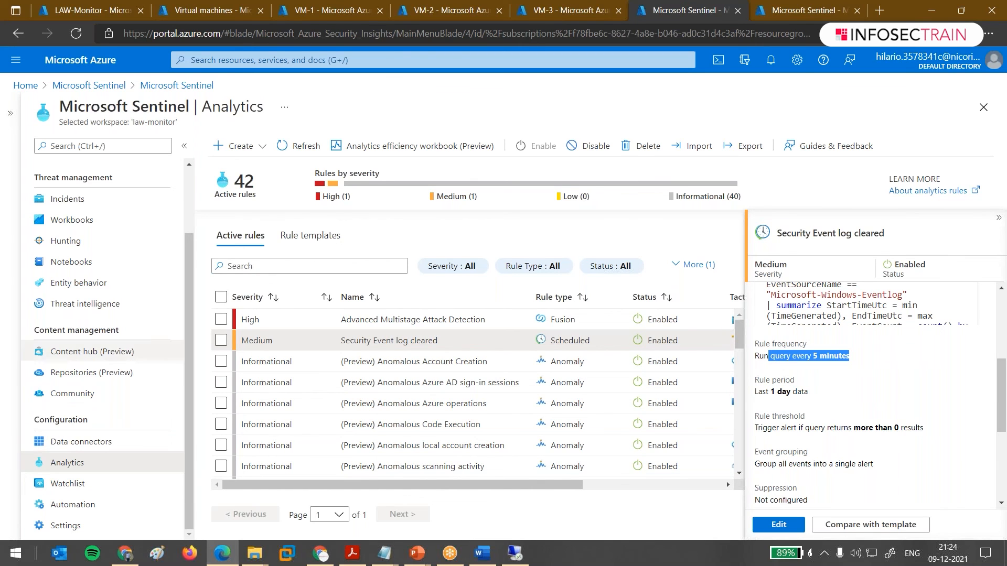
Open Sentinel's Data connectors page and refresh the connector list.
scroll(131, 407, up, 2)
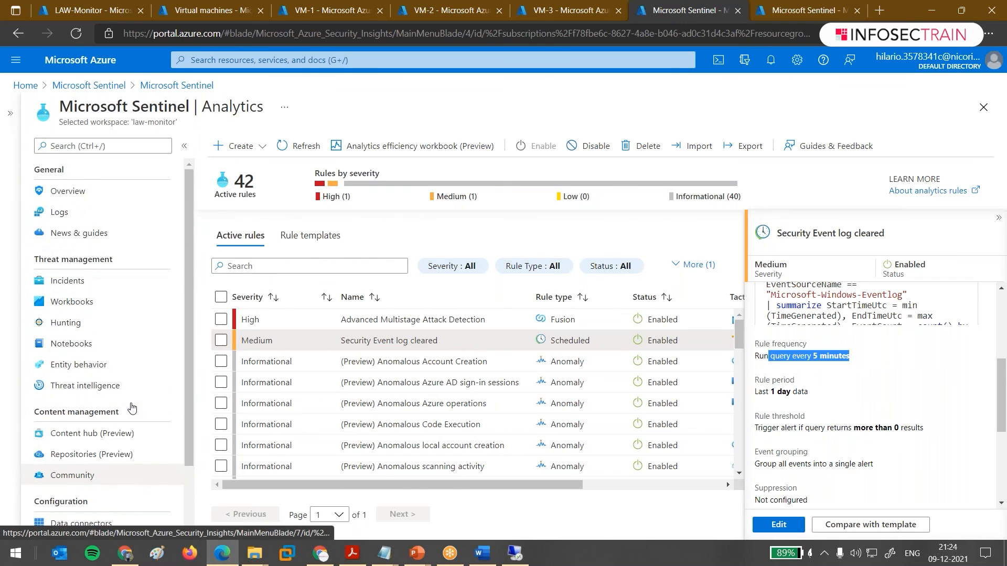
scroll(95, 328, down, 1)
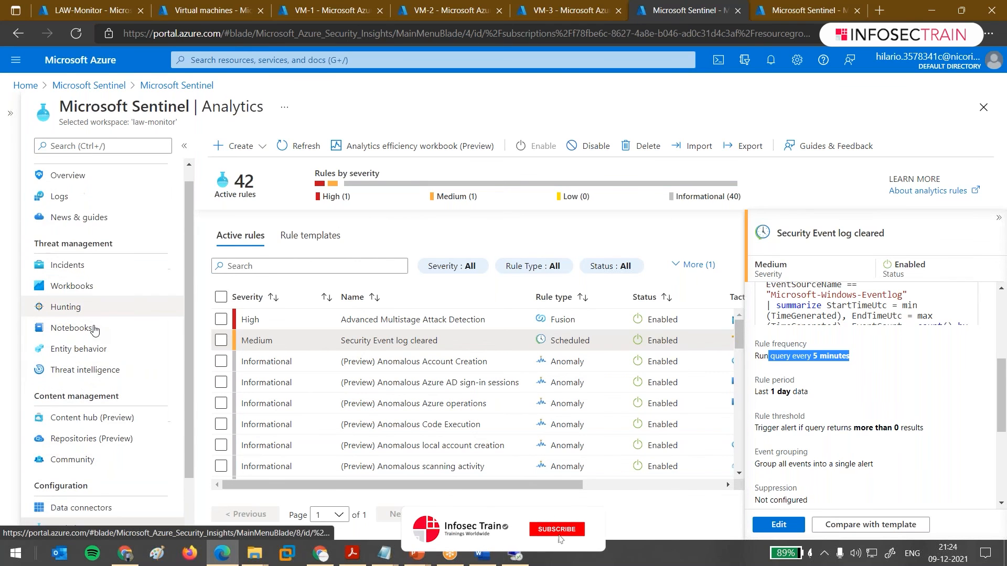
scroll(94, 329, down, 2)
click(87, 443)
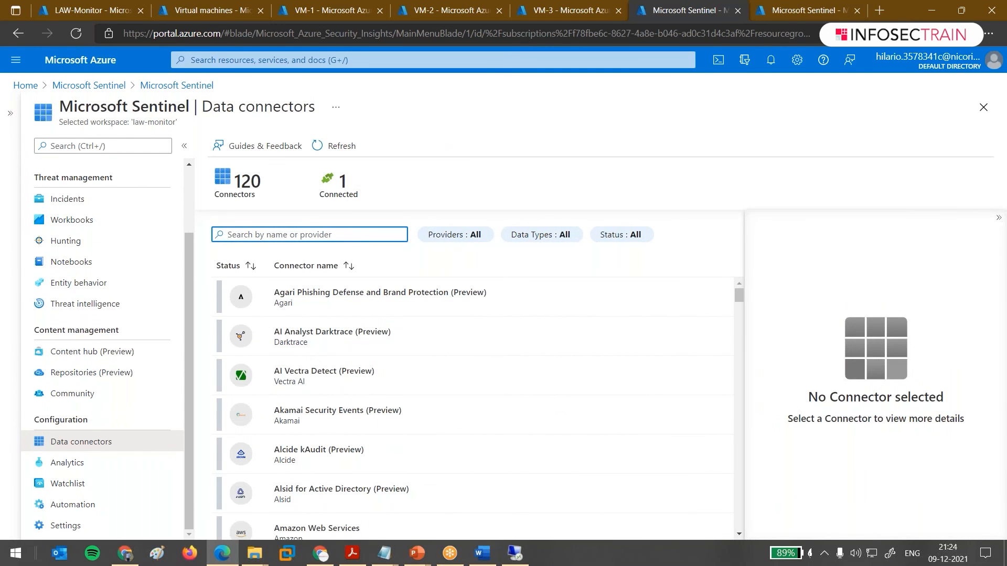
click(341, 146)
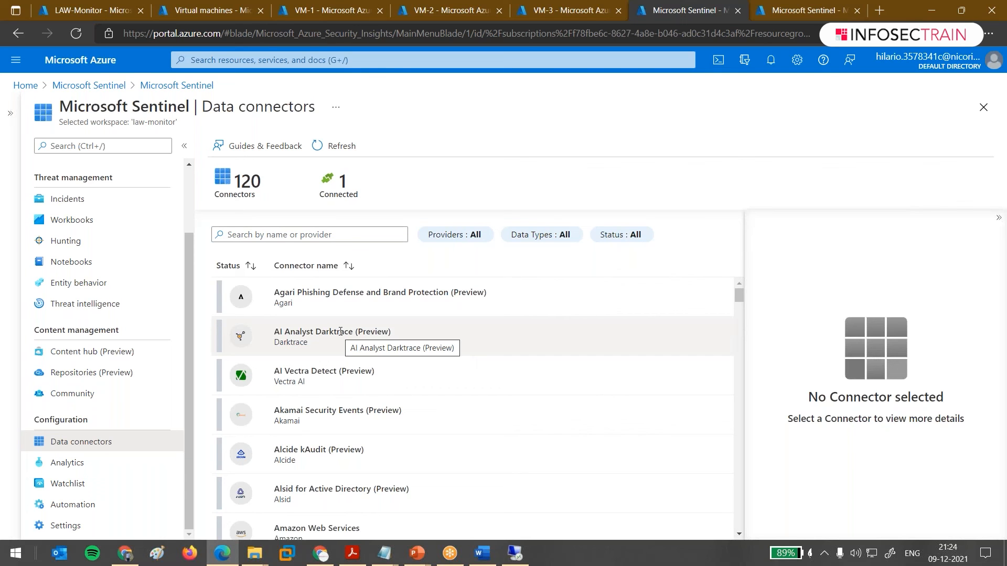
Recheck the Incidents list for the cleared-log alert and reload the Sentinel Overview dashboard.
click(52, 89)
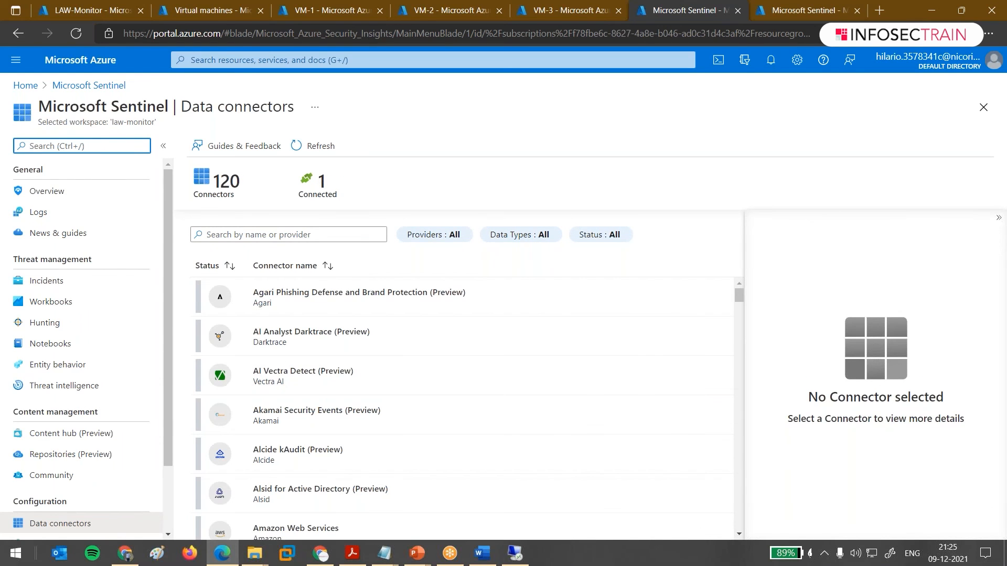
click(53, 286)
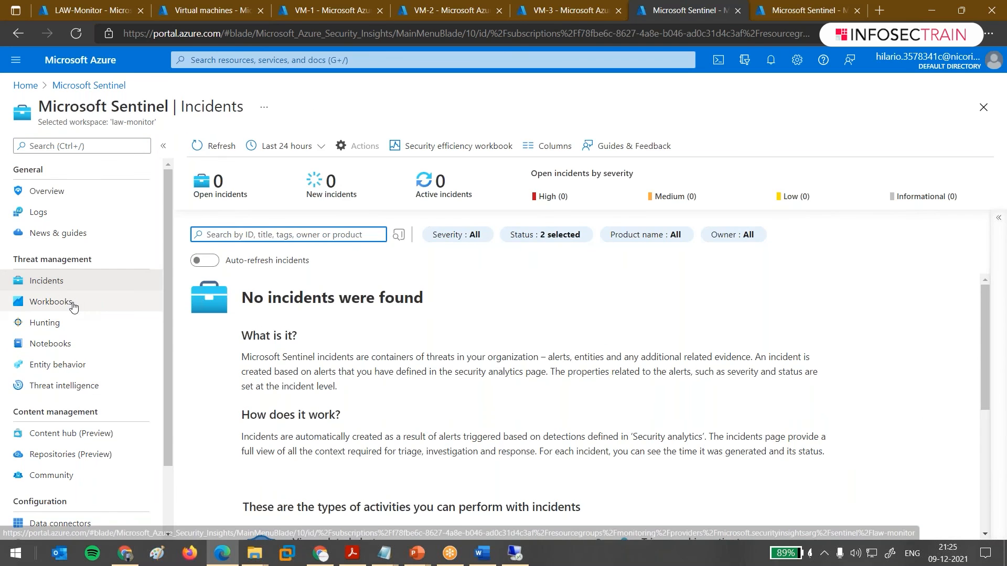
click(64, 192)
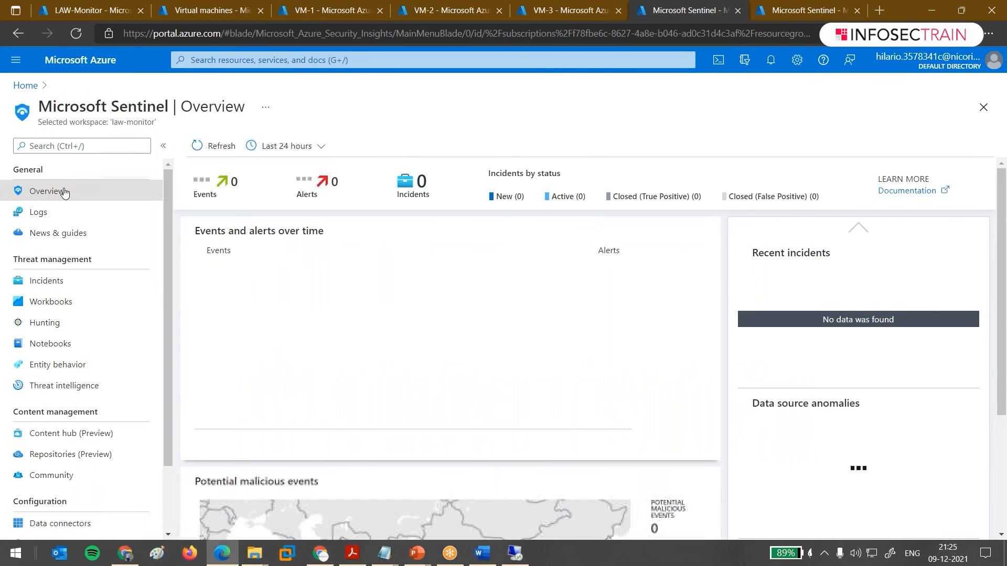
Open Sentinel's Incidents list for the law-monitor workspace.
click(66, 284)
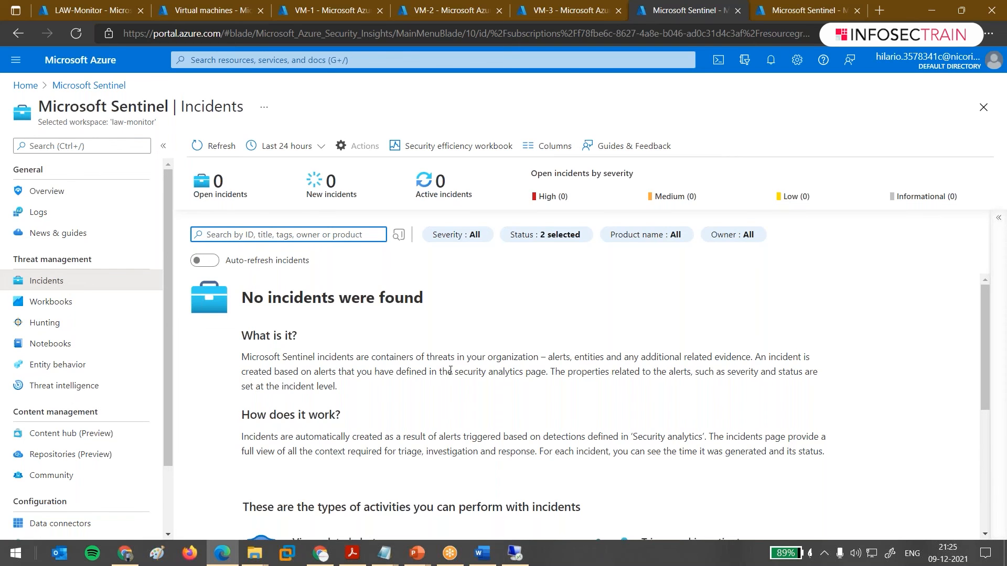
Handwrite the notes "Open", "Close" and "Assign" with an arrow to a circled "user" over the Incidents page.
click(951, 529)
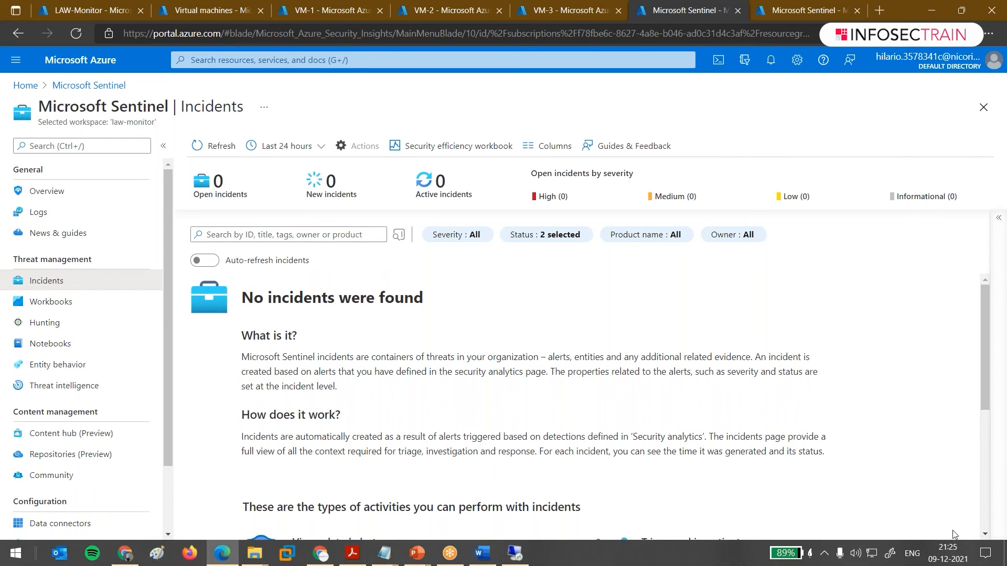
click(933, 453)
mouse_move(743, 265)
mouse_down()
mouse_move(838, 254)
mouse_move(834, 274)
mouse_move(843, 266)
mouse_up()
drag(804, 290, 835, 277)
drag(744, 304, 775, 291)
drag(743, 315, 776, 297)
mouse_move(841, 327)
mouse_down()
mouse_move(891, 294)
mouse_move(932, 292)
mouse_move(933, 257)
mouse_move(949, 258)
mouse_move(979, 234)
mouse_move(958, 221)
mouse_move(967, 226)
mouse_up()
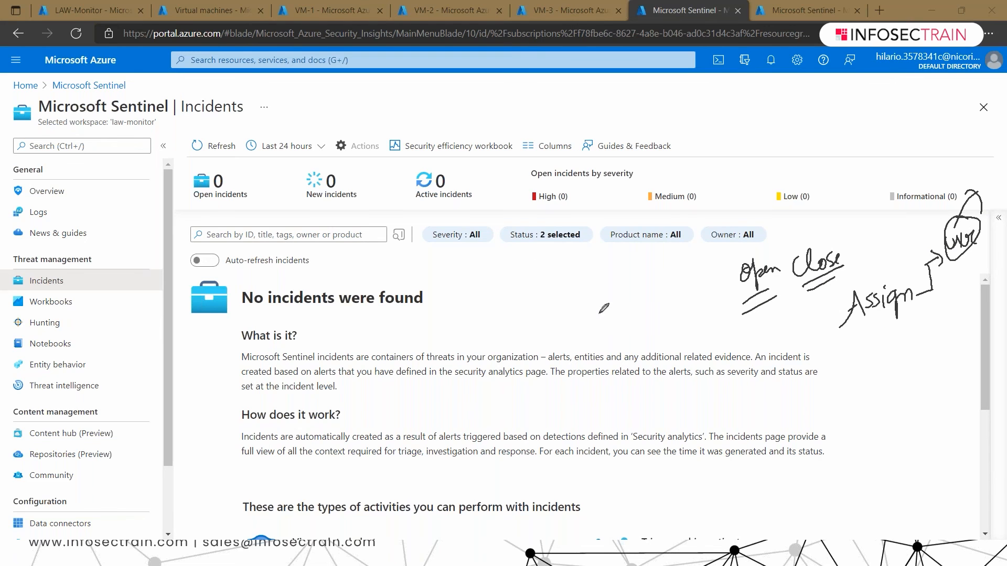
Handwrite "Azure → RBAC" and "Identity & Access" over the Incidents page and underline both notes.
mouse_move(445, 296)
mouse_down()
mouse_move(495, 274)
mouse_move(517, 286)
mouse_up()
mouse_move(431, 318)
mouse_down()
mouse_move(530, 294)
mouse_move(534, 283)
mouse_move(536, 292)
mouse_move(558, 287)
mouse_move(576, 262)
mouse_move(602, 265)
mouse_move(607, 283)
mouse_up()
drag(552, 304, 606, 283)
drag(546, 317, 598, 292)
mouse_move(450, 90)
mouse_down()
mouse_move(468, 89)
mouse_move(457, 106)
mouse_move(517, 94)
mouse_move(520, 116)
mouse_move(562, 91)
mouse_move(573, 106)
mouse_move(603, 94)
mouse_move(549, 124)
mouse_move(587, 116)
mouse_up()
drag(464, 128, 494, 121)
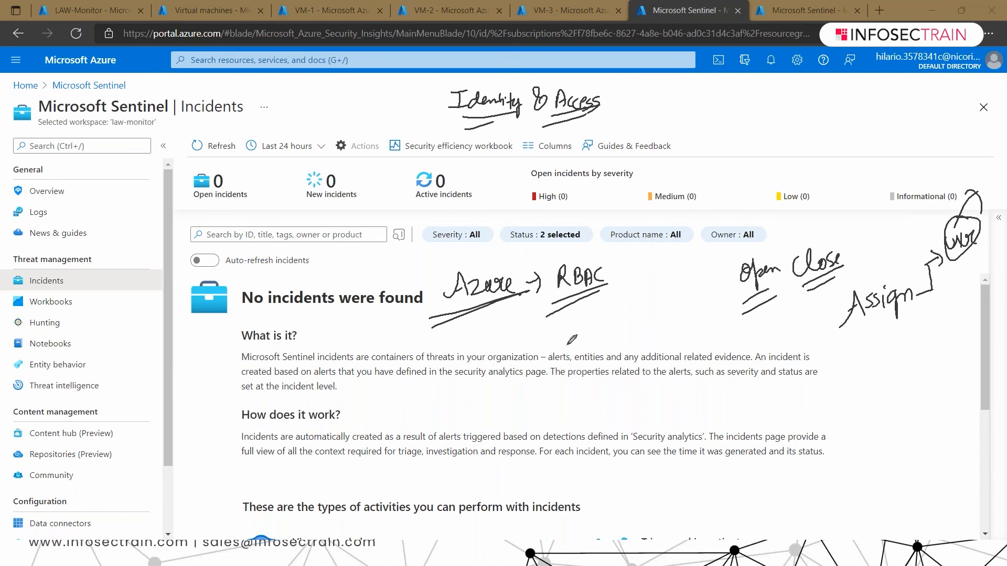
Add a small sketch under the RBAC note, tick the Open and Close notes, and clear all annotations.
mouse_move(544, 347)
mouse_down()
mouse_move(575, 338)
mouse_move(529, 340)
mouse_move(547, 356)
mouse_move(586, 336)
mouse_up()
drag(589, 328, 592, 348)
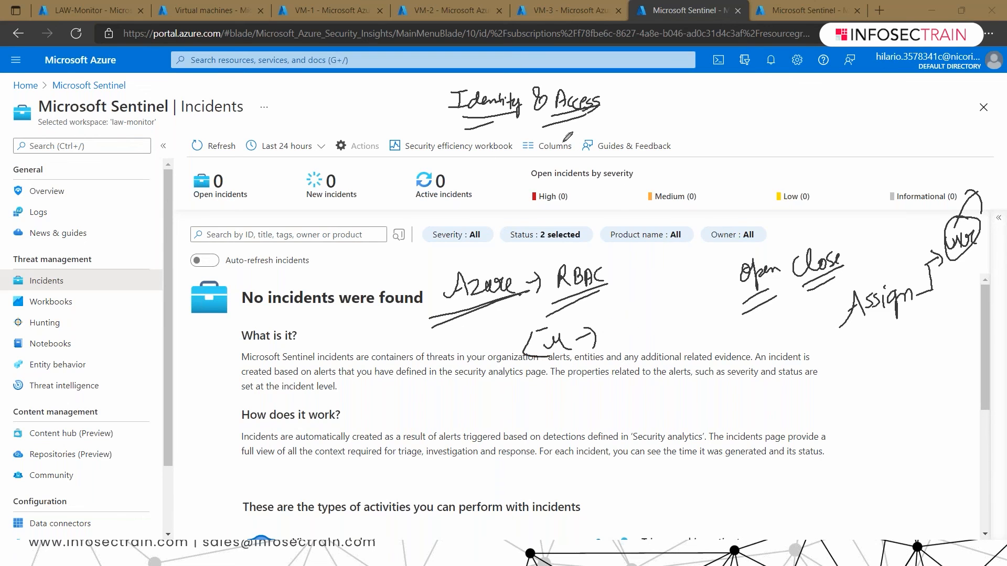
mouse_move(703, 317)
mouse_down()
mouse_move(728, 290)
mouse_move(714, 315)
mouse_up()
mouse_move(850, 251)
mouse_down()
mouse_move(854, 271)
mouse_move(871, 244)
mouse_up()
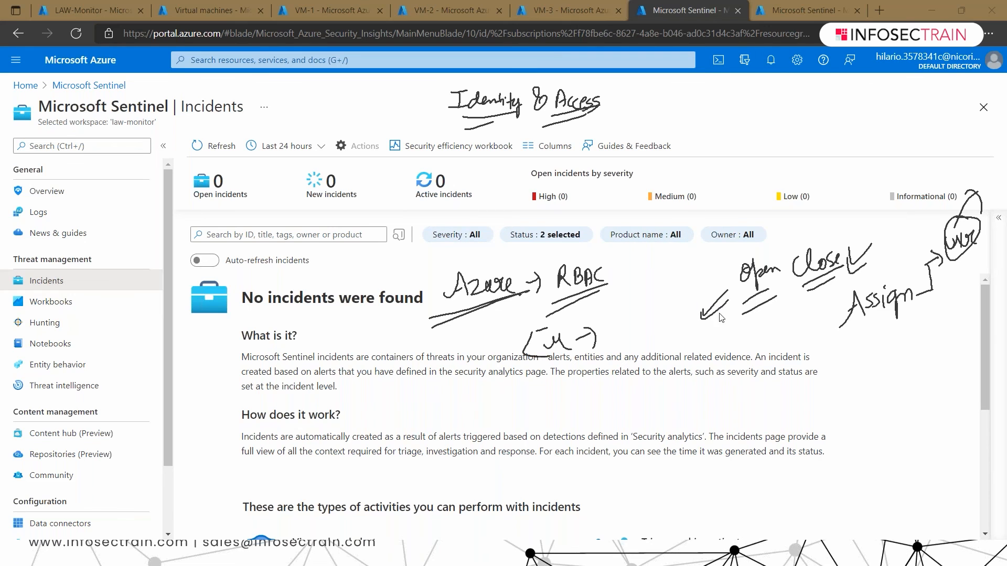
click(950, 508)
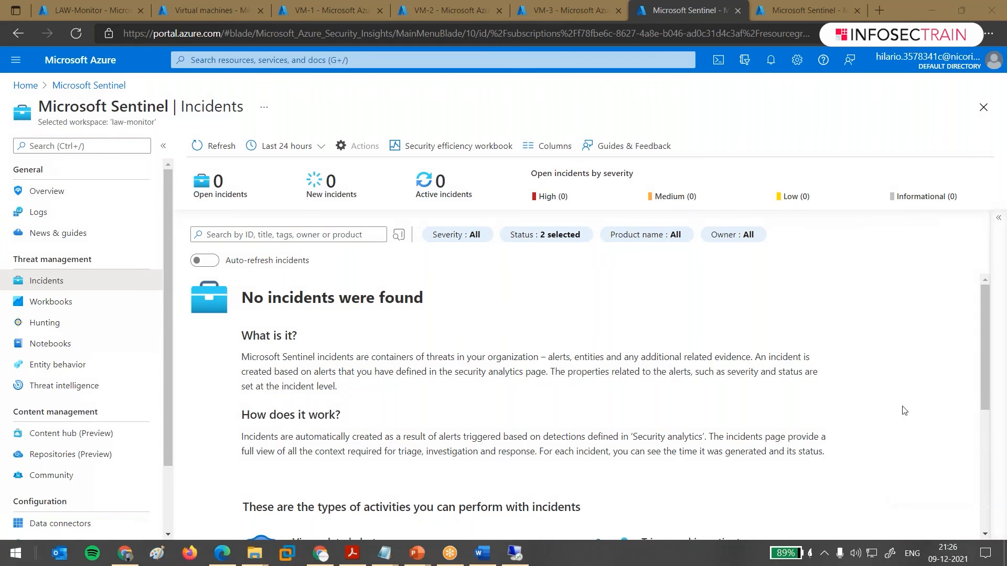
Refresh the Incidents list, and switch to the presentation to advance to the "Threat hunting (Cont..)" slide.
click(218, 146)
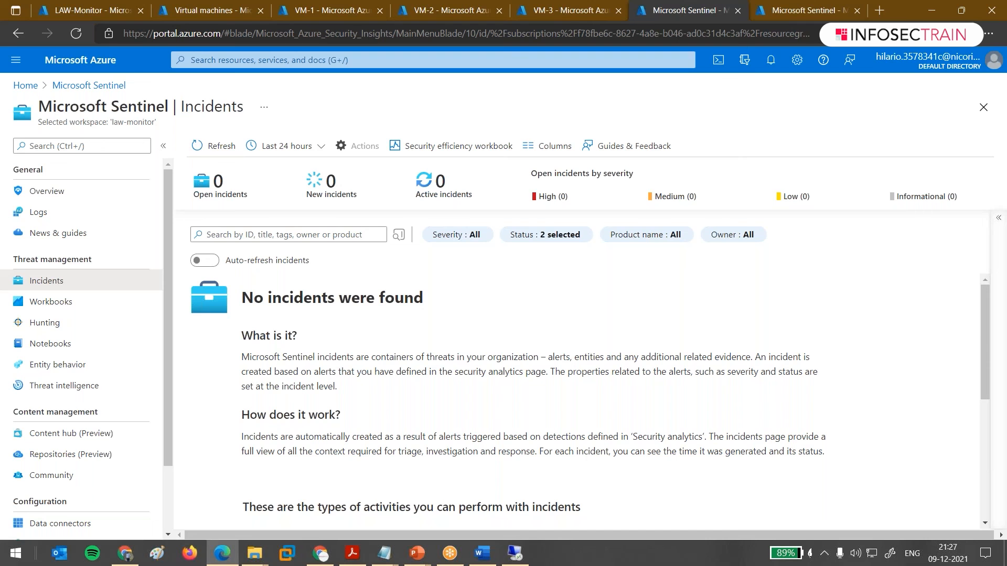
key(alt+Tab)
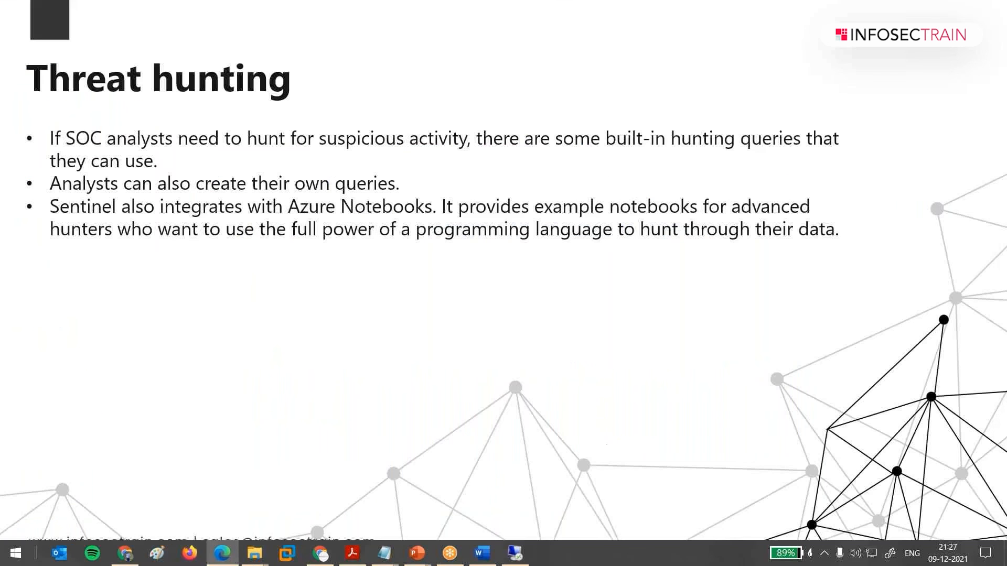
key(Right)
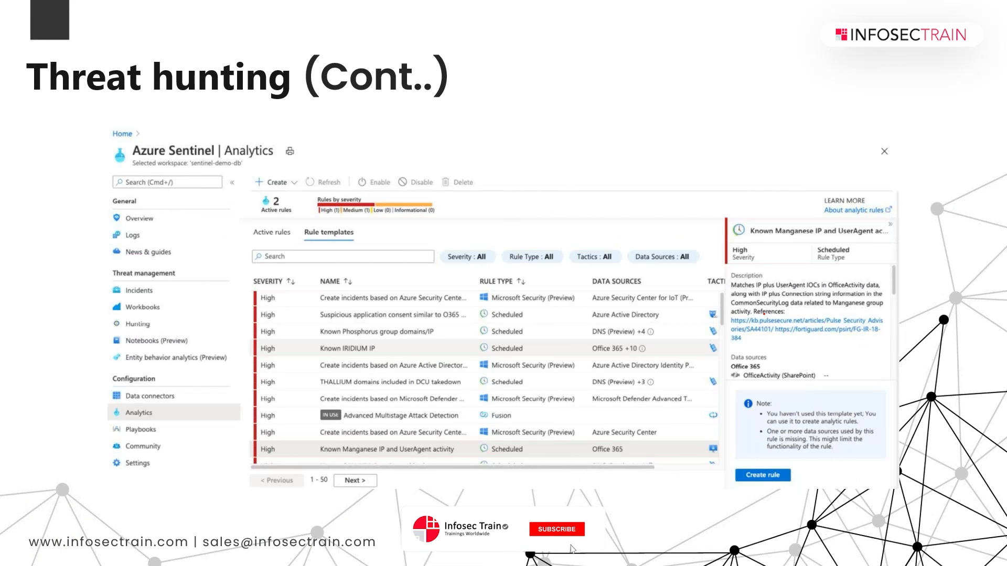
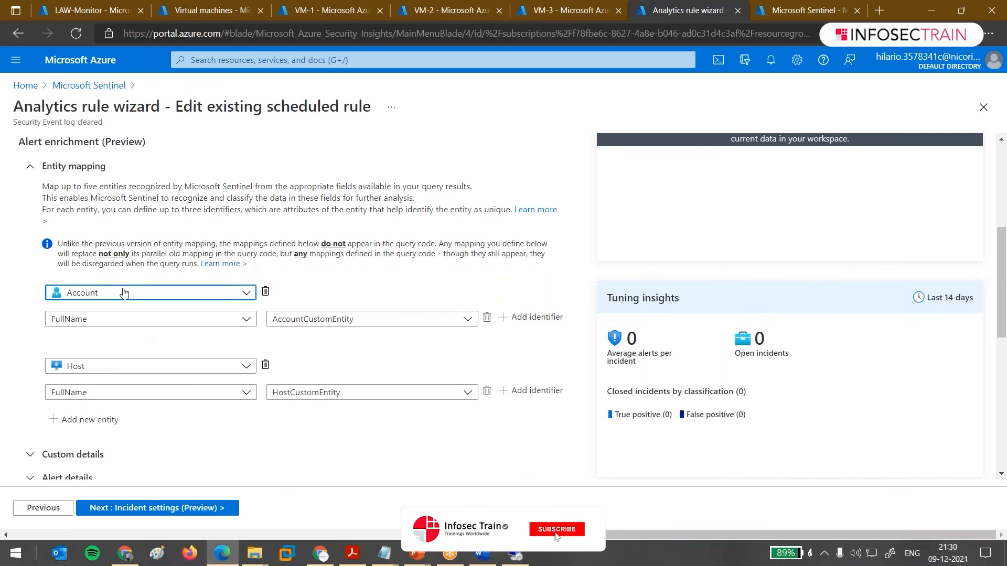
Examine the Account entity mapping in the "Security Event log cleared" rule's alert enrichment settings.
click(125, 293)
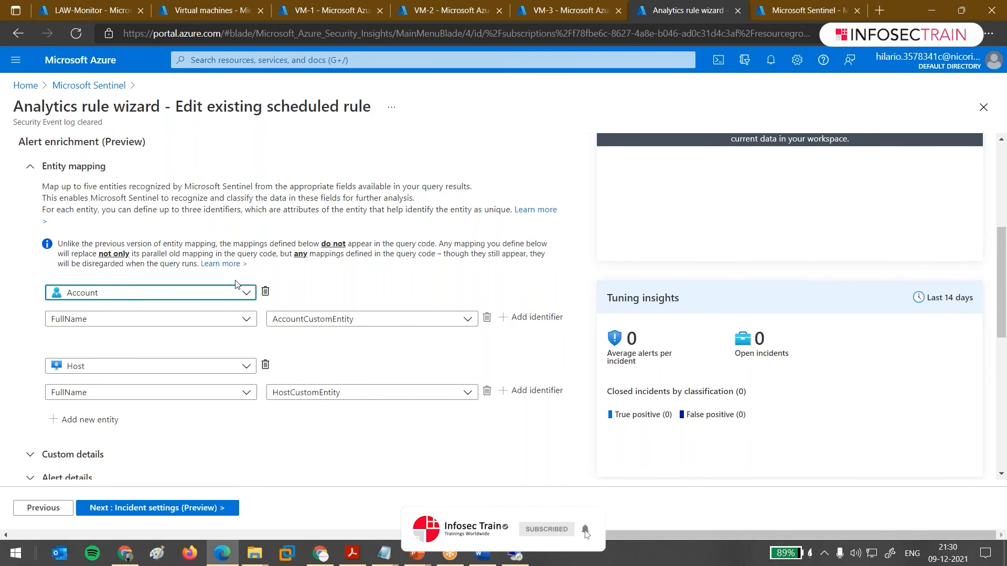
scroll(235, 281, up, 1)
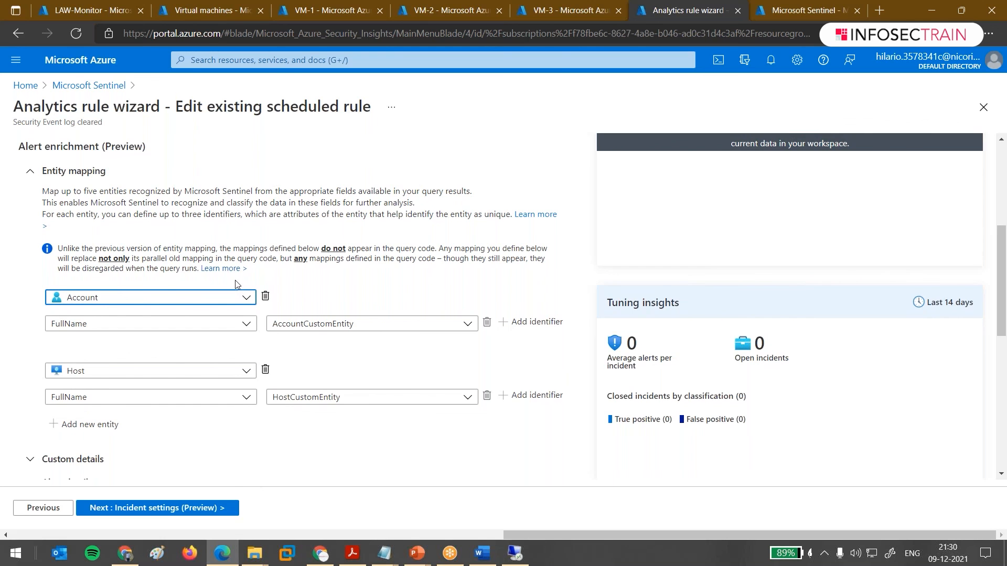
scroll(236, 284, up, 2)
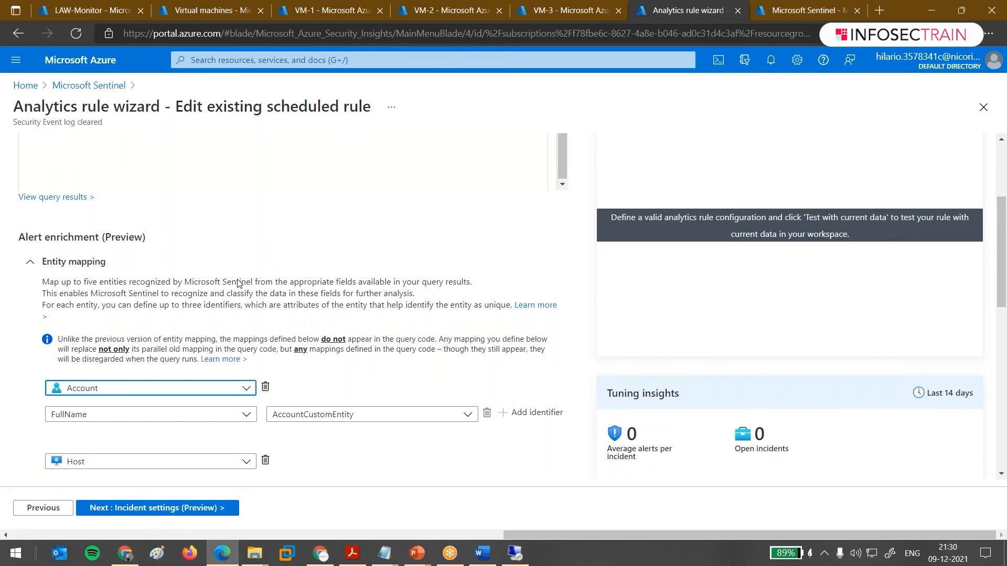
Leave the analytics rule wizard and reopen Sentinel's Incidents list.
click(89, 85)
scroll(61, 288, up, 2)
click(61, 287)
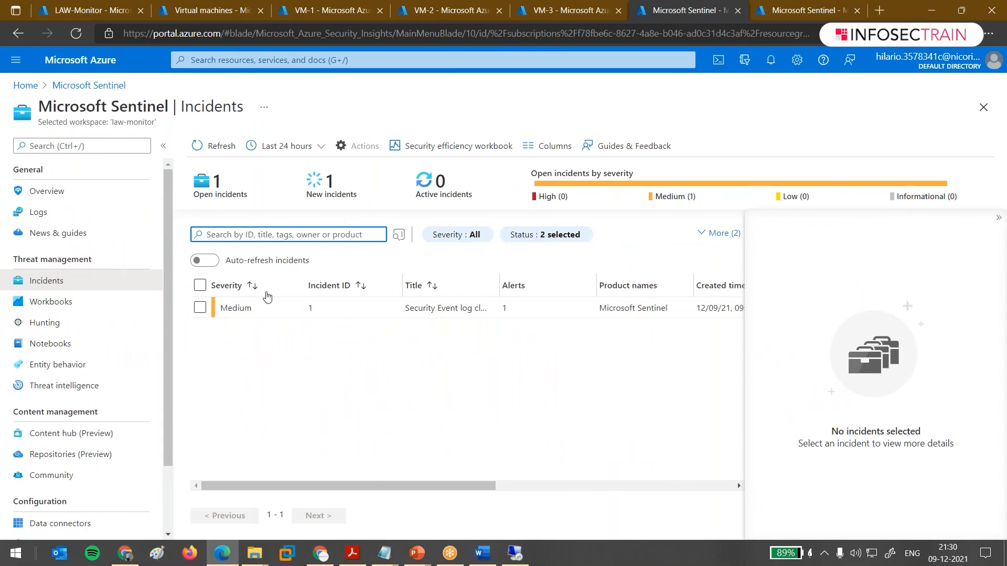
Select the "Security Event log cleared" incident and review its description, evidence, entities, analytics rule and tags.
click(308, 309)
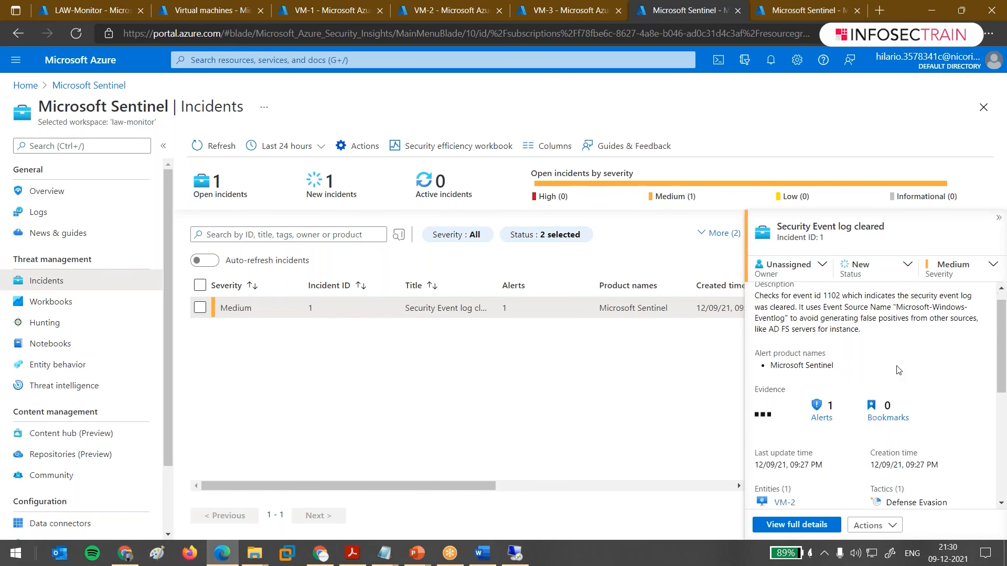
scroll(829, 340, down, 2)
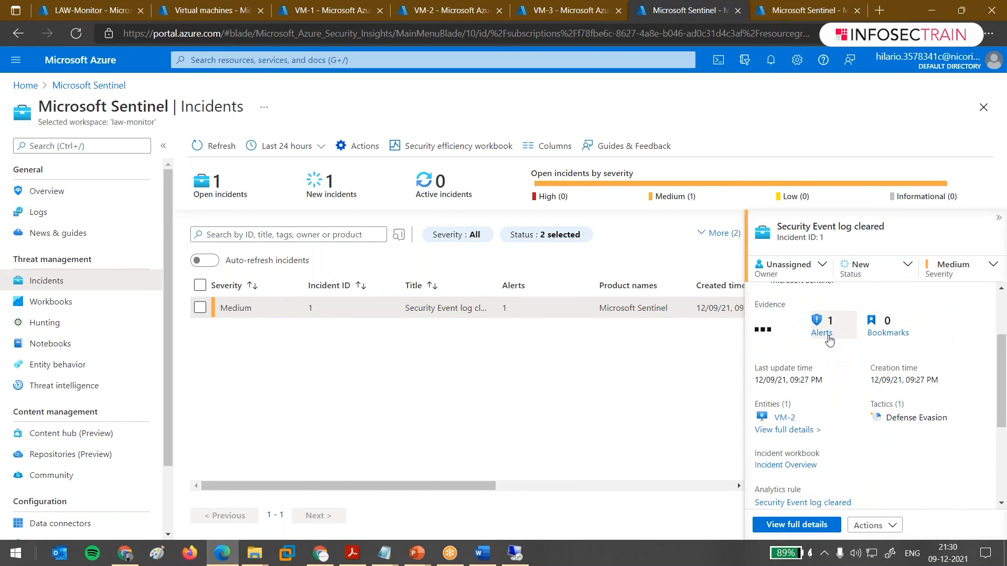
scroll(834, 438, down, 2)
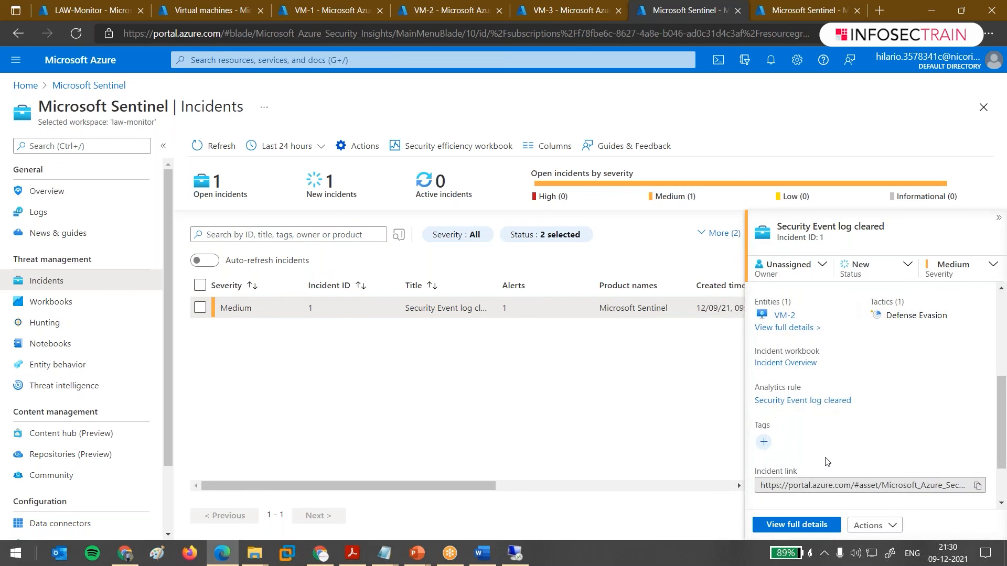
scroll(828, 461, down, 1)
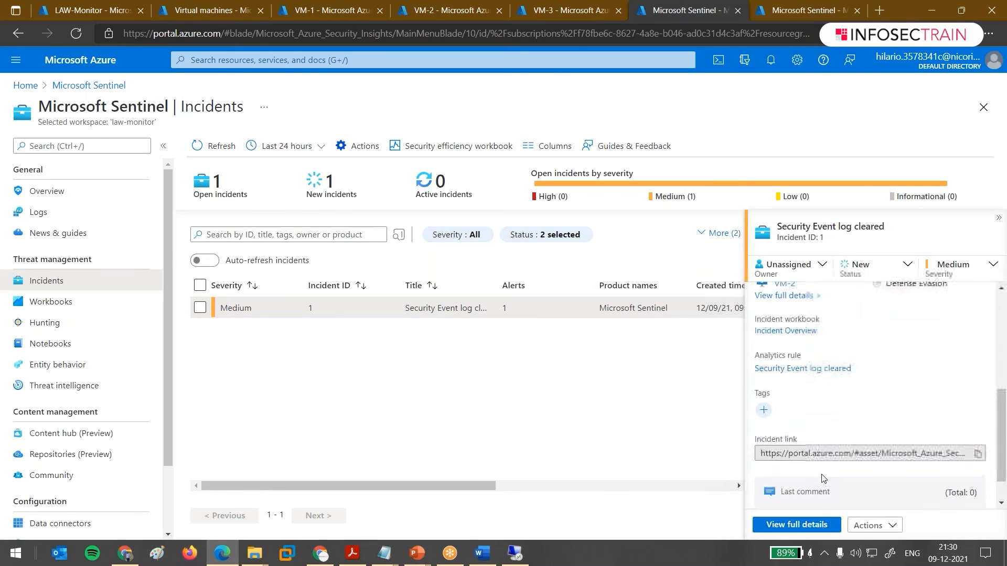
scroll(823, 479, up, 1)
scroll(823, 475, up, 3)
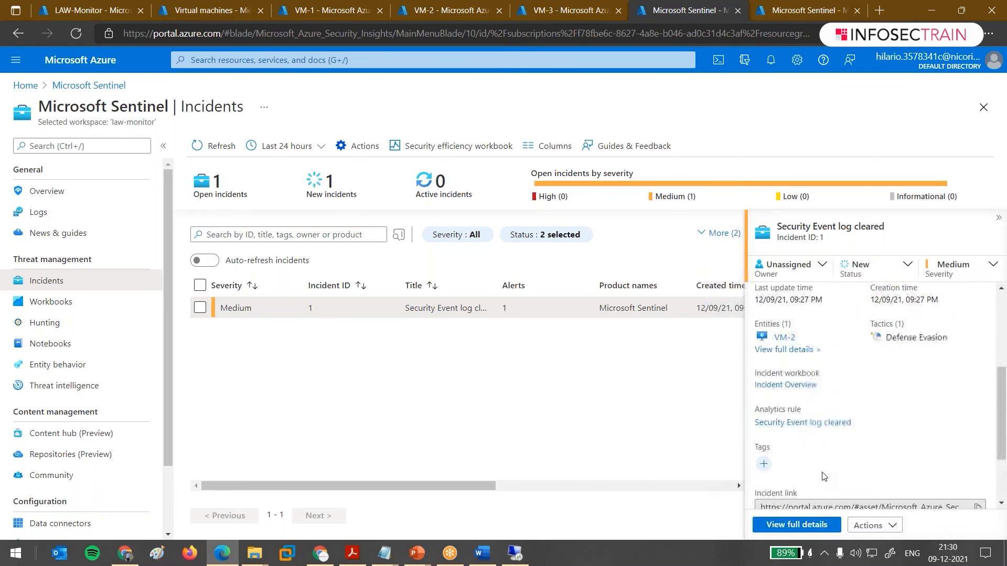
View the owner, status and severity choices available for the selected incident, and close the choices.
click(792, 265)
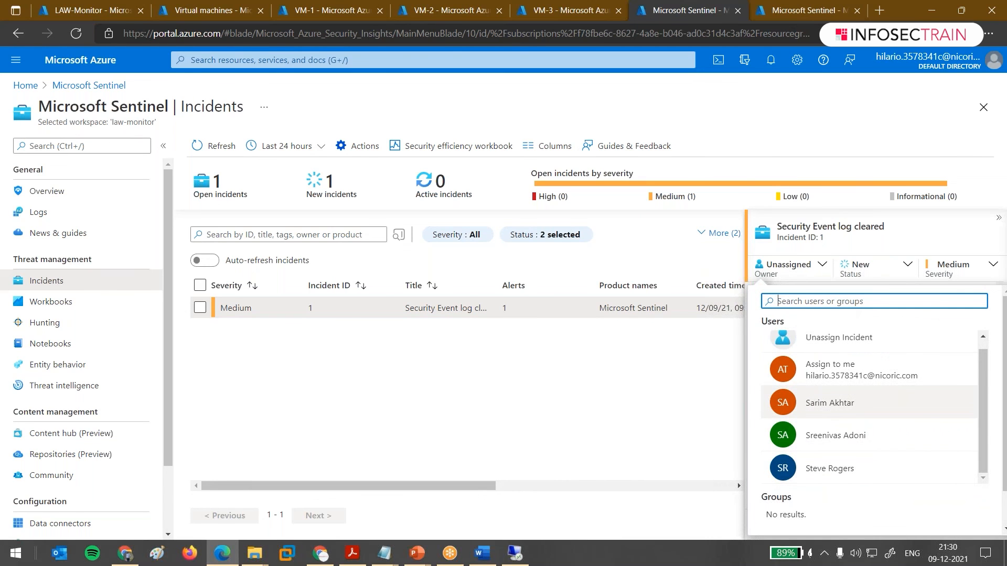
click(790, 268)
click(791, 266)
click(874, 270)
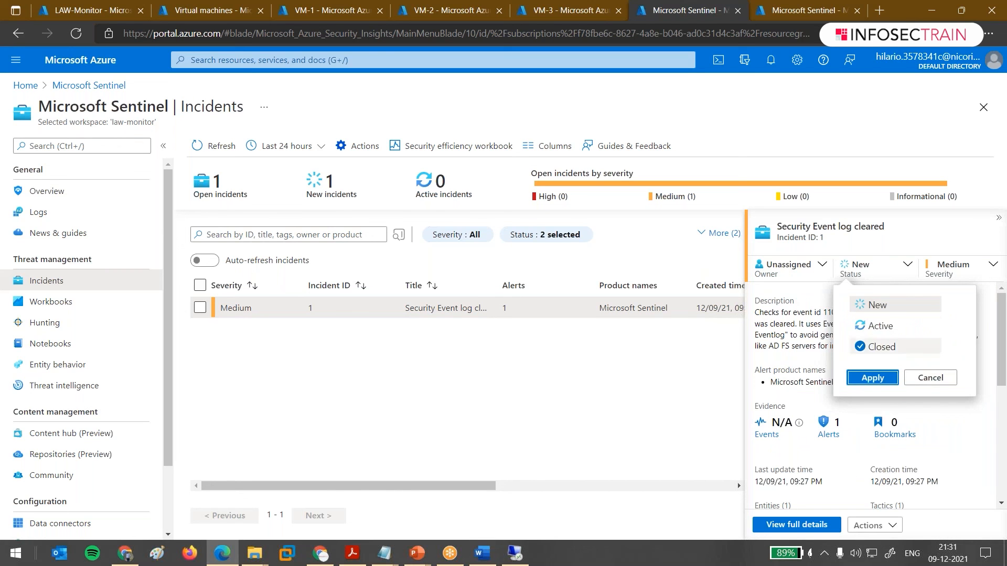
click(957, 278)
click(957, 276)
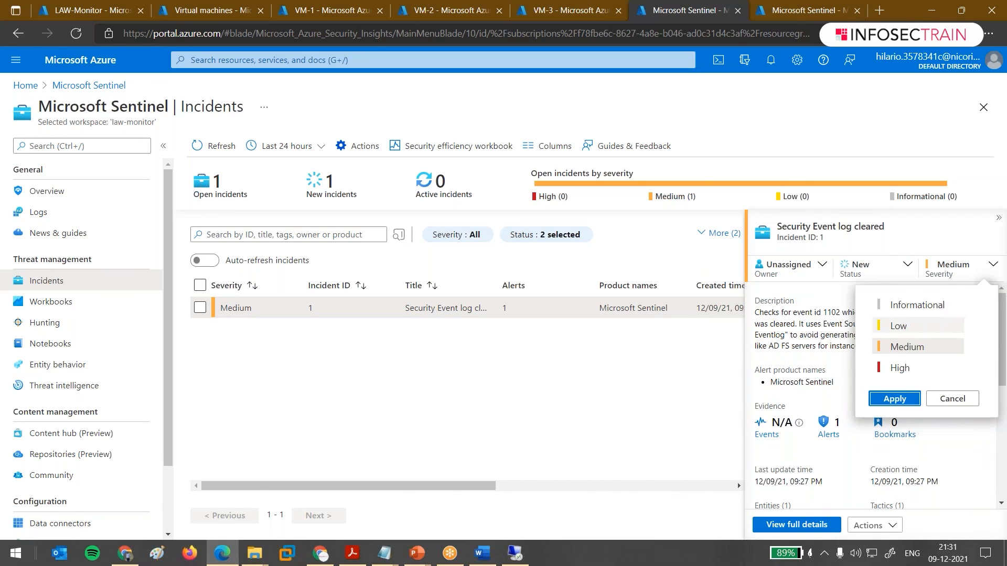
click(781, 359)
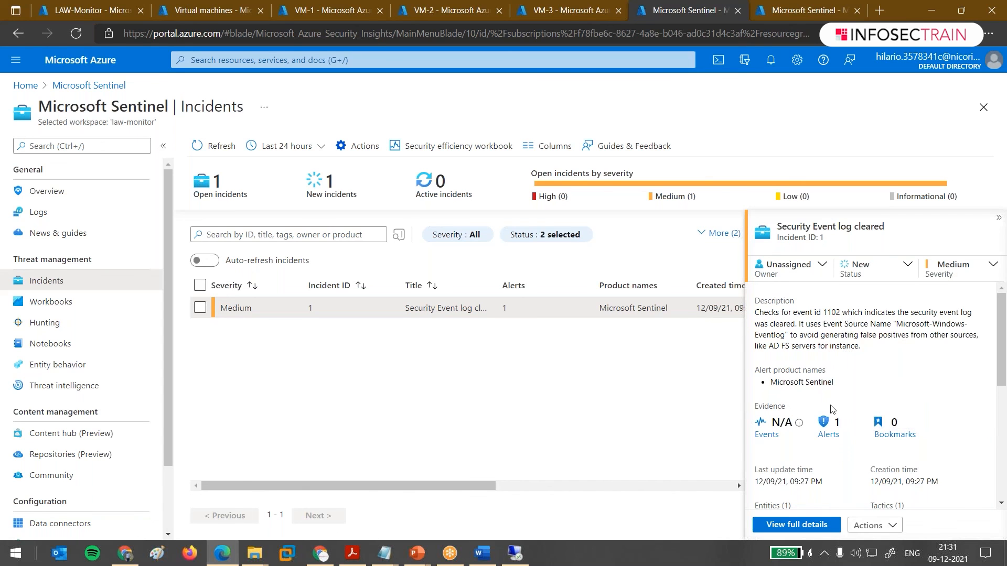
Open the full details of the "Security Event log cleared" incident and review its summary.
scroll(858, 389, down, 2)
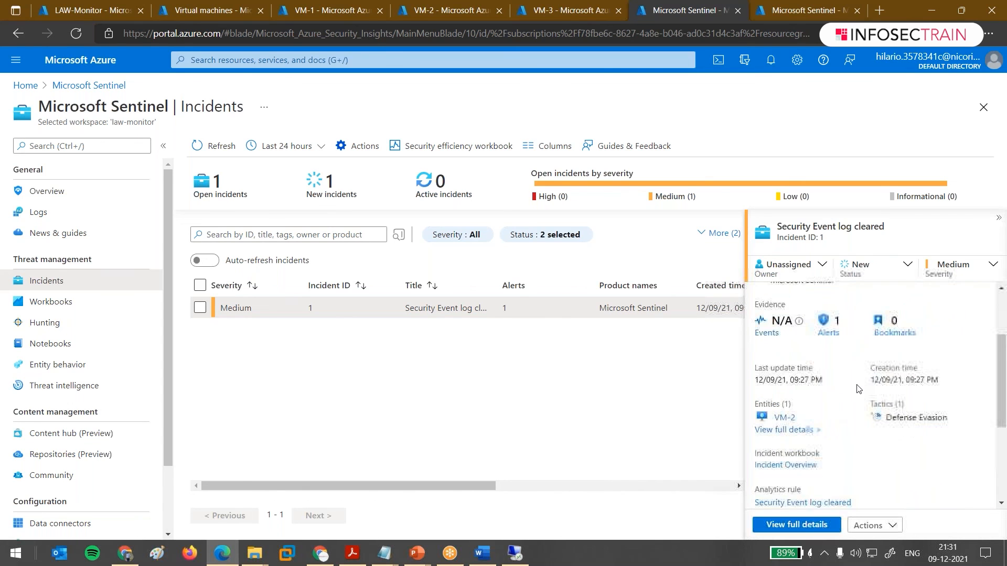
scroll(858, 389, down, 2)
click(831, 524)
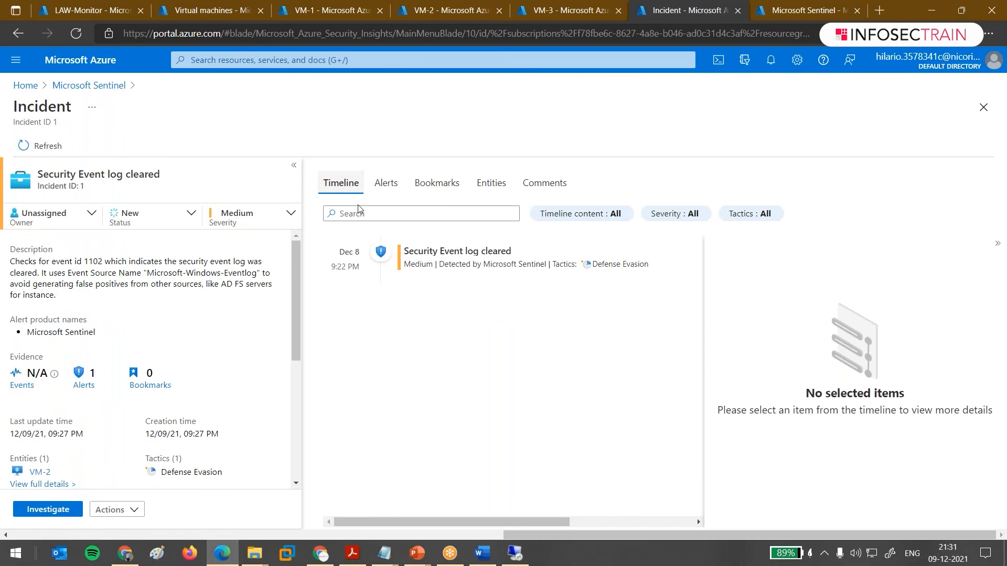
scroll(125, 391, down, 1)
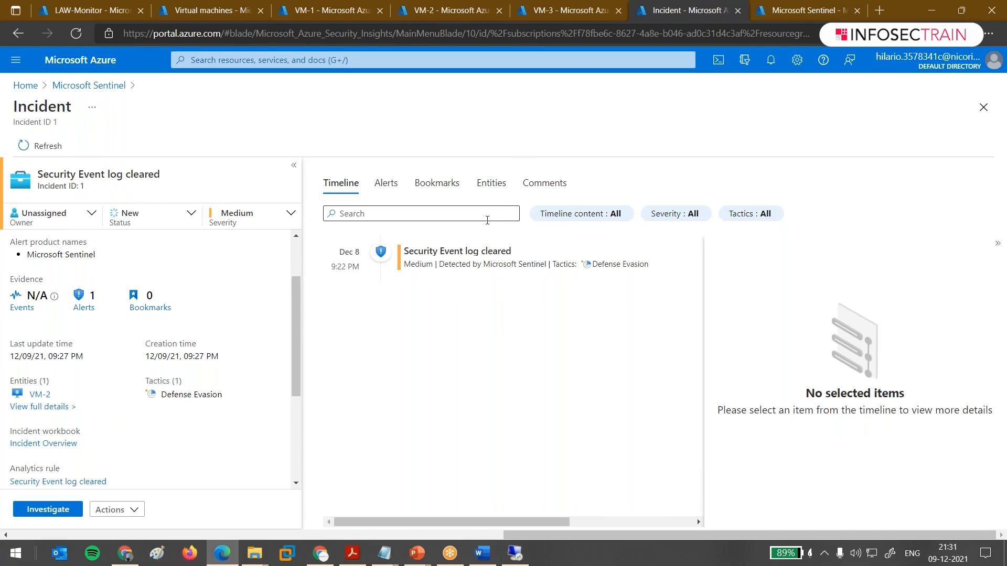
Select the "Security Event log cleared" alert in the incident timeline and examine its severity, entities, tactics and times.
click(487, 219)
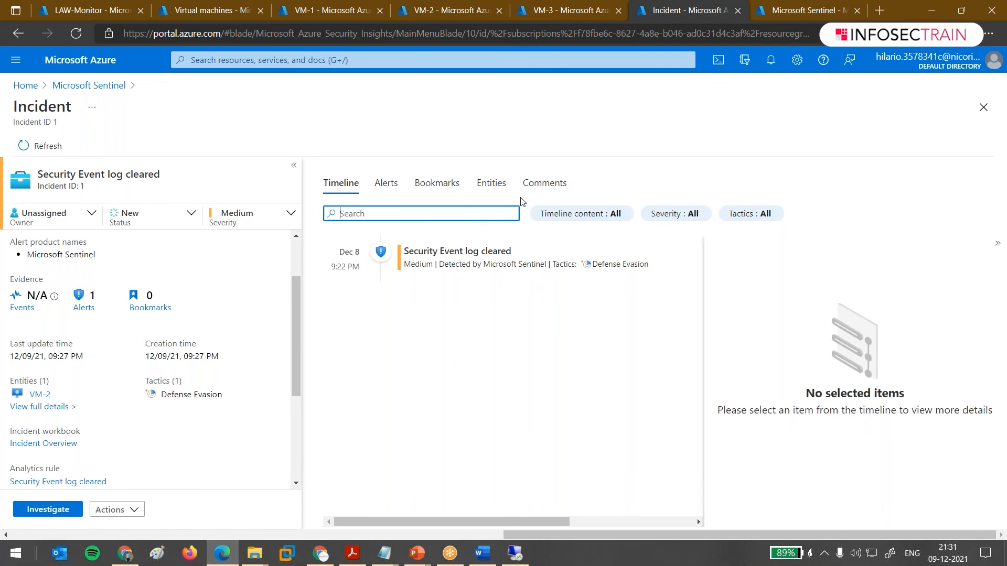
click(452, 274)
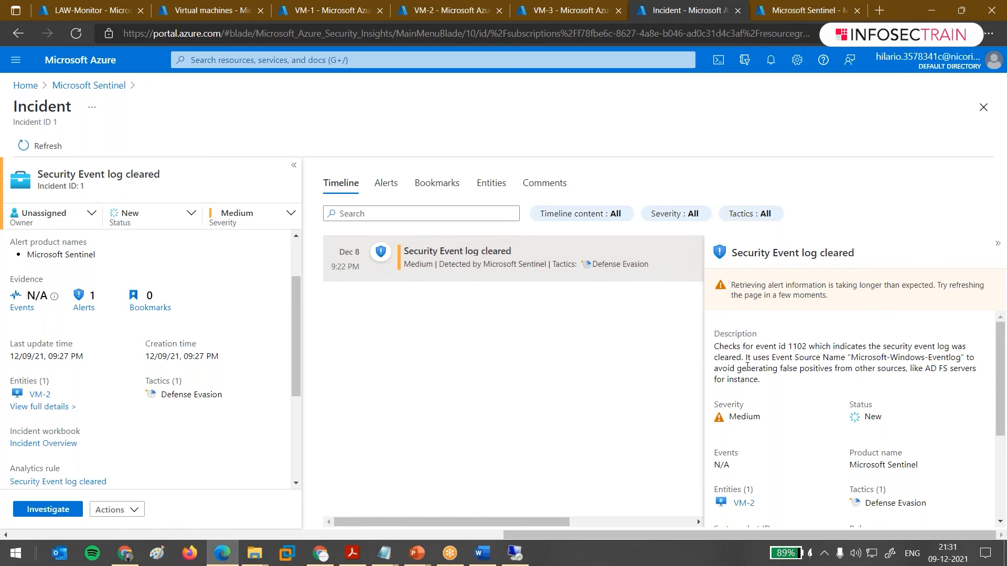
scroll(750, 373, down, 2)
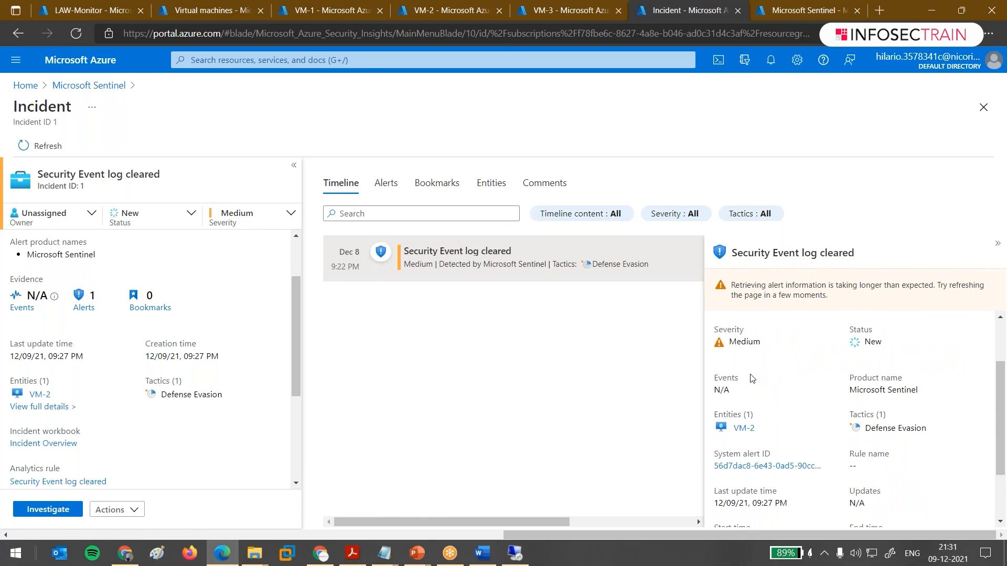
scroll(752, 378, down, 1)
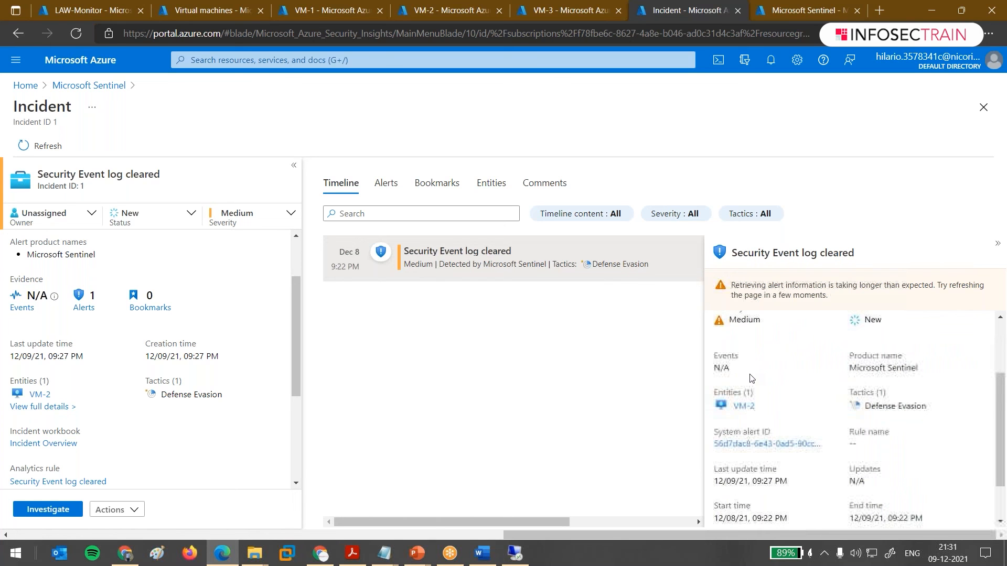
scroll(890, 404, down, 2)
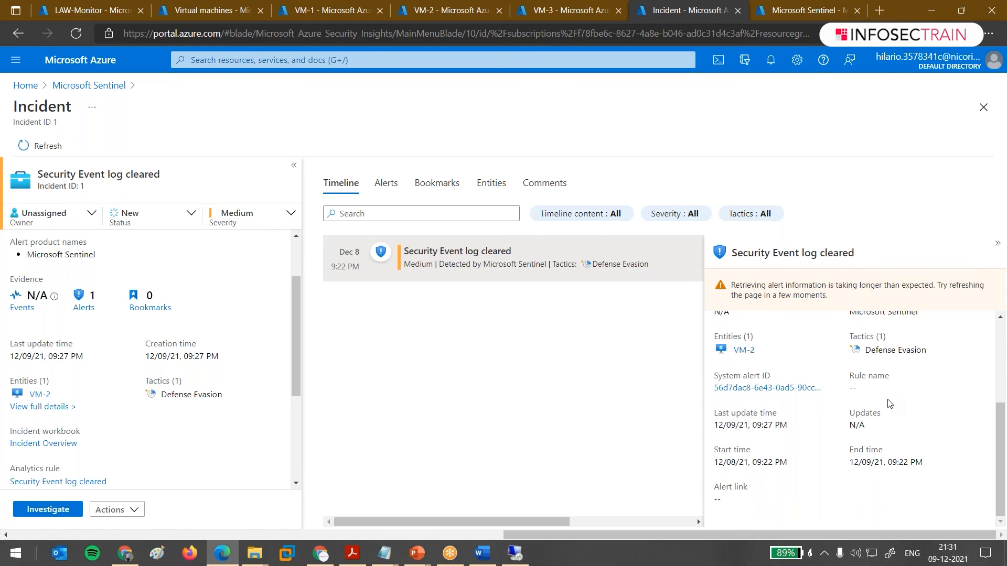
click(384, 260)
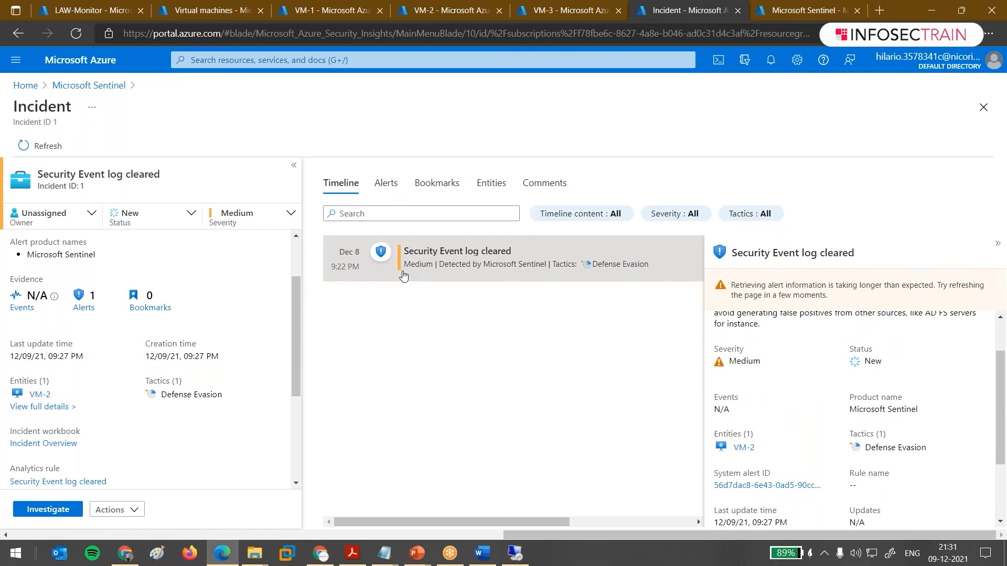
scroll(759, 362, down, 3)
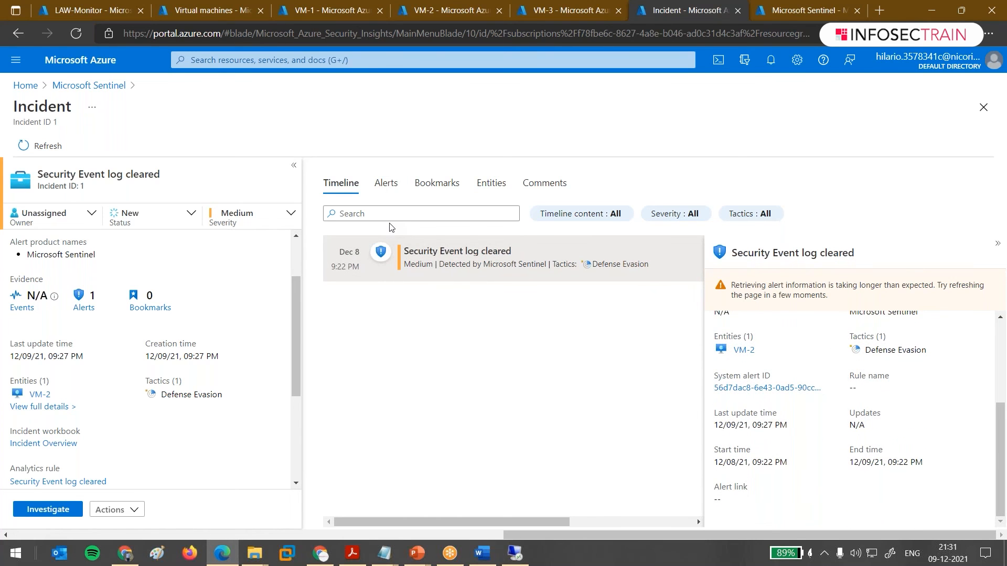
View the incident's alerts, bookmarks and entities.
click(386, 183)
click(437, 182)
click(488, 183)
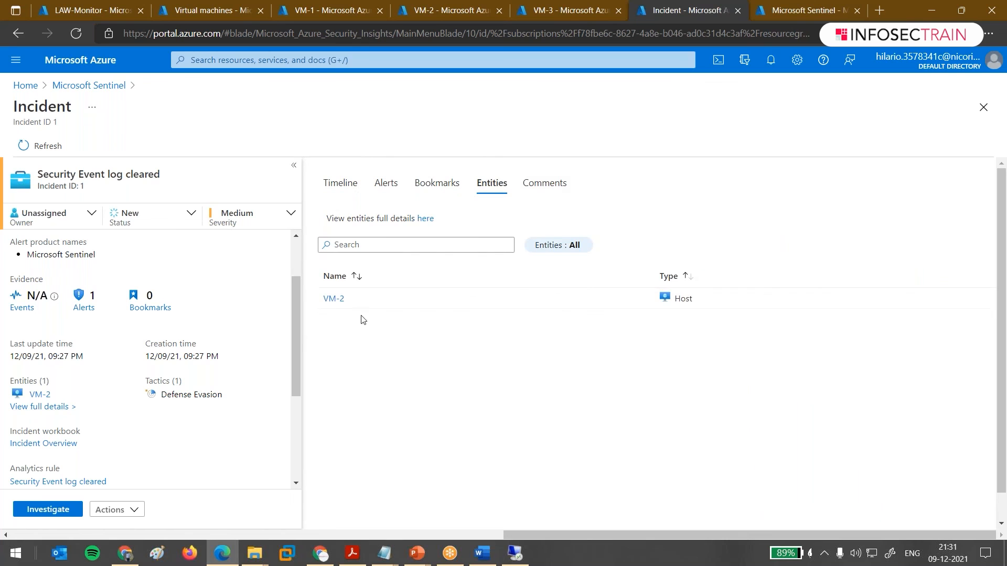
View the incident's comments and alerts, and check the additional actions available for it.
click(557, 194)
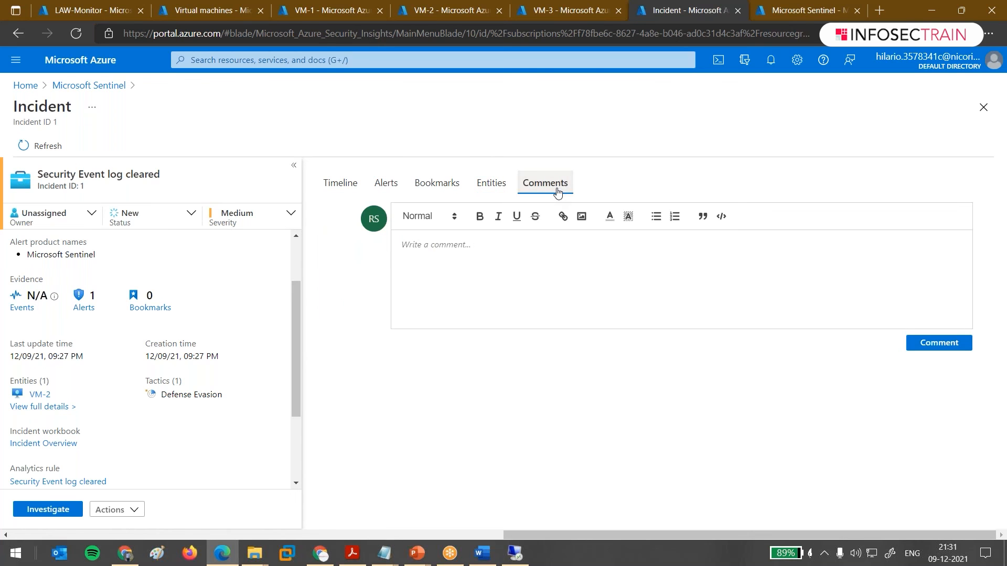
click(385, 188)
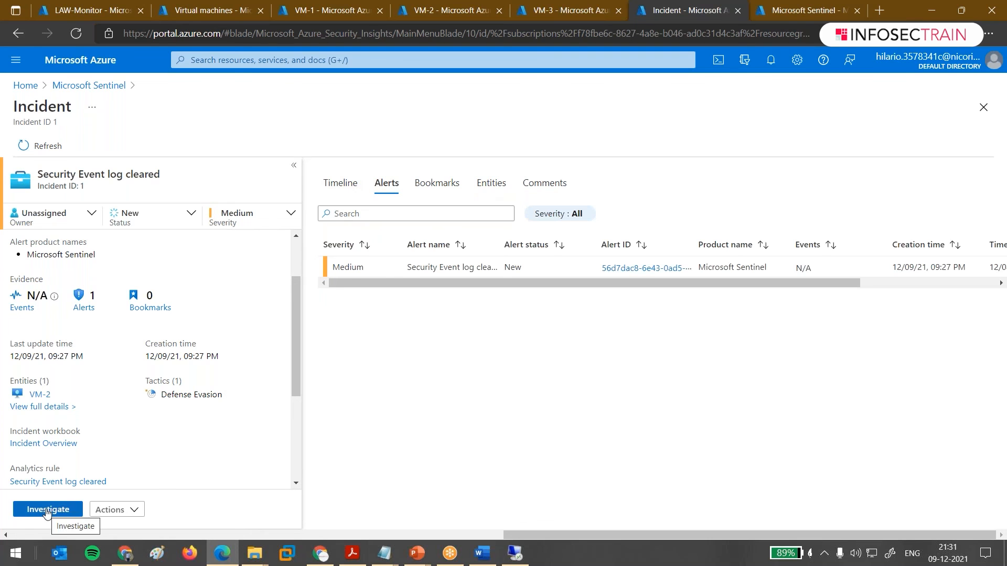
click(135, 512)
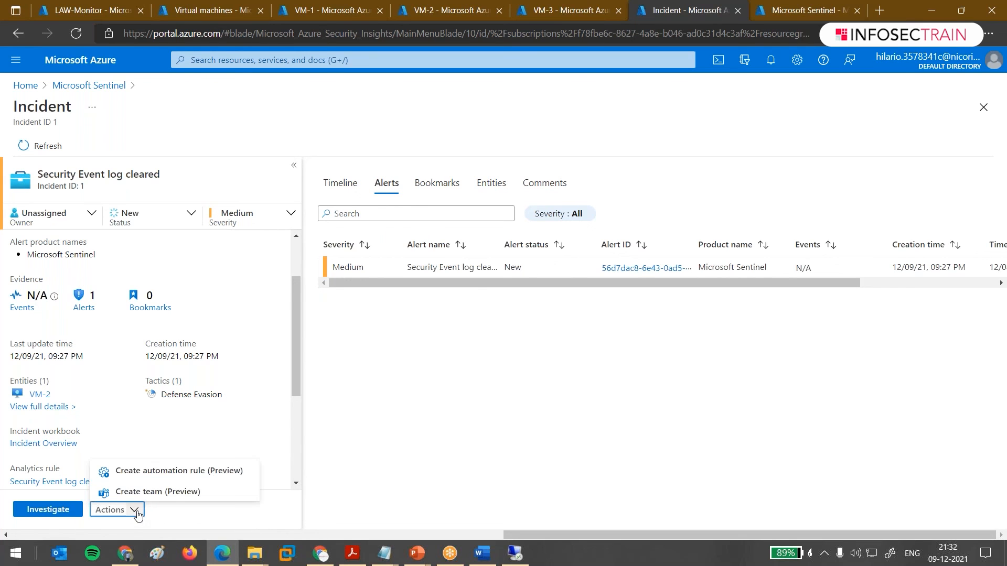
Open the investigation graph for the "Security Event log cleared" incident and return to the Incidents list.
click(68, 512)
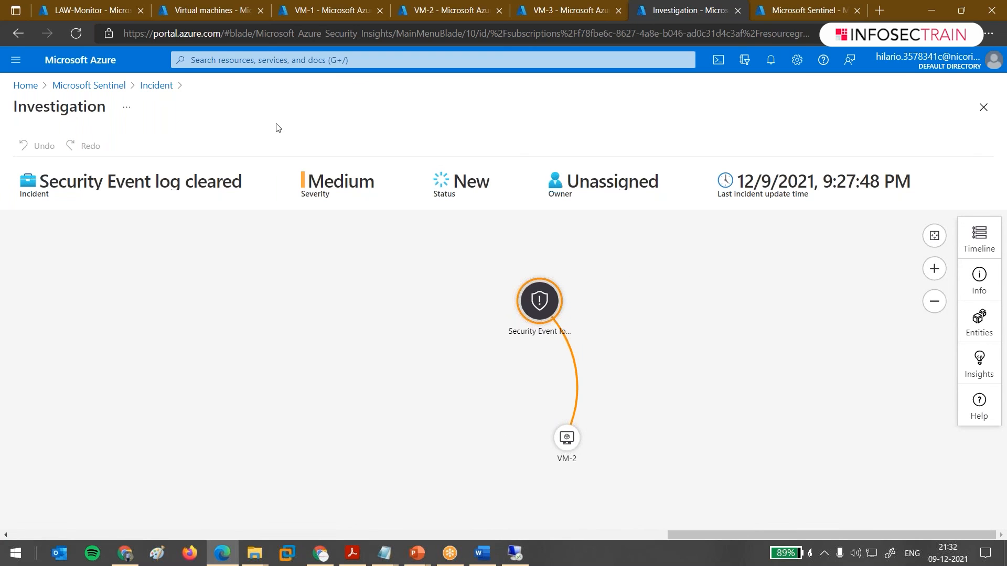
click(158, 87)
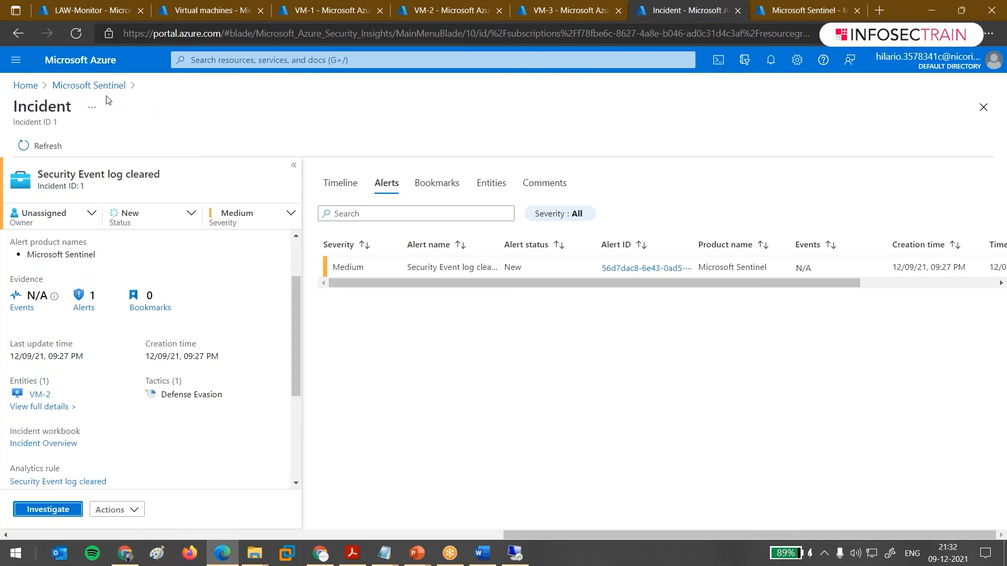
click(103, 87)
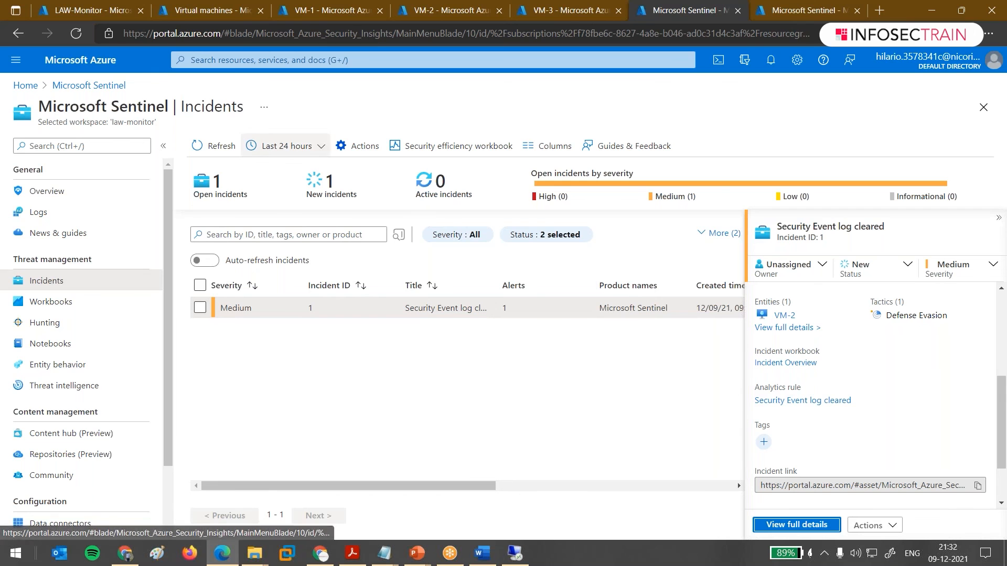
In the other Microsoft Sentinel browser tab, find the Logic apps service and start creating a new logic app.
click(773, 5)
click(251, 59)
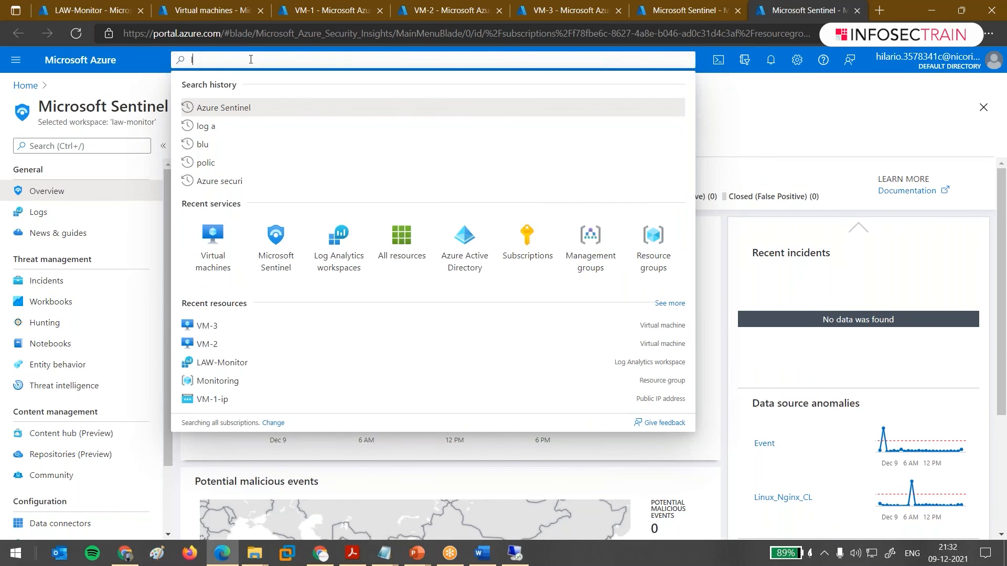
text(logi)
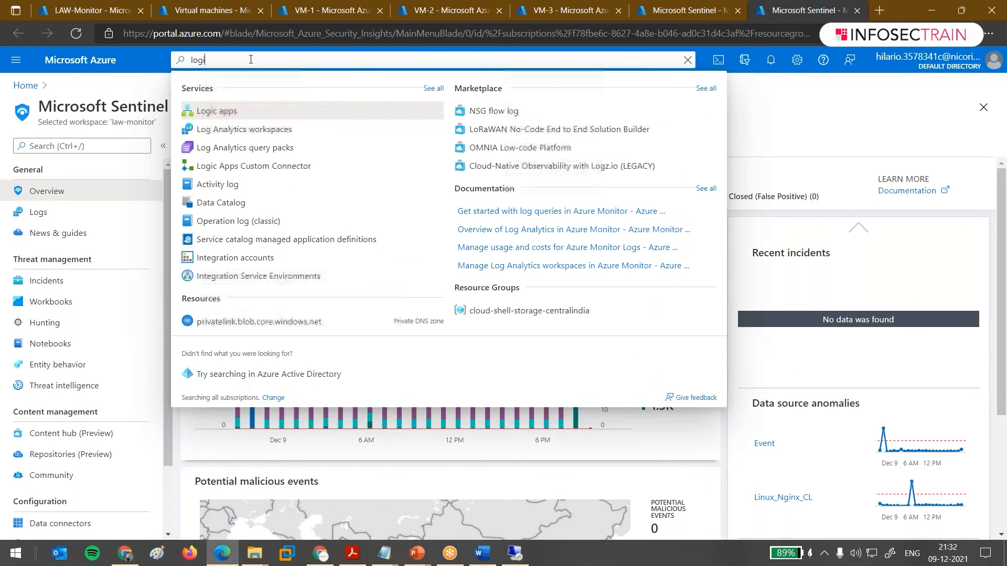
text(c)
click(218, 110)
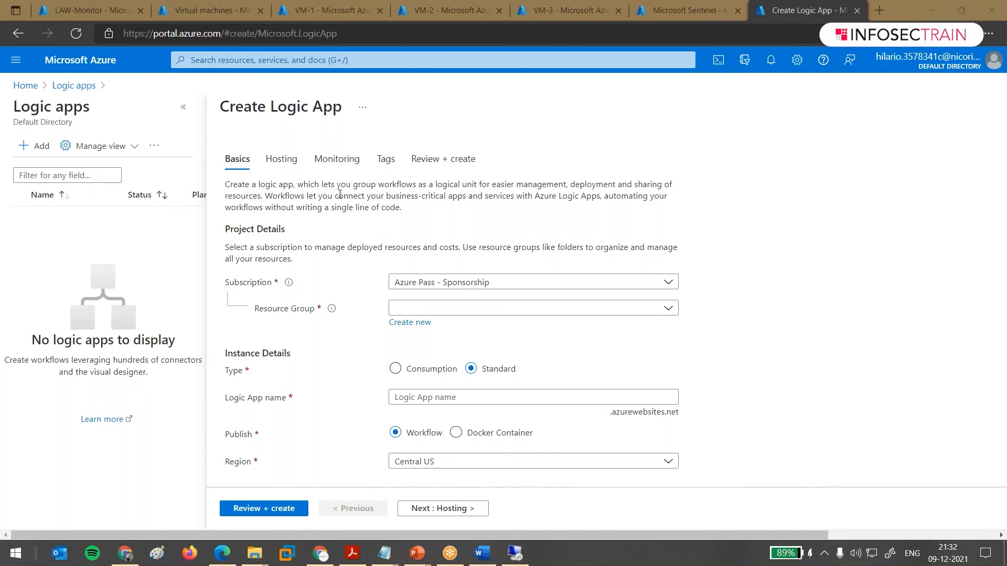
Check the resource group field of the new logic app and set its type to Consumption.
scroll(357, 246, down, 1)
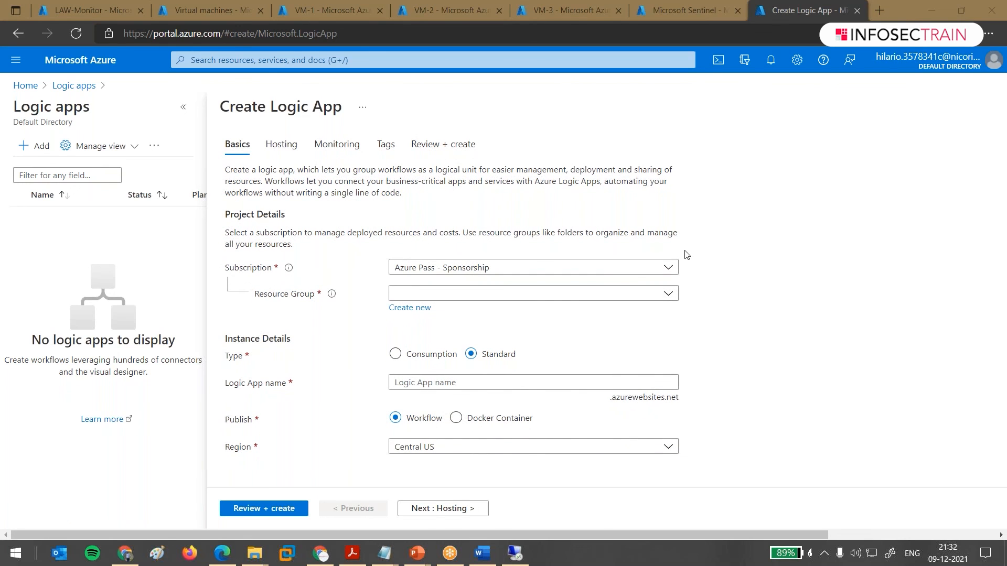
click(511, 294)
click(513, 294)
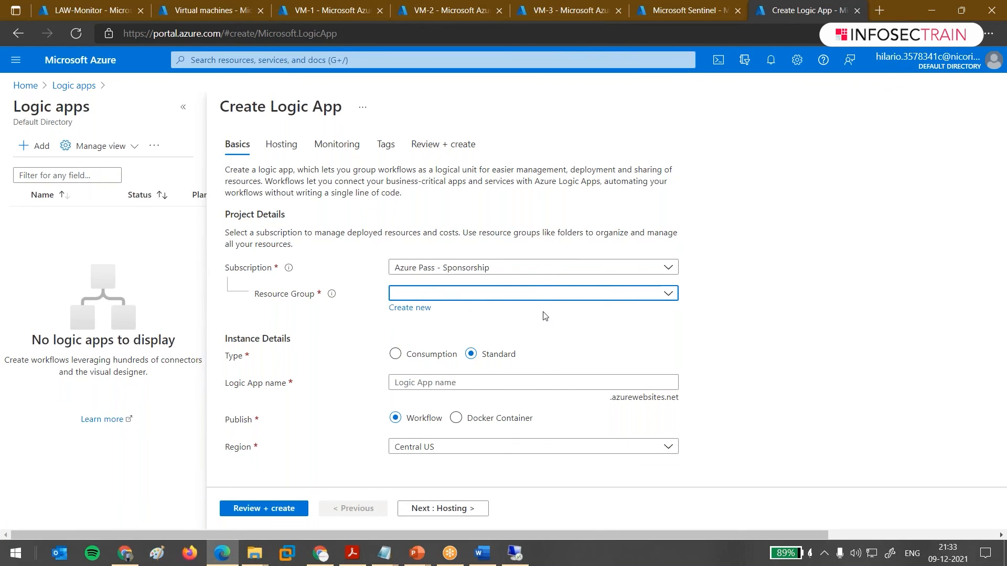
click(487, 355)
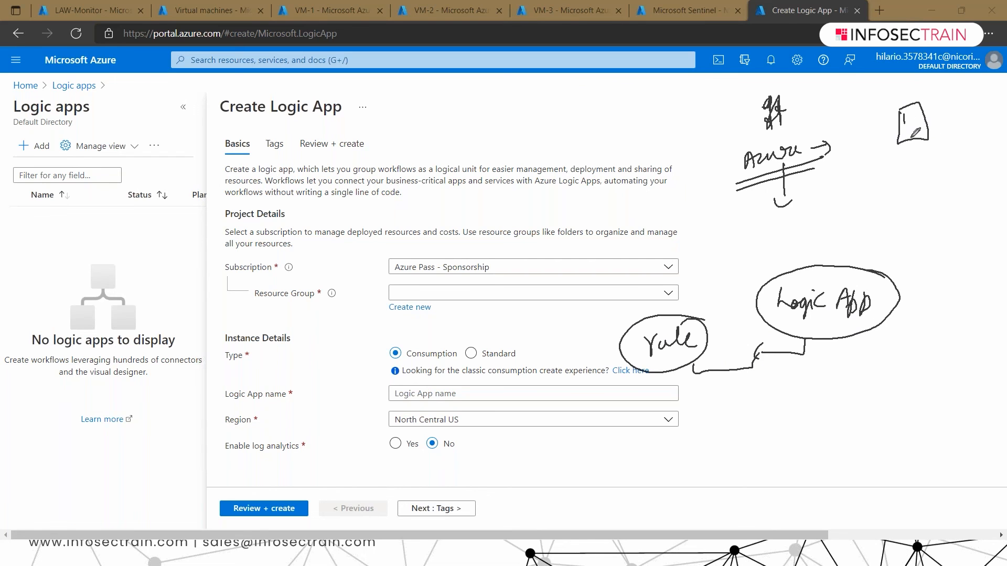
drag(927, 163, 908, 169)
drag(935, 181, 955, 172)
mouse_move(929, 119)
mouse_down()
mouse_move(947, 120)
mouse_move(950, 148)
mouse_up()
drag(956, 153, 942, 154)
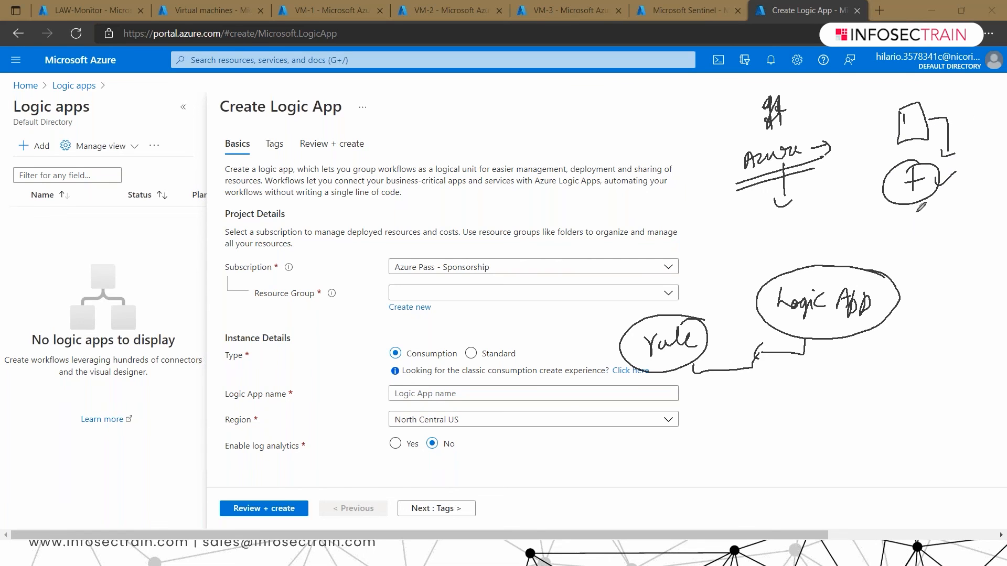
drag(909, 204, 922, 225)
mouse_move(943, 213)
mouse_down()
mouse_move(949, 230)
mouse_move(983, 223)
mouse_up()
mouse_move(915, 226)
mouse_down()
mouse_move(908, 249)
mouse_move(924, 248)
mouse_up()
mouse_move(919, 241)
mouse_down()
mouse_move(918, 256)
mouse_move(939, 257)
mouse_move(973, 248)
mouse_move(966, 241)
mouse_up()
mouse_move(996, 211)
mouse_down()
mouse_move(944, 237)
mouse_move(997, 210)
mouse_up()
drag(965, 190, 981, 196)
drag(975, 259, 999, 244)
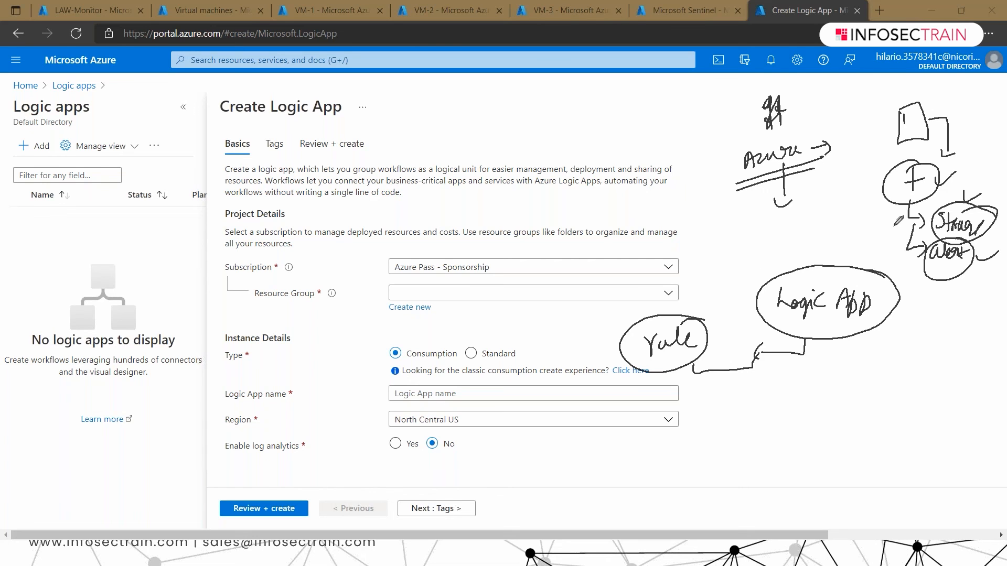
mouse_move(887, 103)
mouse_down()
mouse_move(857, 152)
mouse_move(869, 220)
mouse_move(894, 256)
mouse_up()
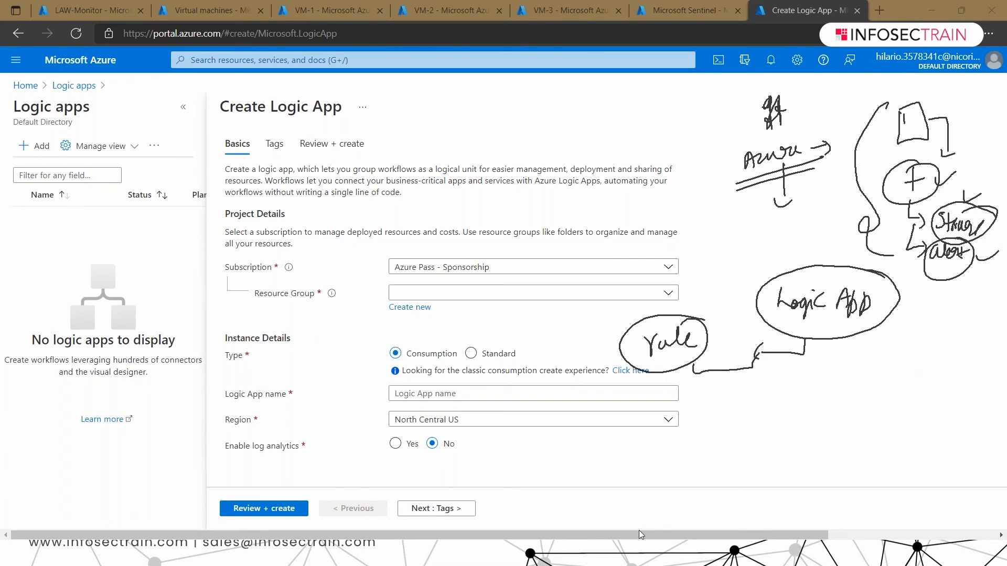
click(668, 508)
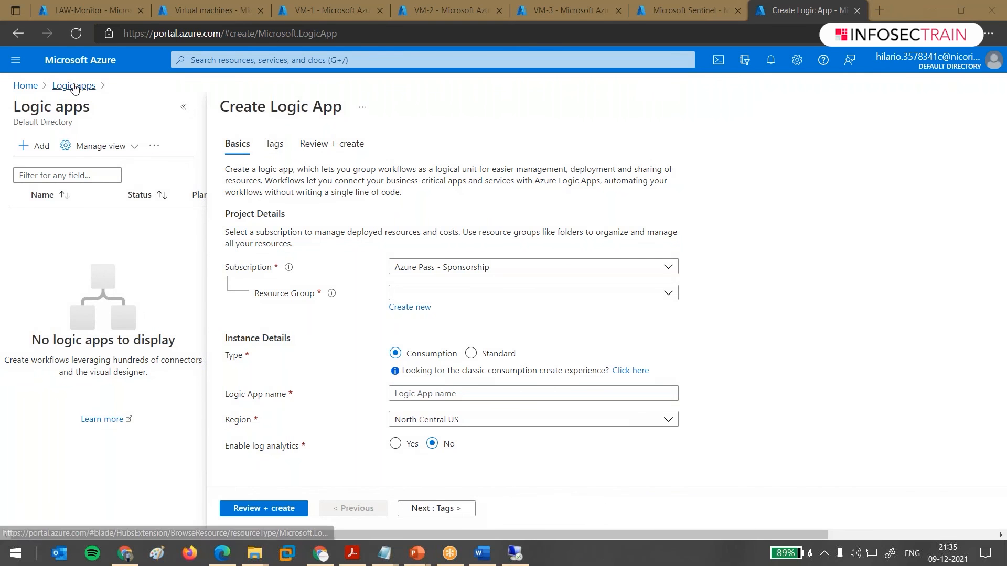
Return to the Sentinel incidents page and open the "Security Event log cleared" analytics rule for editing.
click(687, 13)
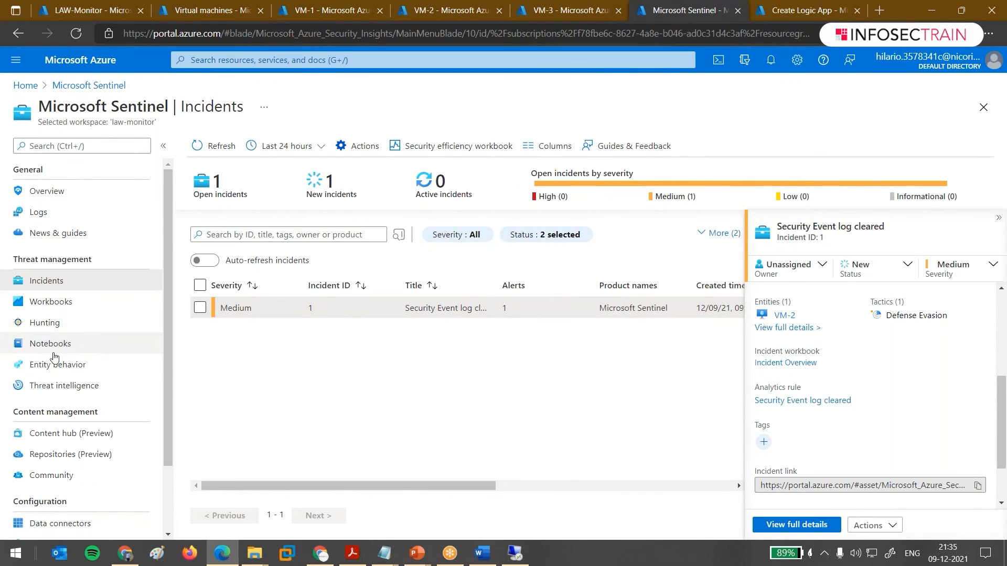
scroll(71, 440, down, 2)
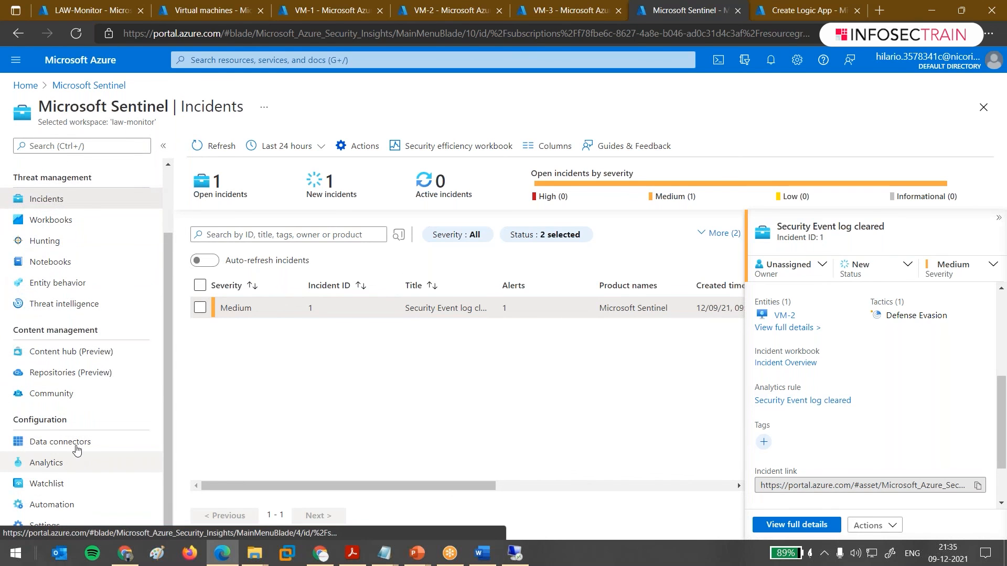
click(68, 470)
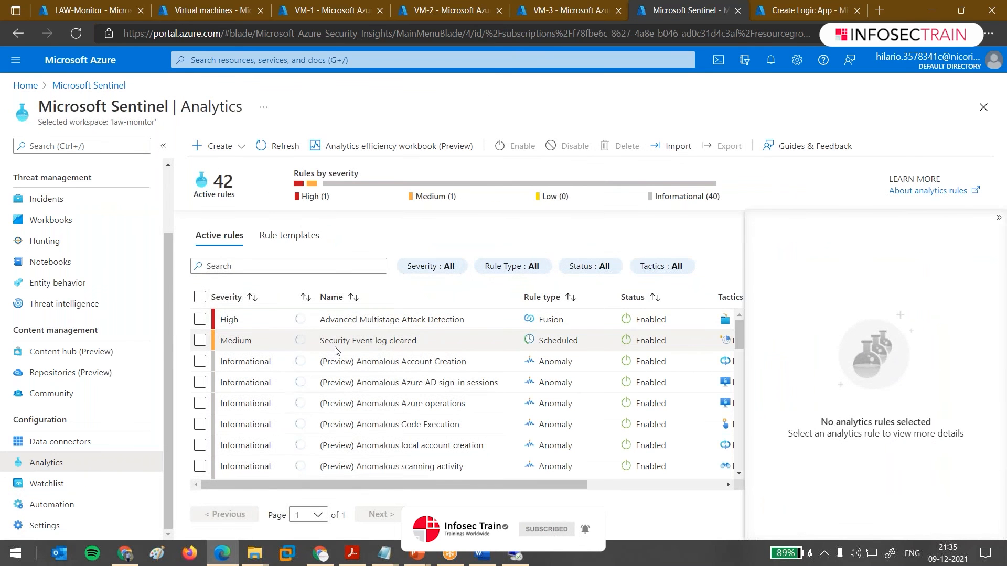
click(340, 350)
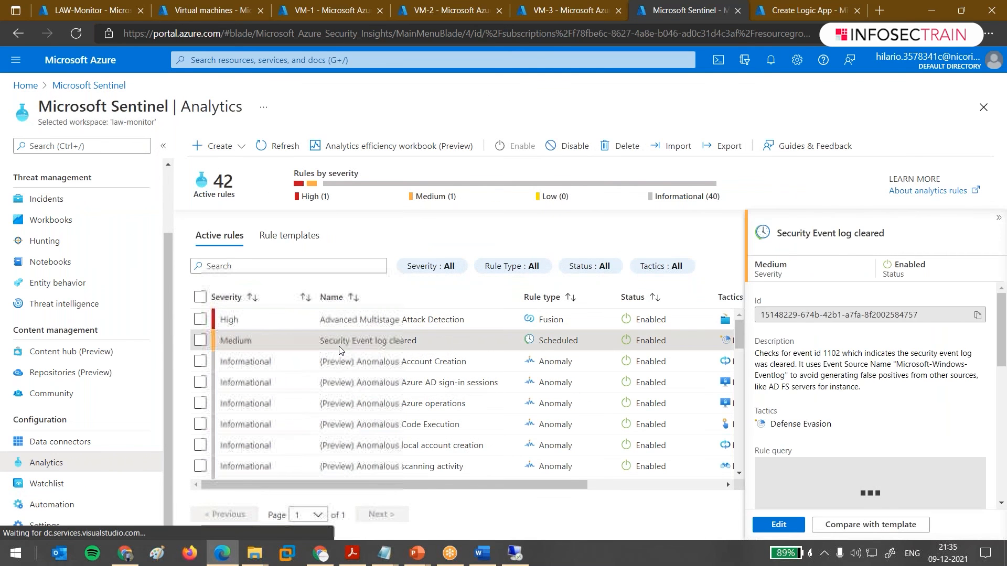
click(778, 525)
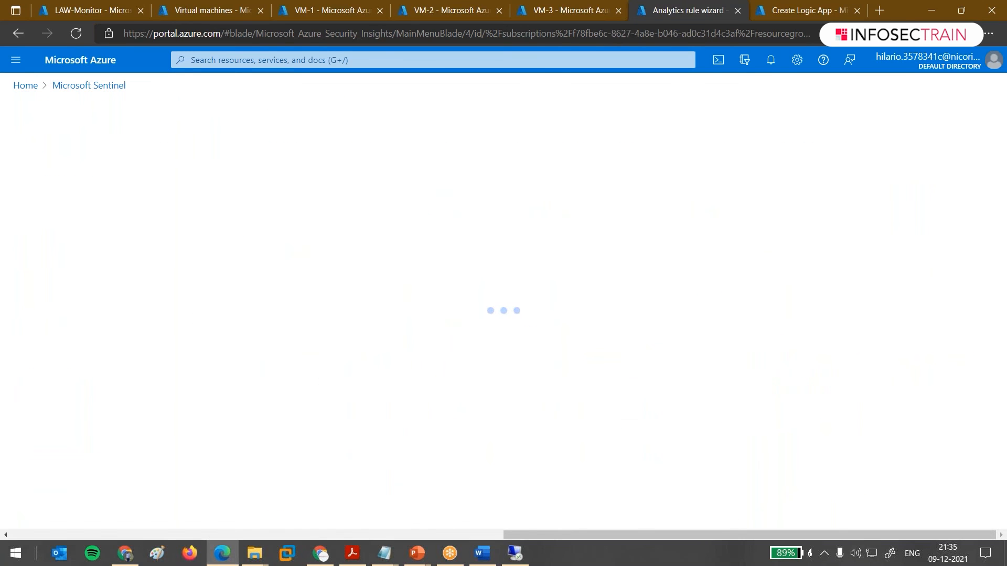
View the playbooks available for alert automation in the rule's automated response settings, and leave the rule without saving.
click(308, 149)
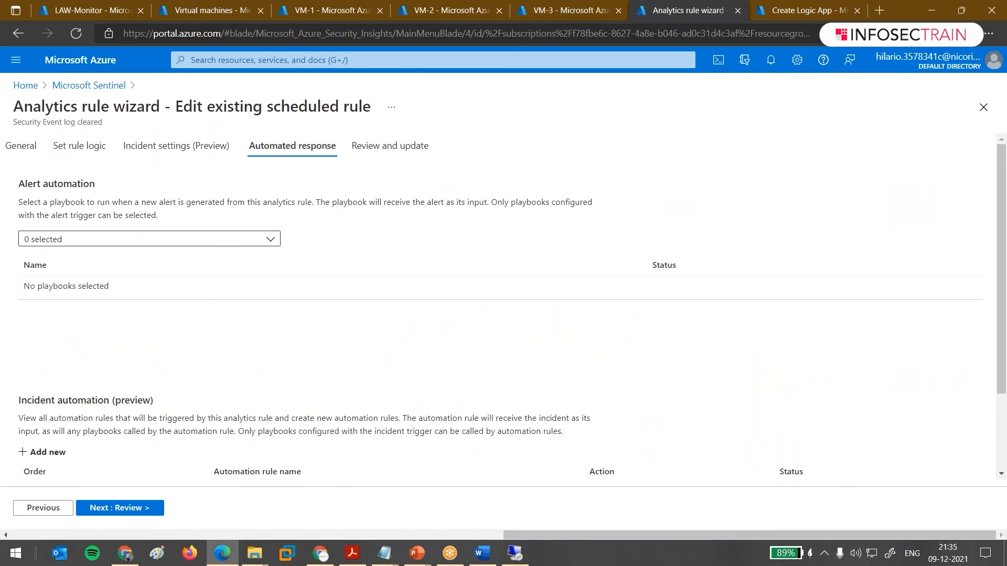
click(94, 242)
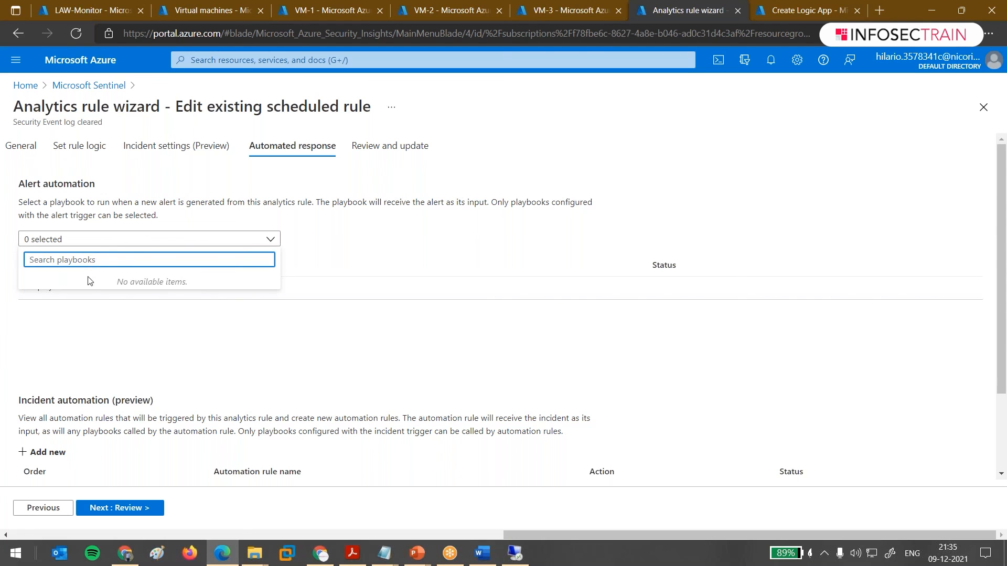
click(78, 311)
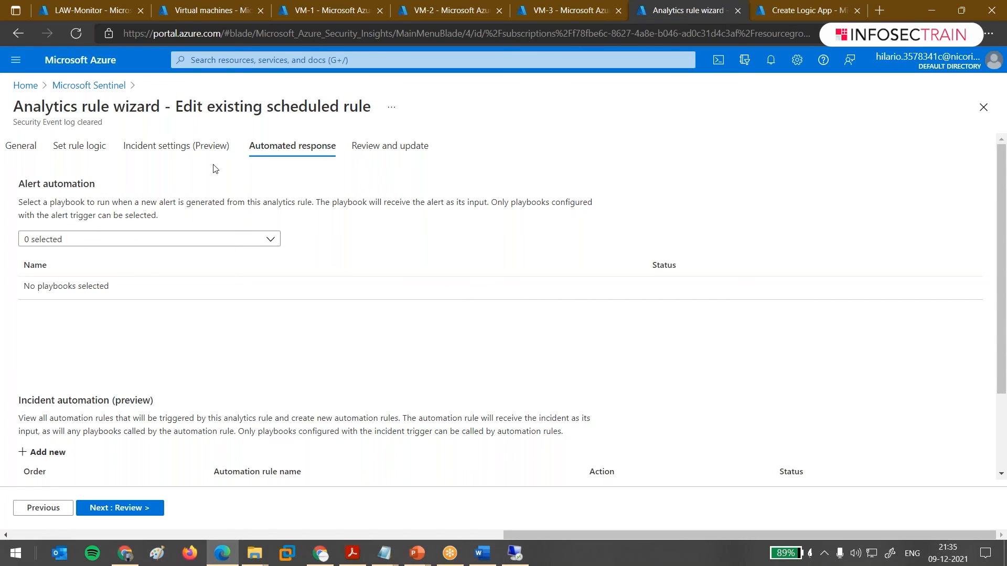
click(109, 90)
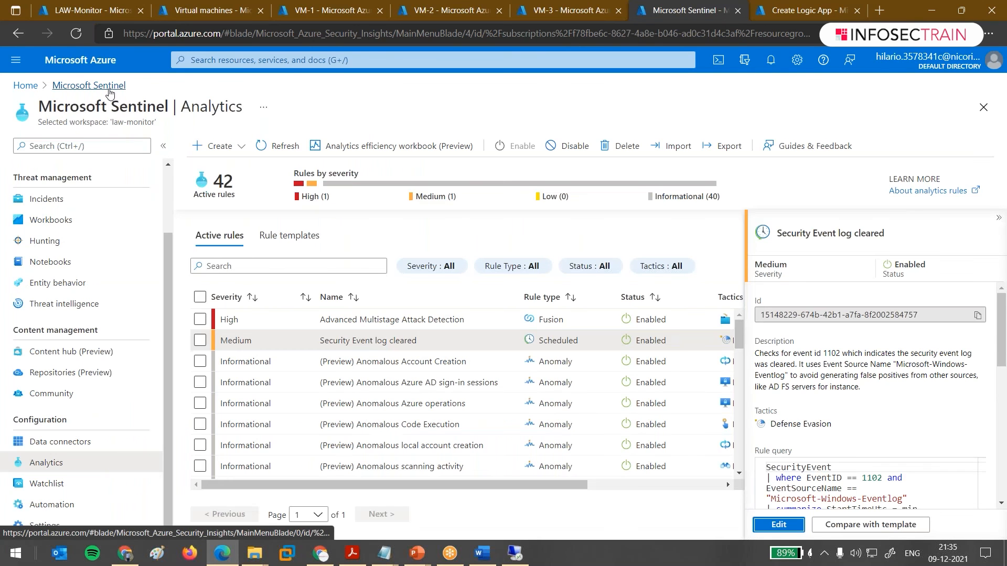
Reopen Microsoft Sentinel for the law-monitor workspace and examine the active analytics rules with their types, status and tactics.
click(26, 86)
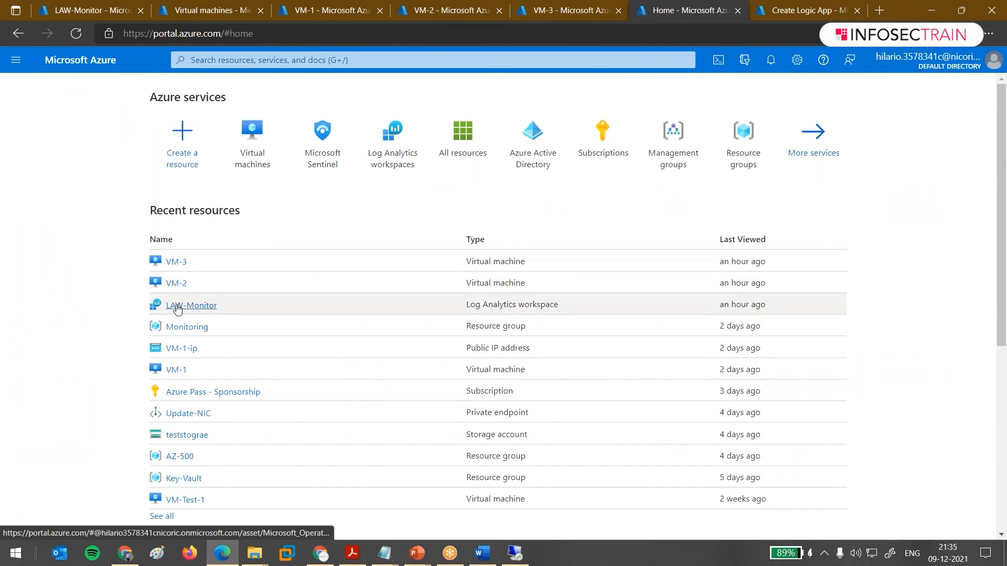
click(322, 137)
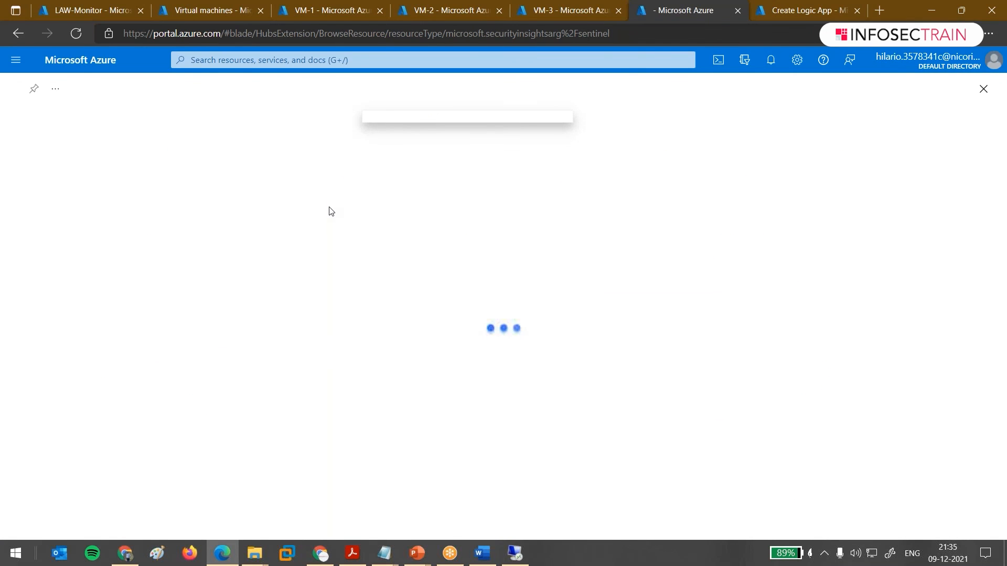
click(74, 250)
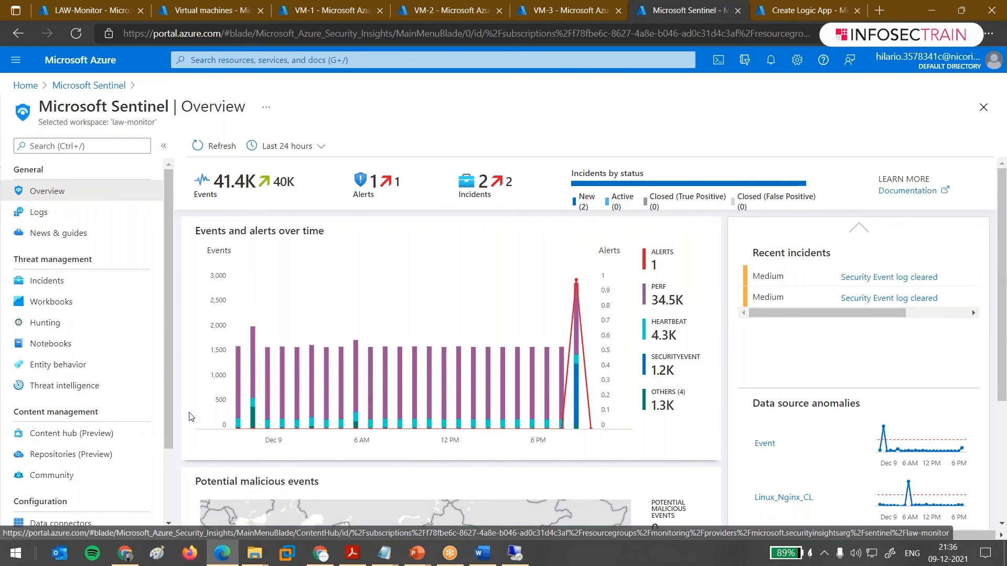
scroll(74, 450, down, 2)
click(74, 452)
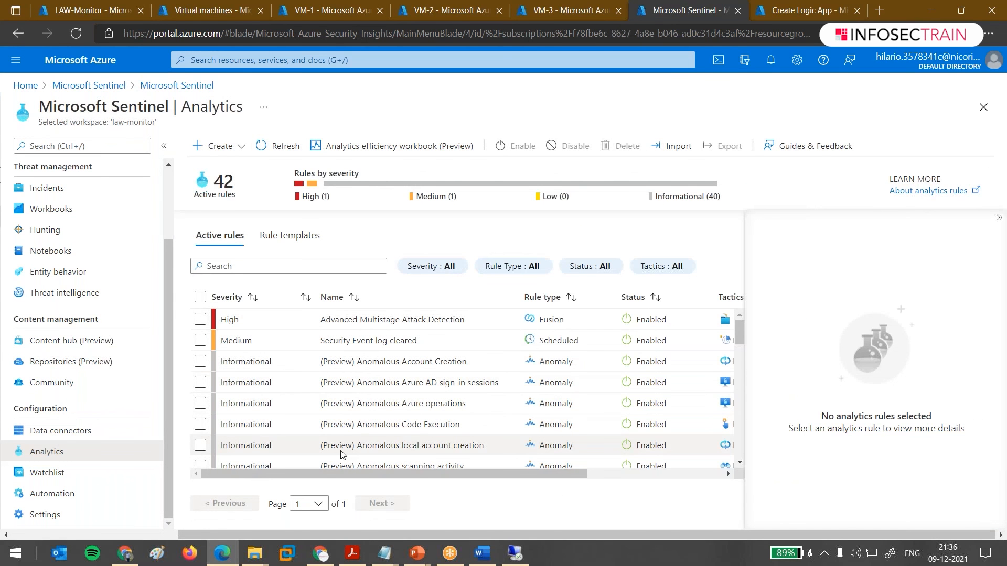
scroll(525, 426, down, 1)
scroll(525, 426, up, 1)
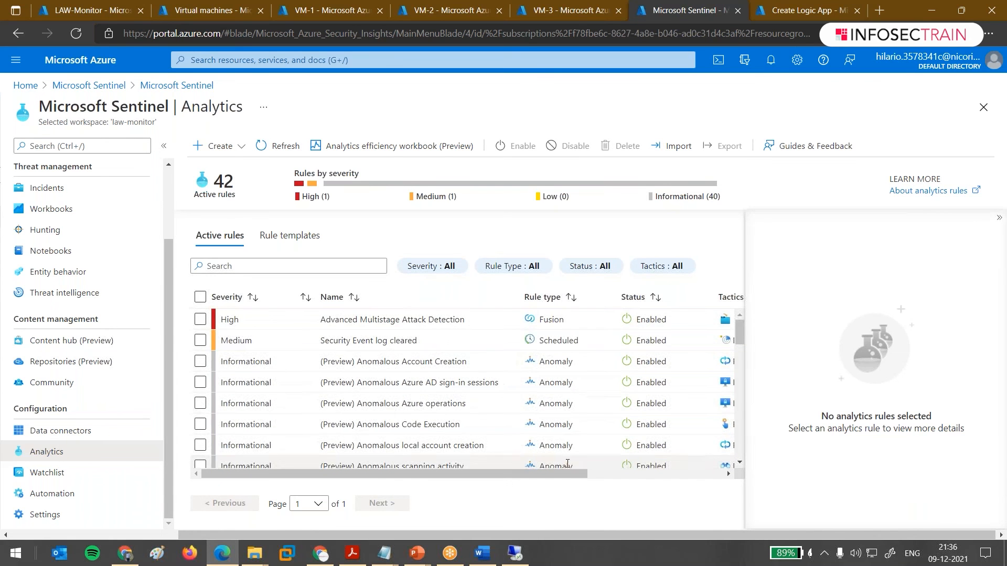
scroll(725, 361, right, 5)
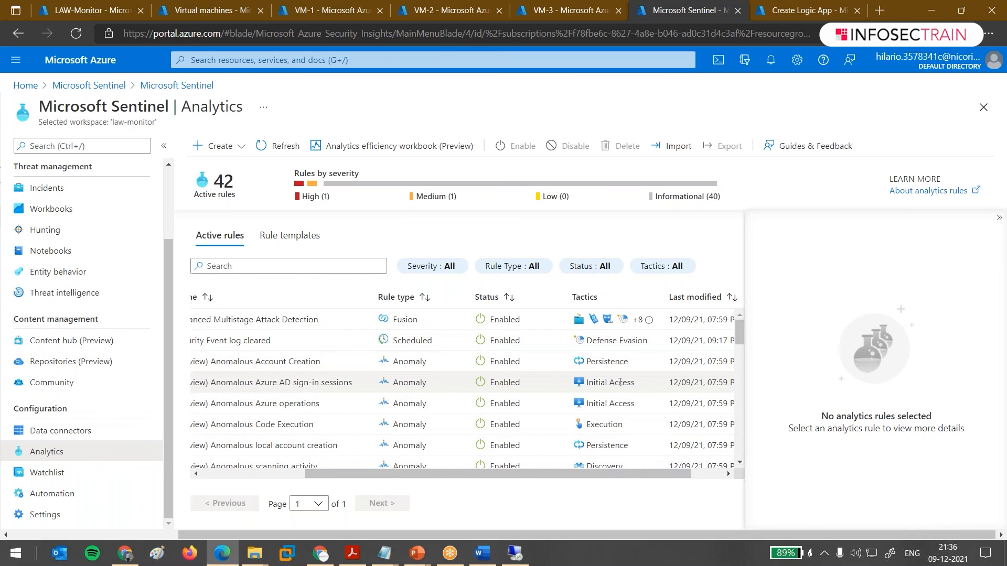
Delete the "Security Event log cleared" scheduled analytics rule.
click(462, 342)
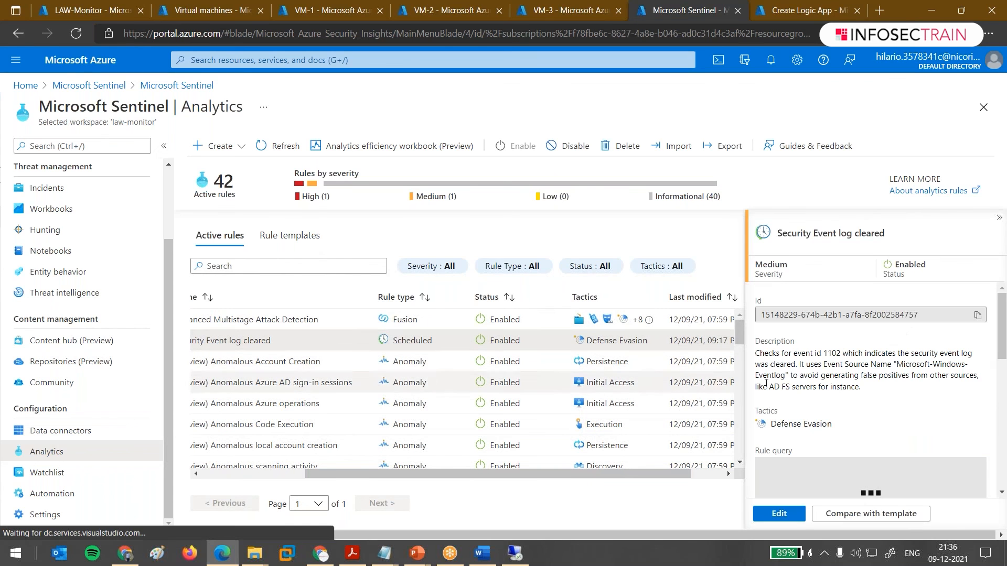
scroll(506, 478, left, 1)
drag(506, 478, 373, 479)
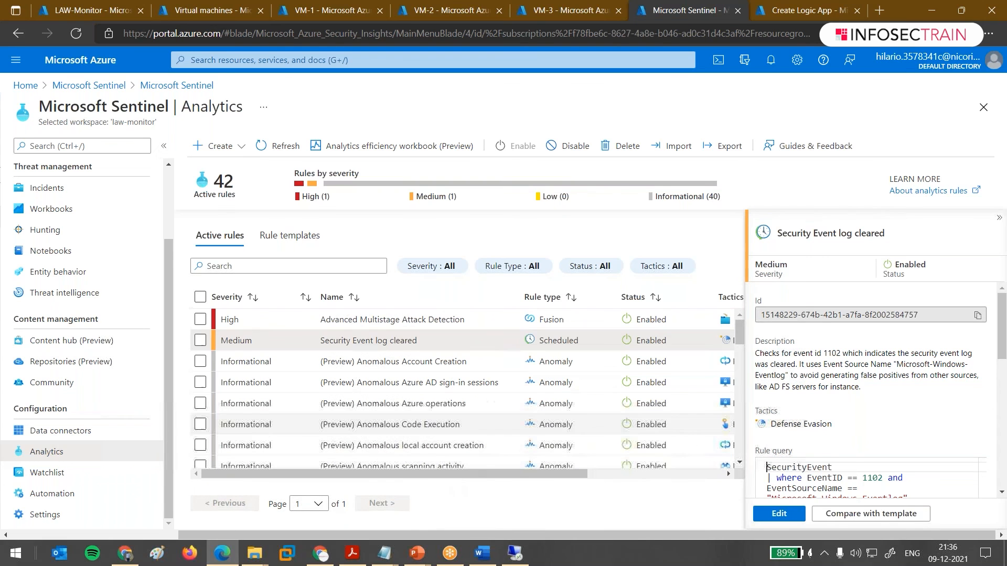
click(202, 341)
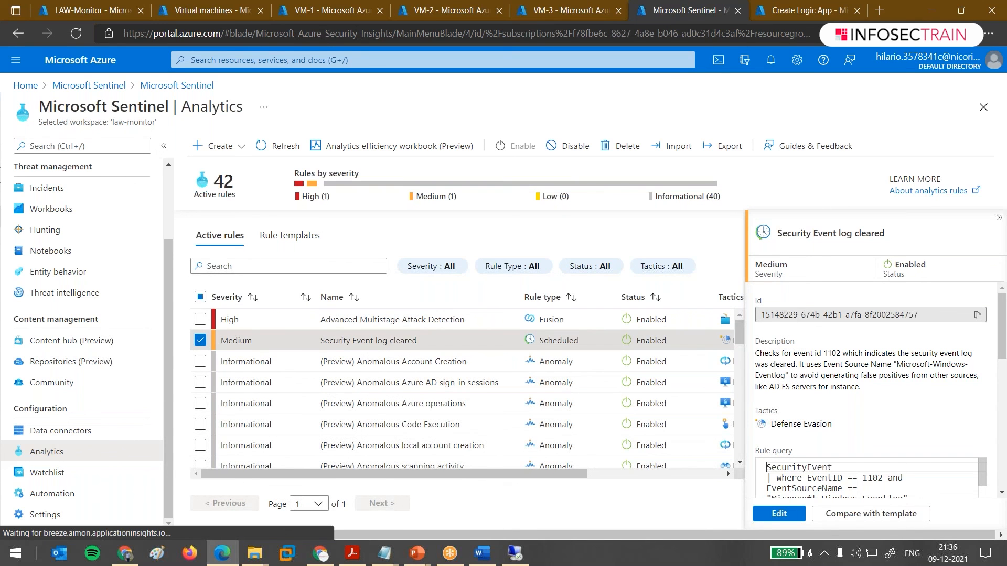
click(626, 147)
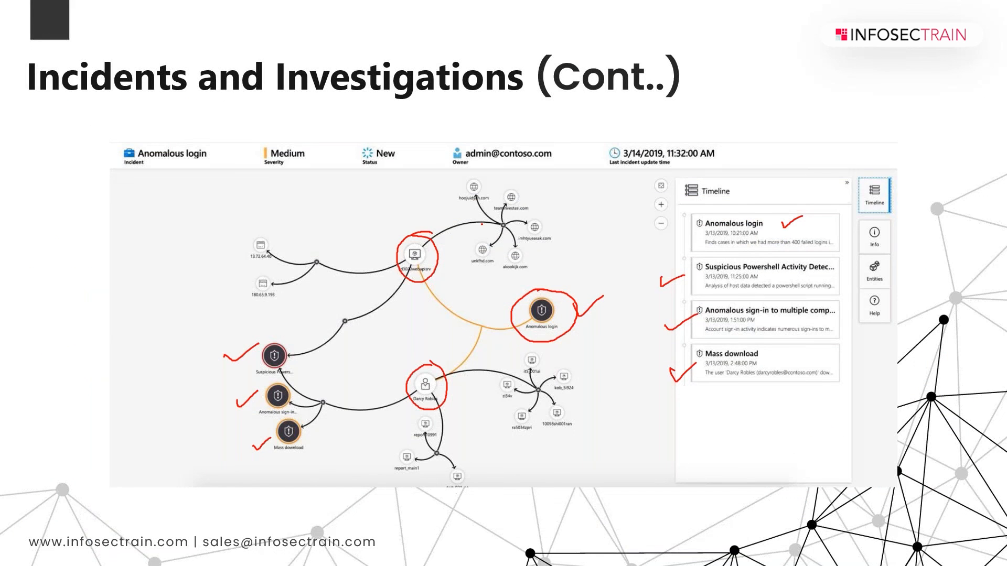
key(Right)
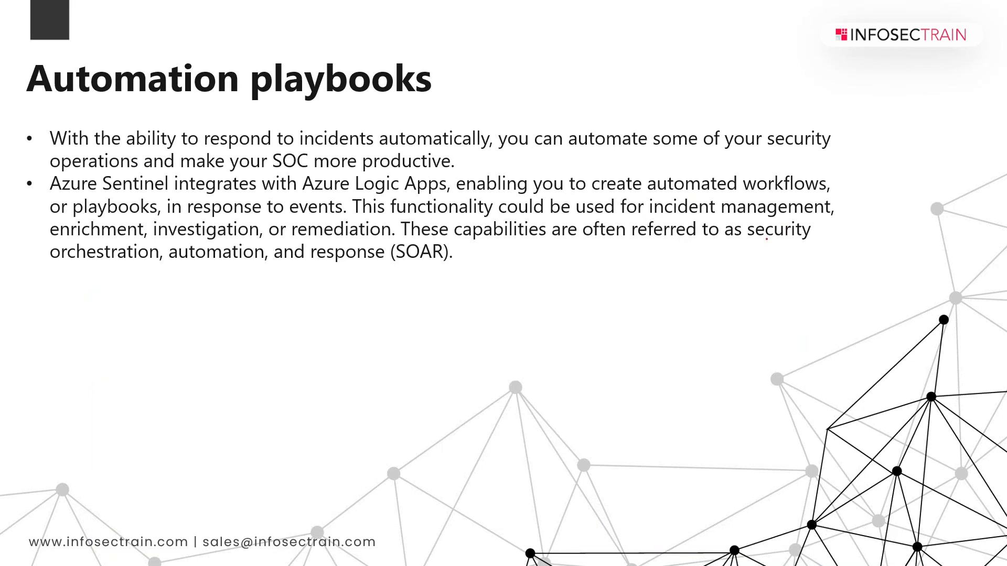
drag(778, 245, 807, 242)
drag(54, 271, 112, 268)
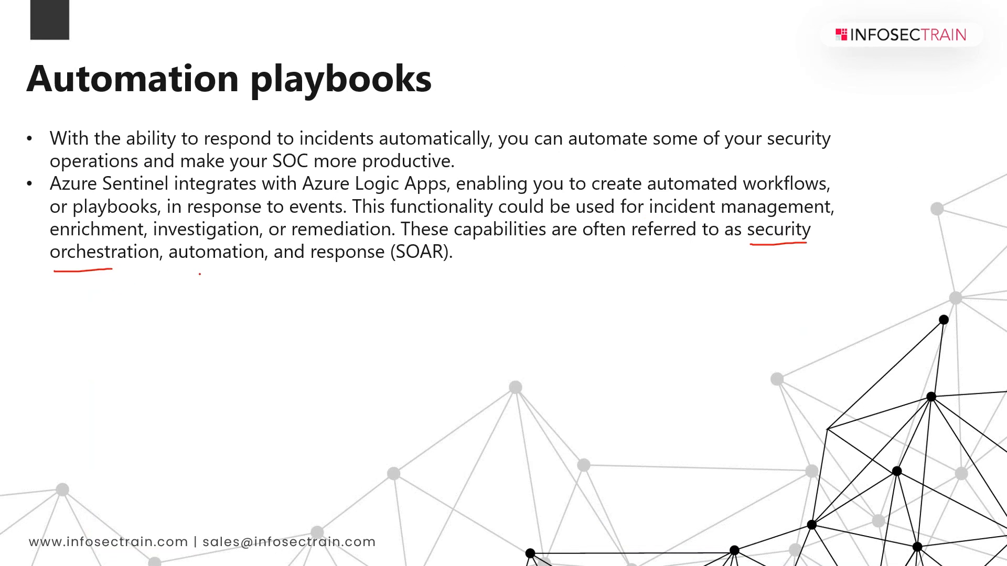